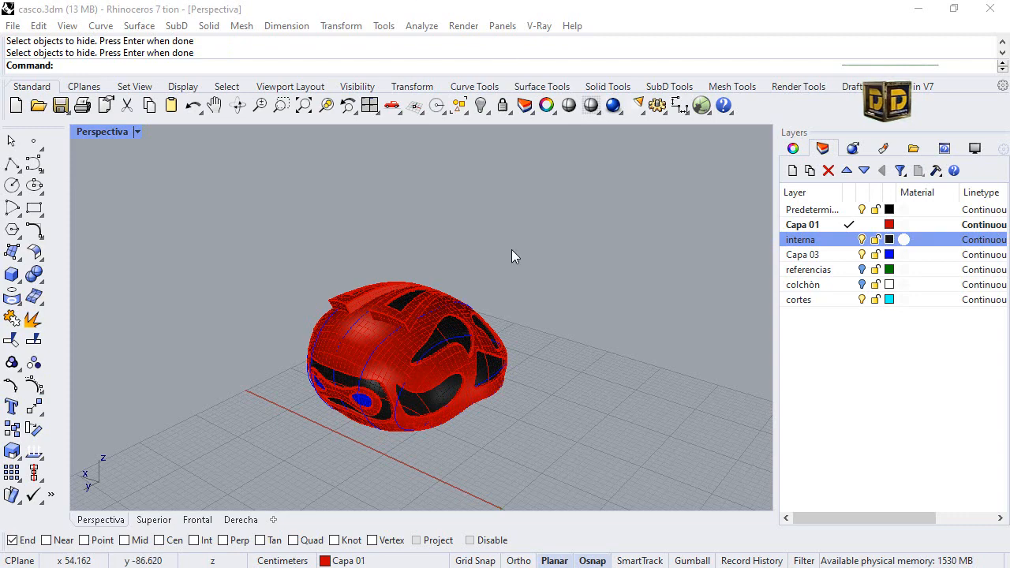
Make the cortes layer the current layer.
click(375, 75)
right_drag(517, 323, 784, 266)
right_drag(825, 227, 849, 206)
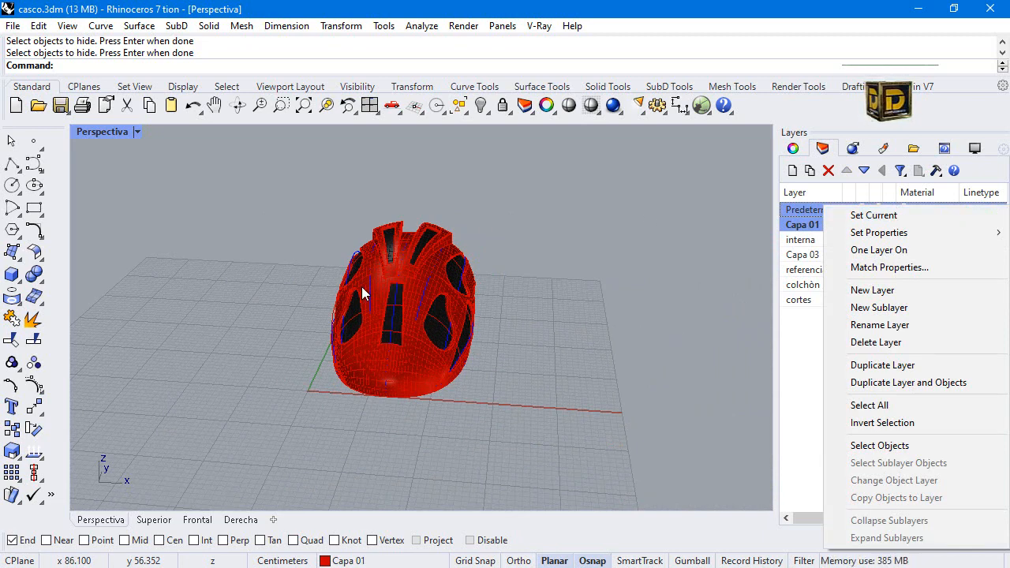
click(348, 310)
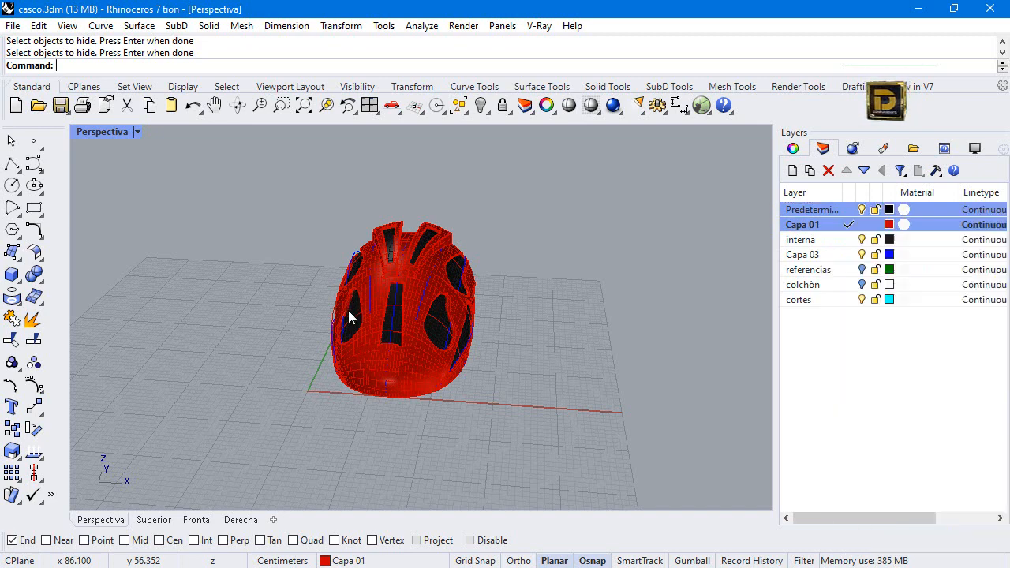
right_drag(348, 310, 617, 288)
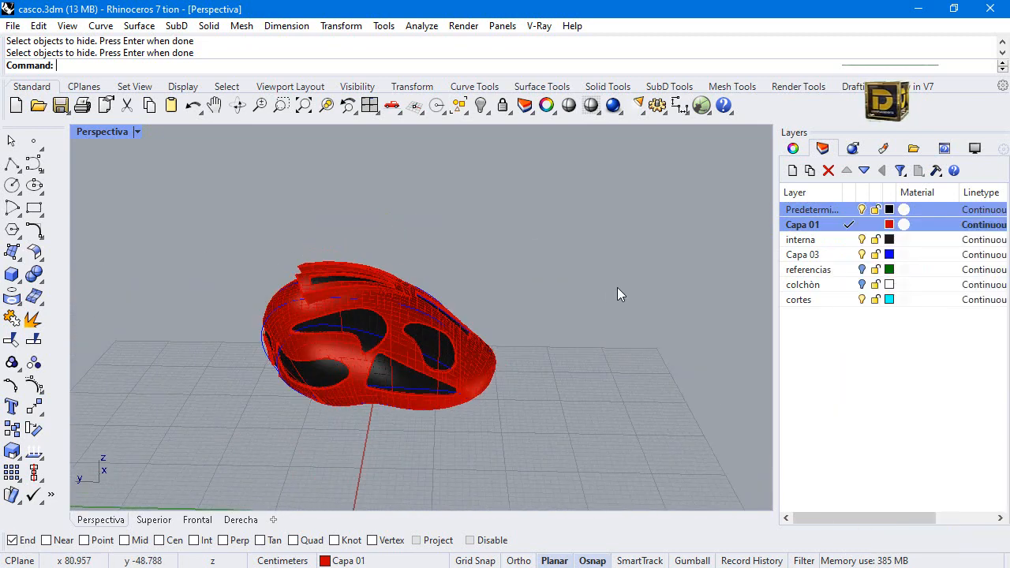
click(849, 302)
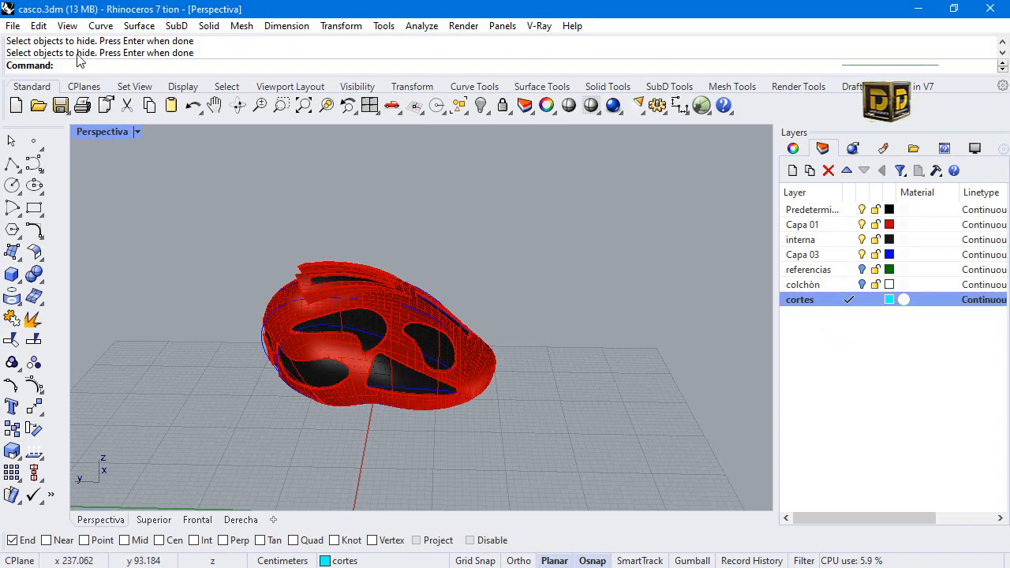
Show all four viewports with the helmet framed in the Derecha view, and disable object snaps.
double_click(117, 136)
click(584, 384)
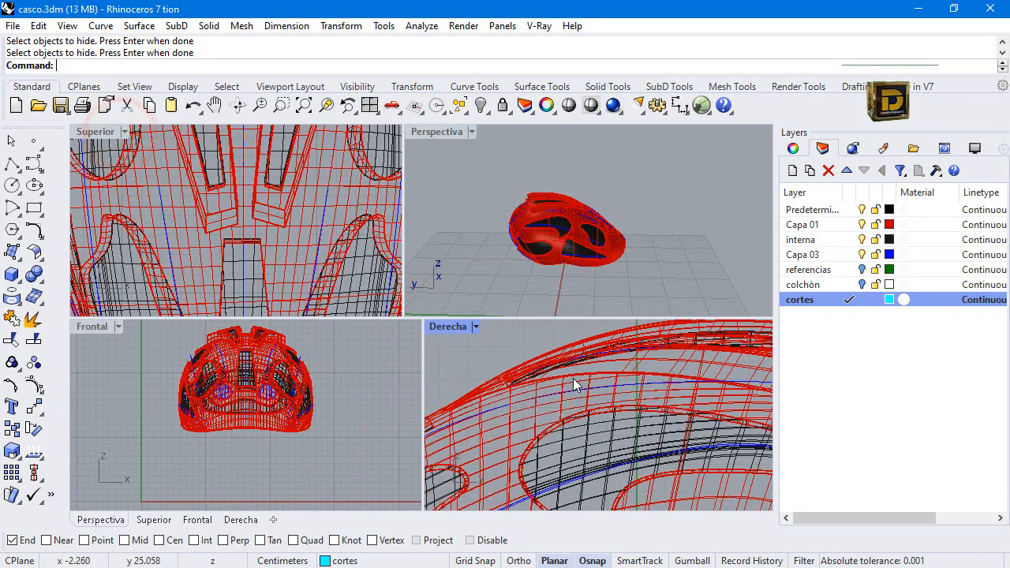
scroll(584, 384, down, 5)
scroll(517, 390, up, 3)
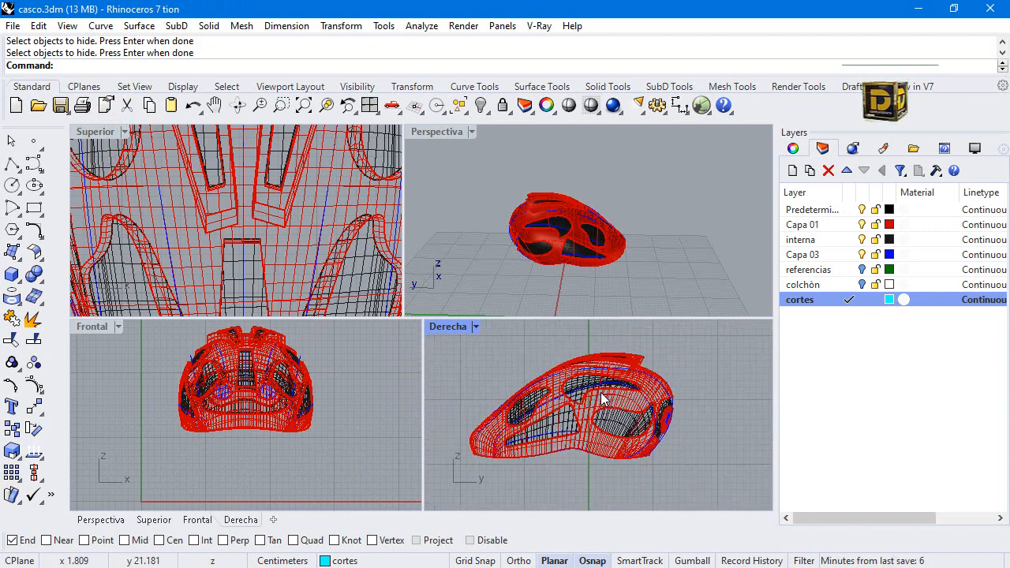
click(477, 540)
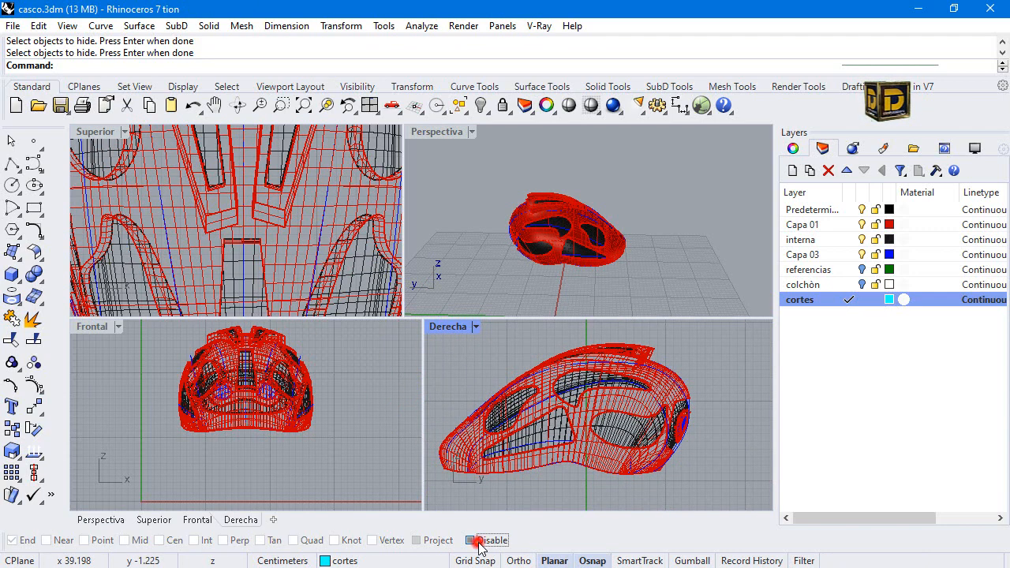
Draw a closed, pointed control-point curve over the helmet's narrow end in the maximized Derecha view, closing it at its start point.
click(34, 162)
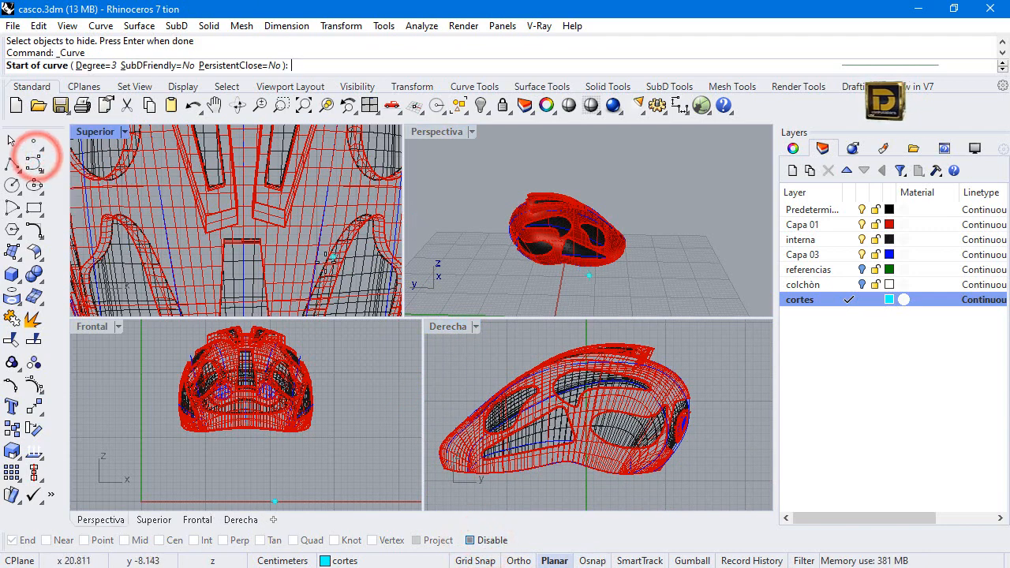
double_click(461, 325)
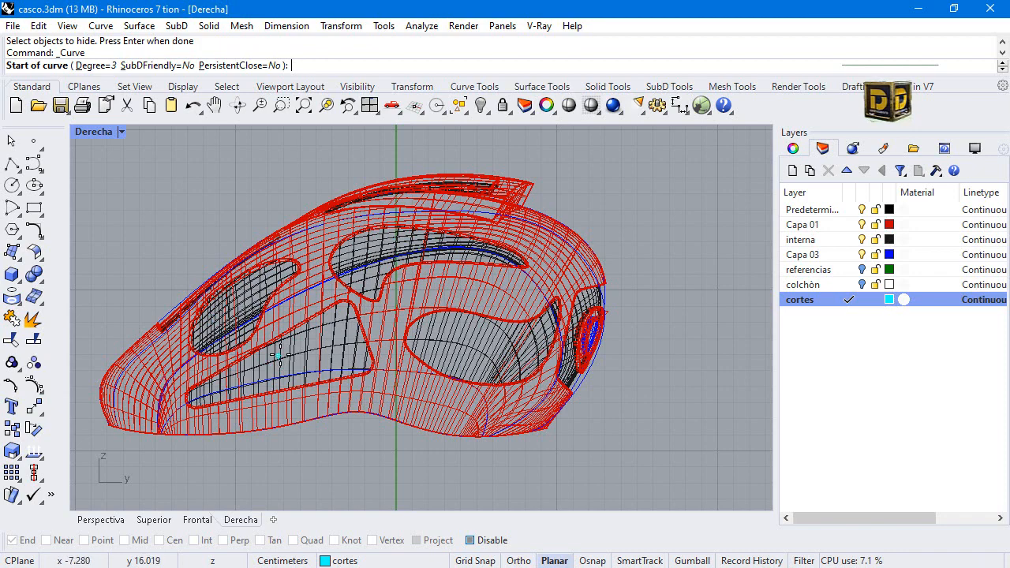
scroll(200, 383, up, 3)
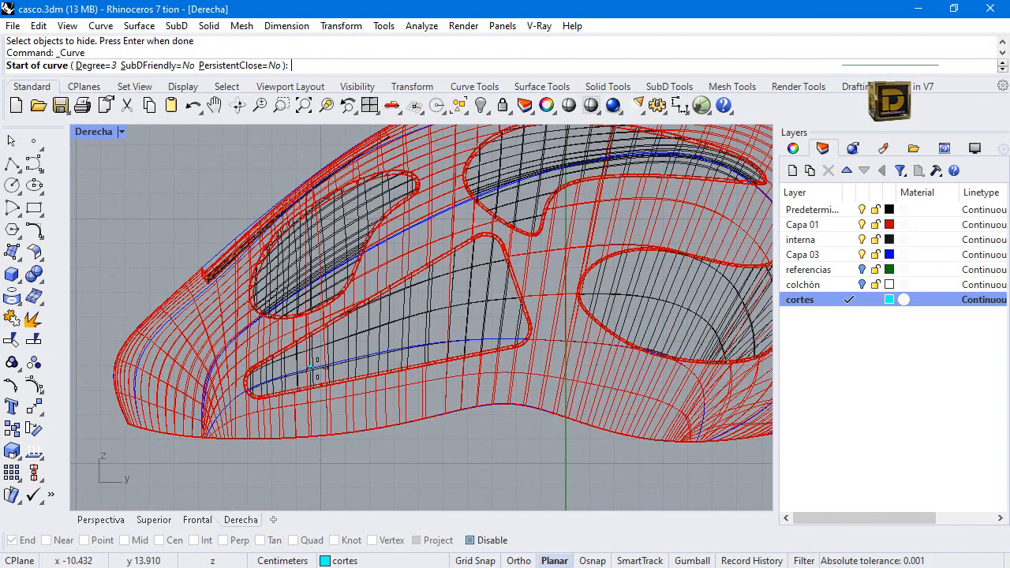
scroll(495, 469, down, 1)
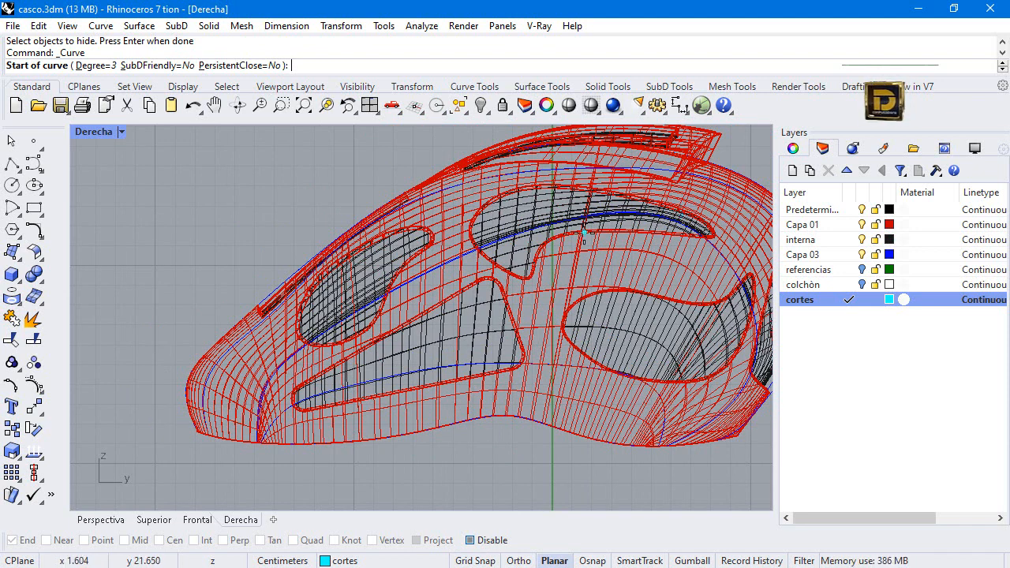
click(250, 411)
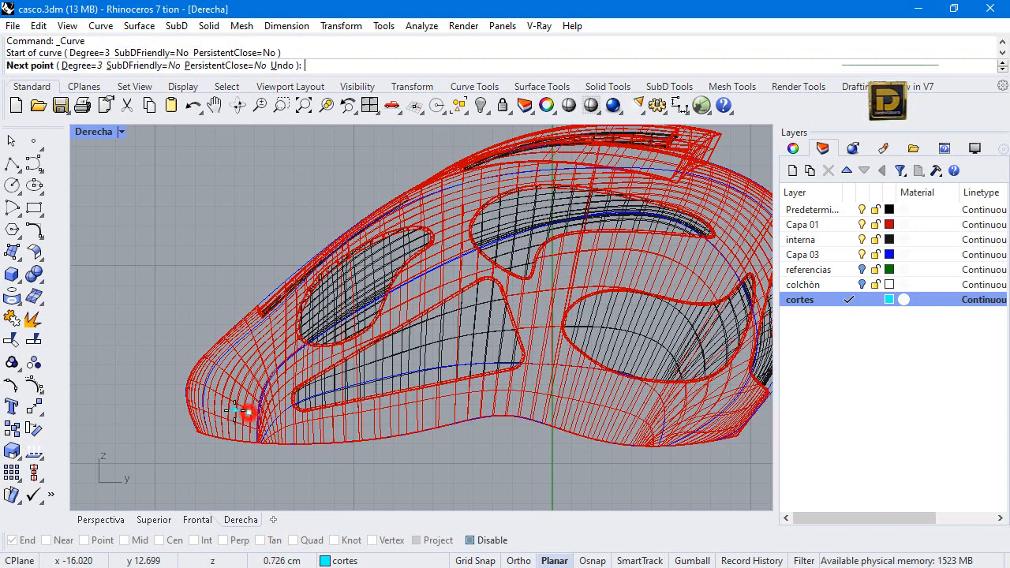
click(228, 401)
click(229, 376)
click(238, 352)
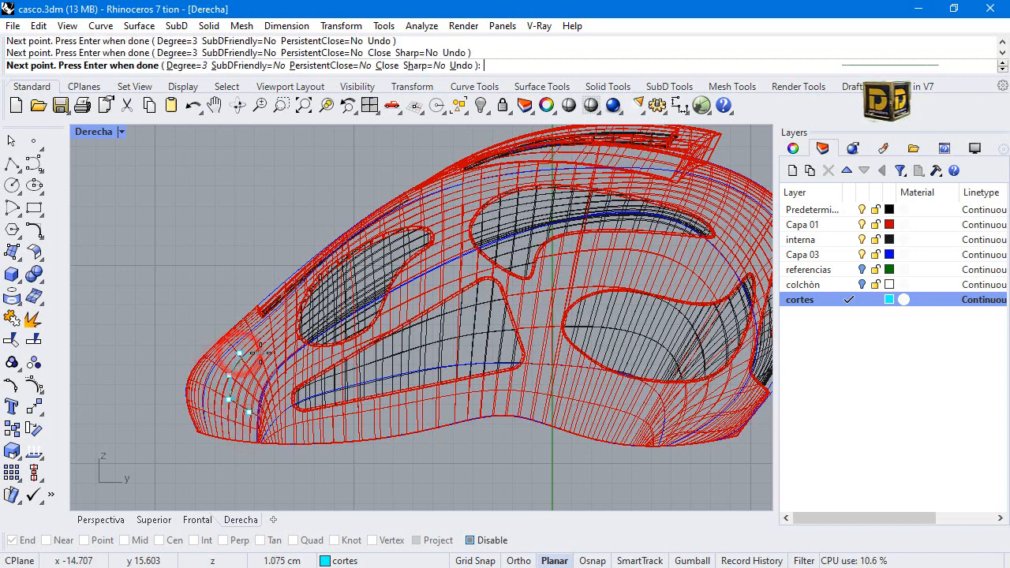
click(263, 355)
click(276, 342)
click(282, 317)
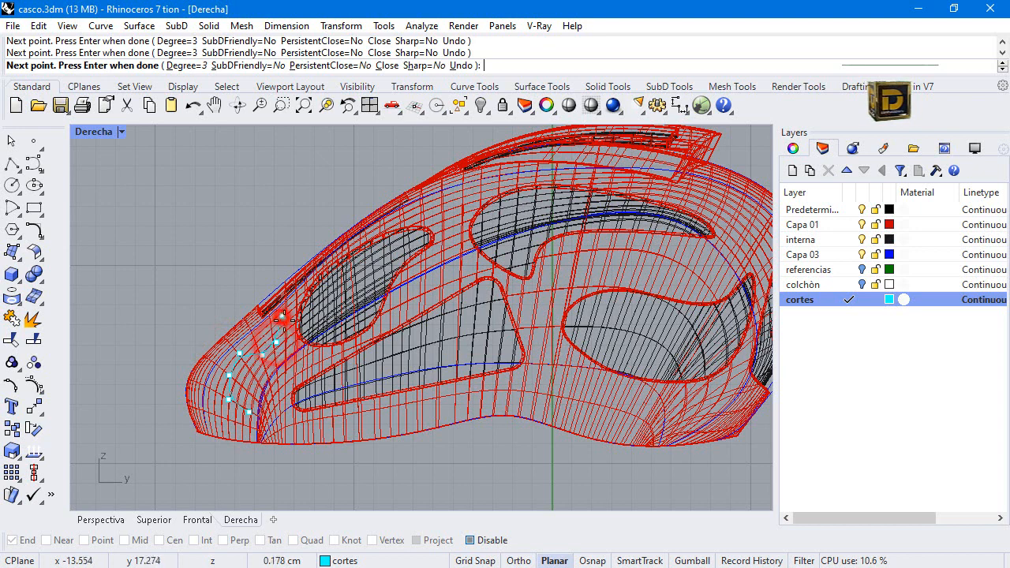
click(287, 330)
click(293, 364)
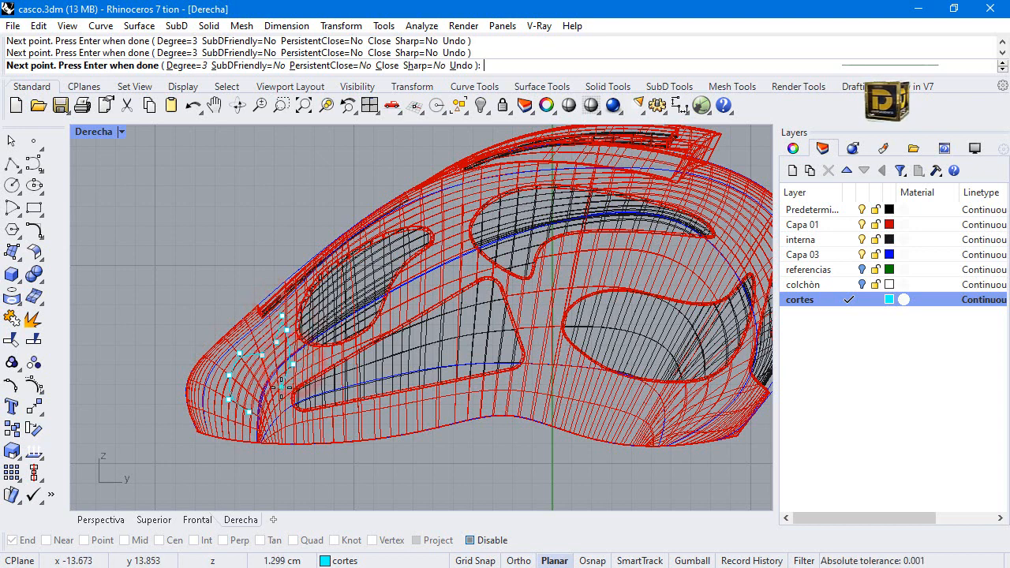
click(259, 406)
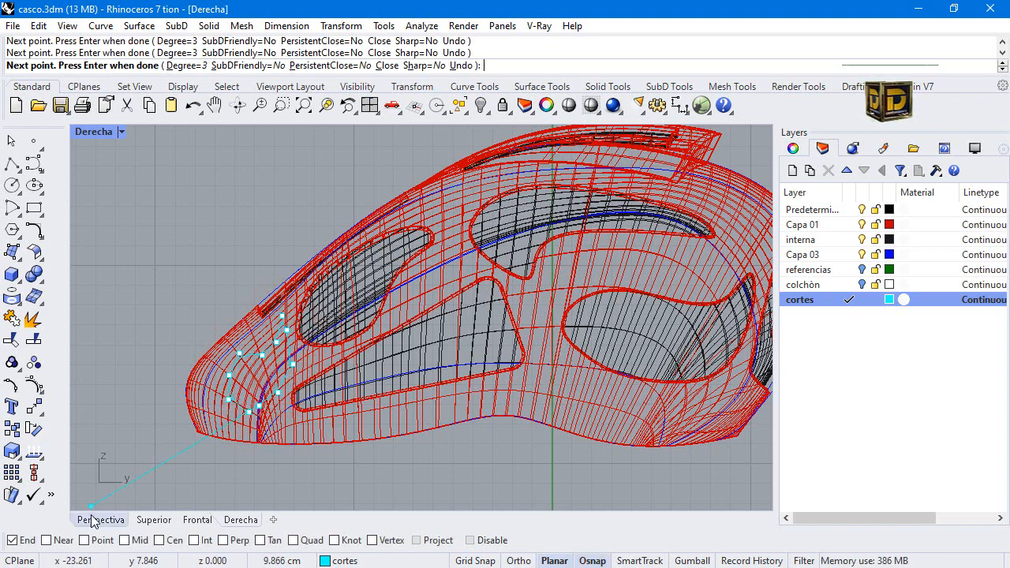
click(249, 411)
scroll(283, 371, up, 3)
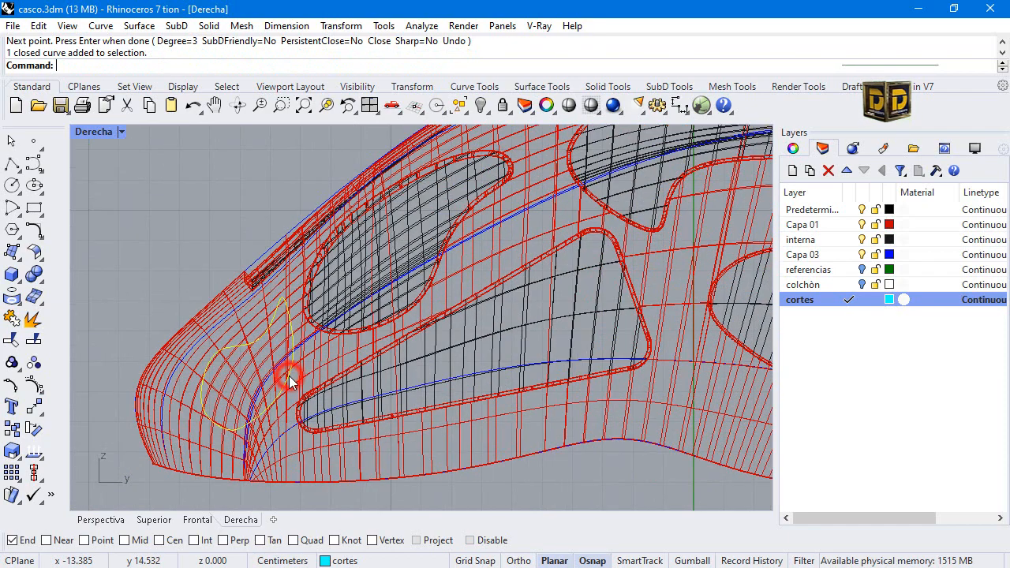
Draw a closed, pointed control-point curve on the upper shell between the narrow-end opening and the large upper opening.
scroll(289, 376, down, 4)
scroll(392, 339, up, 5)
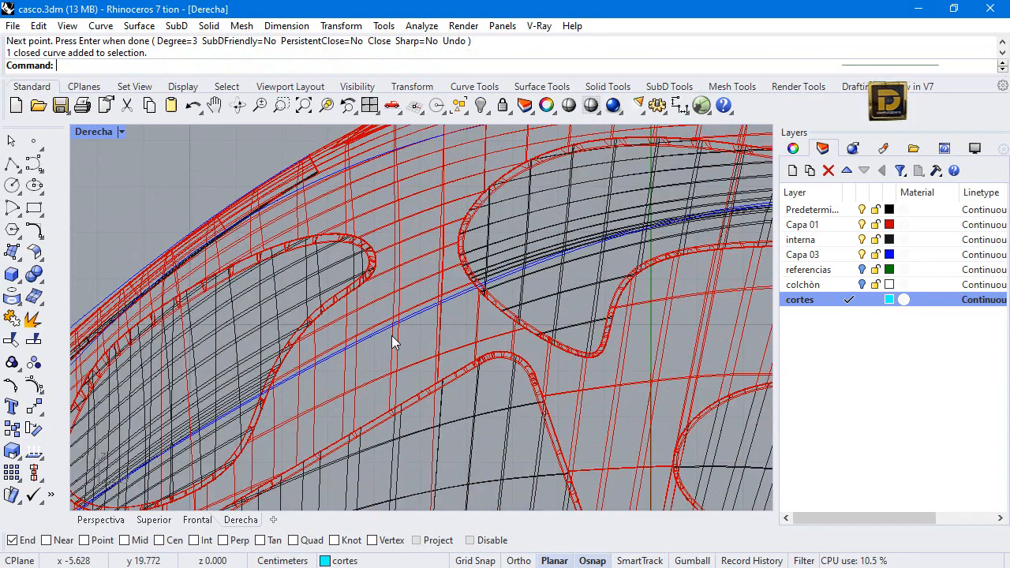
scroll(372, 356, down, 3)
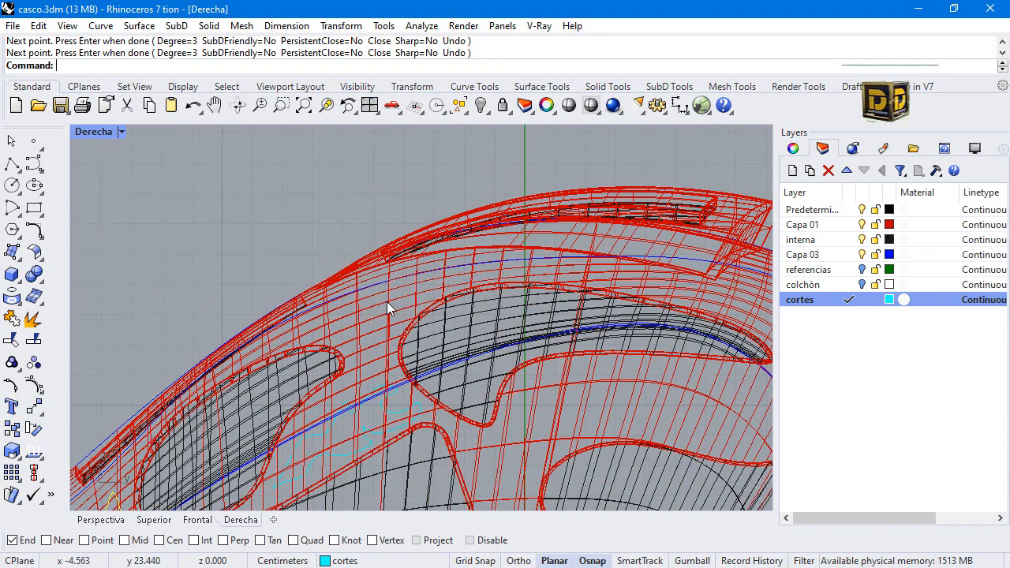
key(Return)
scroll(389, 304, up, 2)
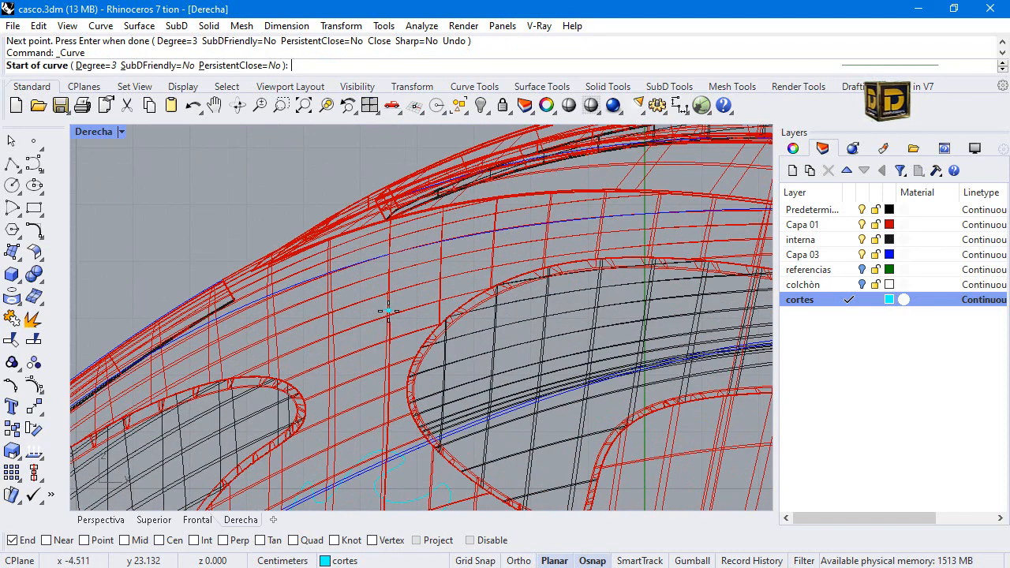
click(328, 328)
click(320, 302)
click(351, 274)
click(407, 272)
click(461, 271)
click(517, 219)
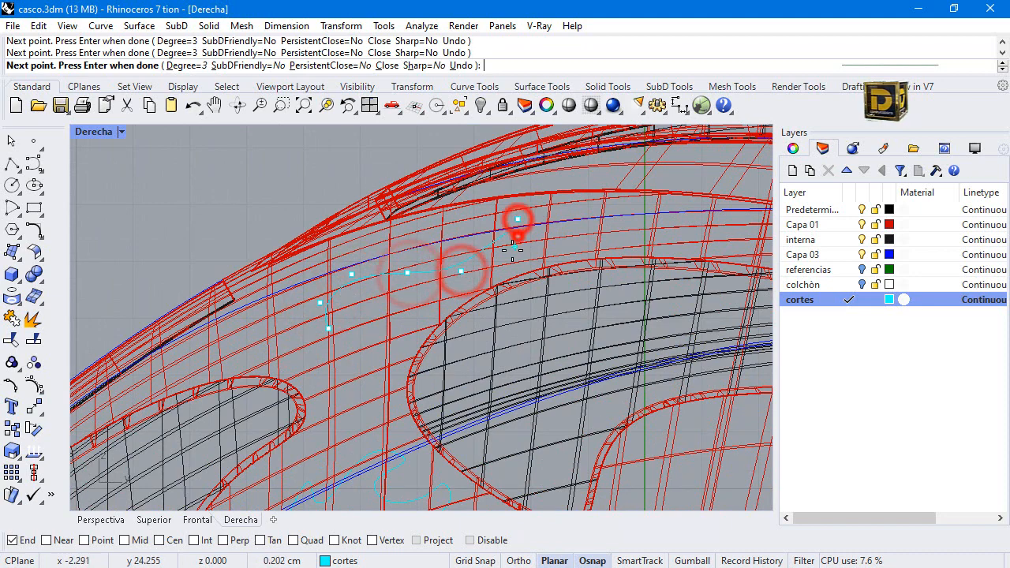
click(518, 235)
click(494, 264)
click(434, 311)
click(400, 352)
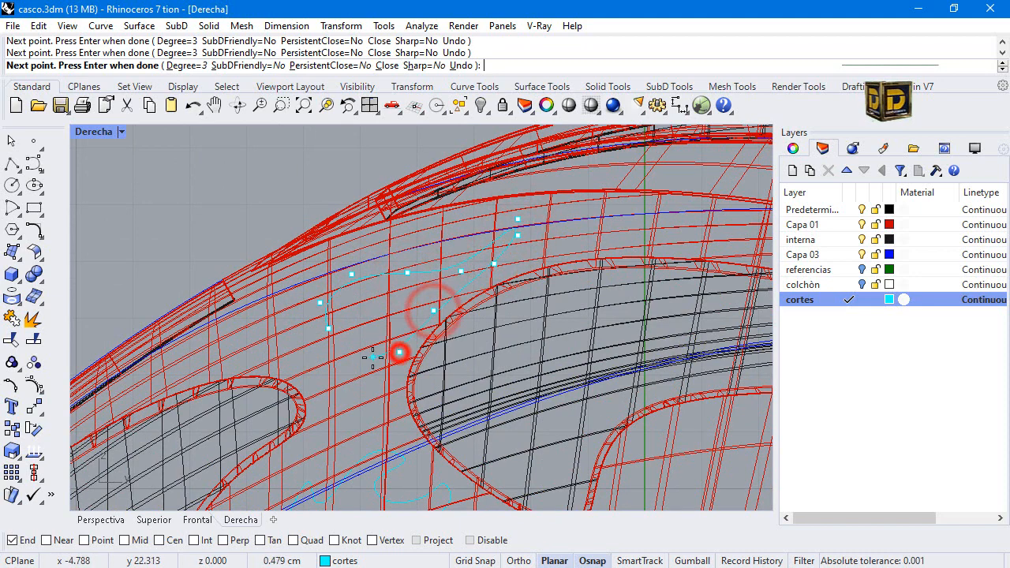
click(361, 356)
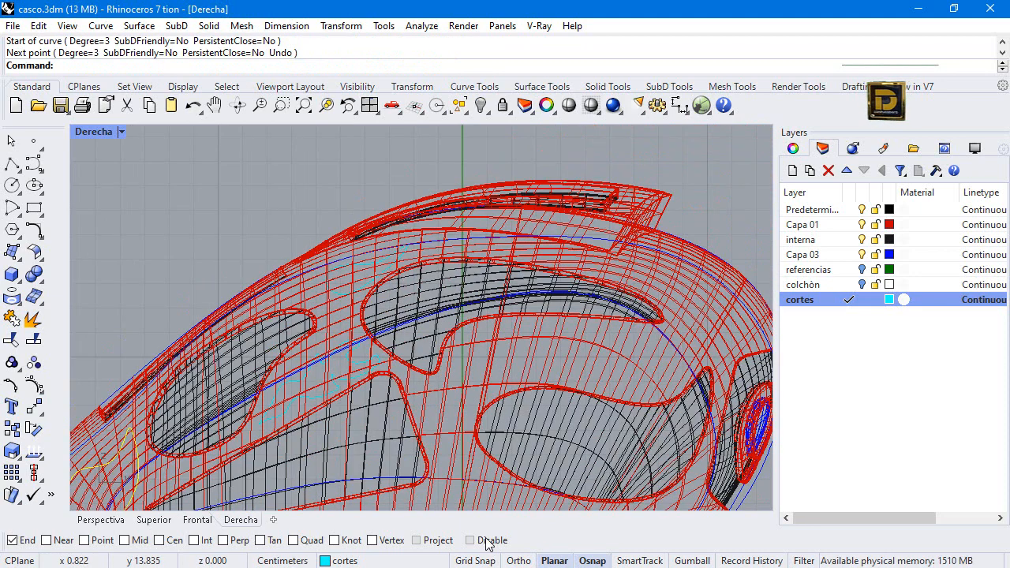
Draw a closed control-point curve between the large upper opening and the oval side opening, using object snap only to close it.
click(483, 541)
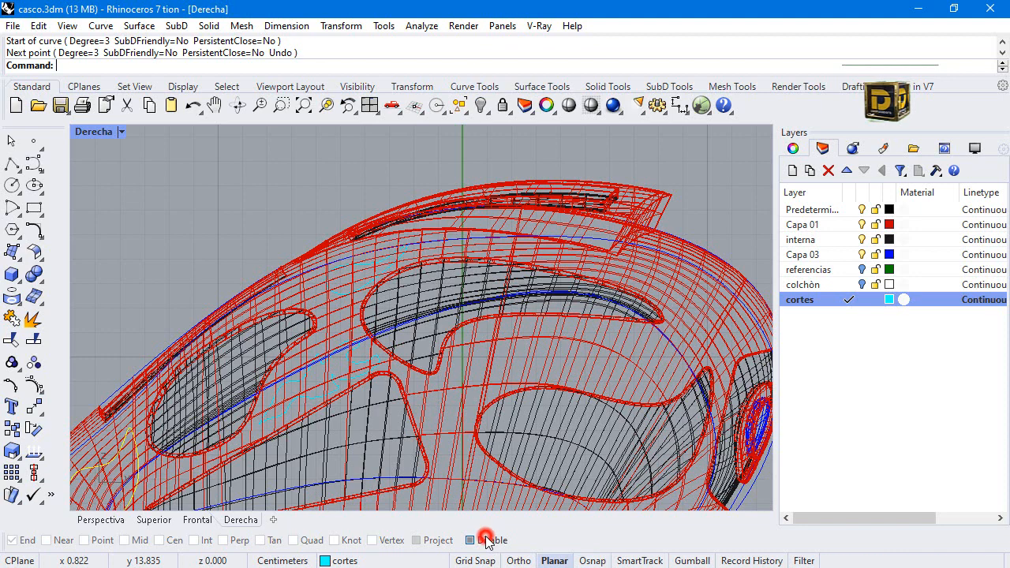
right_click(459, 381)
scroll(458, 380, up, 2)
click(460, 390)
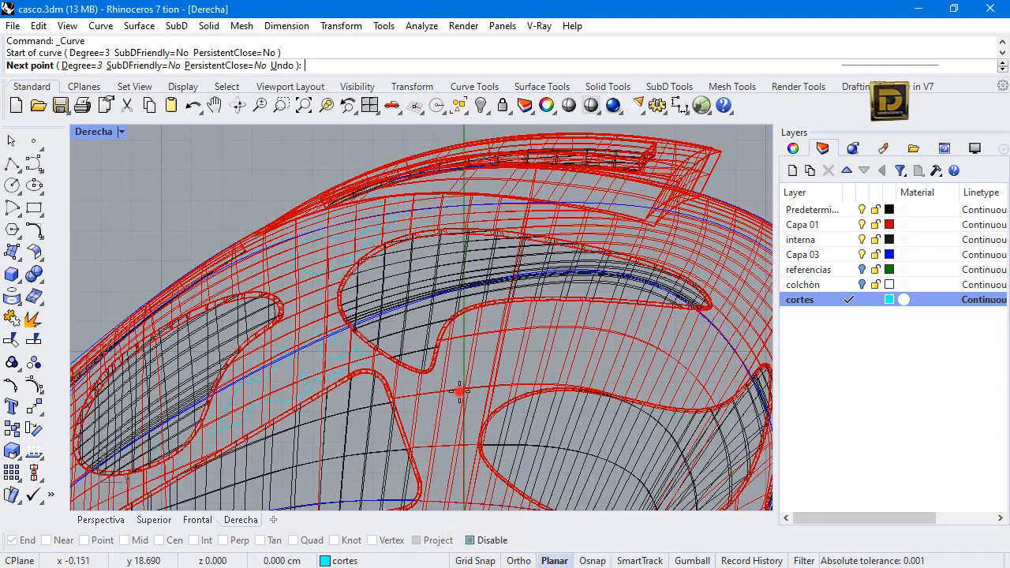
click(466, 358)
click(481, 343)
click(517, 348)
click(572, 335)
click(580, 323)
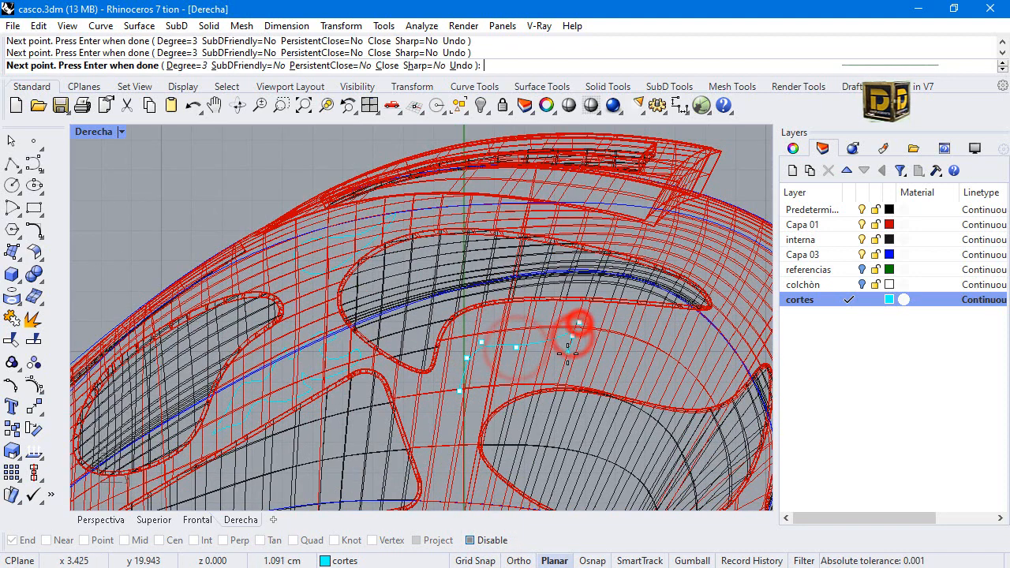
click(567, 355)
click(533, 373)
click(484, 392)
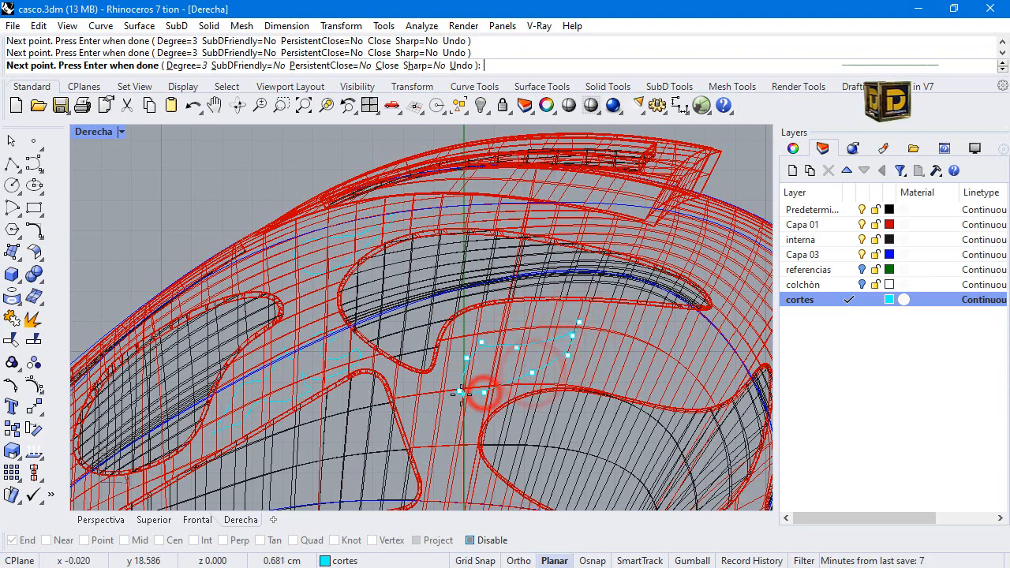
click(489, 543)
click(460, 391)
scroll(434, 358, down, 4)
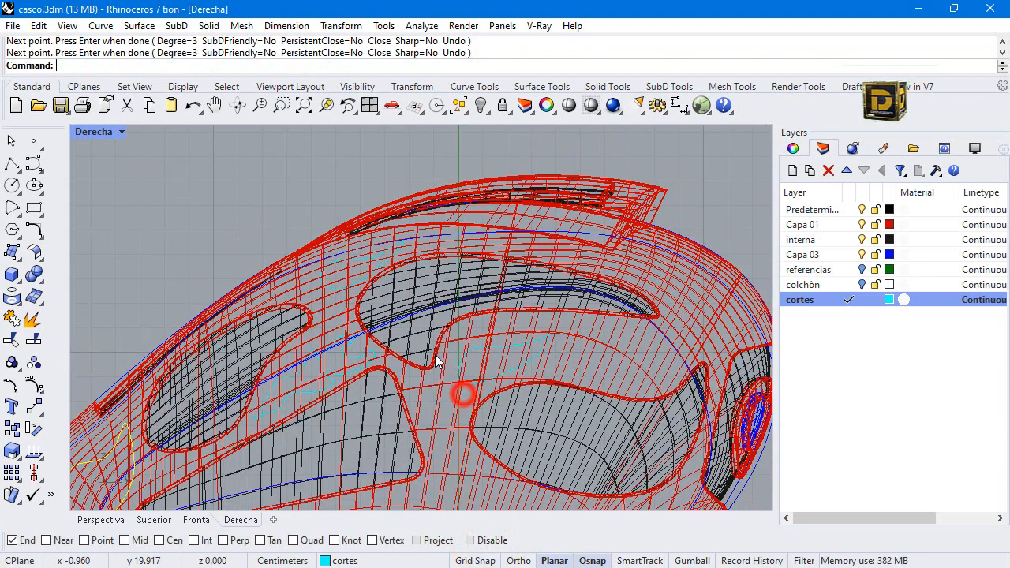
scroll(458, 394, down, 3)
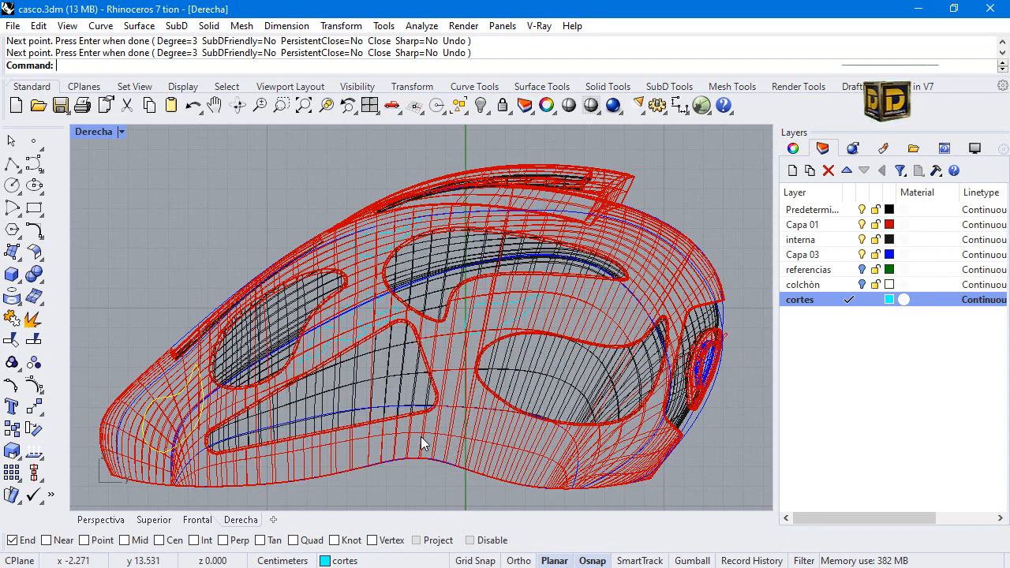
scroll(395, 438, up, 5)
scroll(400, 446, down, 5)
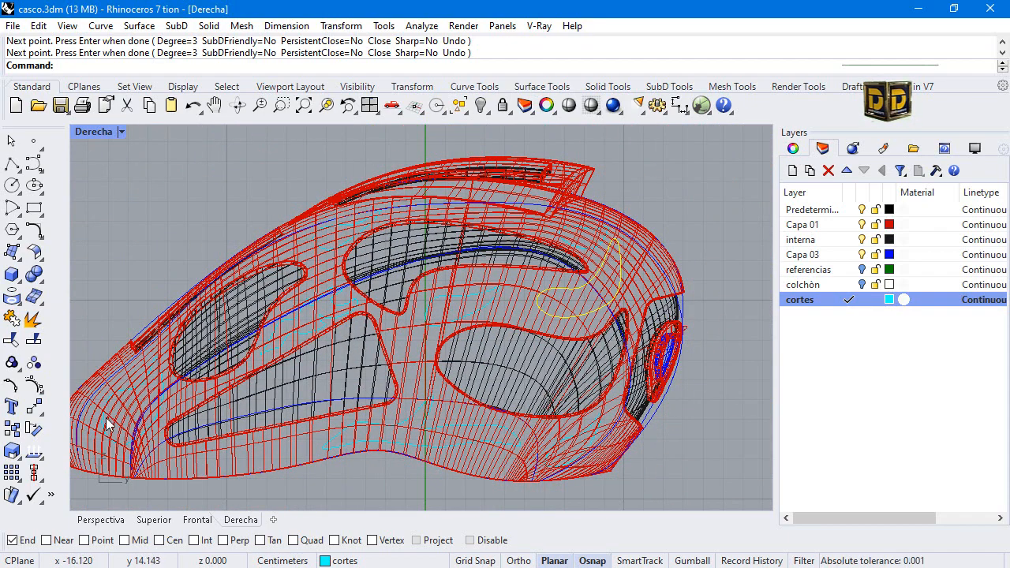
scroll(613, 384, down, 3)
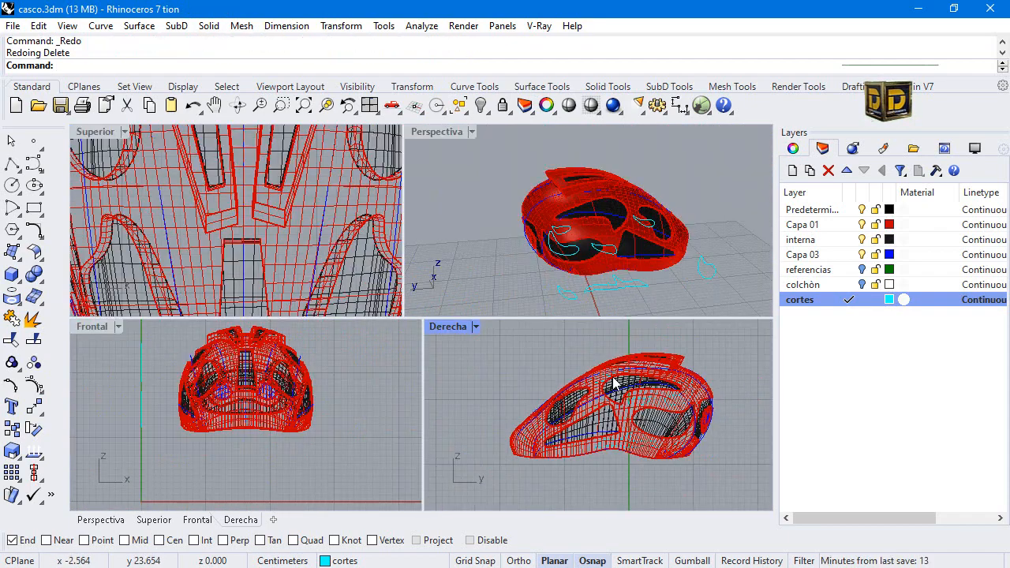
scroll(613, 384, up, 4)
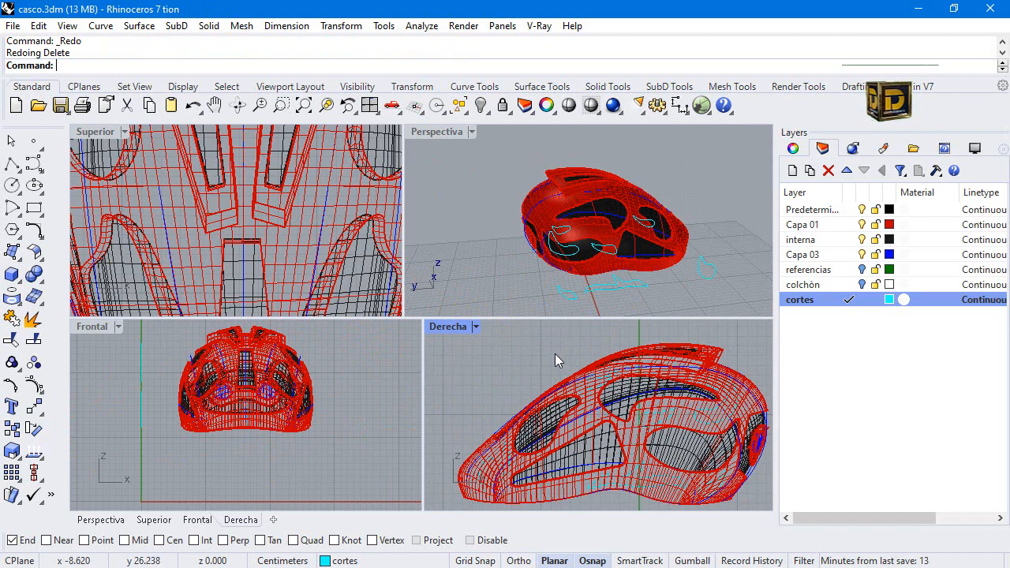
click(593, 405)
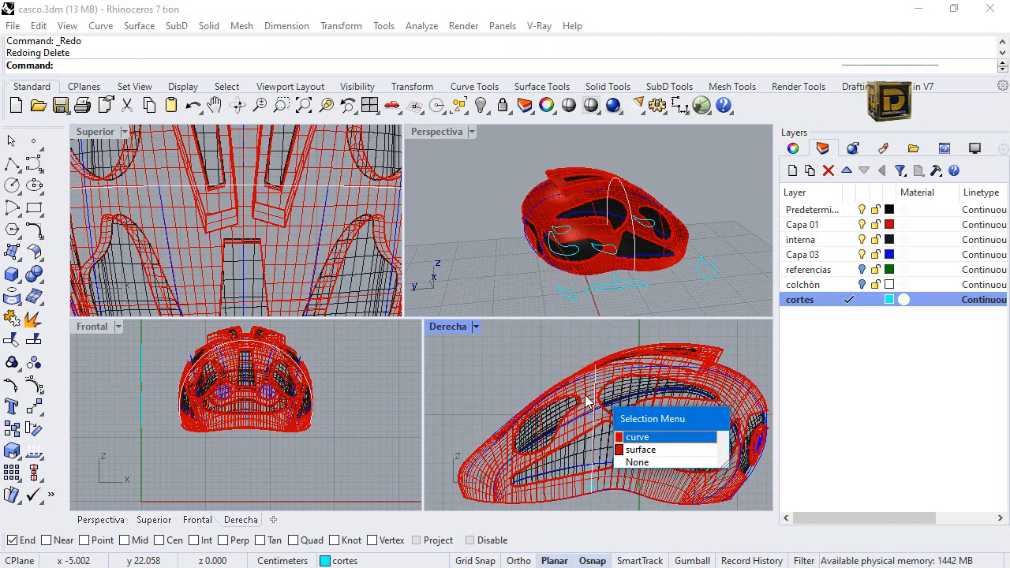
key(Return)
right_click(817, 309)
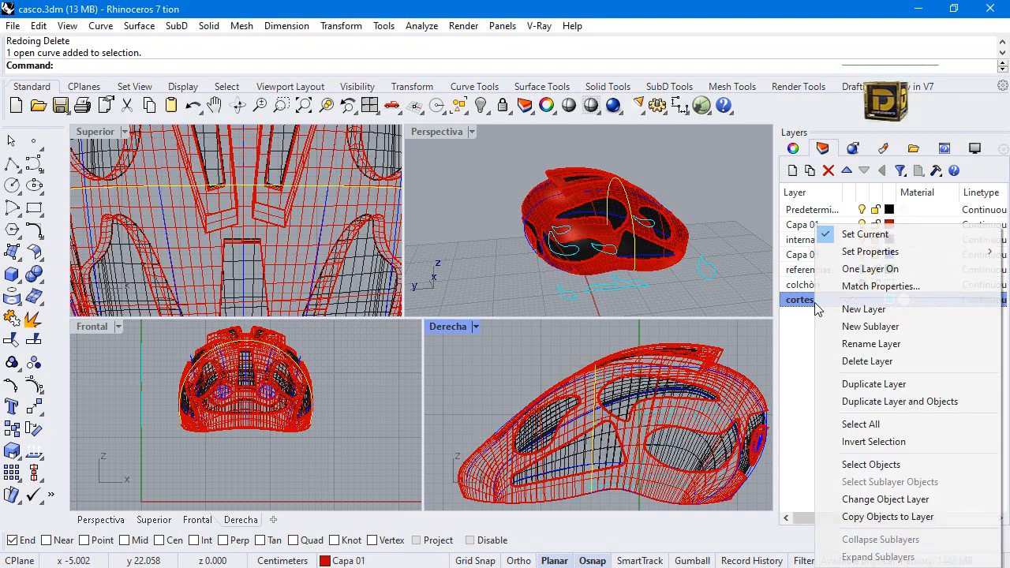
click(480, 372)
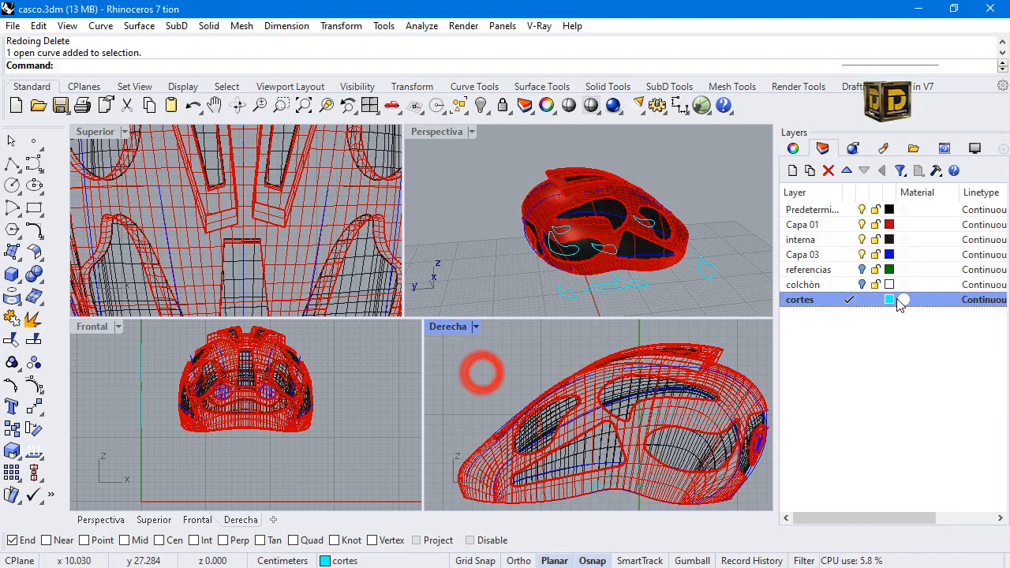
Isolate the helmet's outer shell surface together with all curves on the cortes layer.
right_click(832, 302)
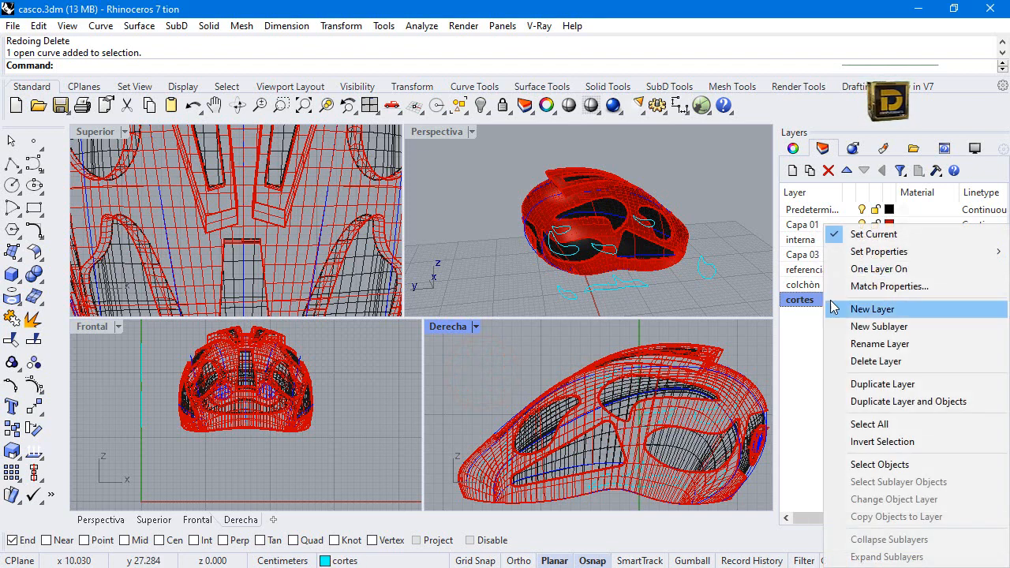
click(883, 466)
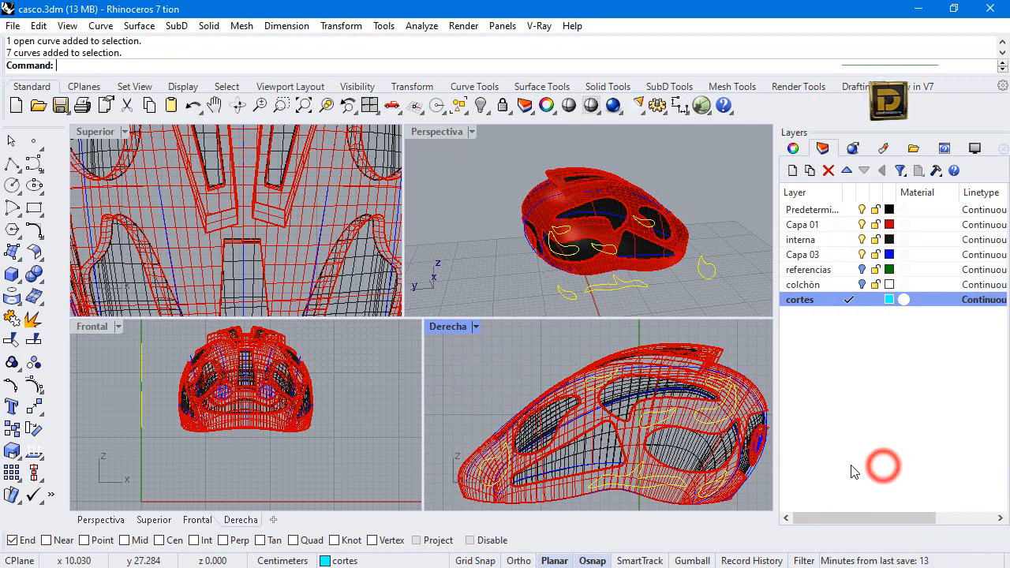
scroll(600, 419, up, 5)
shift+click(567, 373)
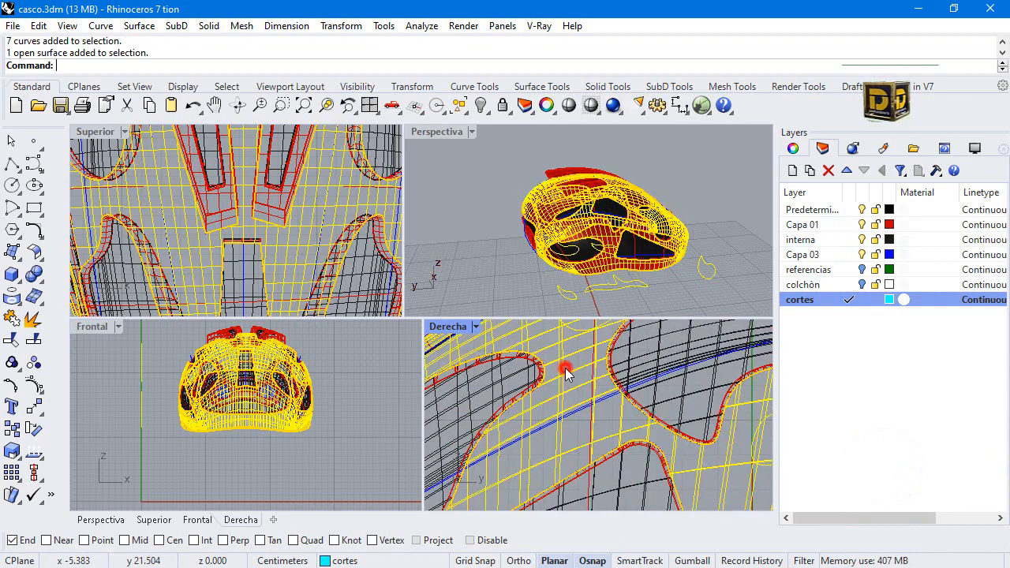
click(483, 109)
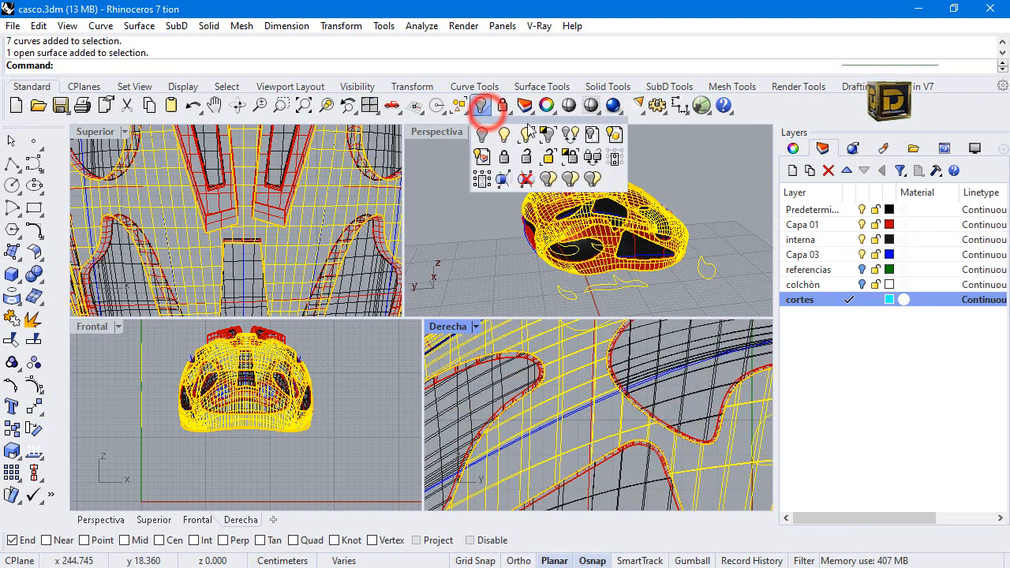
click(545, 135)
click(484, 272)
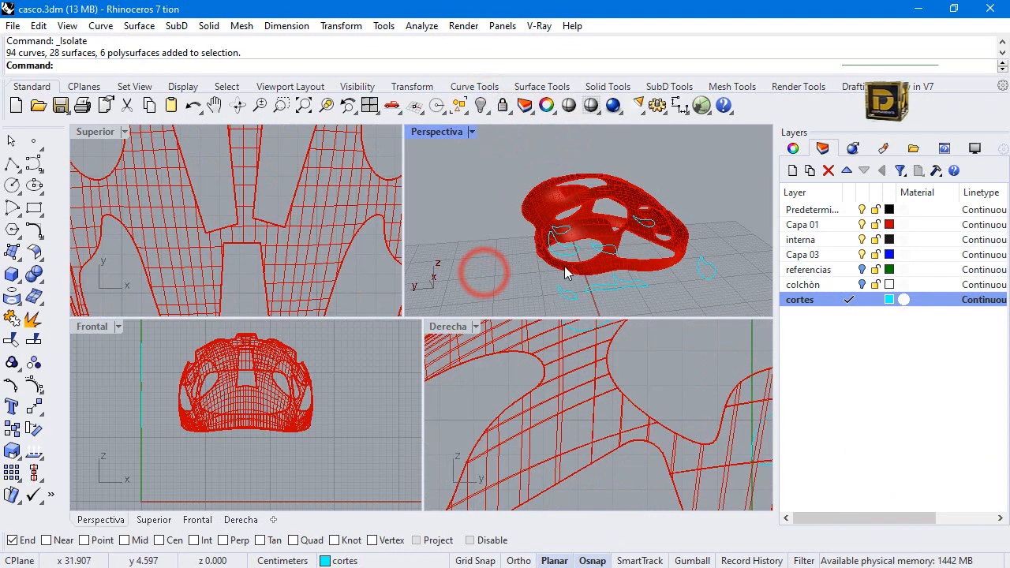
Duplicate the isolated shell surface in place, hide one copy, and frame the remaining one in the Derecha view.
click(591, 220)
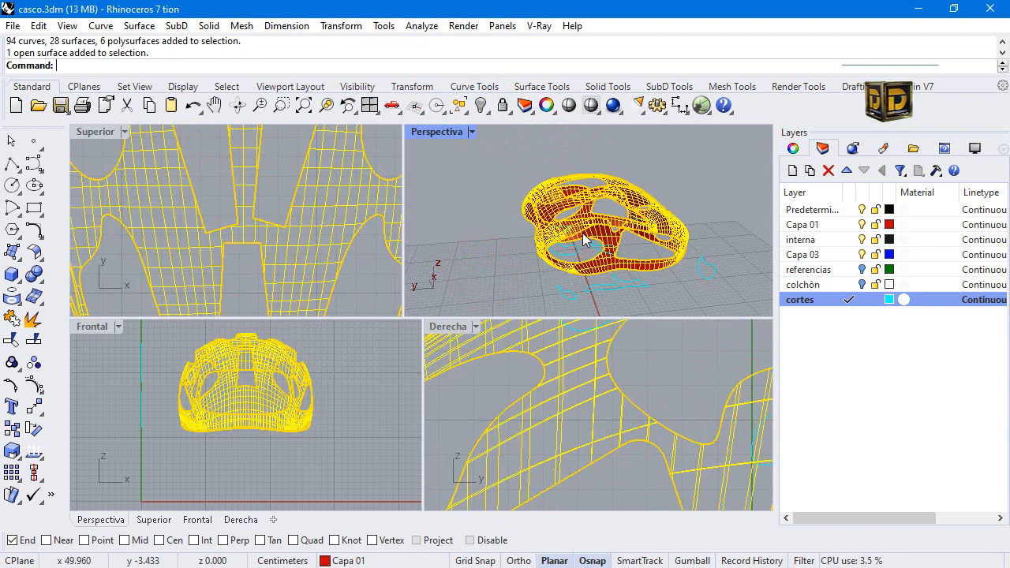
key(ctrl+c)
key(ctrl+v)
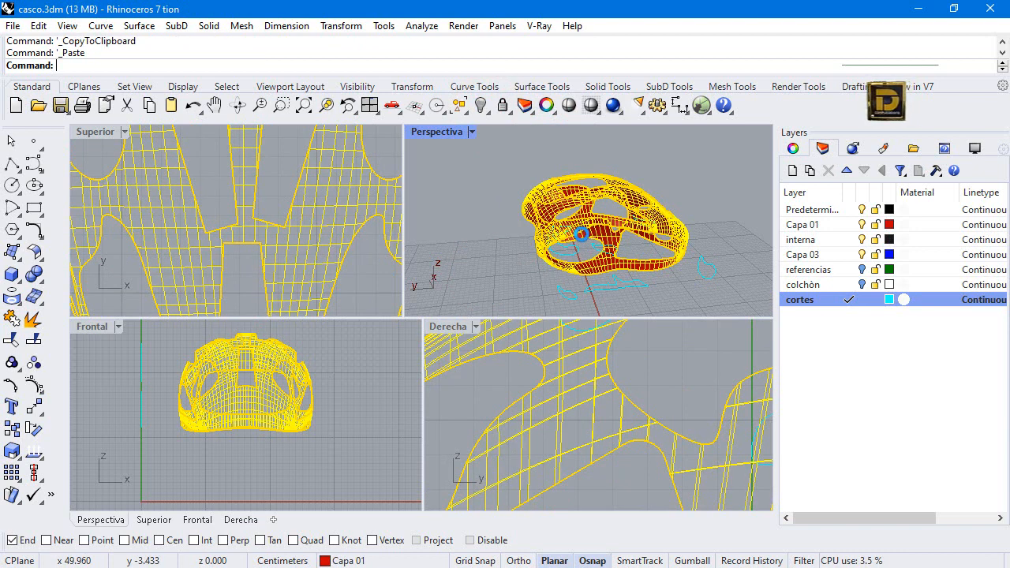
click(581, 234)
click(646, 272)
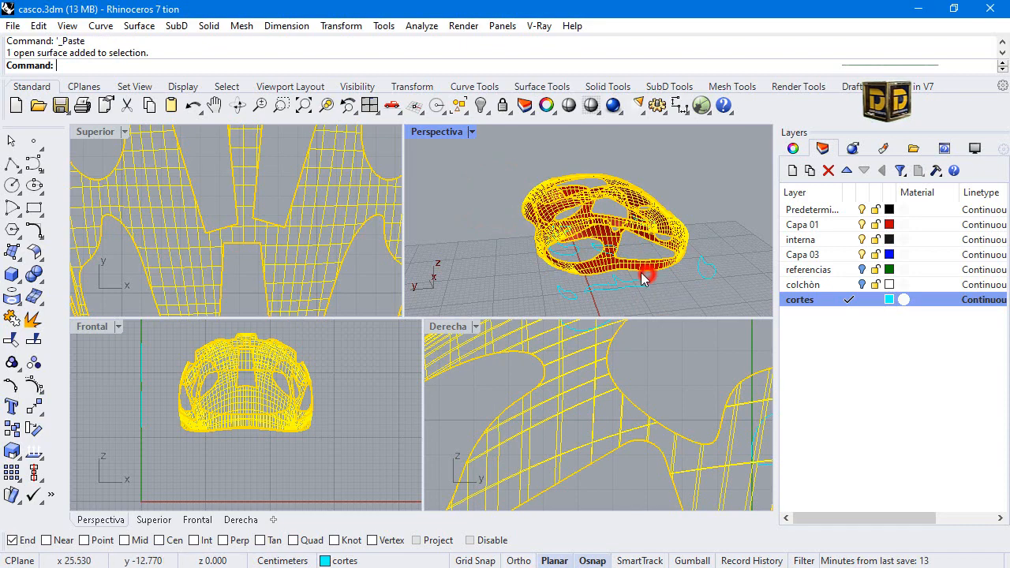
click(480, 105)
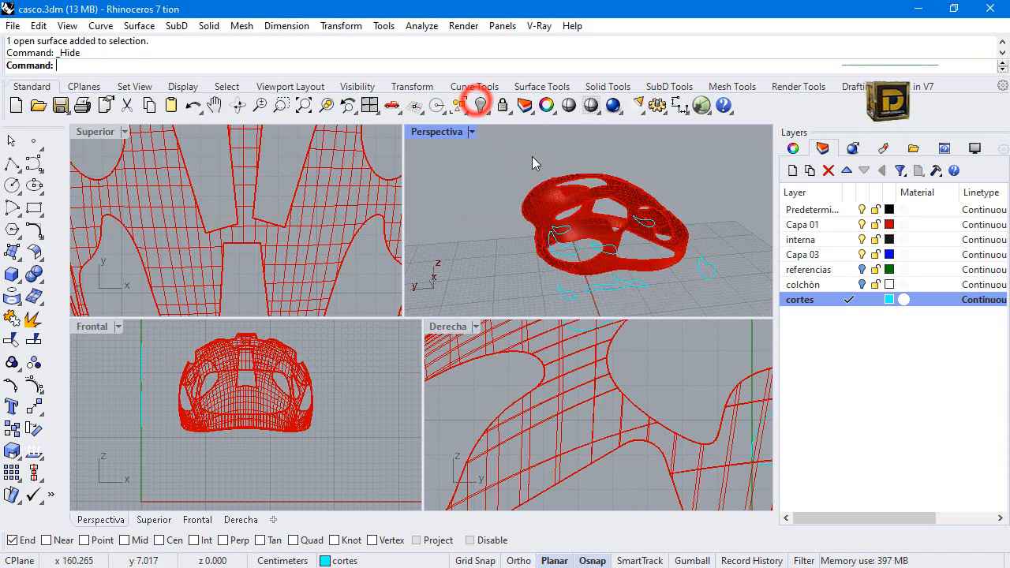
click(619, 241)
scroll(616, 399, down, 5)
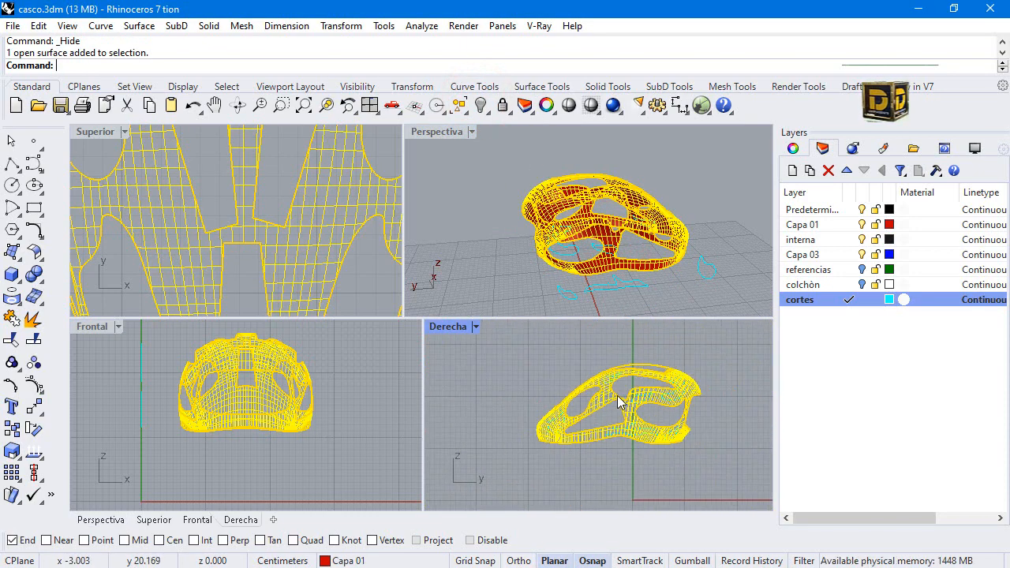
click(543, 364)
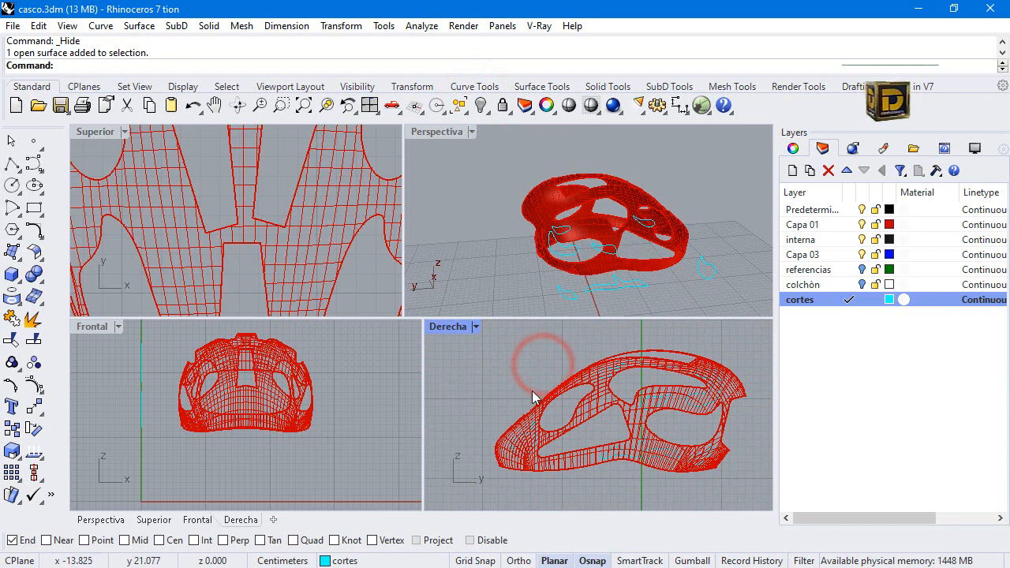
Trim the visible shell surface with all the closed cut curves in the Derecha view, keeping only the pieces inside them.
click(480, 366)
shift+click(556, 345)
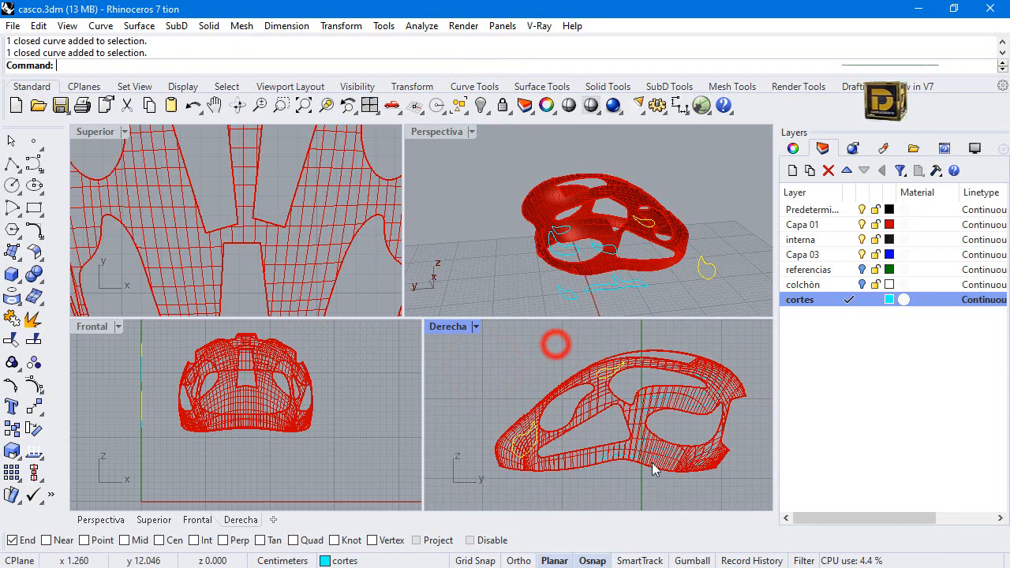
shift+drag(570, 338, 746, 498)
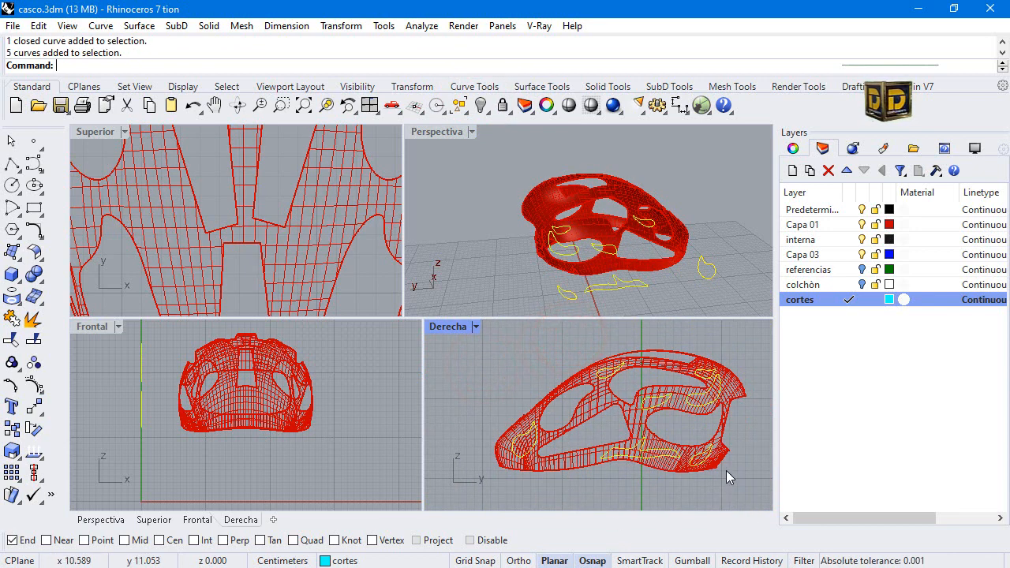
scroll(555, 469, up, 2)
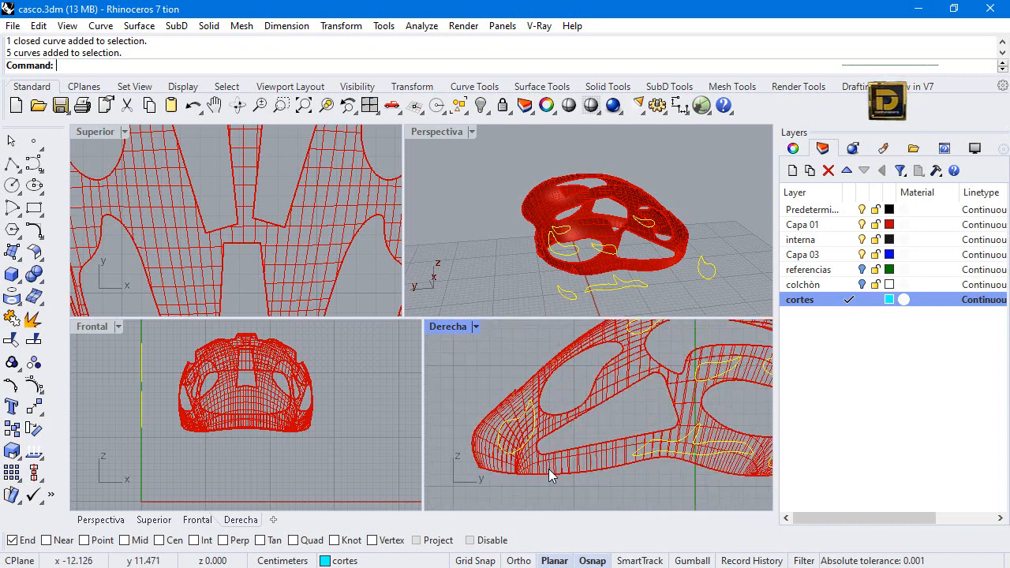
scroll(525, 455, up, 2)
scroll(525, 455, down, 3)
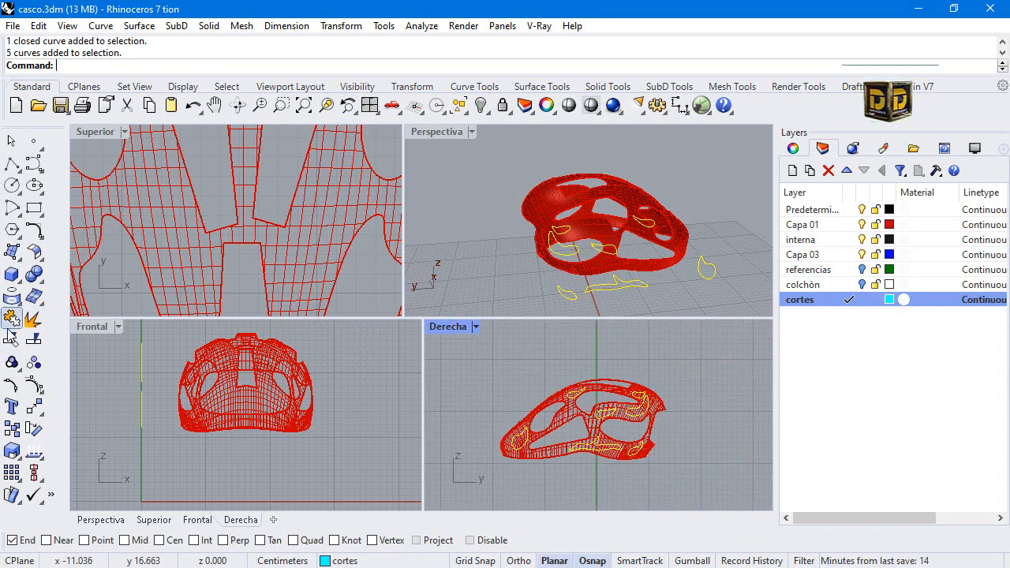
click(11, 341)
scroll(562, 418, up, 3)
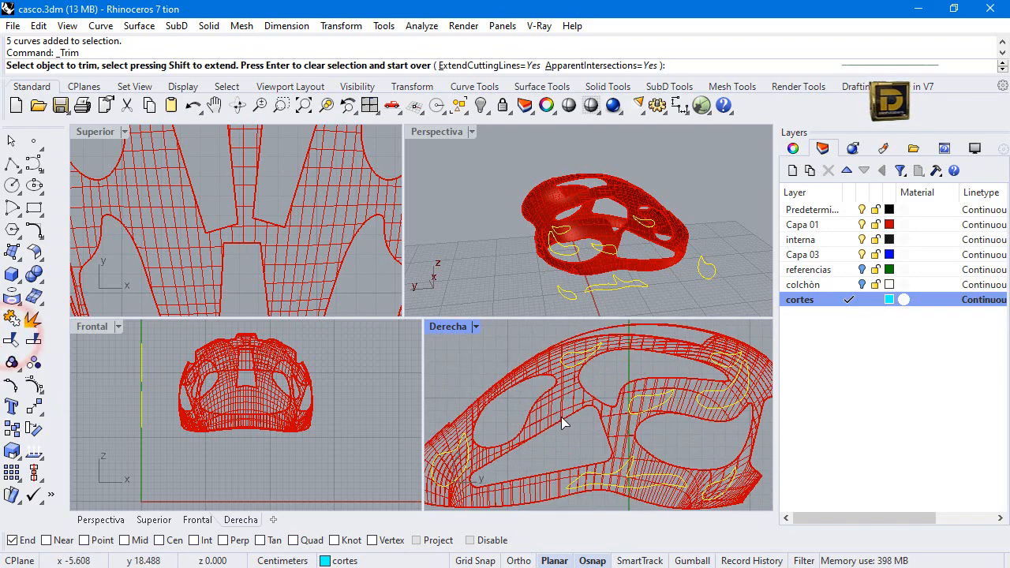
click(552, 408)
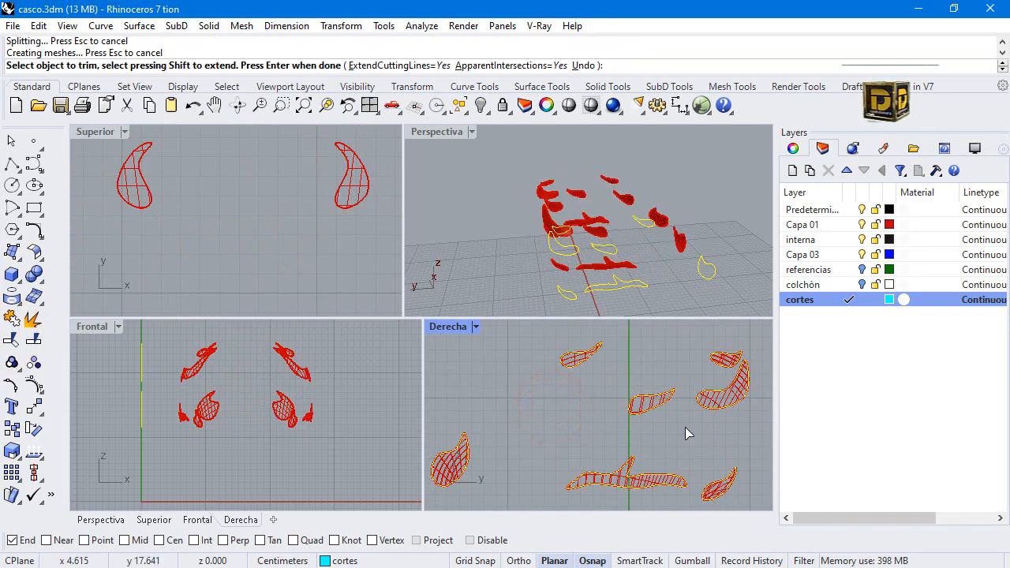
right_drag(514, 213, 604, 229)
scroll(612, 386, down, 5)
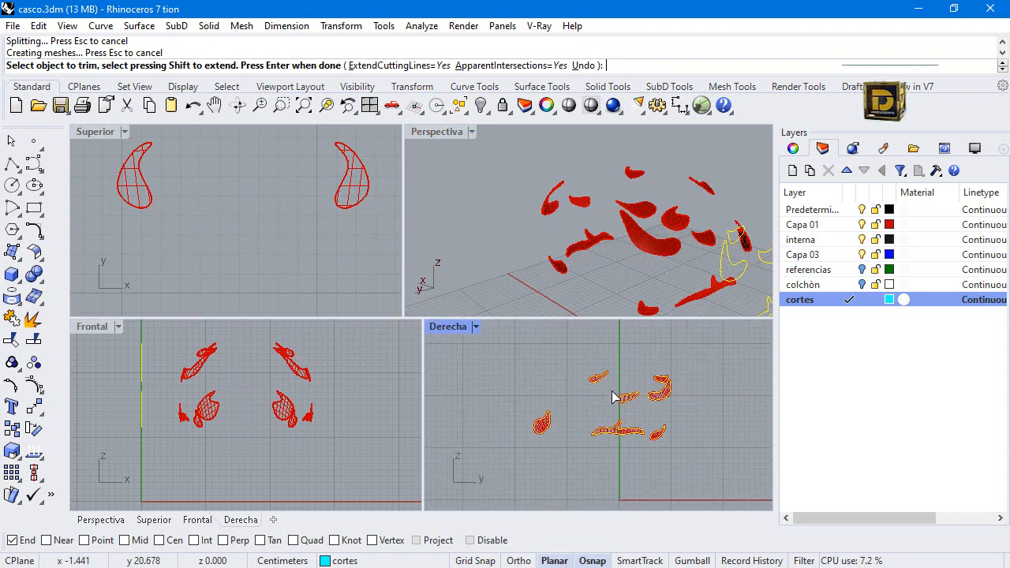
key(Escape)
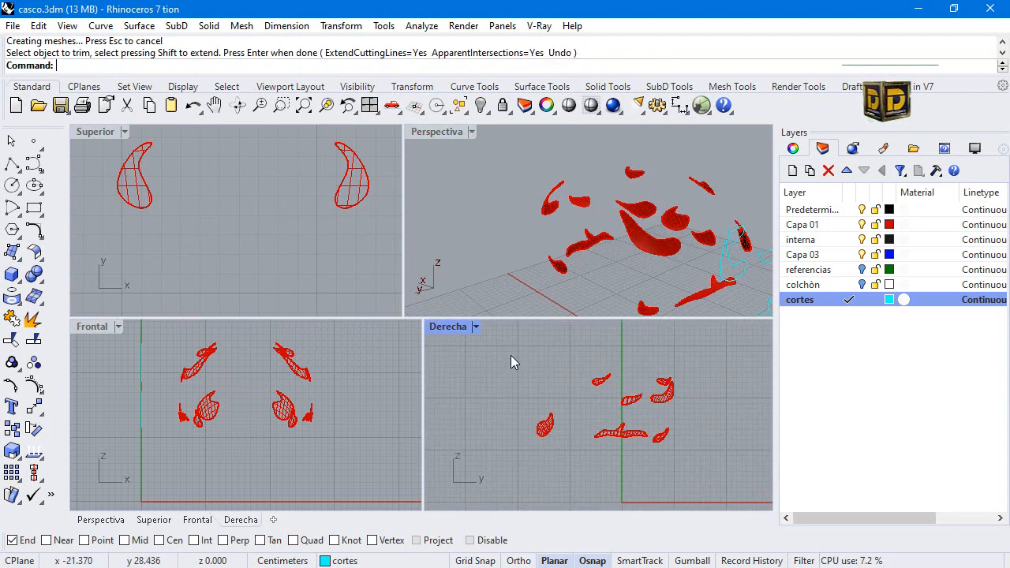
Move all the trimmed shell pieces to the cortes layer.
drag(502, 354, 698, 489)
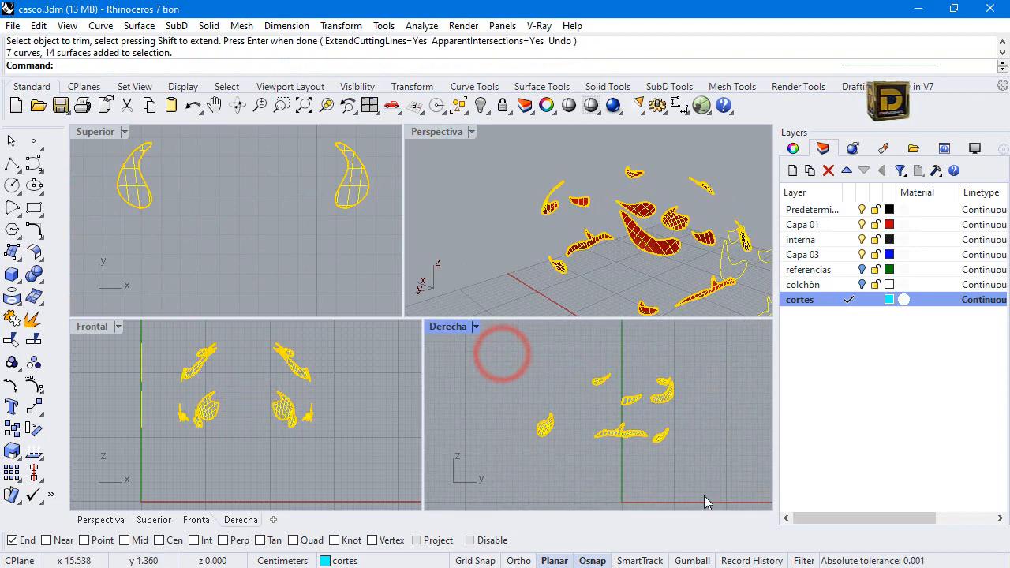
click(698, 450)
drag(467, 351, 747, 487)
right_drag(770, 446, 769, 430)
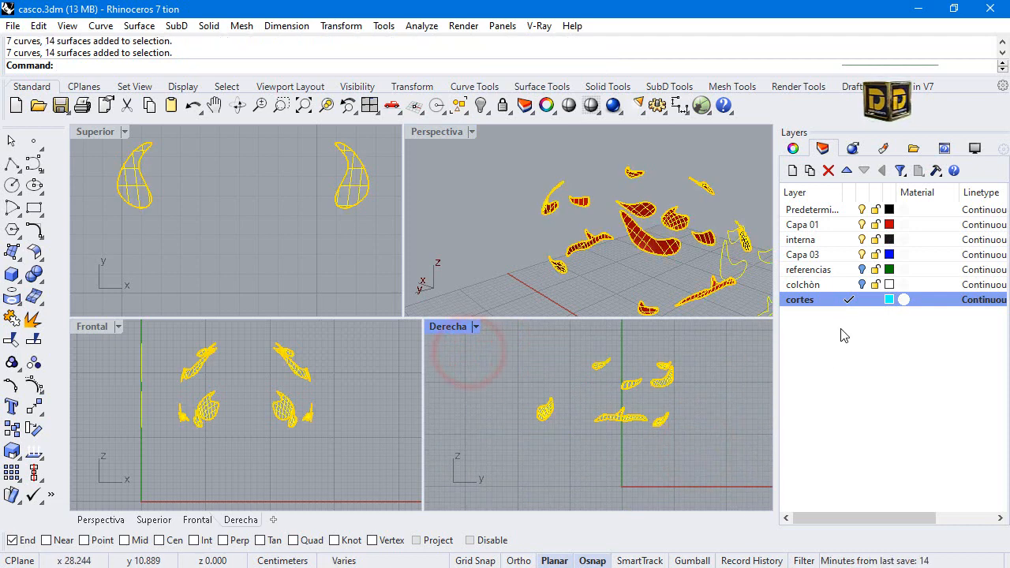
right_click(823, 306)
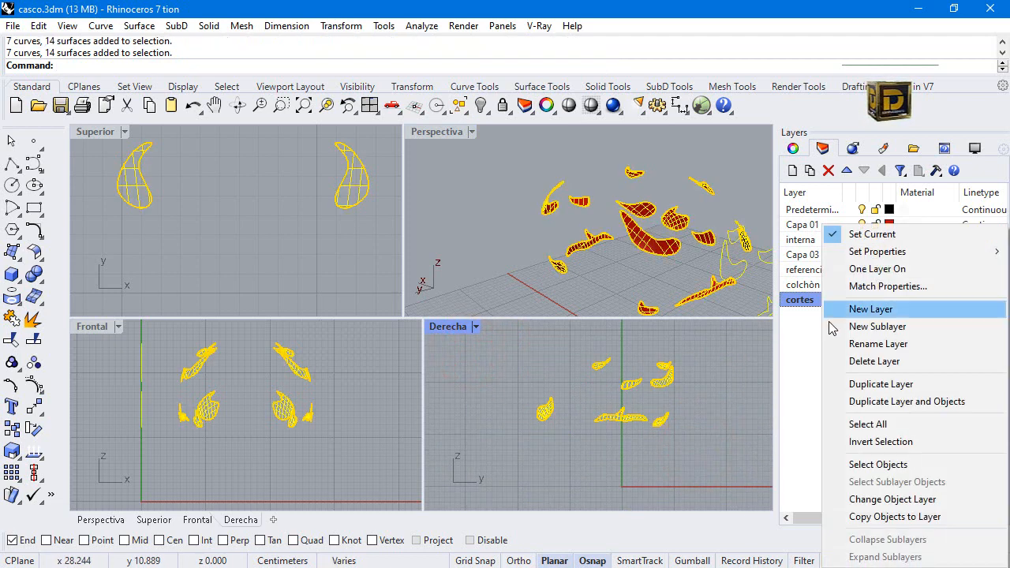
click(882, 500)
click(525, 355)
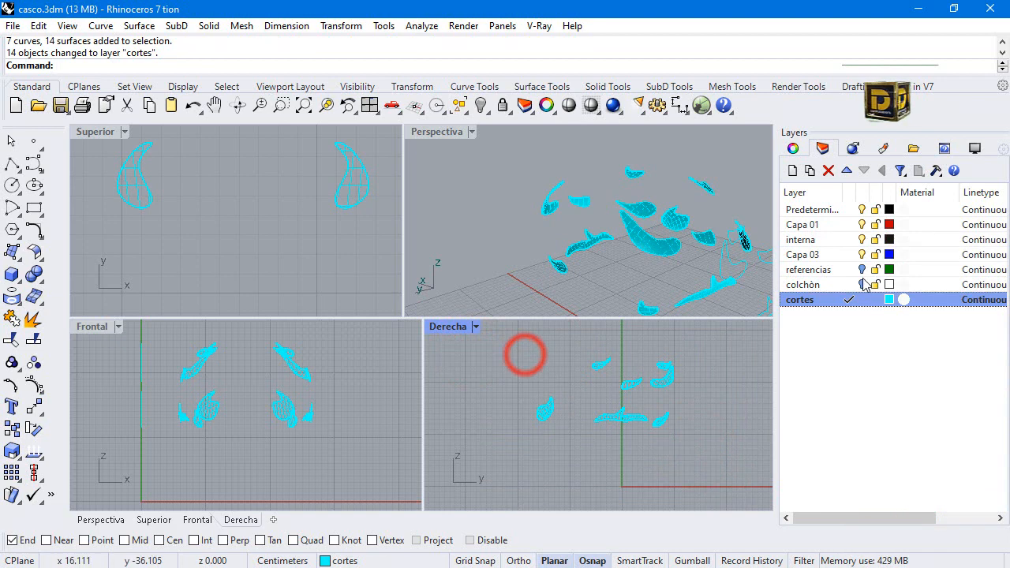
Hide the flat cut curves, selecting them in the Superior view apart from the surface pieces.
click(518, 264)
scroll(244, 189, down, 17)
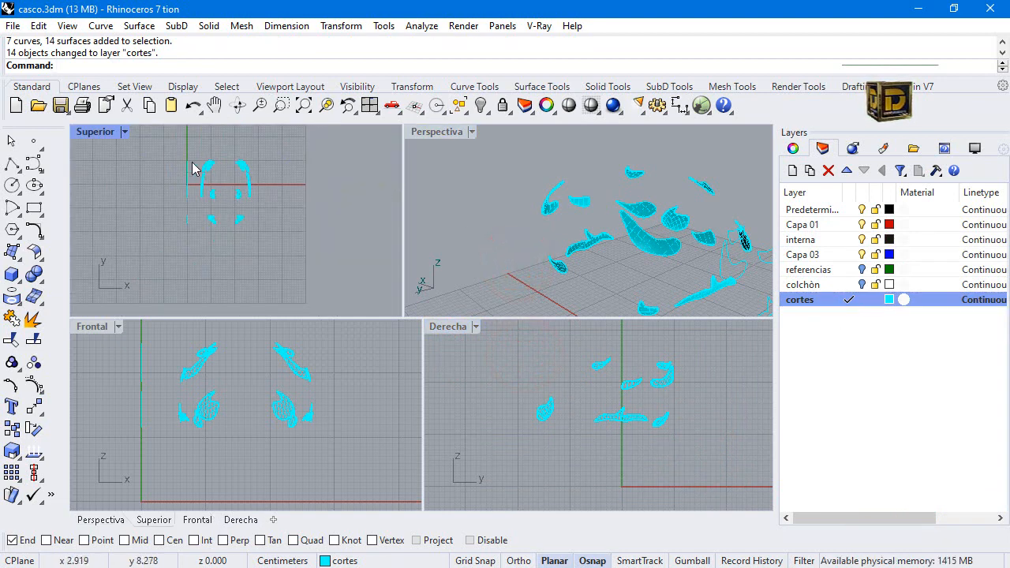
drag(164, 145, 207, 241)
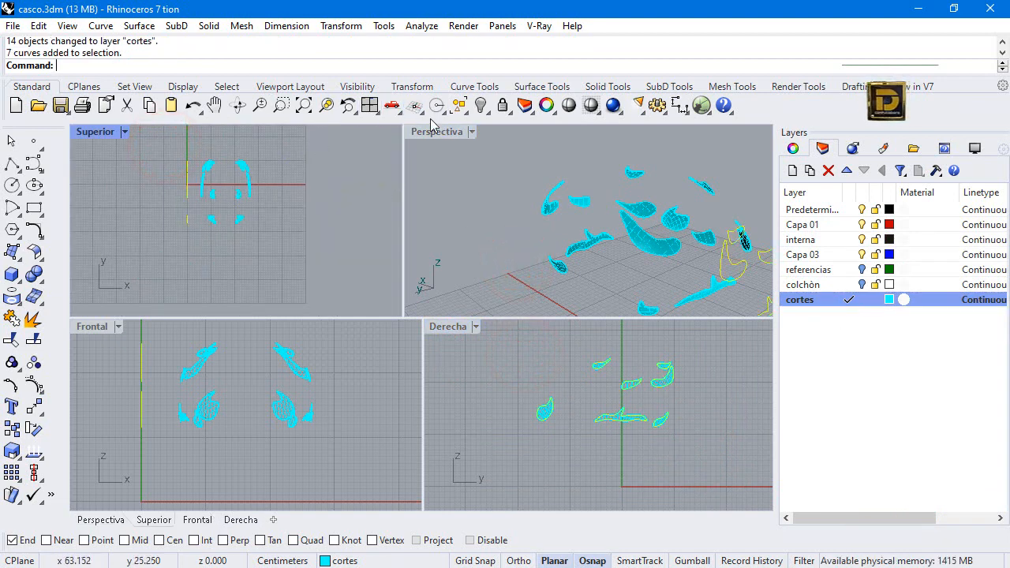
click(480, 103)
Offset all the decorative surface pieces 0.02 on both sides as solids with round corners, deleting the input surfaces.
drag(178, 150, 328, 280)
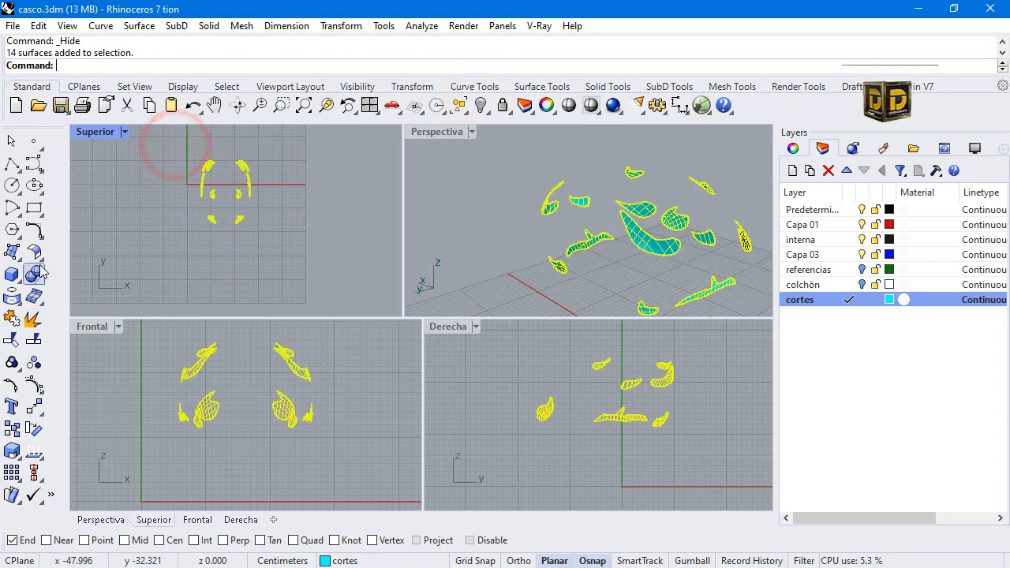
click(40, 256)
click(79, 281)
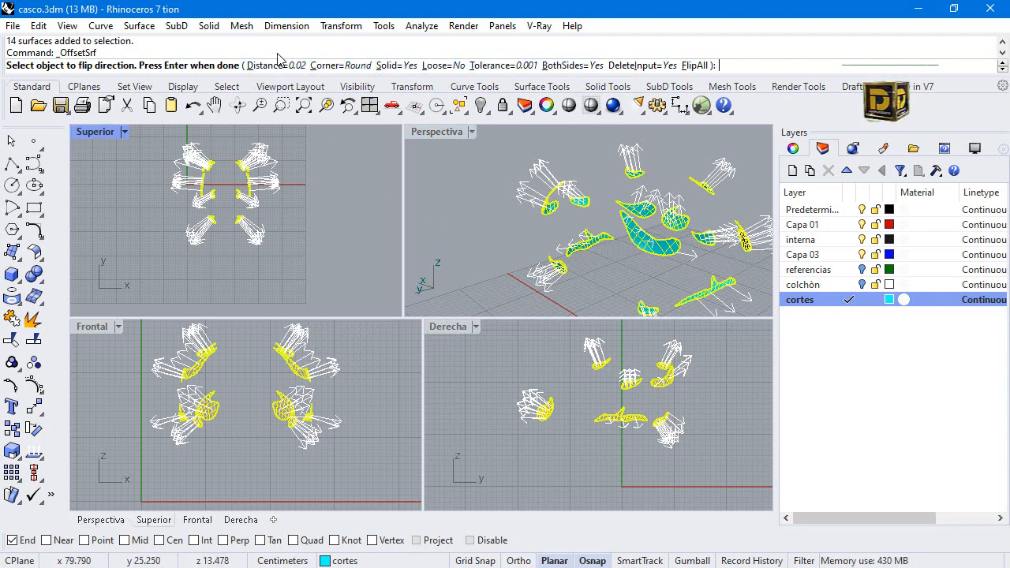
key(Return)
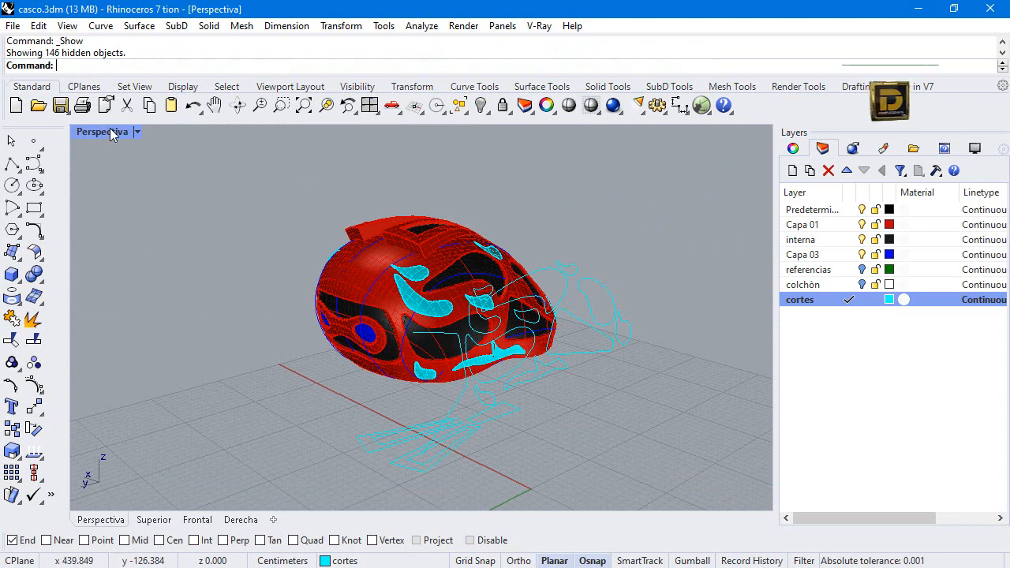
Show all hidden objects and move the upright side-profile curves beside the helmet to the referencias layer.
double_click(111, 133)
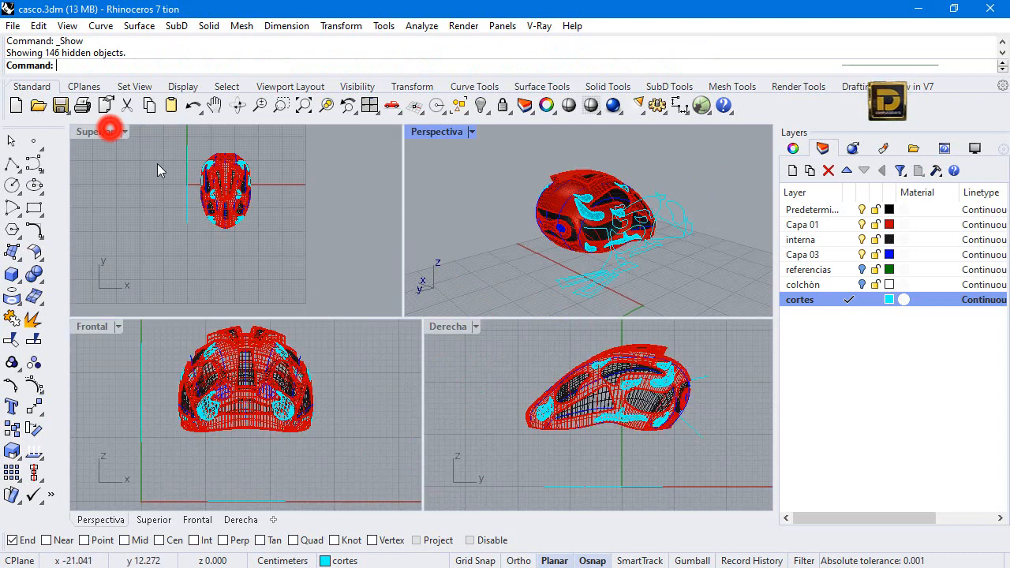
drag(156, 135, 201, 259)
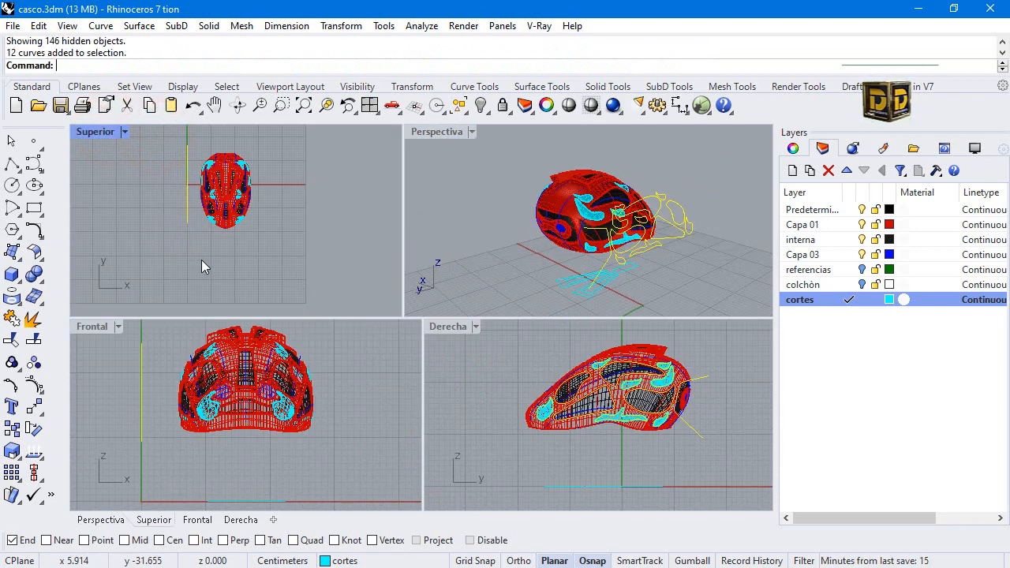
right_click(839, 273)
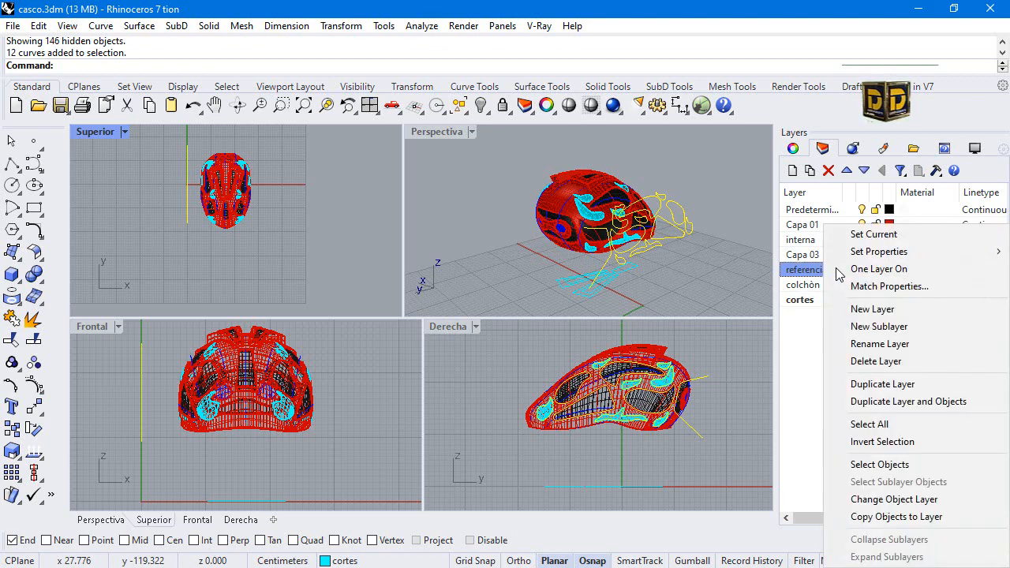
click(878, 499)
click(730, 244)
drag(681, 259, 565, 312)
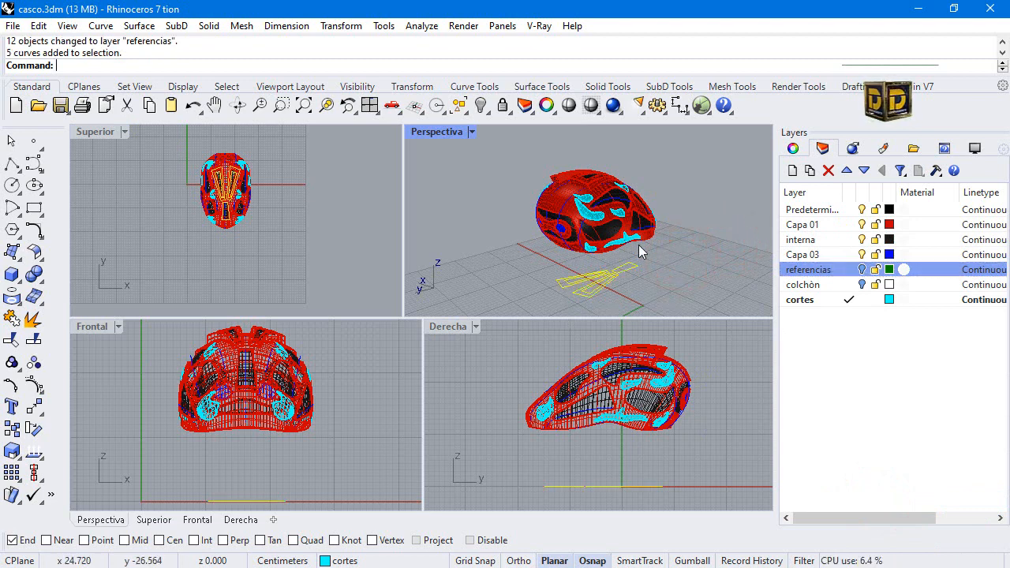
click(641, 242)
click(680, 275)
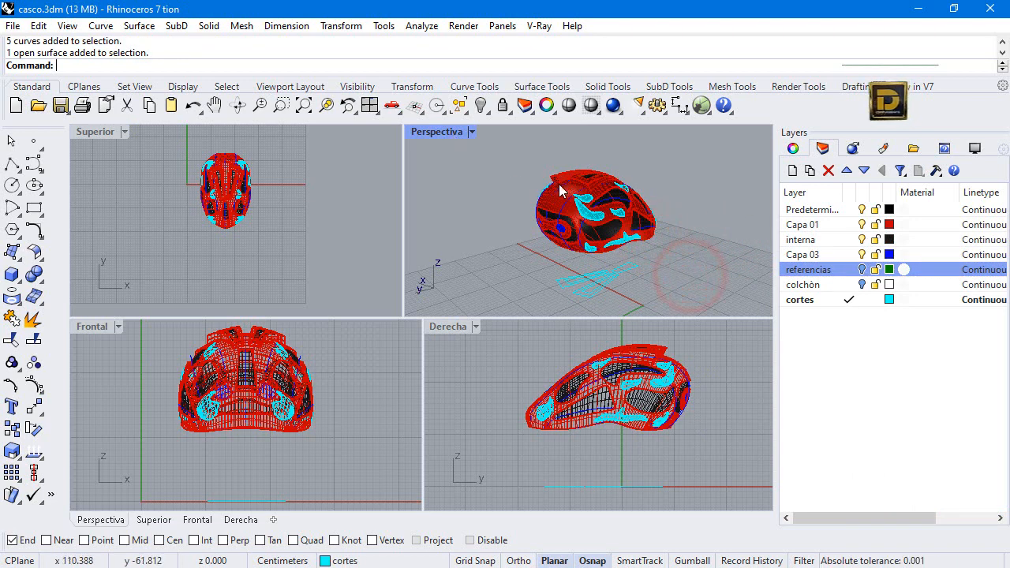
Examine the helmet from several sides in Pen display in the maximized Perspectiva view, and return to Shaded display and four views.
click(472, 132)
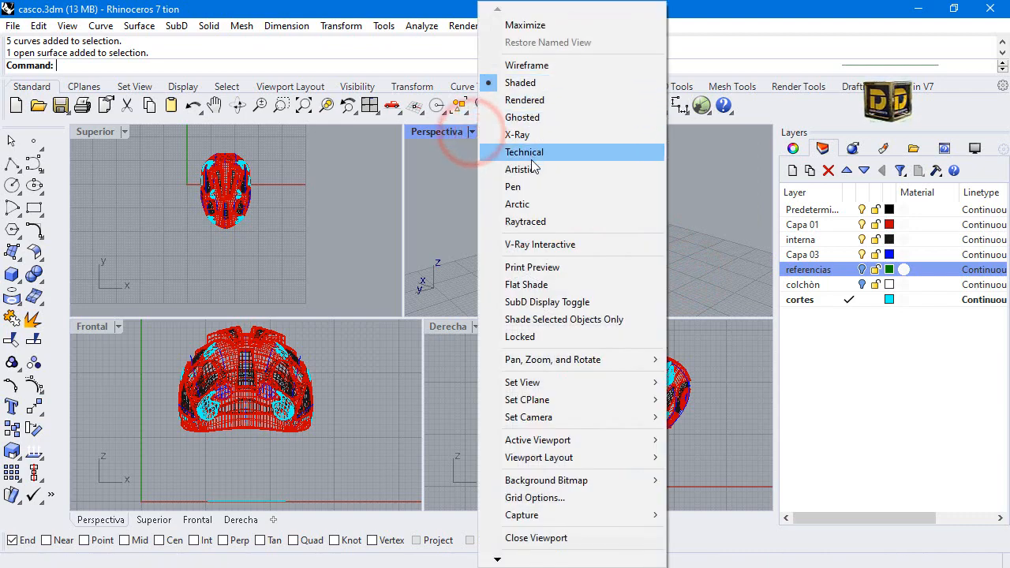
click(526, 188)
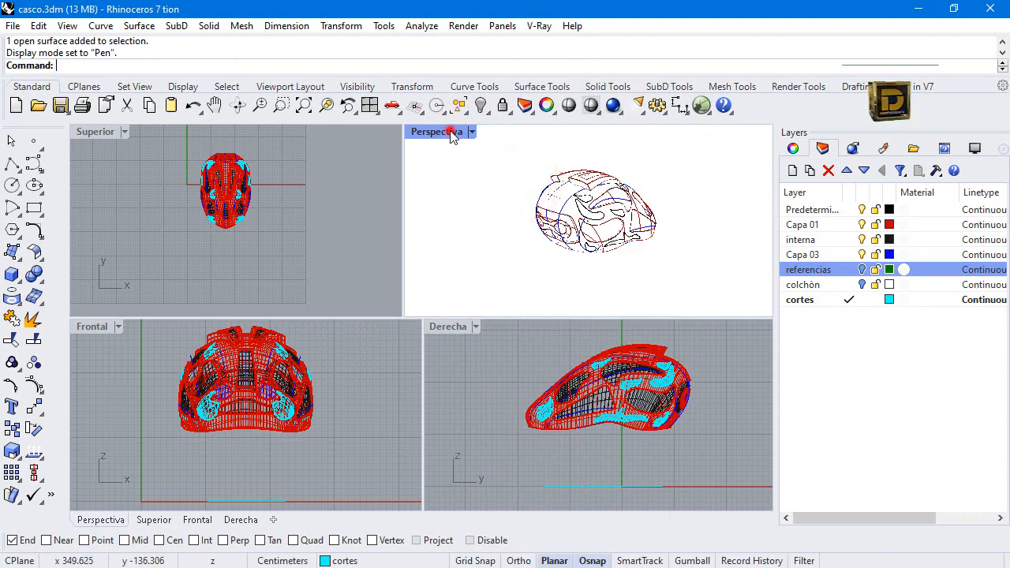
double_click(450, 131)
right_drag(577, 268, 28, 222)
right_drag(448, 223, 293, 219)
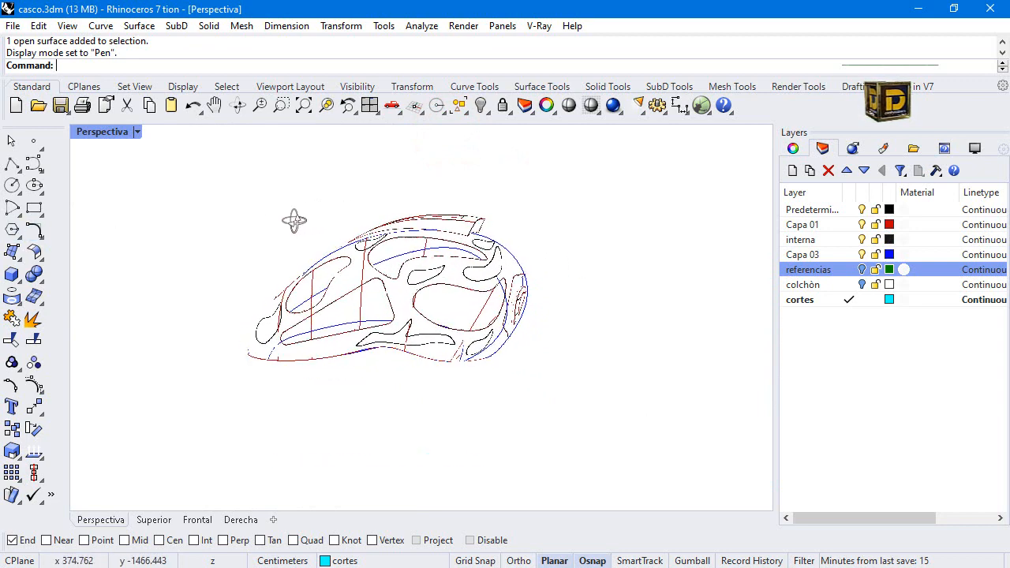
click(136, 132)
click(192, 84)
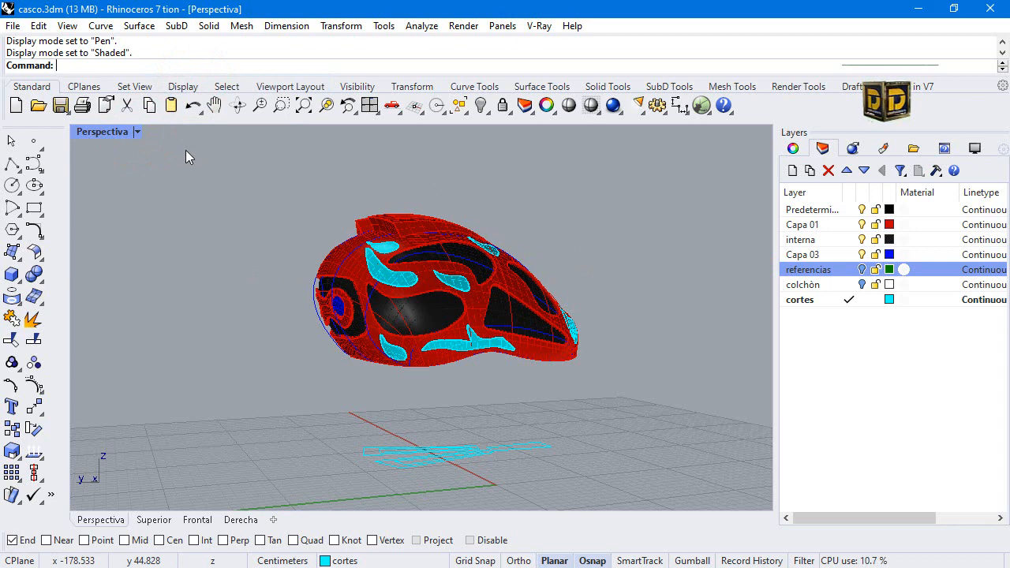
click(101, 134)
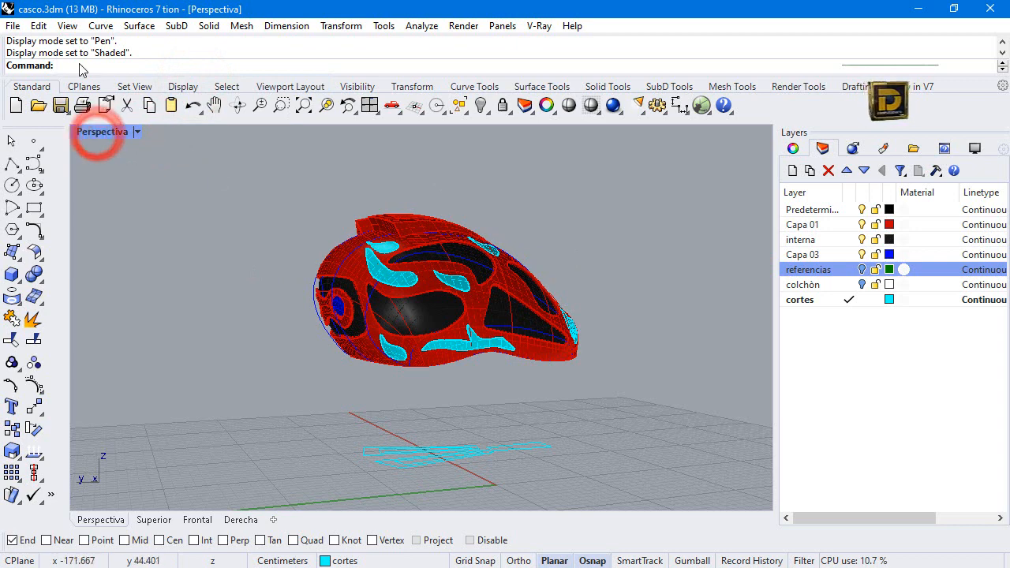
double_click(101, 131)
Isolate the red perforated helmet shell from the rest of the model and clear the selection.
click(553, 462)
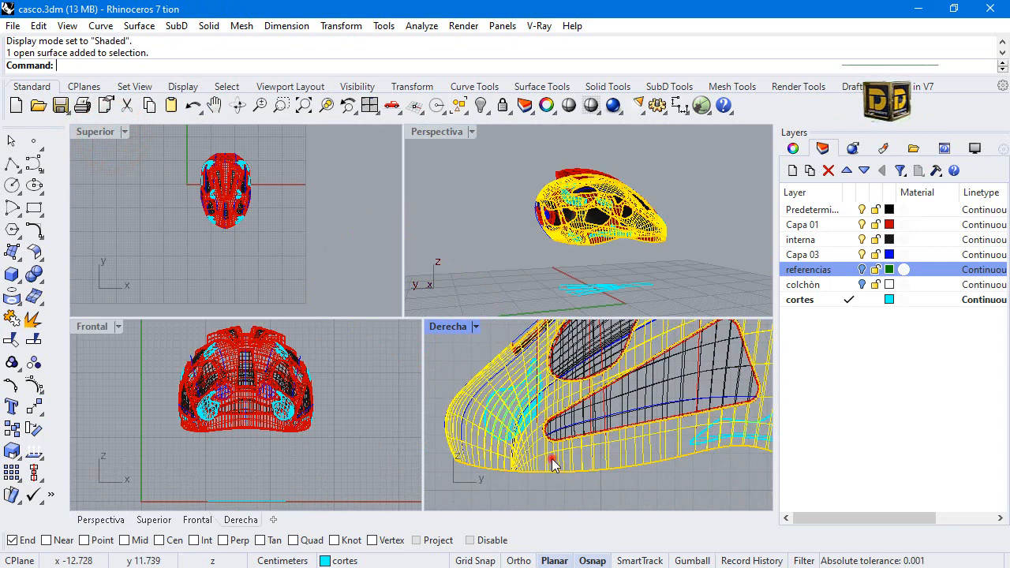
click(483, 108)
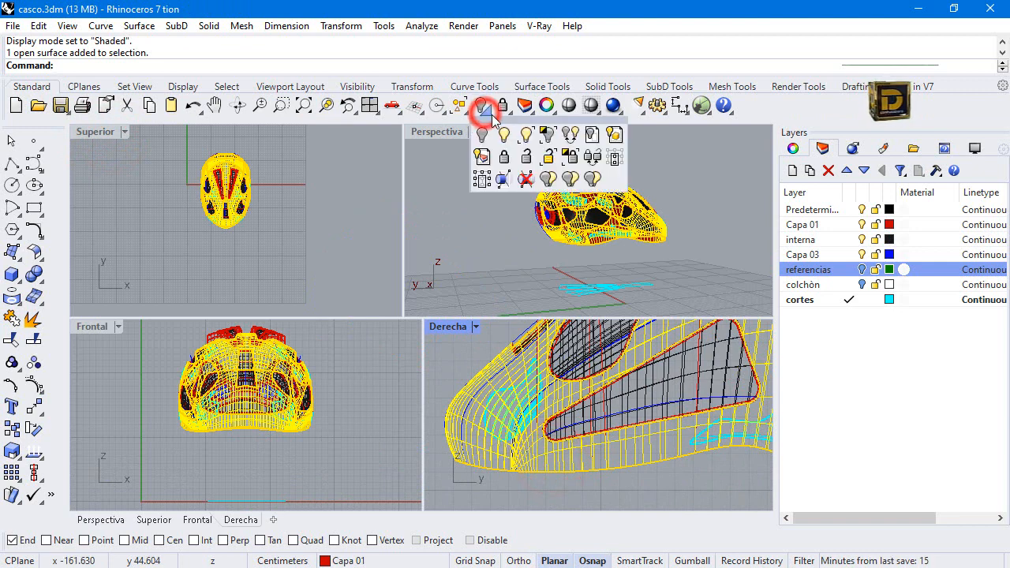
click(550, 136)
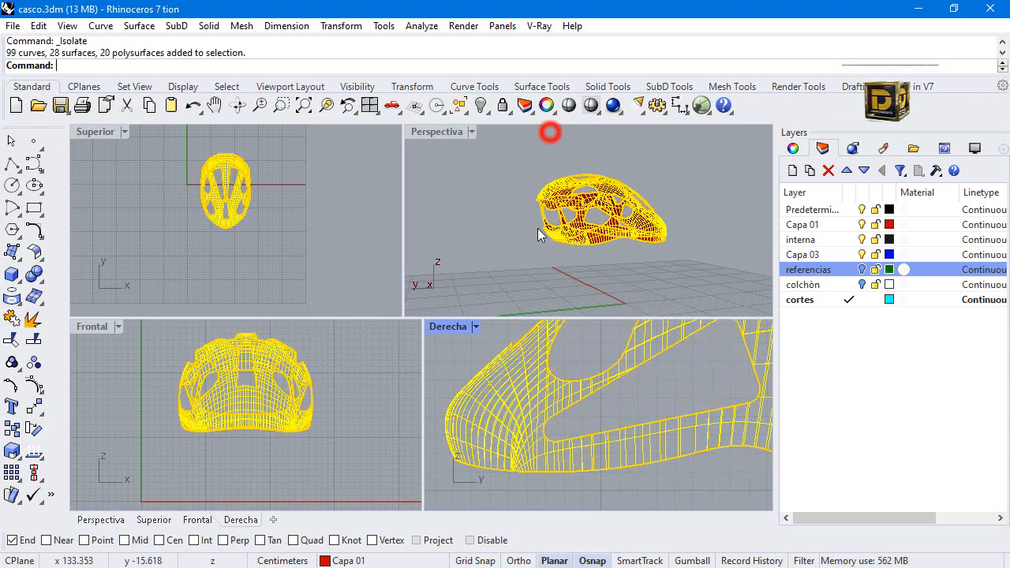
click(297, 502)
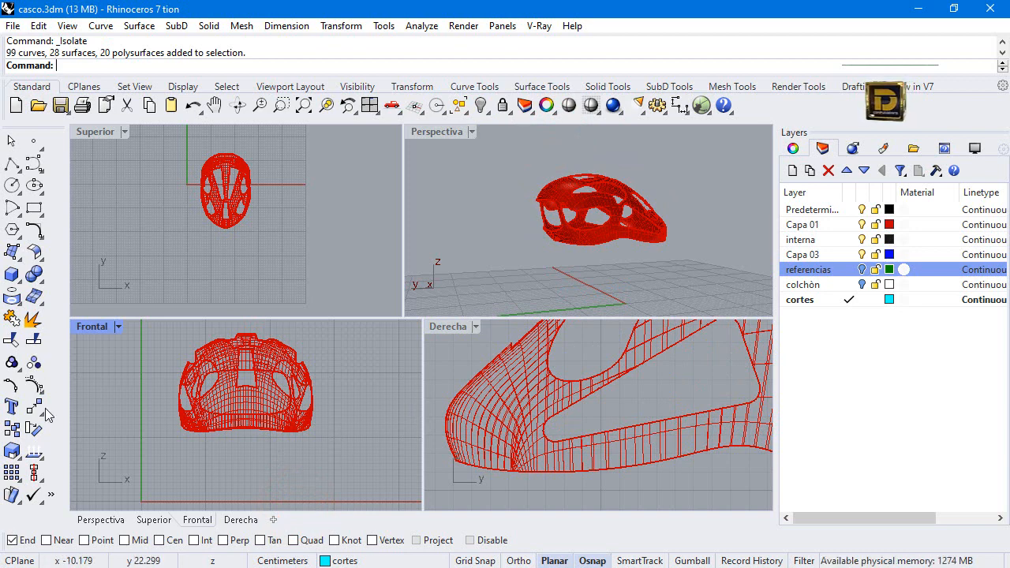
Create the text object "Nike" as curves in Ink Free, height 0.500 cm, placed just below the helmet's edge in the Frontal view.
click(12, 407)
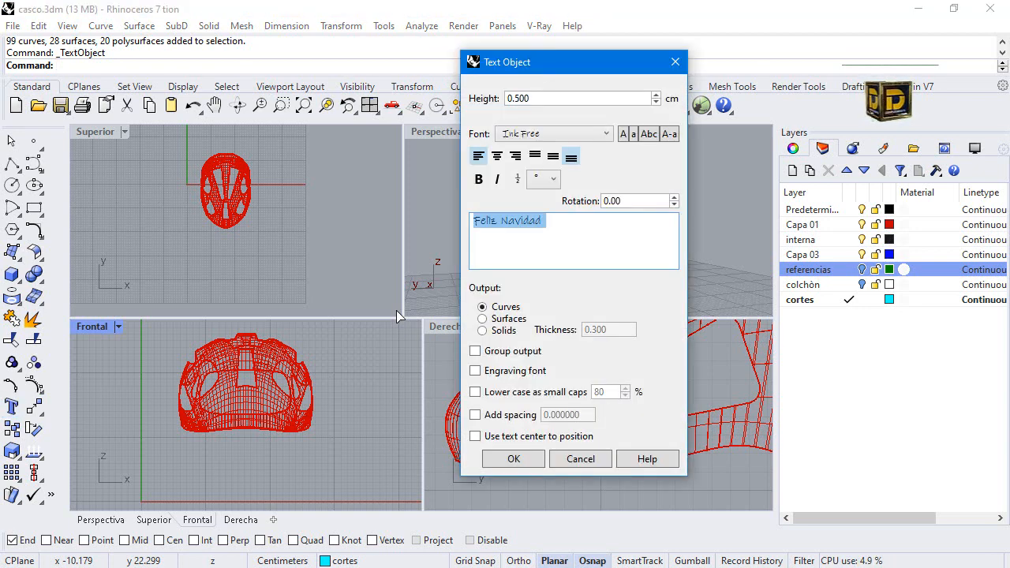
triple_click(573, 229)
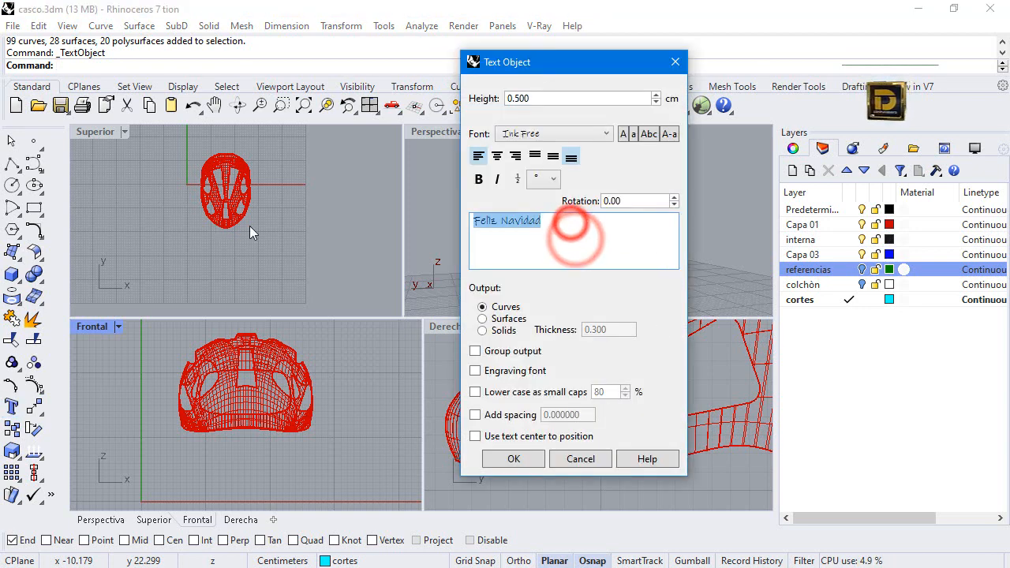
text(Nik)
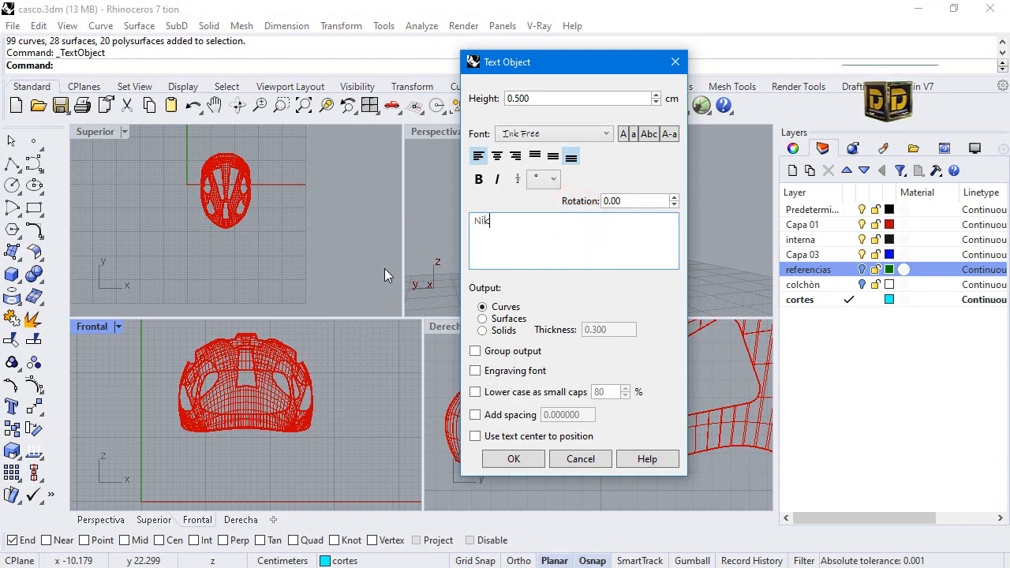
text(e)
click(499, 463)
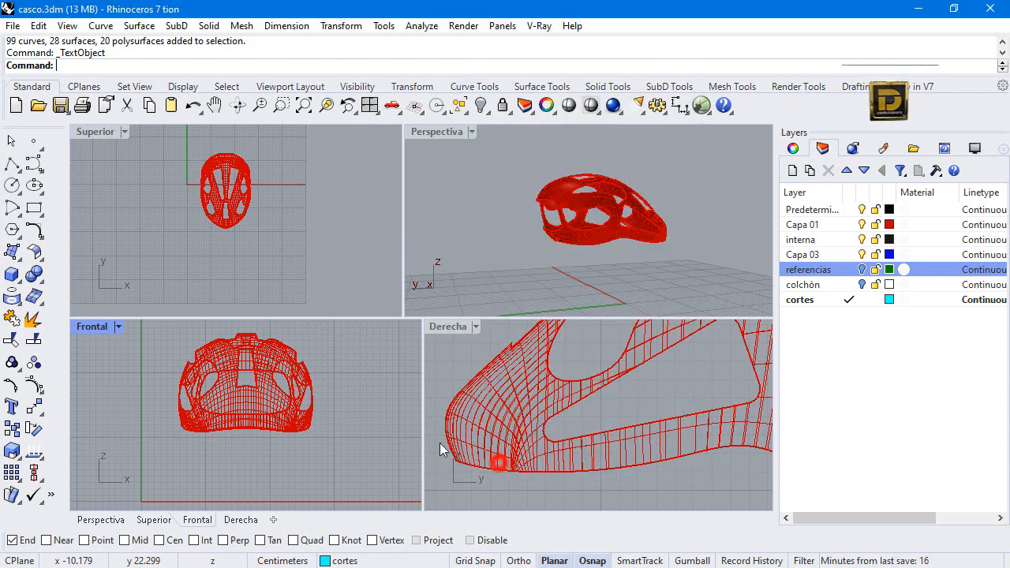
scroll(245, 421, up, 4)
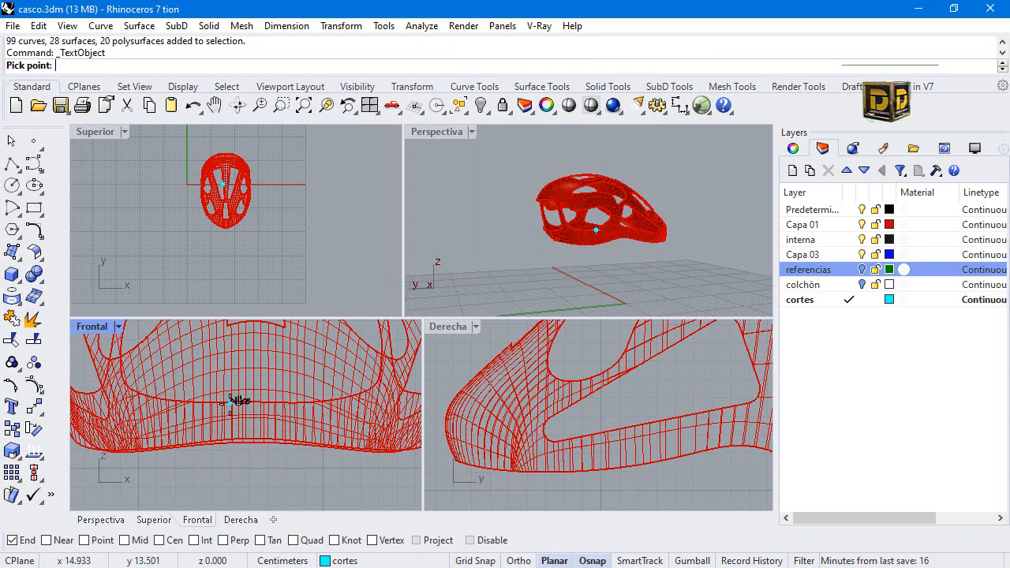
click(222, 469)
Enlarge the Nike text curves with Scale 2-D by a factor of about 1.89 in the Frontal view.
scroll(222, 470, up, 4)
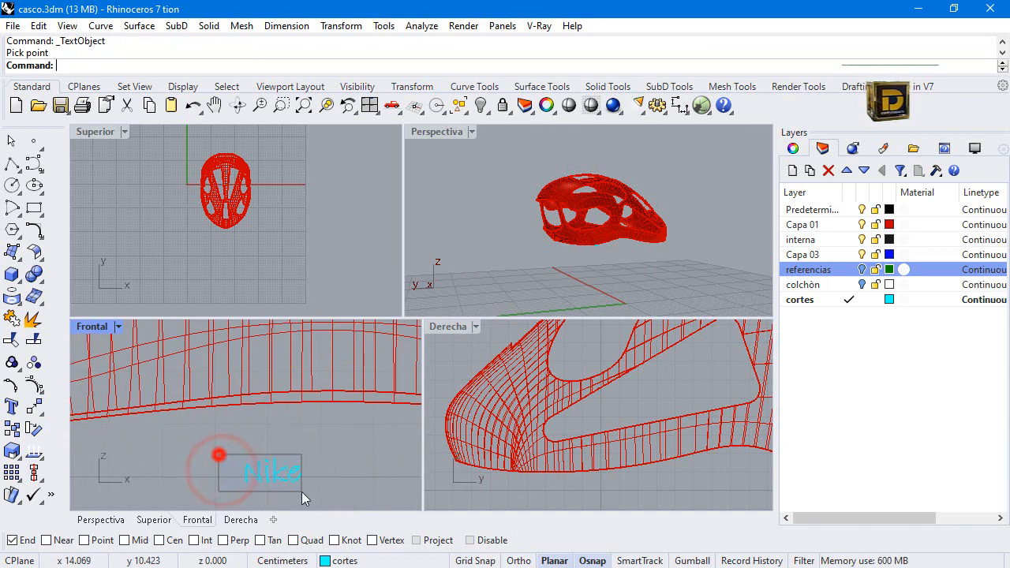
scroll(314, 487, up, 1)
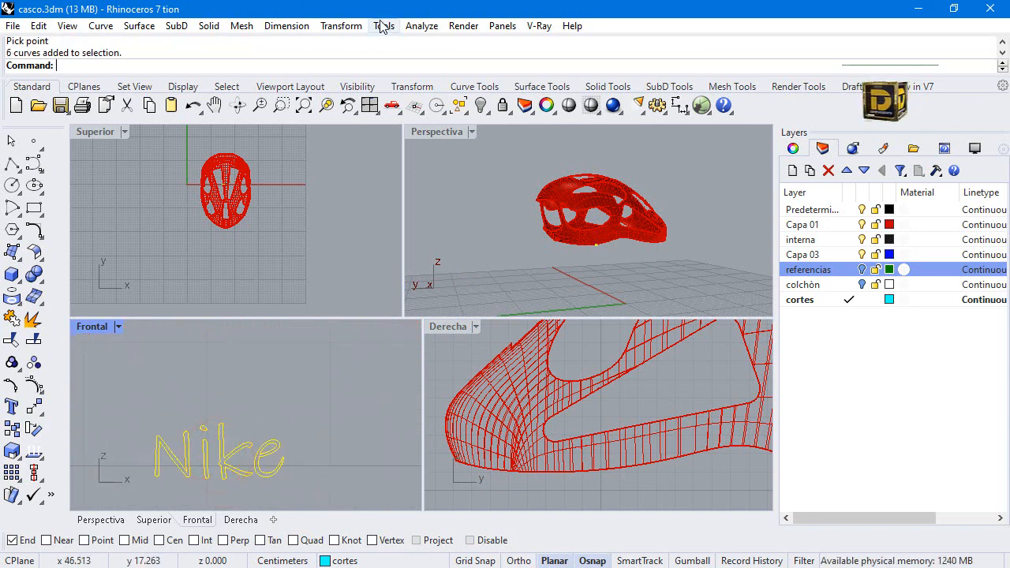
click(347, 26)
click(384, 116)
click(508, 130)
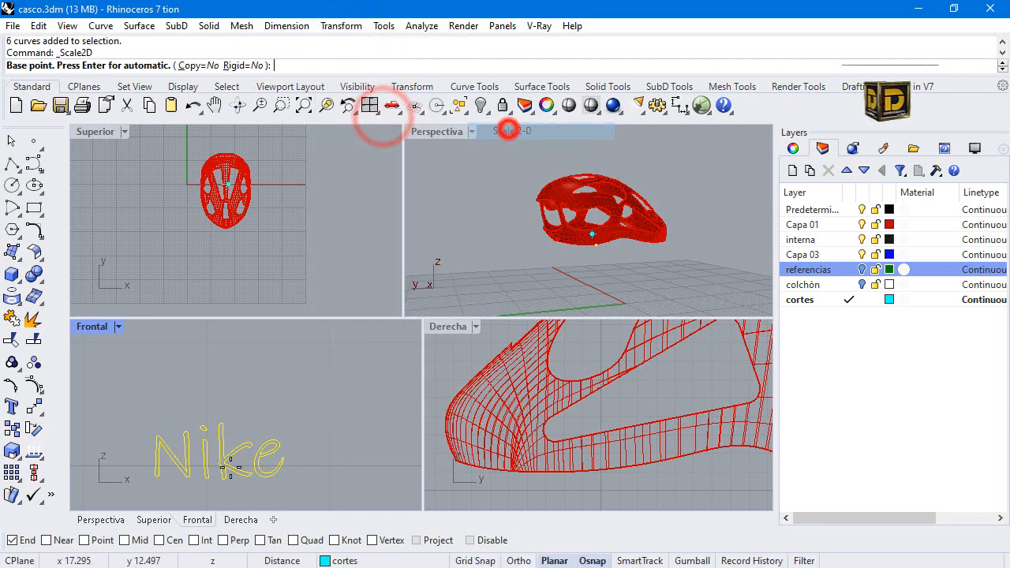
click(225, 469)
click(350, 439)
scroll(353, 418, down, 2)
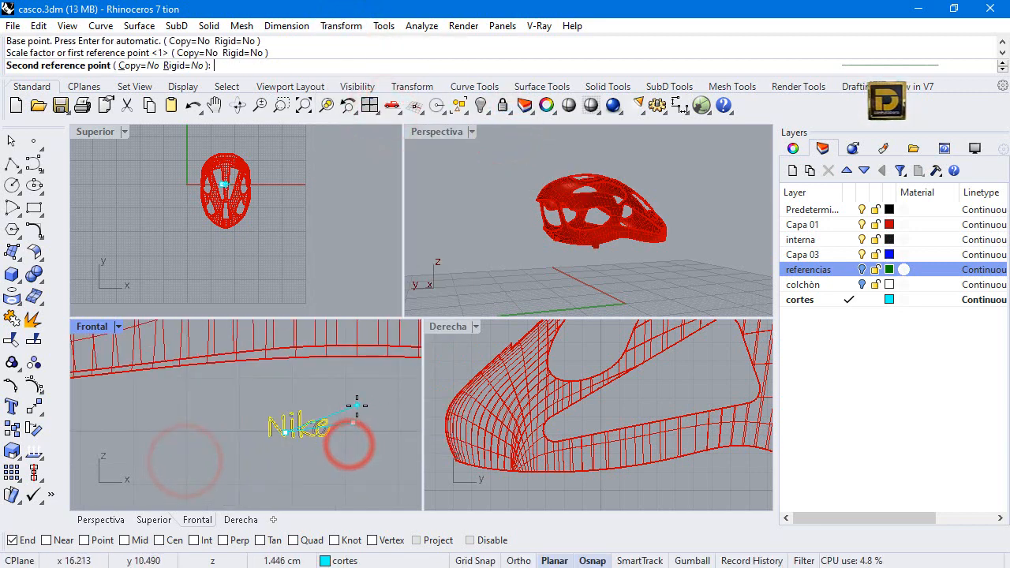
click(406, 381)
Scale the Nike lettering up again in two dimensions, from a base point beside its lower-left corner.
scroll(334, 411, down, 4)
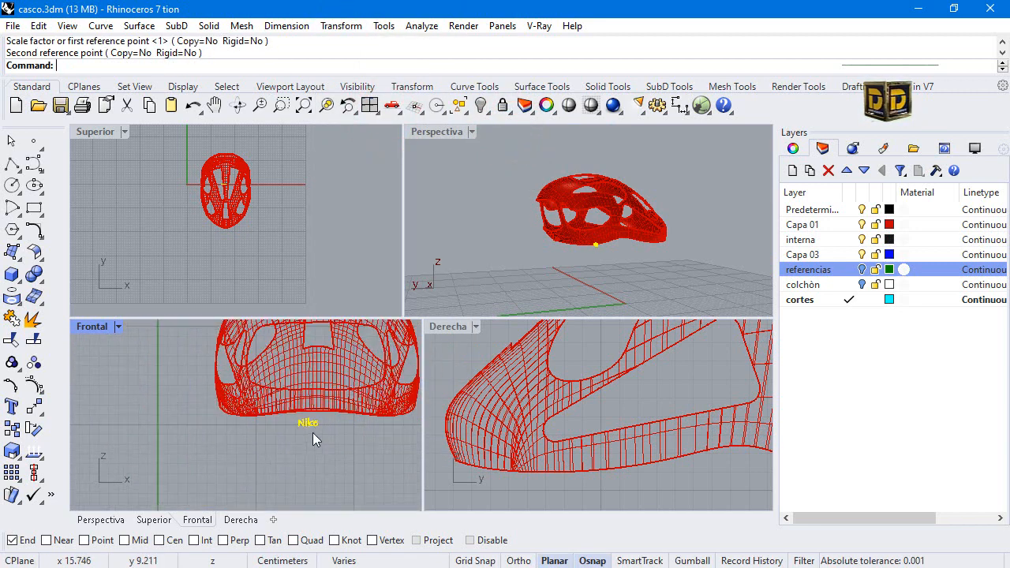
key(Return)
click(285, 432)
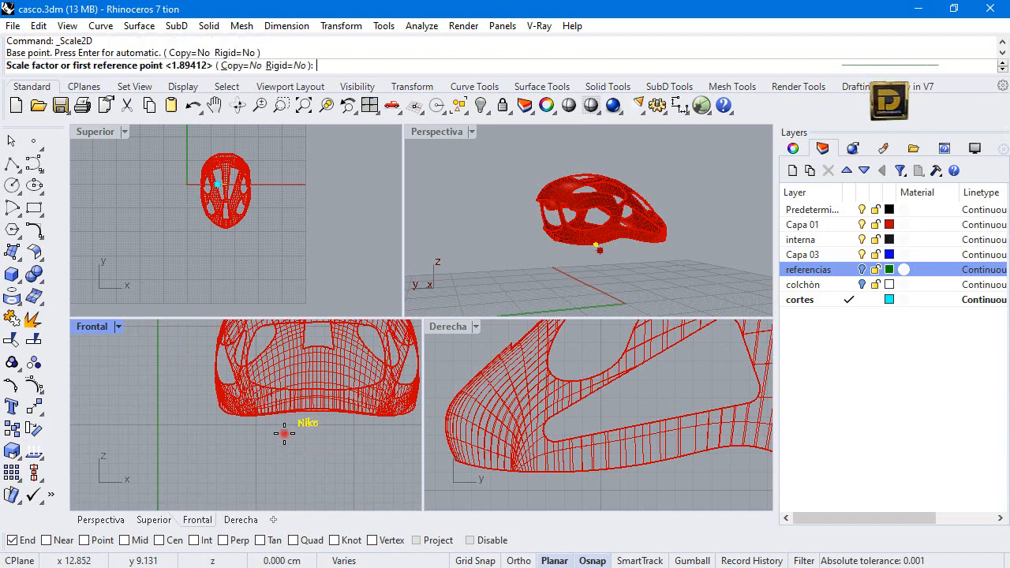
click(326, 438)
click(368, 436)
Move the Nike text over the middle of the shell's front band and out ahead of the helmet in the Superior view.
scroll(333, 415, up, 2)
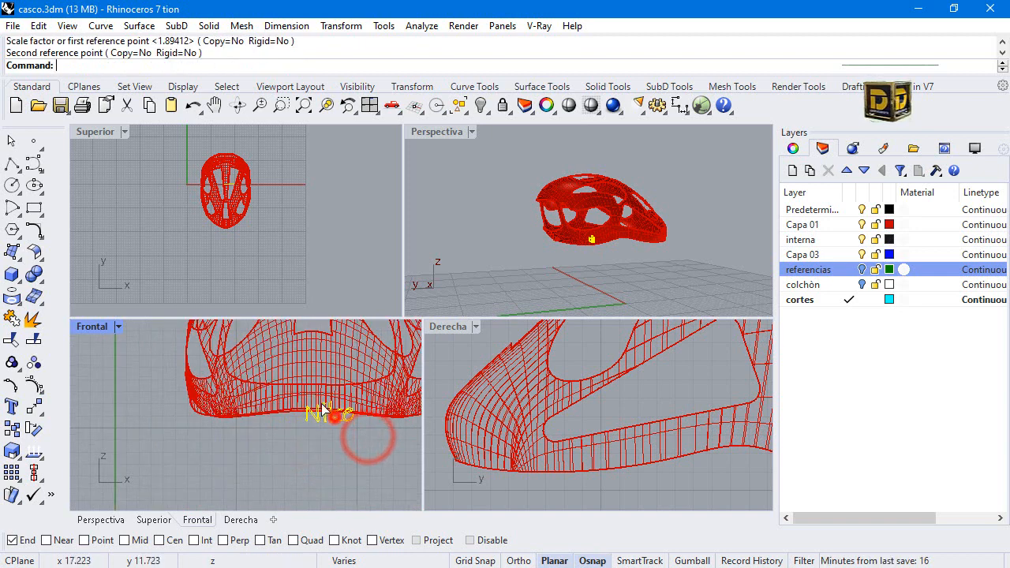
drag(335, 418, 318, 383)
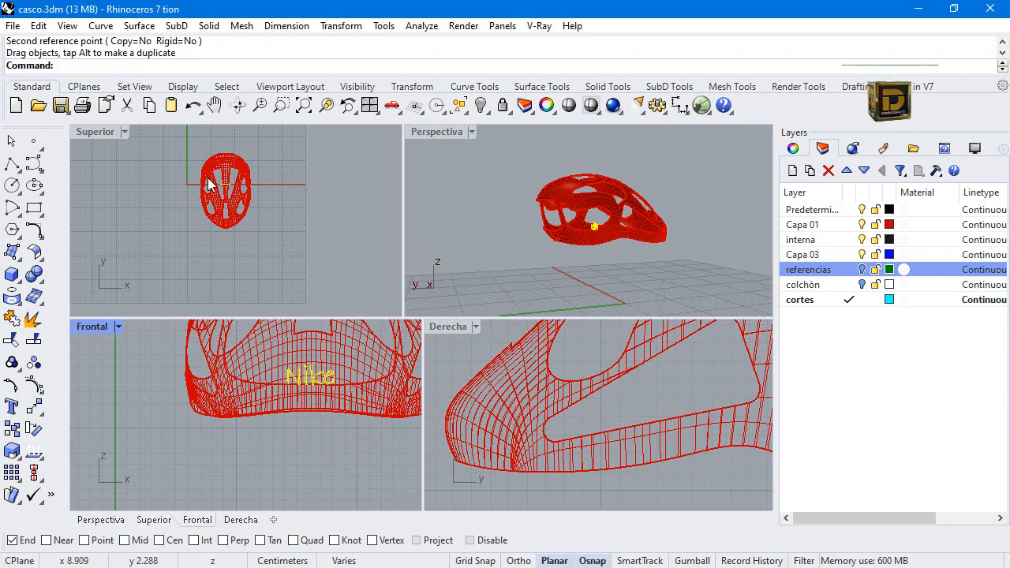
drag(226, 192, 233, 245)
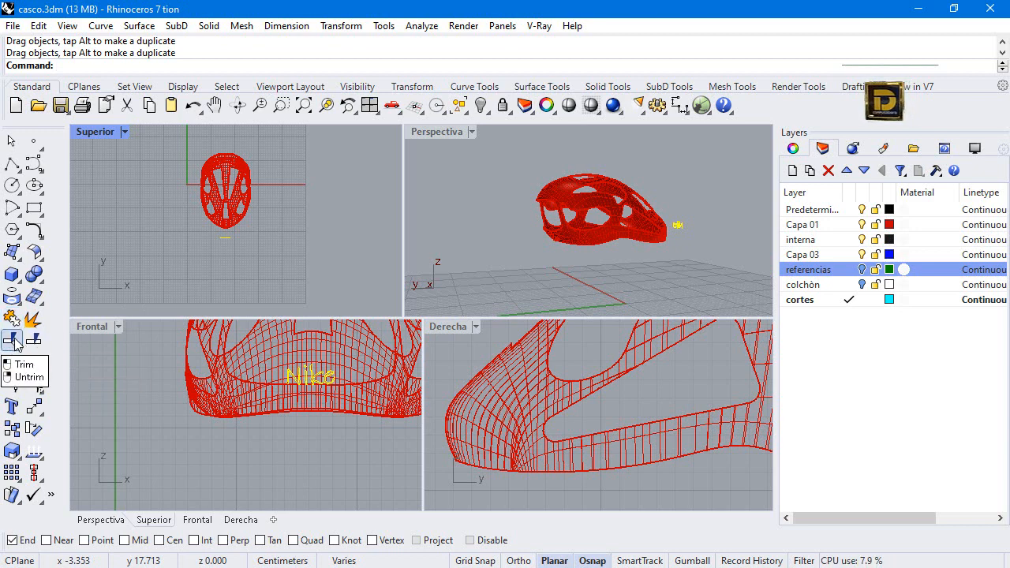
Project the Nike curves onto the helmet shell along the Frontal view direction, deleting the input curves.
click(11, 298)
click(280, 357)
right_click(277, 357)
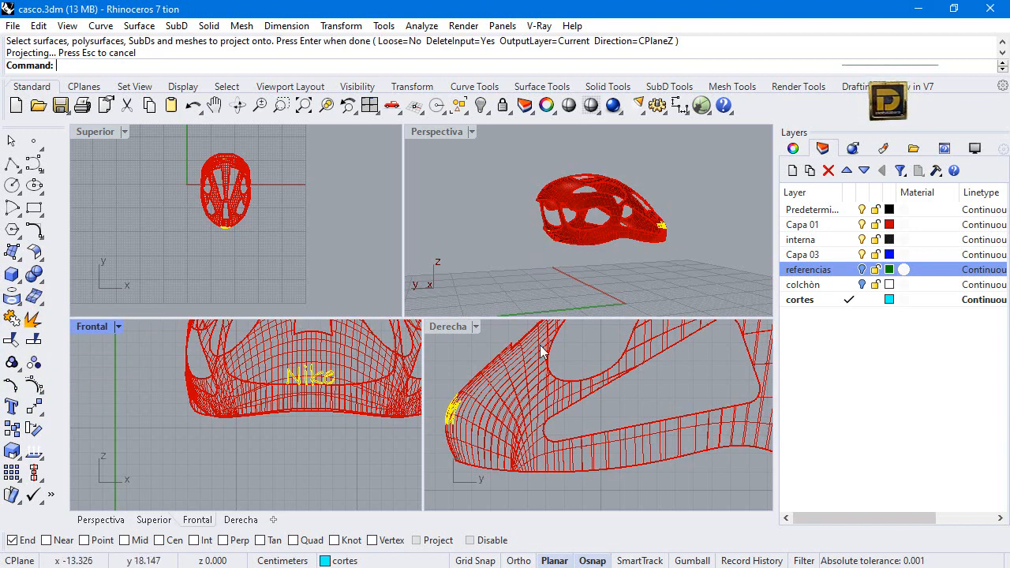
Check in the Derecha view where the projected text curves lie on the front and back of the shell.
scroll(589, 404, down, 4)
scroll(702, 413, up, 4)
click(705, 410)
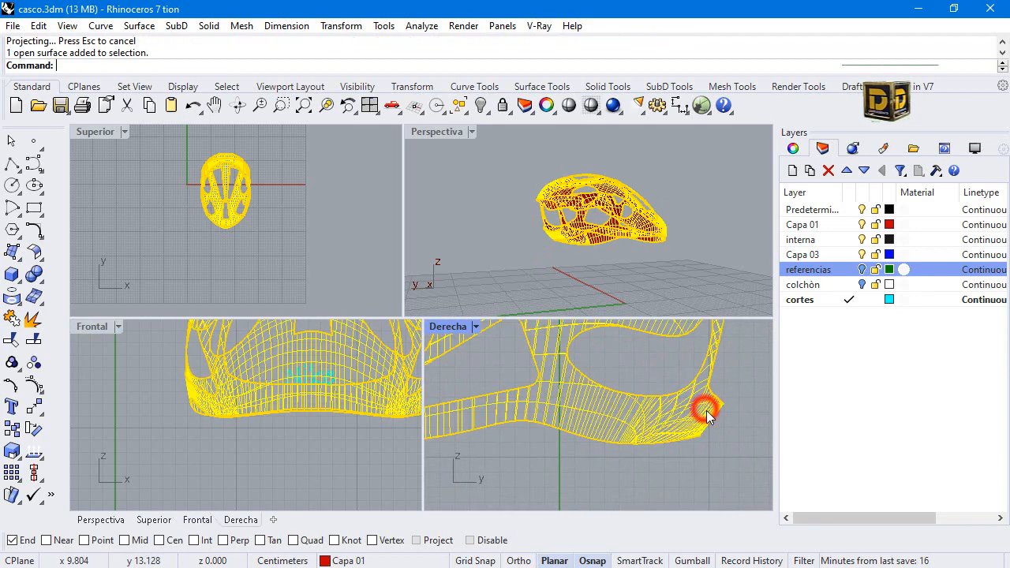
scroll(708, 417, down, 5)
click(593, 457)
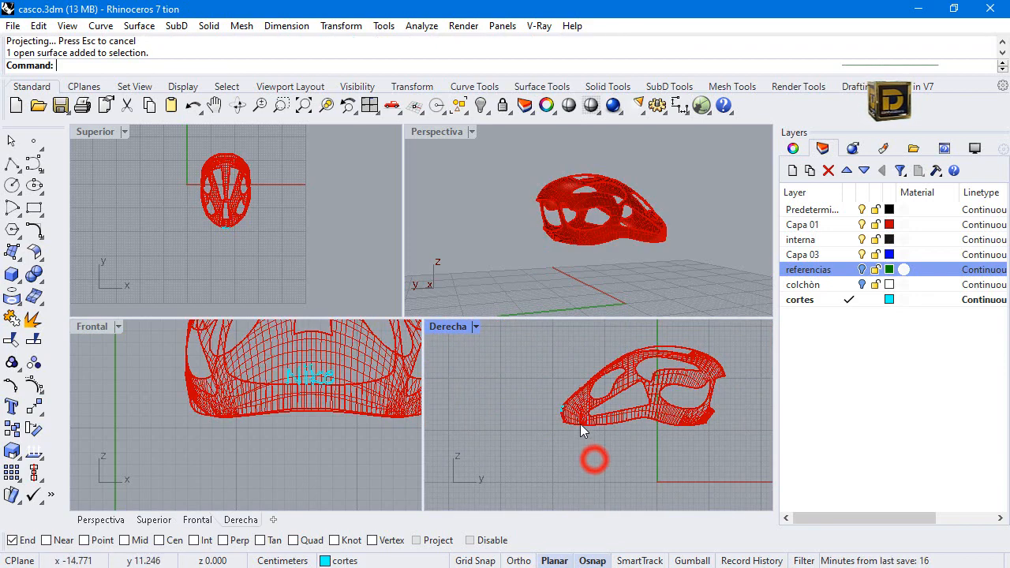
drag(534, 392, 735, 412)
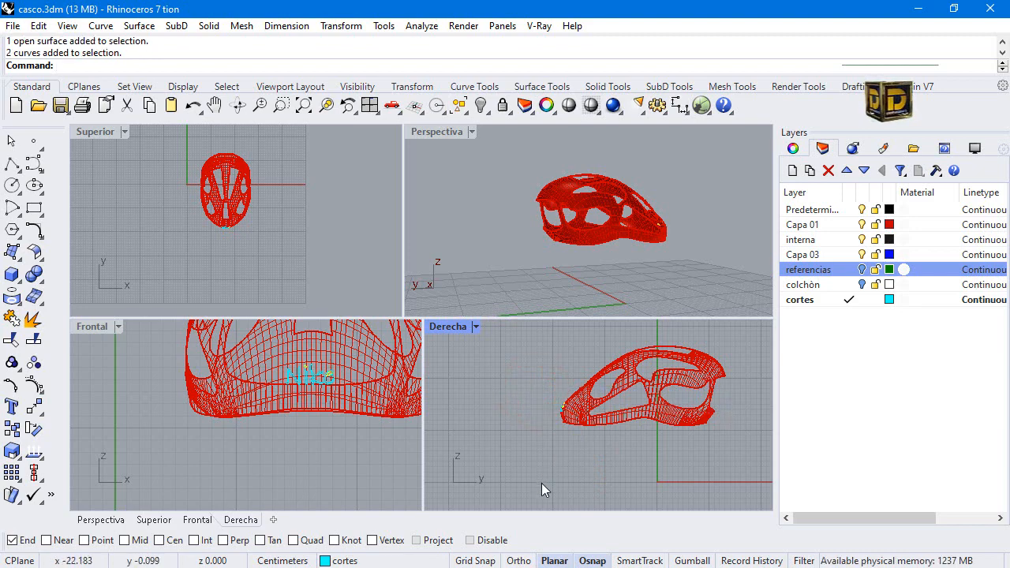
scroll(300, 390, up, 5)
scroll(542, 402, up, 6)
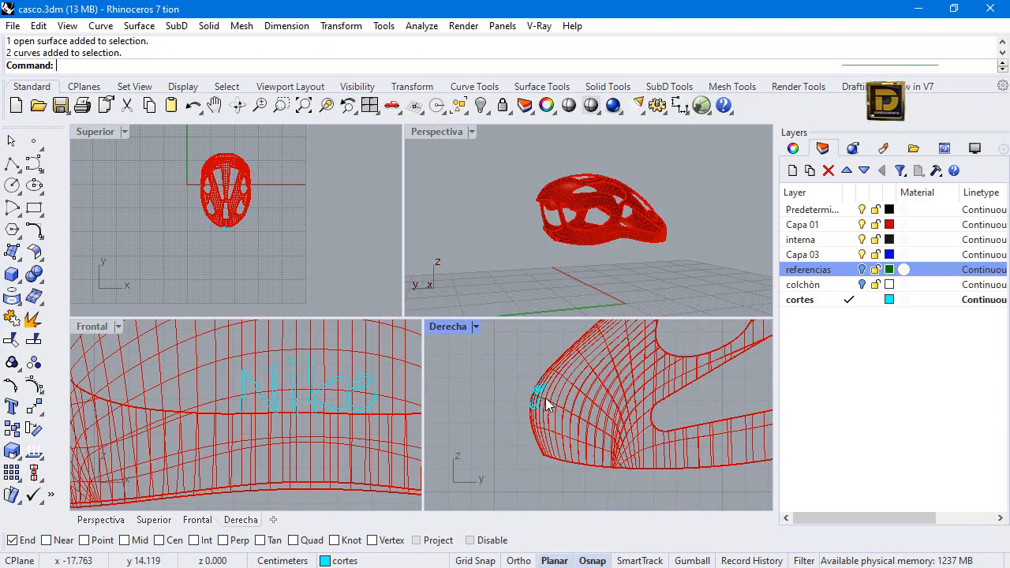
Hide the helmet shell and delete the three stray projected curves, keeping the Nike outlines at the front.
click(605, 235)
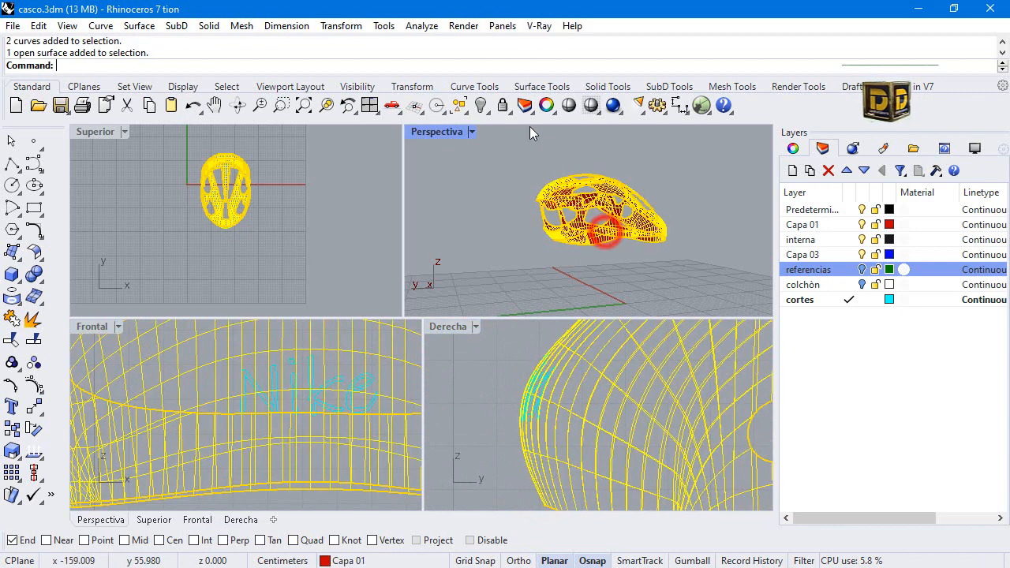
click(480, 105)
right_drag(552, 231, 557, 204)
drag(558, 202, 663, 266)
key(Delete)
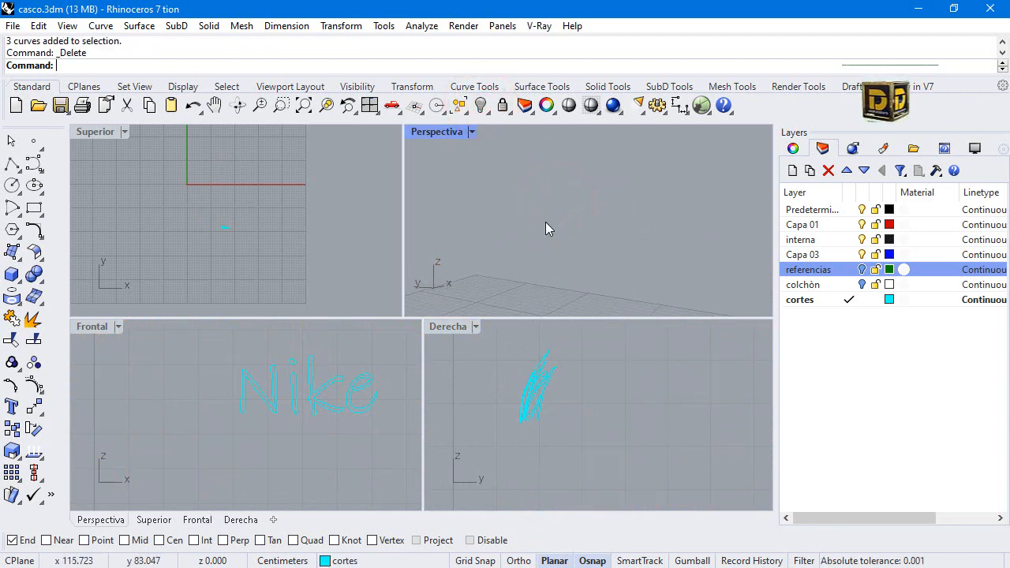
Build a Patch surface from all the projected Nike curves.
right_drag(546, 222, 637, 230)
scroll(637, 230, up, 5)
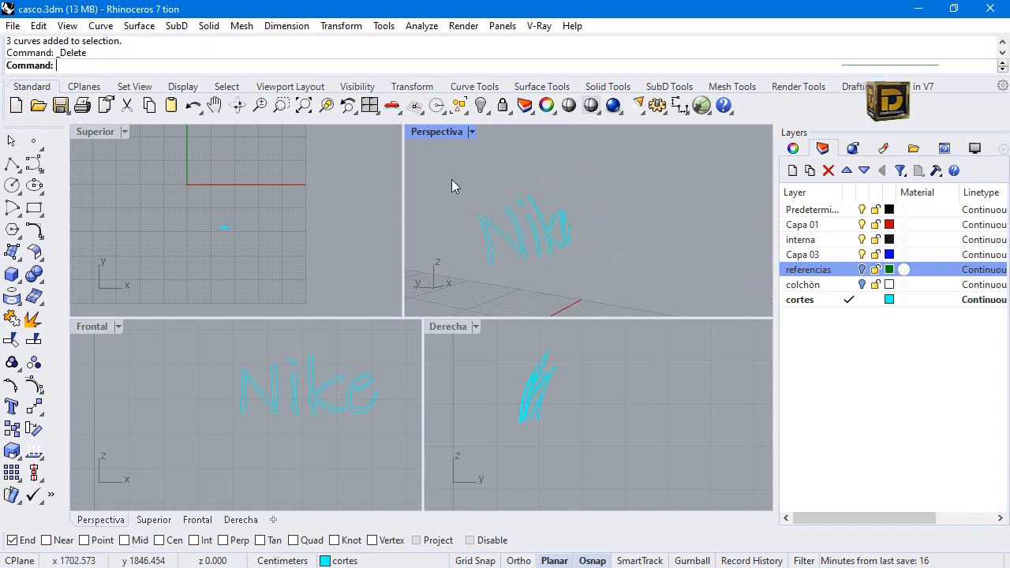
drag(462, 185, 613, 291)
click(12, 251)
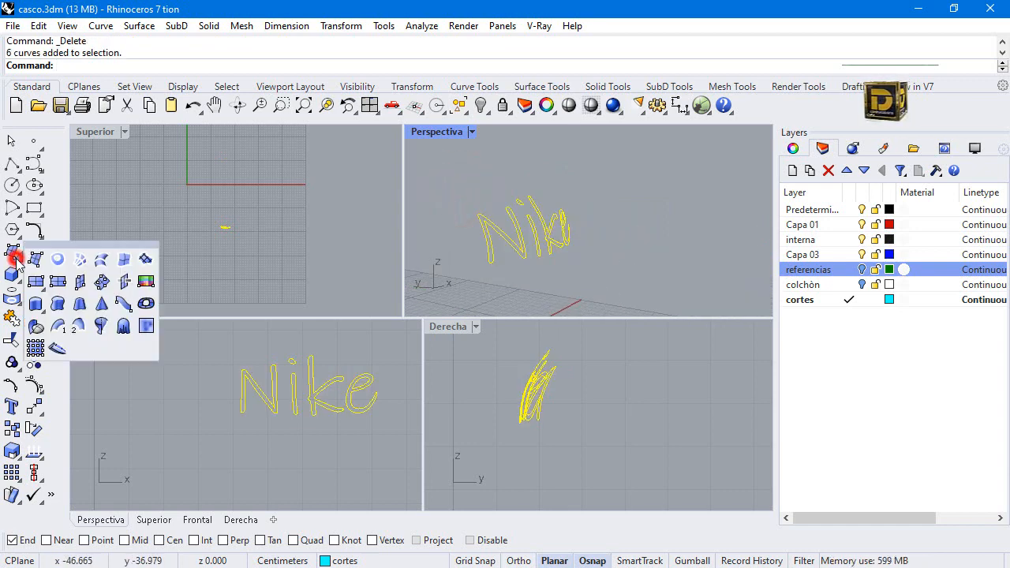
click(147, 256)
key(Return)
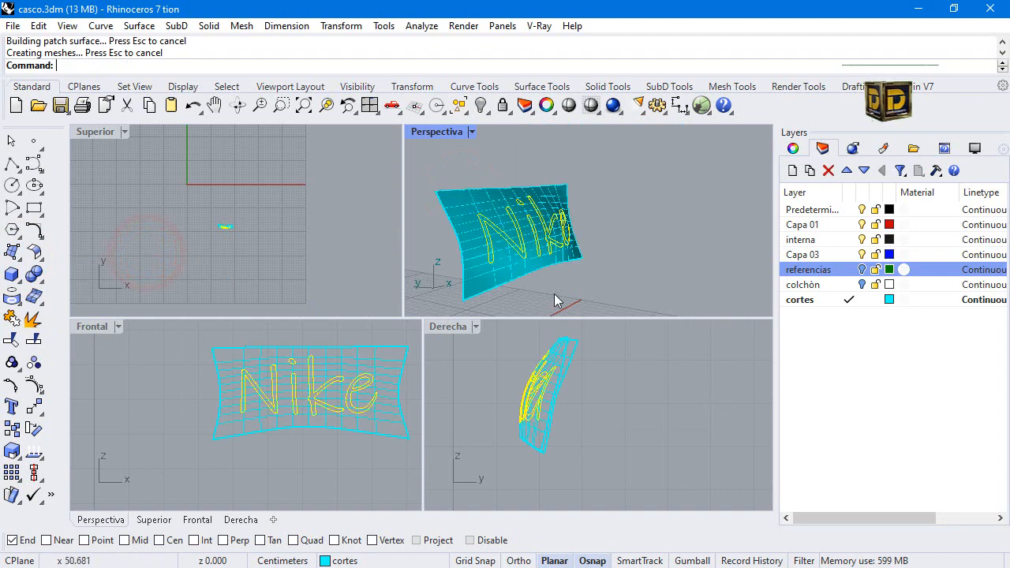
Trim the patch surface with the Nike curves, removing the area around the letters and the leftover inner piece.
click(12, 320)
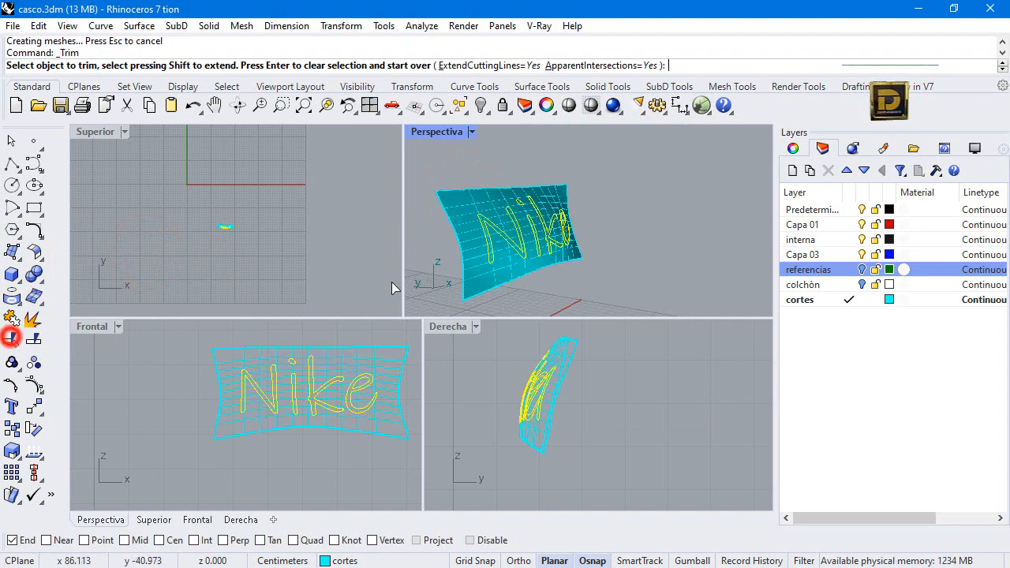
click(489, 274)
scroll(568, 223, up, 3)
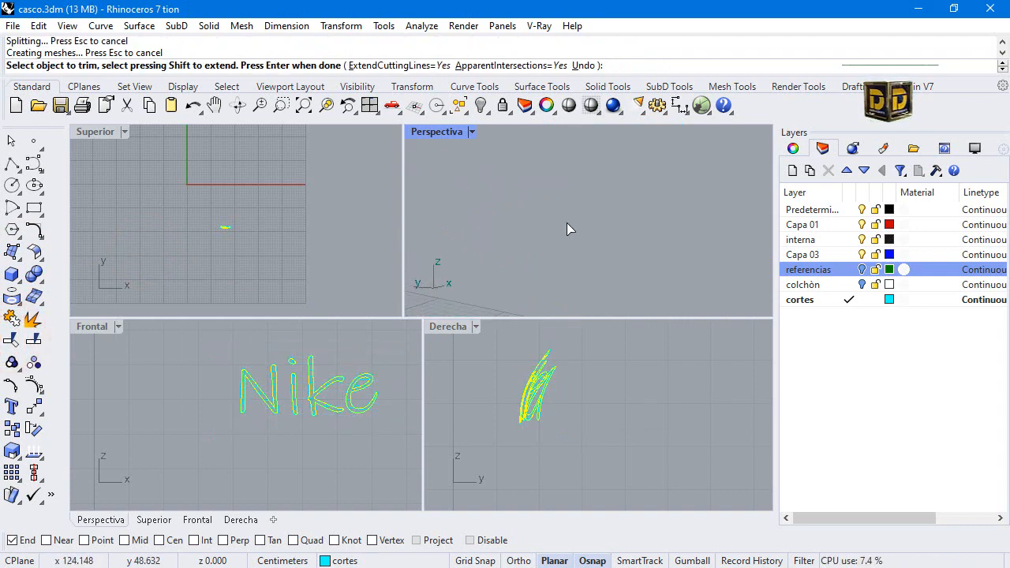
scroll(552, 225, up, 3)
click(480, 228)
scroll(541, 225, down, 5)
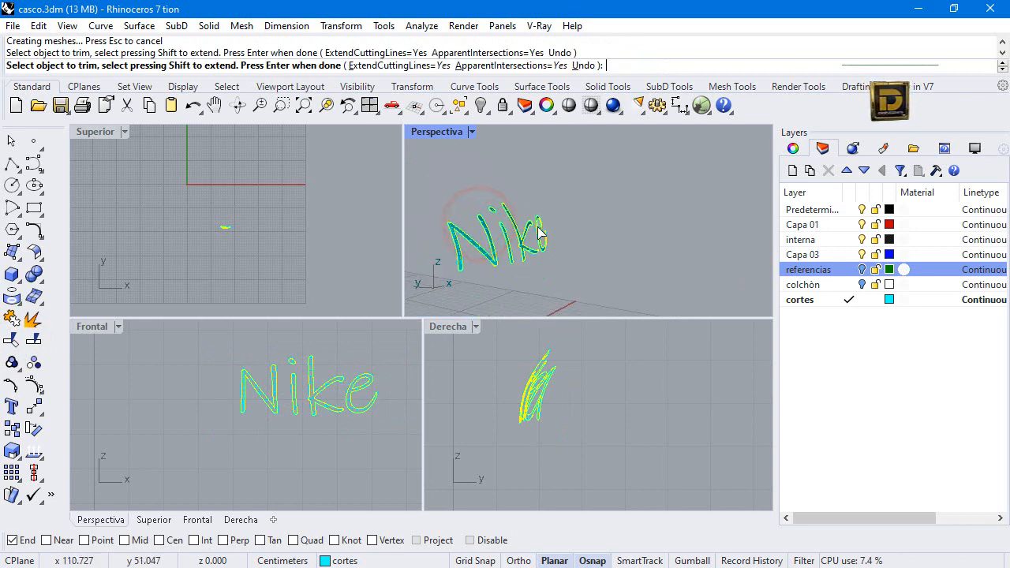
key(Return)
Offset the trimmed Nike surfaces into solids at distance 0.02 on both sides, with round corners and the input surfaces deleted.
drag(568, 190, 407, 290)
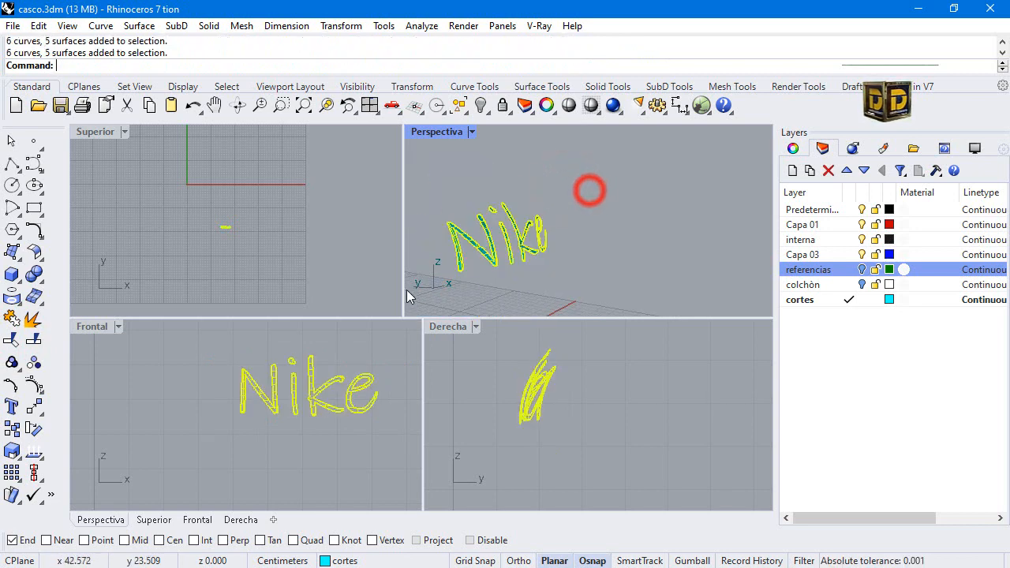
click(38, 255)
click(78, 284)
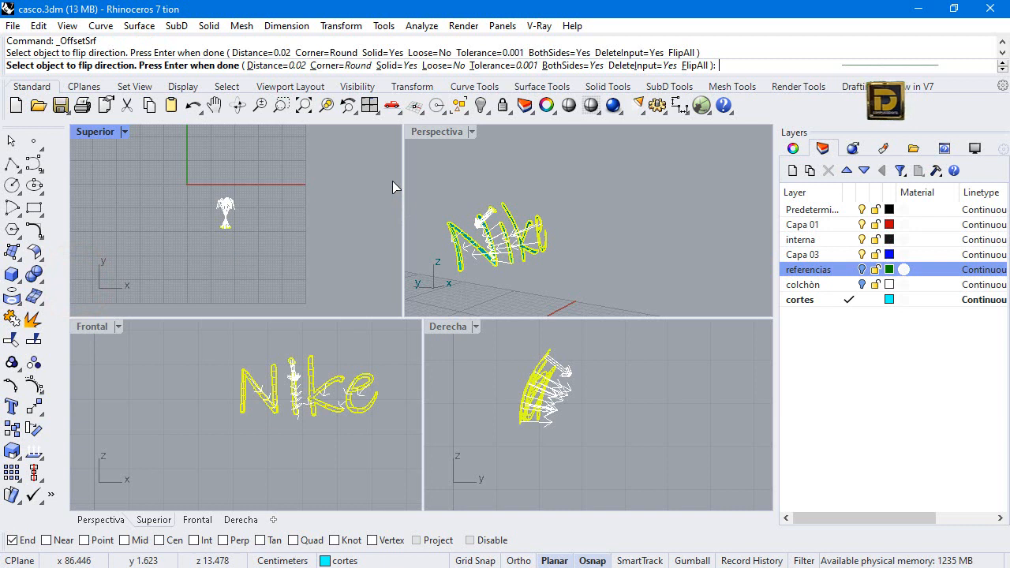
key(Return)
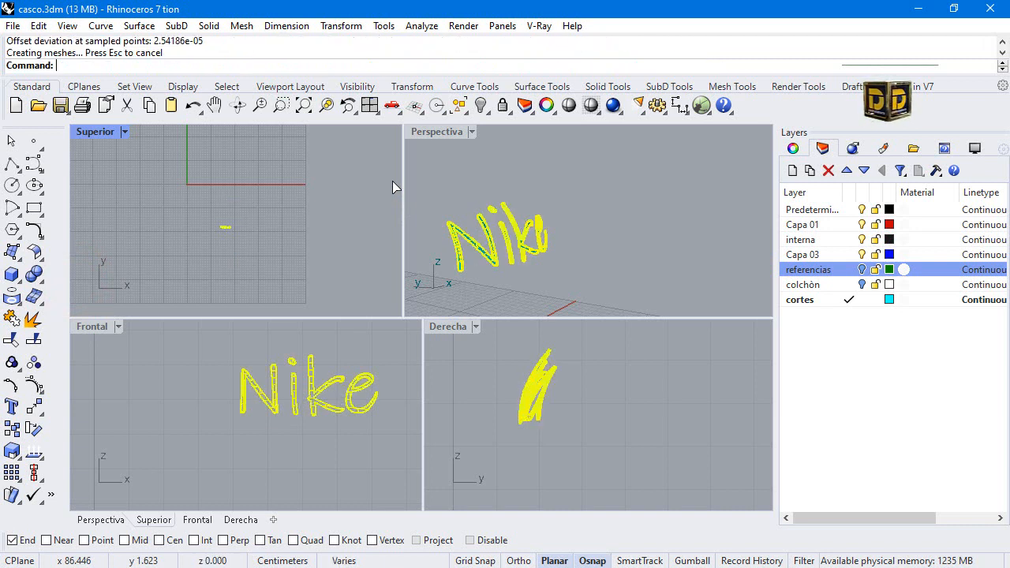
click(638, 209)
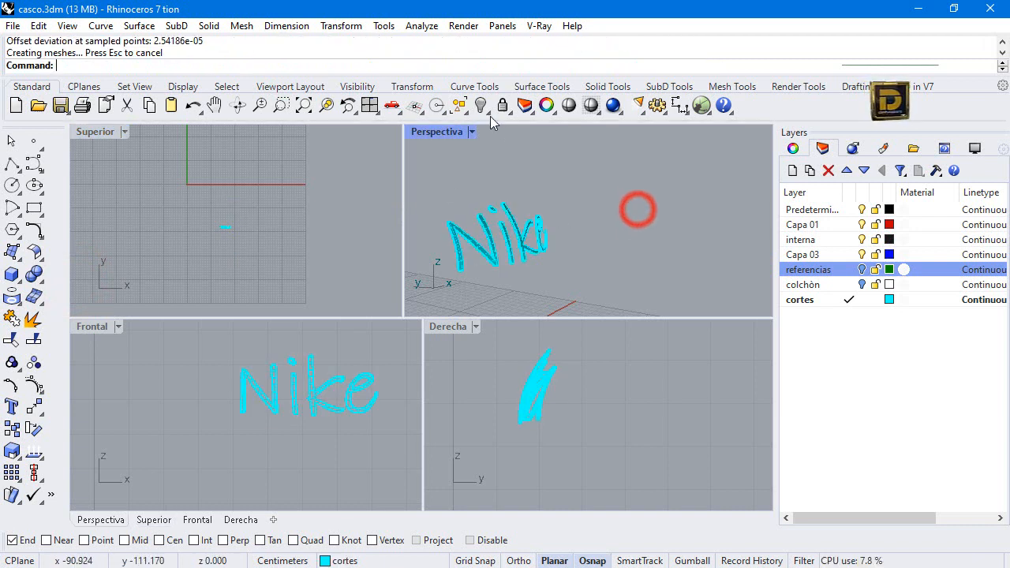
Show all hidden objects and maximize the Perspectiva view on the helmet's front with the Nike lettering.
right_click(480, 105)
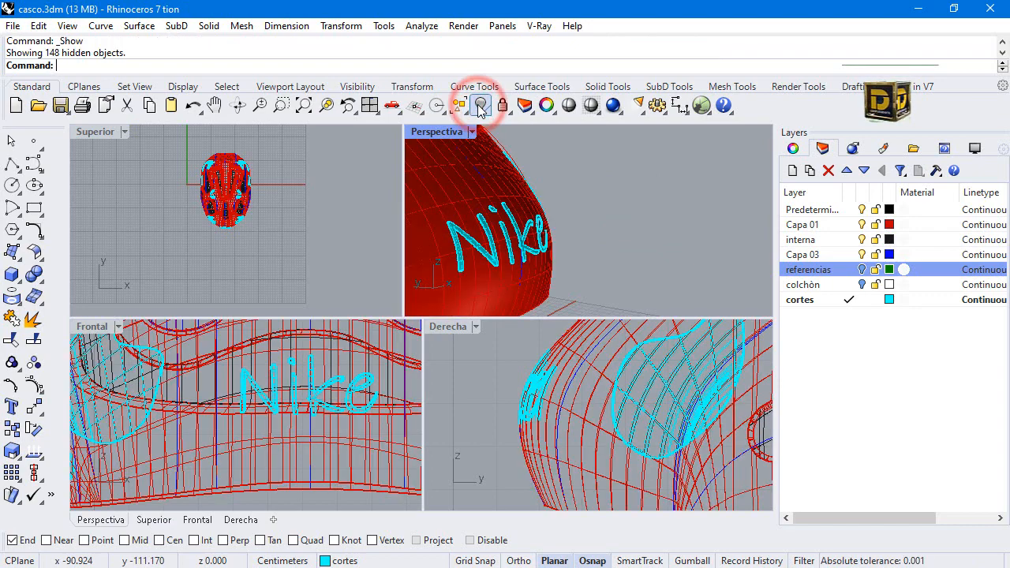
scroll(642, 219, down, 4)
double_click(442, 134)
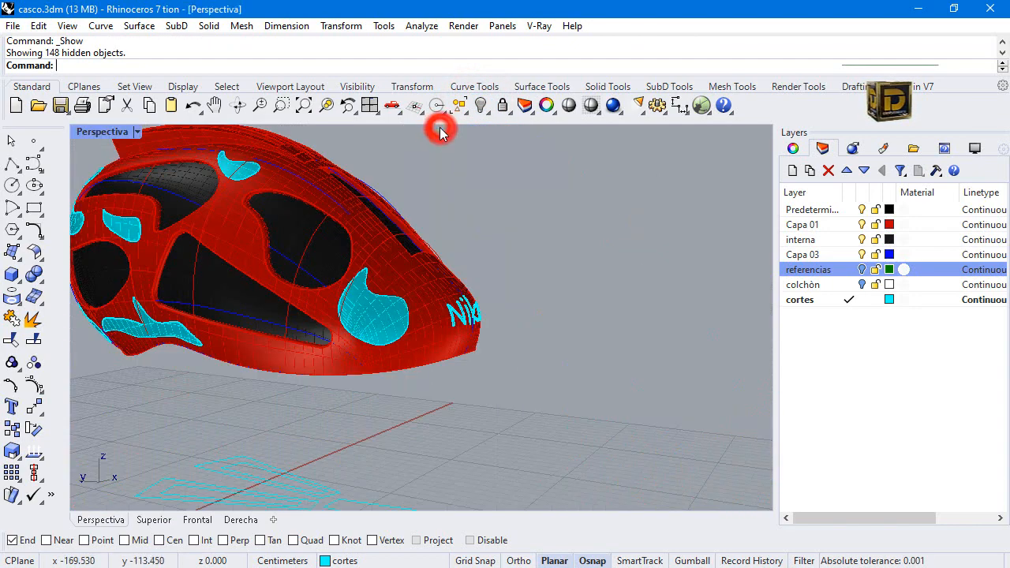
right_drag(529, 338, 323, 353)
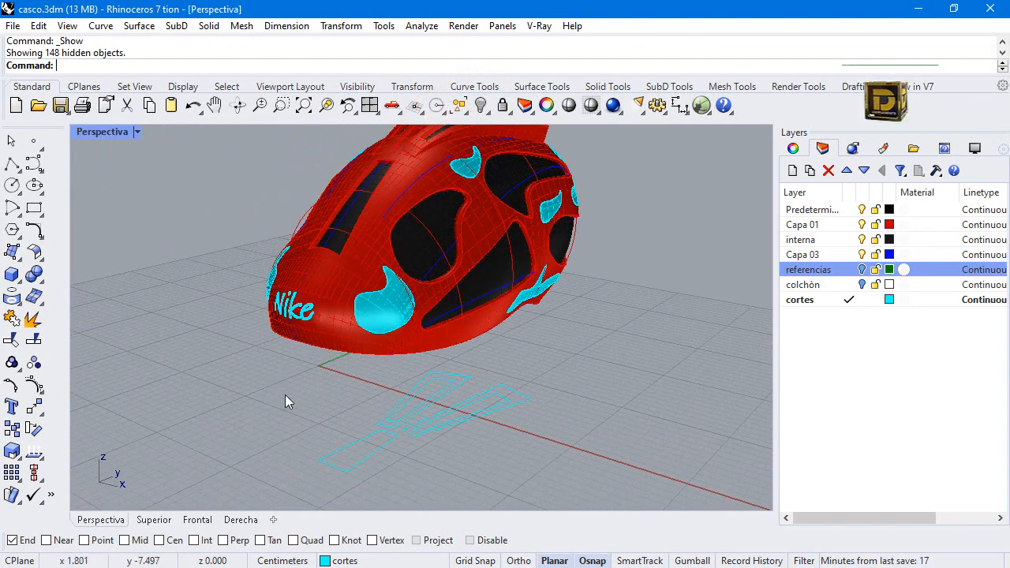
right_drag(285, 395, 440, 433)
Select the whole Nike lettering on the front of the shell and purge the unused layers.
drag(281, 427, 353, 305)
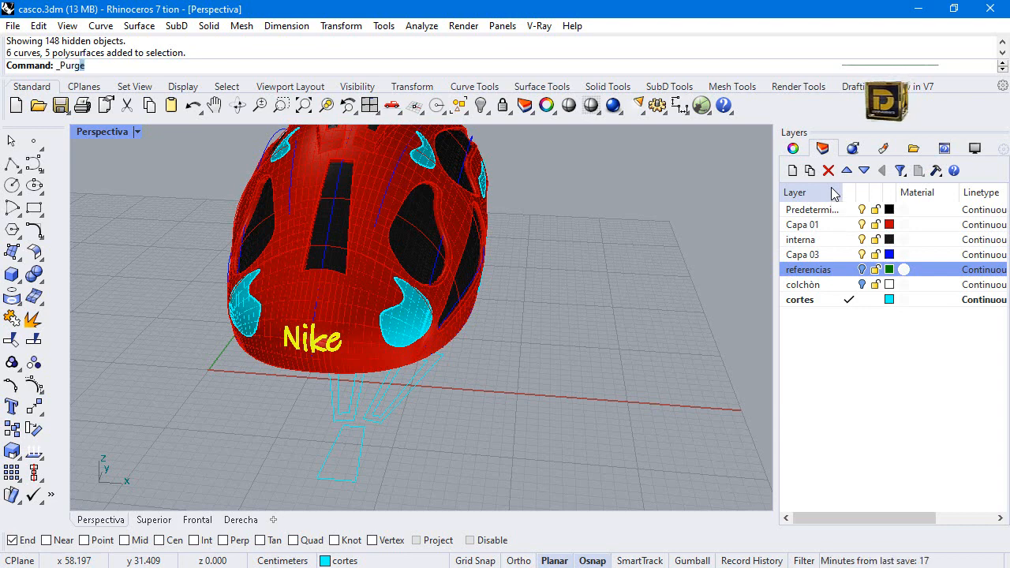
key(Return)
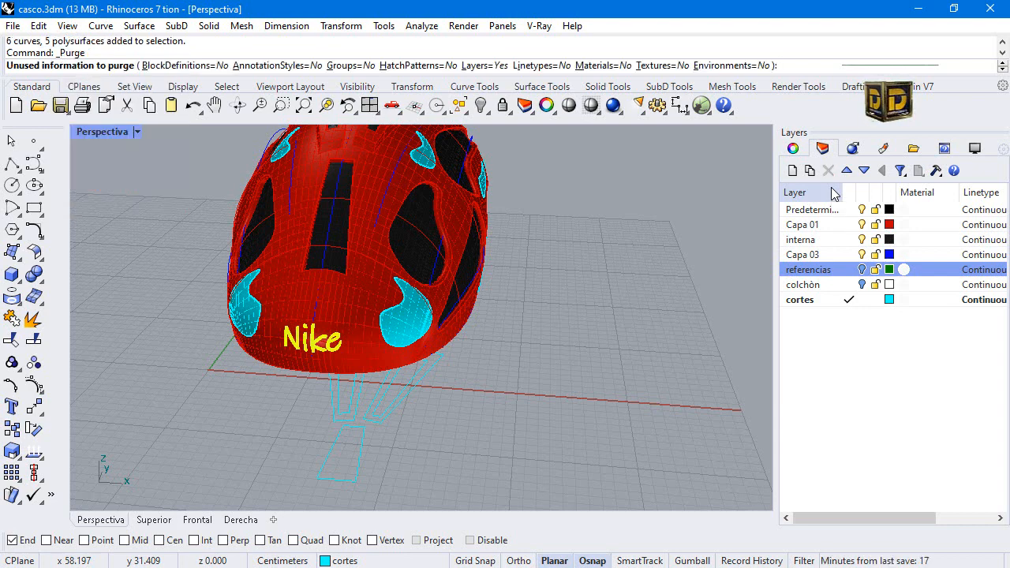
key(Return)
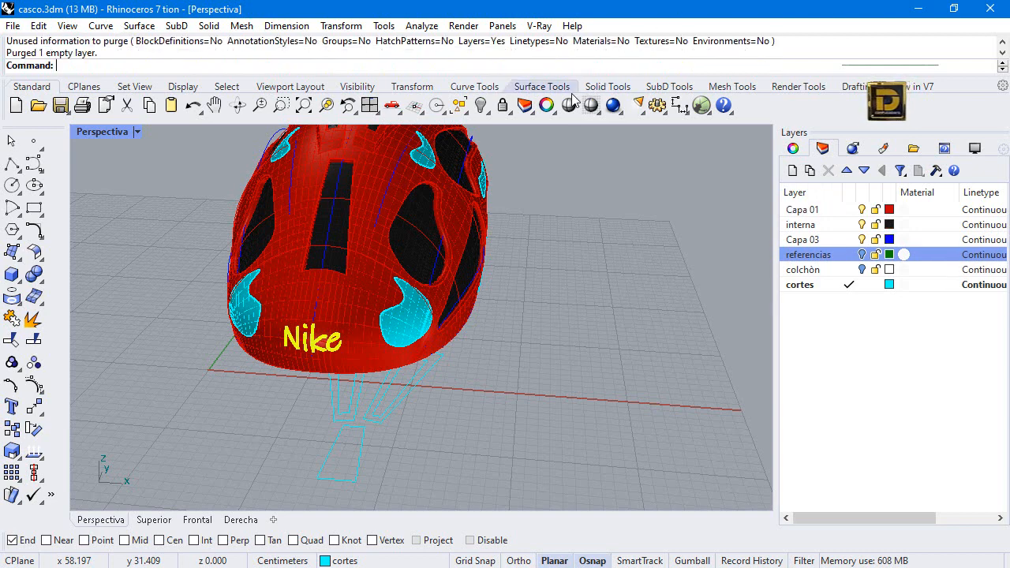
Create a new layer and set its colour to magenta.
click(794, 171)
click(892, 270)
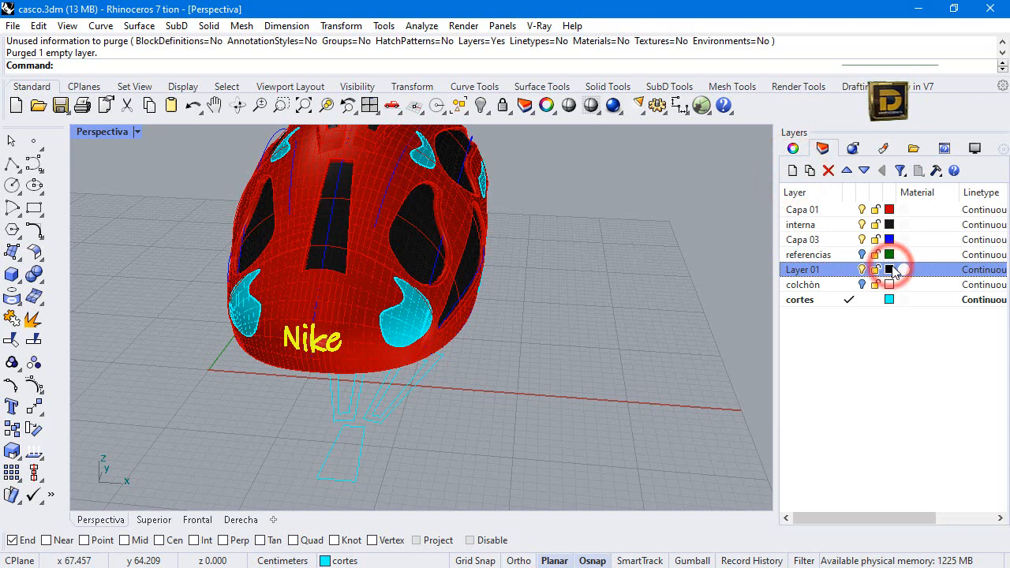
click(830, 395)
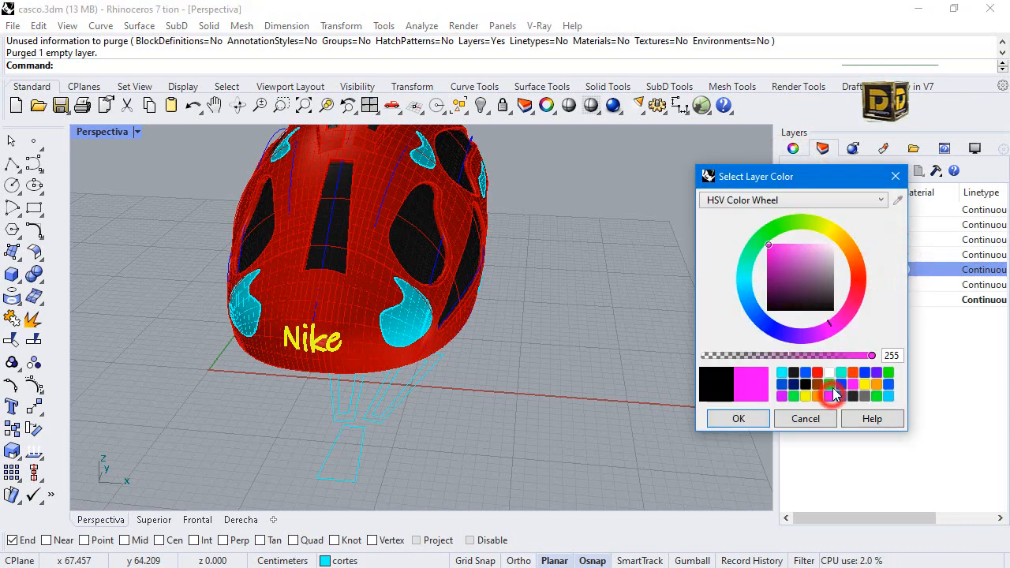
click(742, 419)
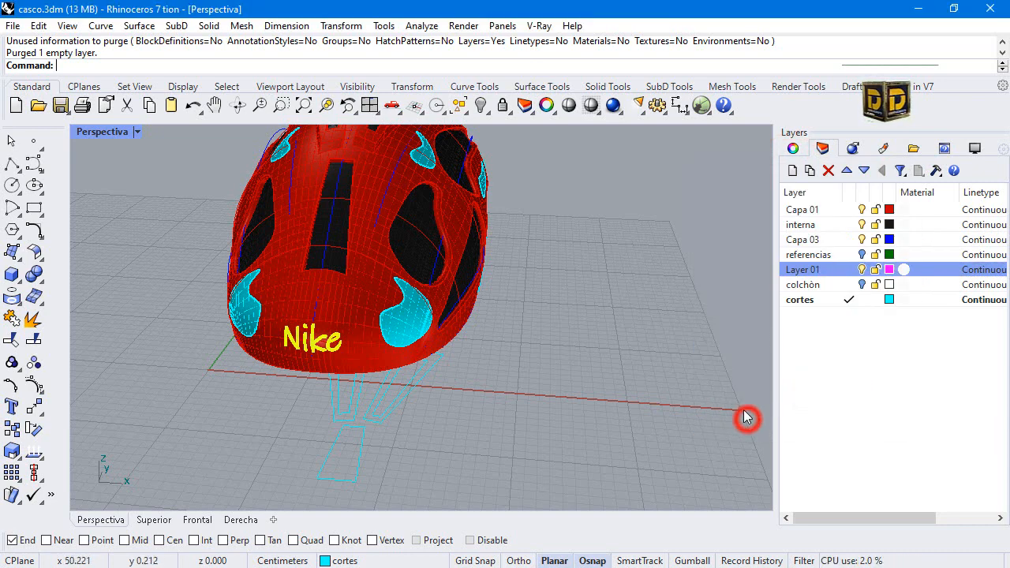
Move the selected Nike lettering onto Layer 01 and clear the selection.
right_click(799, 272)
click(844, 496)
click(696, 415)
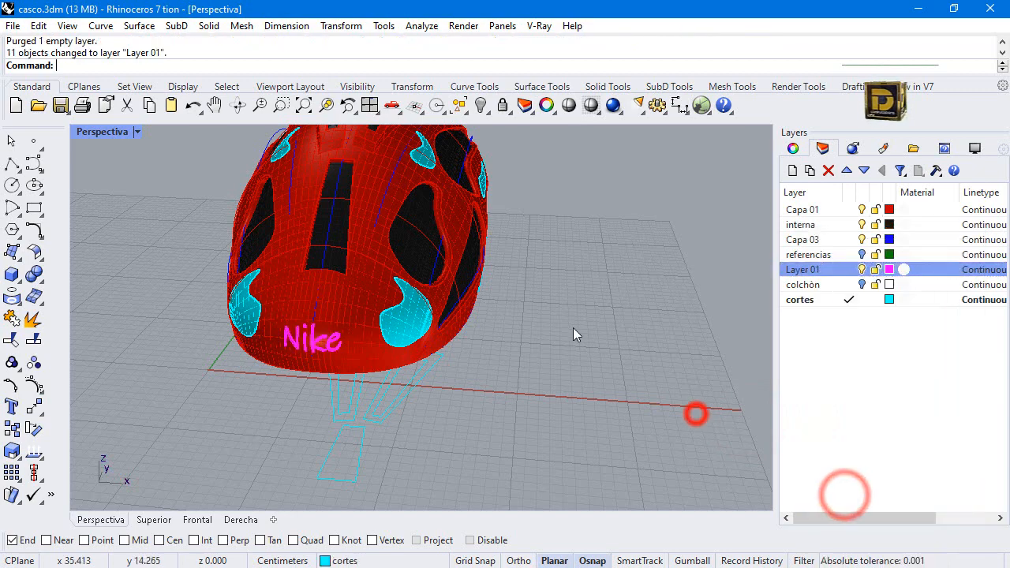
Run Purge again on the unused layers and save the helmet file.
scroll(573, 331, down, 4)
right_click(297, 320)
right_drag(297, 320, 545, 286)
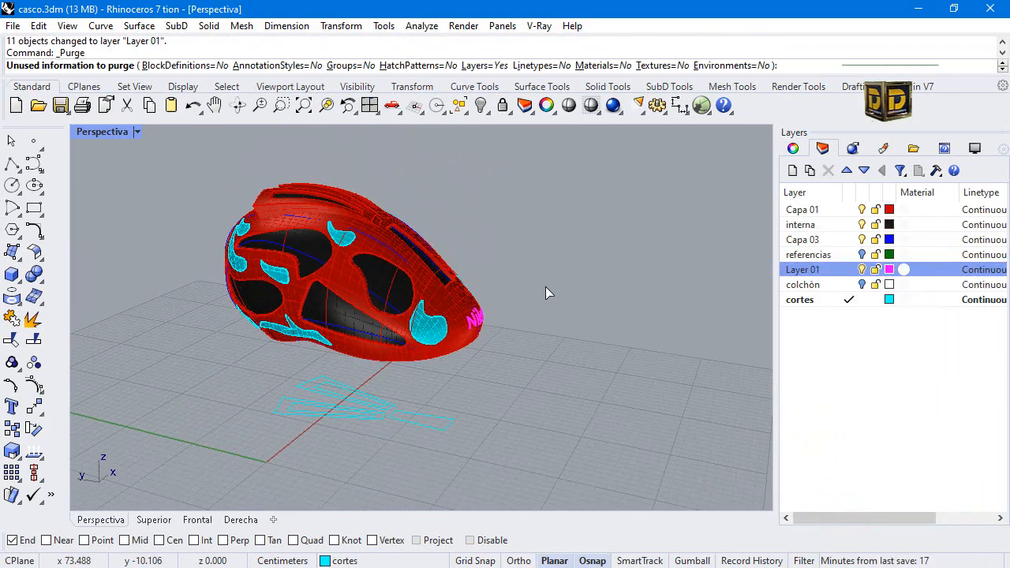
right_click(163, 240)
right_drag(163, 241, 440, 285)
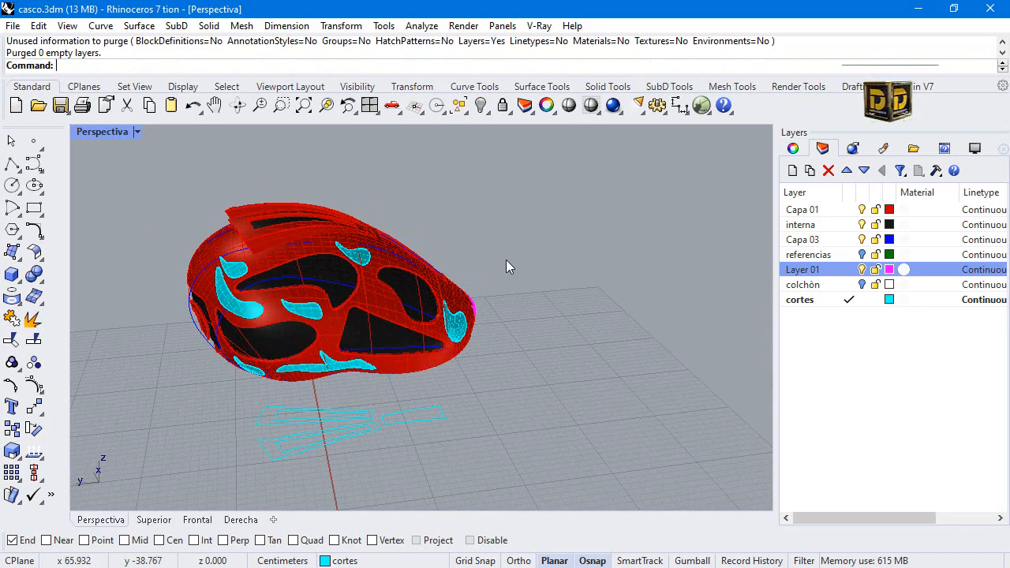
click(13, 26)
click(39, 100)
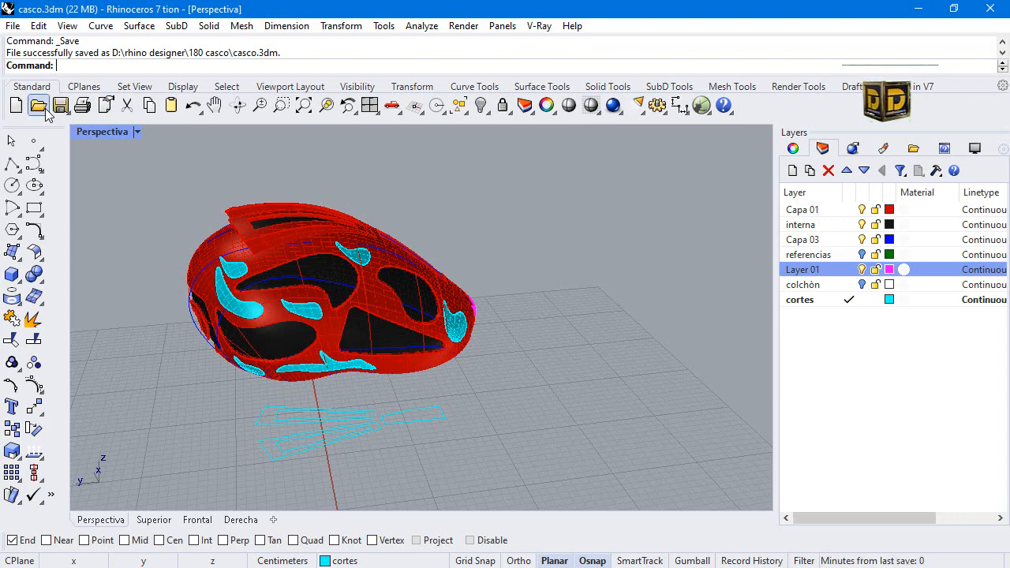
right_drag(226, 296, 339, 200)
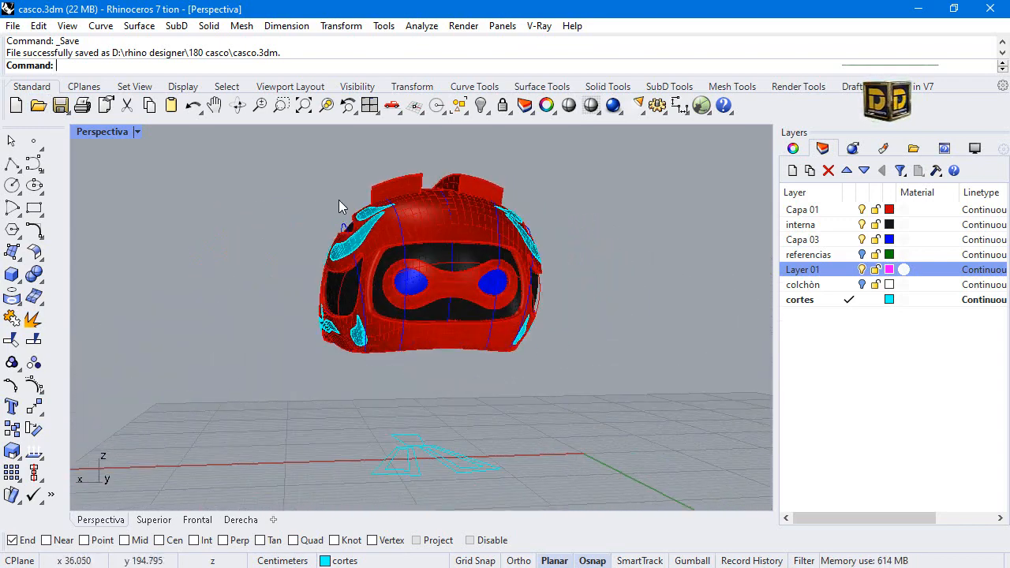
text(purge)
key(Return)
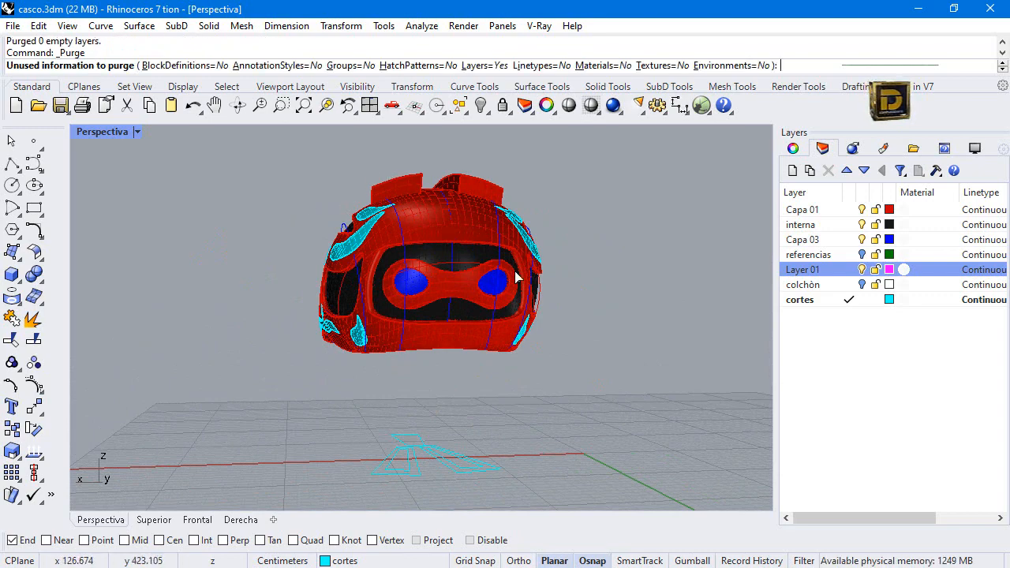
right_drag(312, 341, 647, 348)
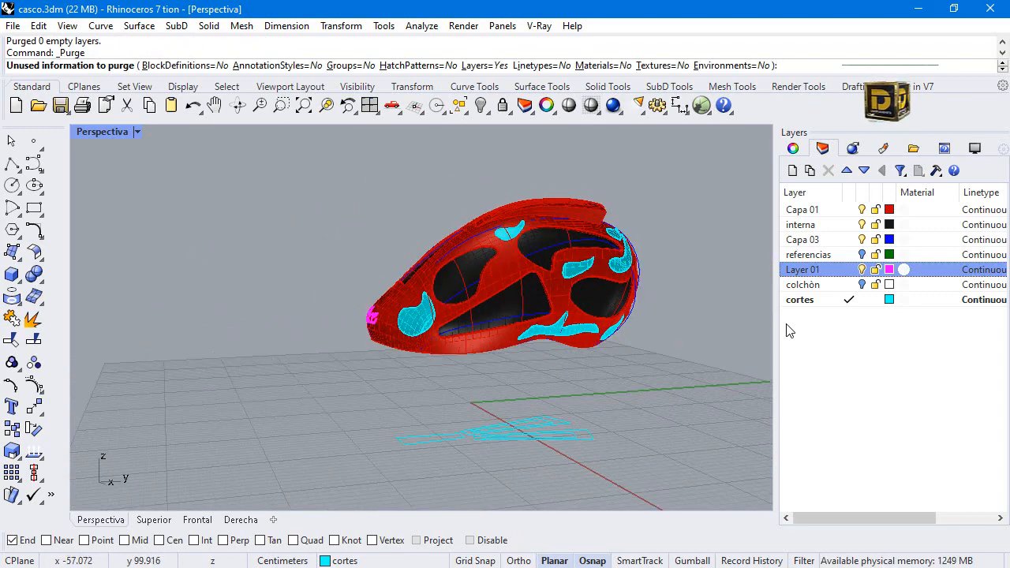
Turn on the colchòn layer and select the padding surface inside the helmet shell.
click(863, 285)
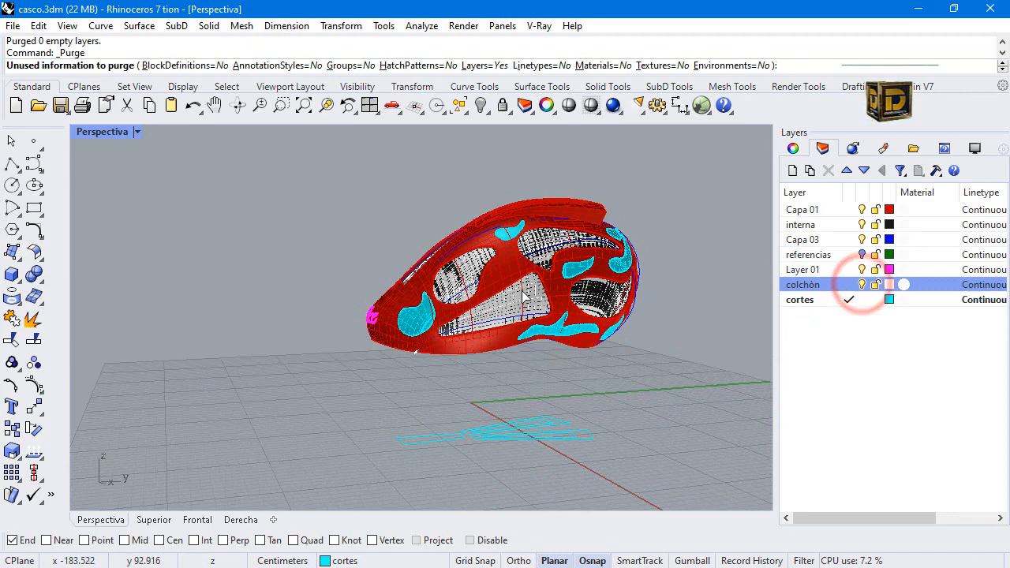
right_drag(542, 302, 408, 243)
click(518, 368)
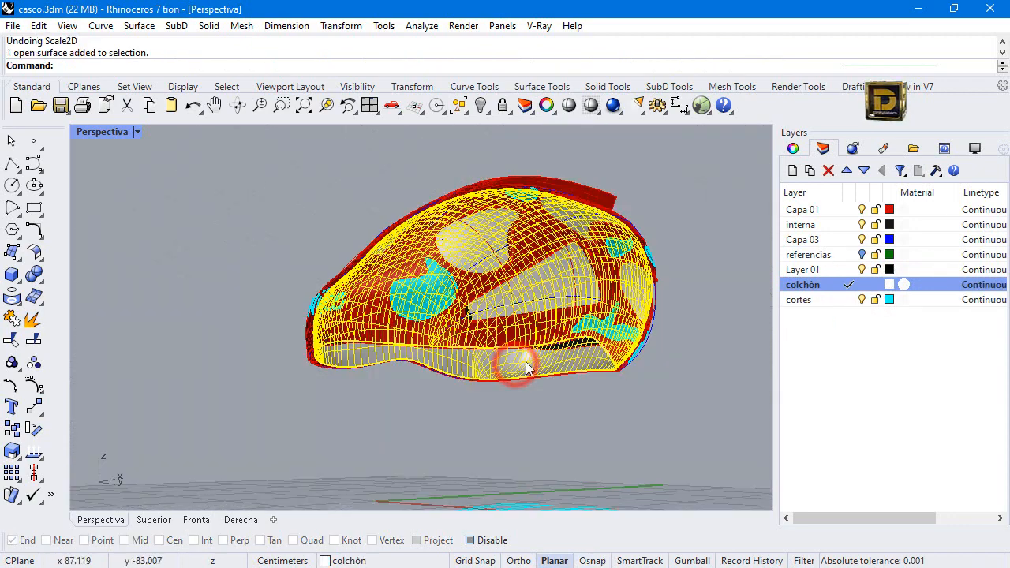
Return to the four-view layout and scale the padding surface down slightly in 3D about the helmet's centre in the Superior view.
double_click(111, 134)
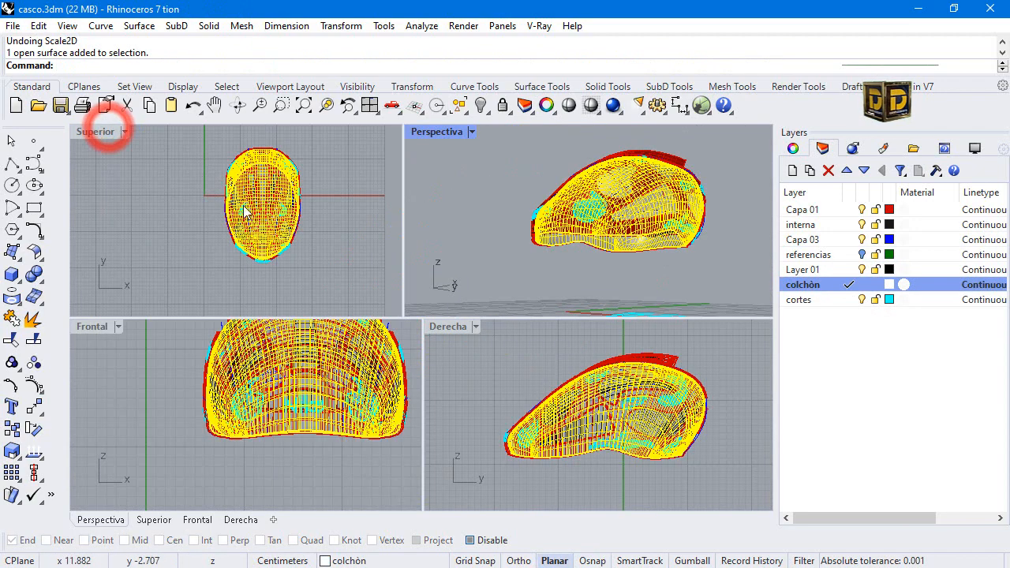
click(330, 25)
mouse_move(394, 113)
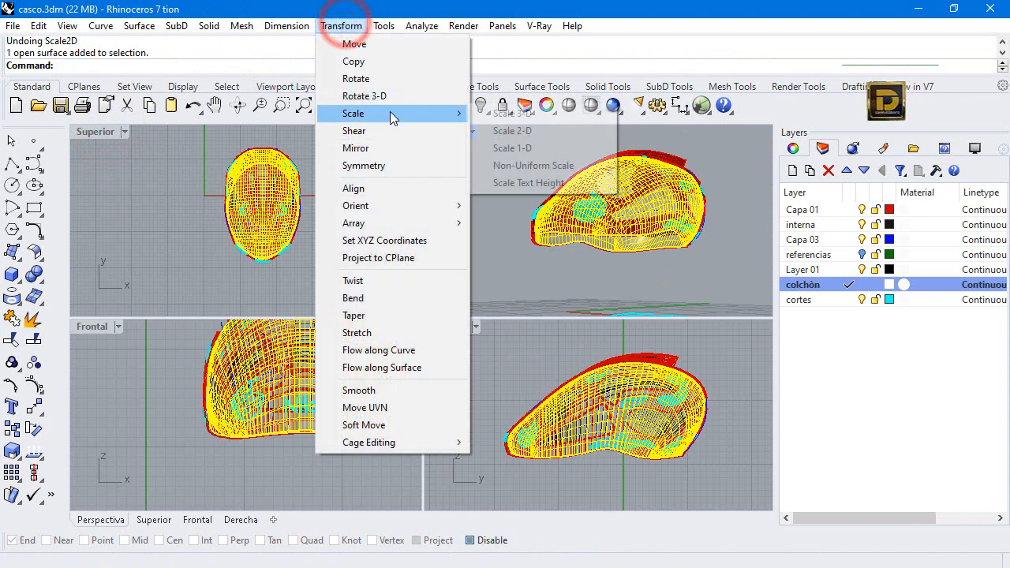
click(533, 118)
click(262, 206)
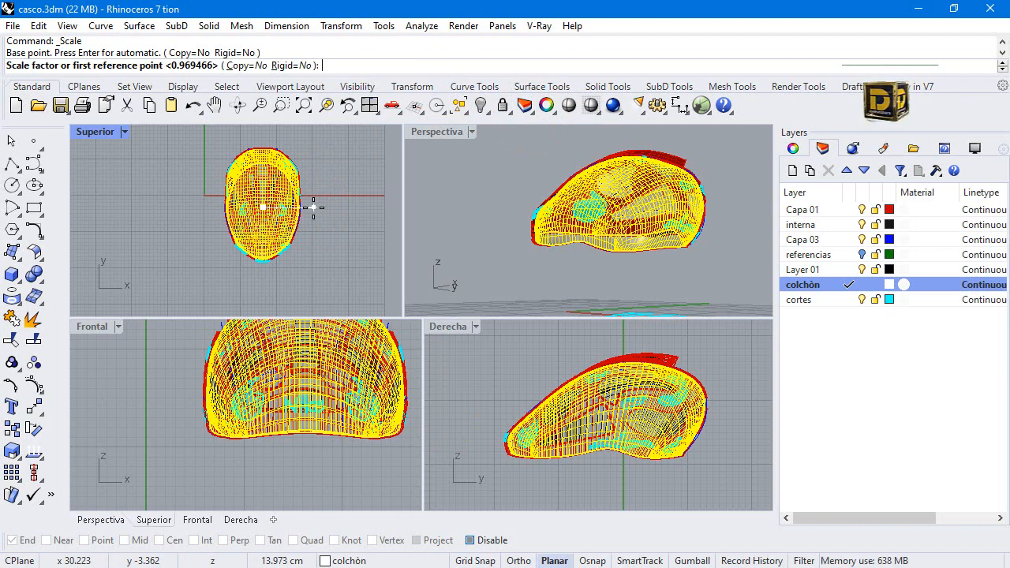
key(shift)
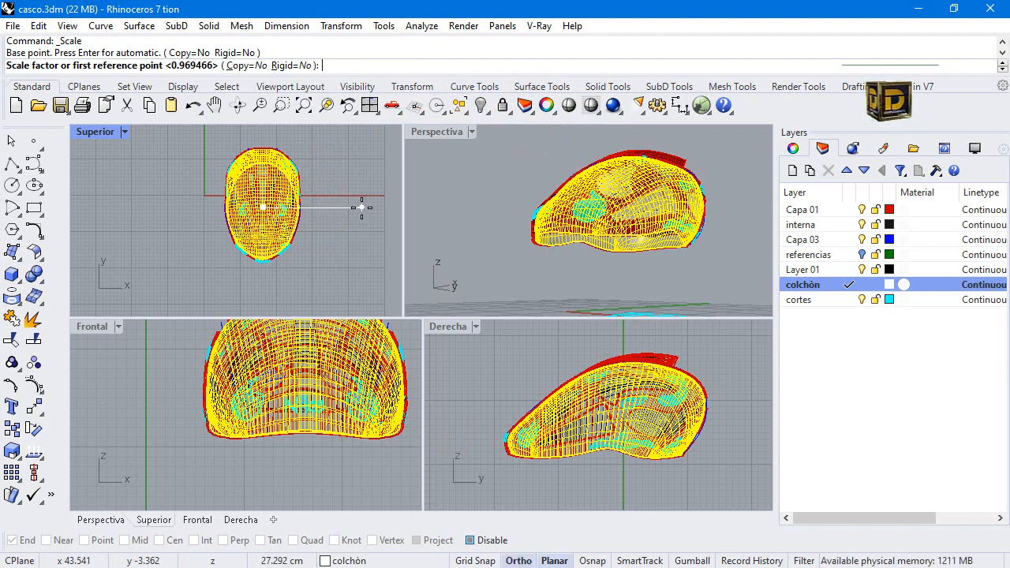
shift+click(361, 207)
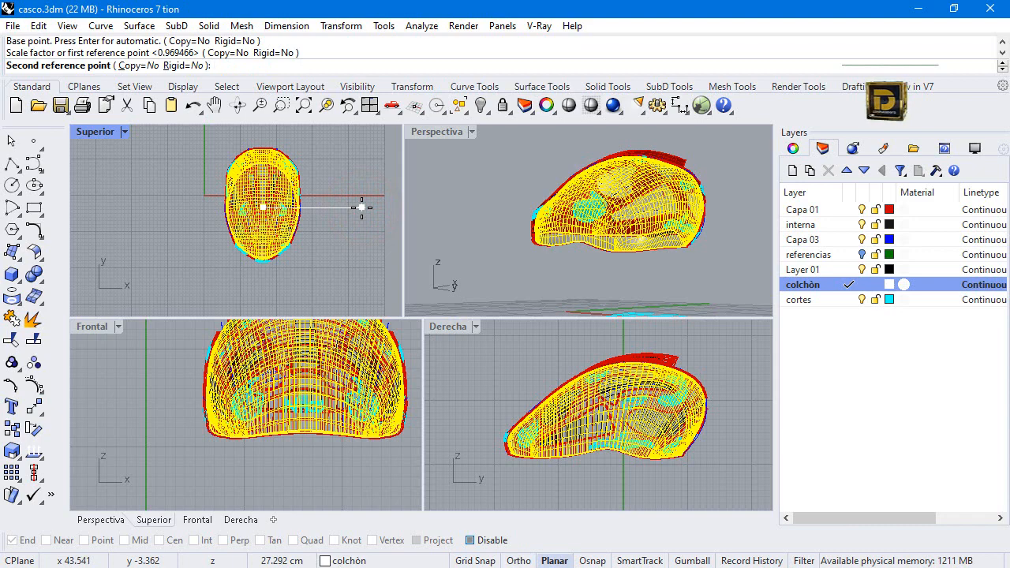
key(shift)
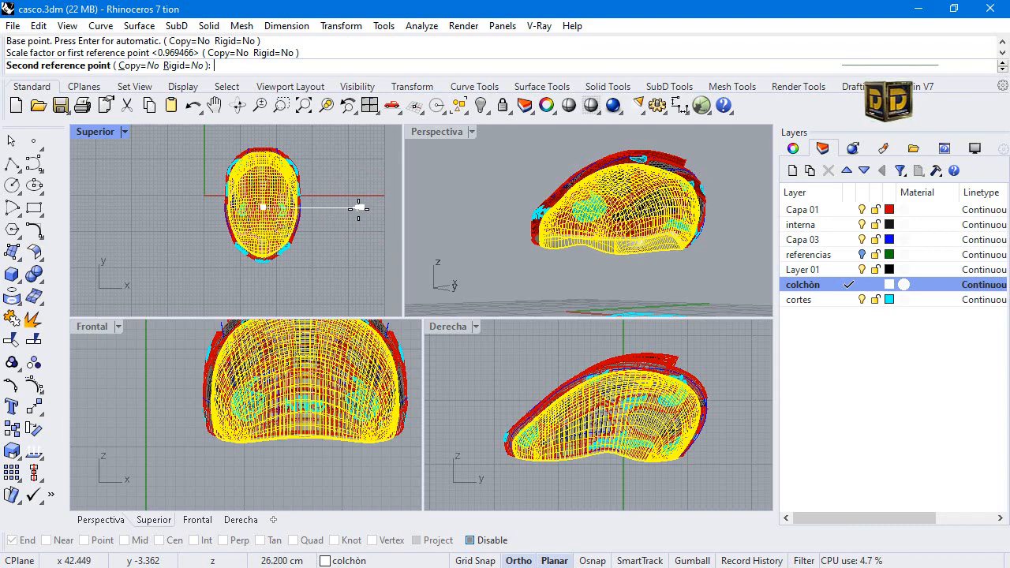
shift+click(360, 208)
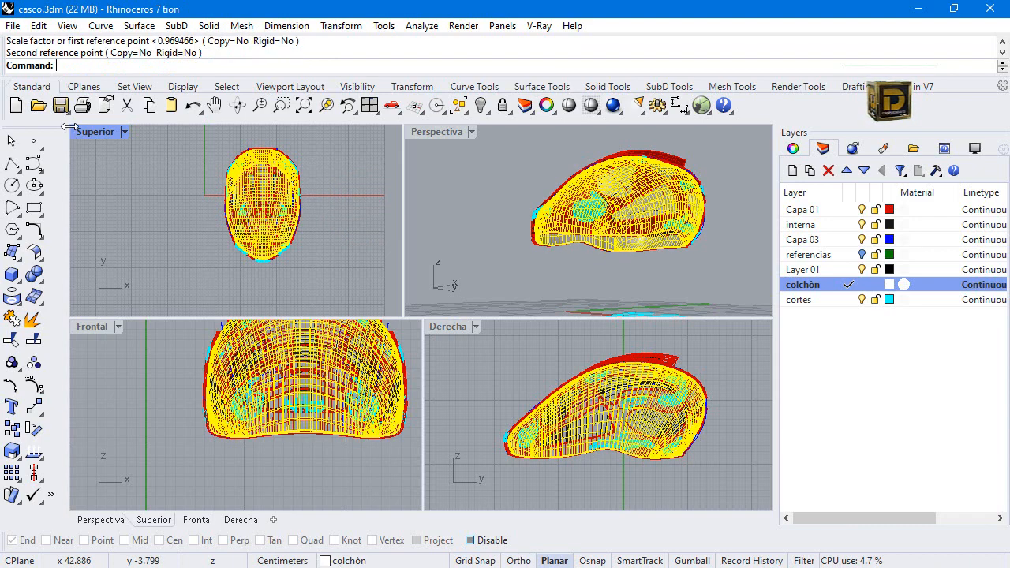
Examine in the Superior, Perspectiva and Derecha views how the scaled padding fits inside the helmet shell.
scroll(267, 205, up, 2)
right_click(257, 207)
click(260, 207)
key(shift)
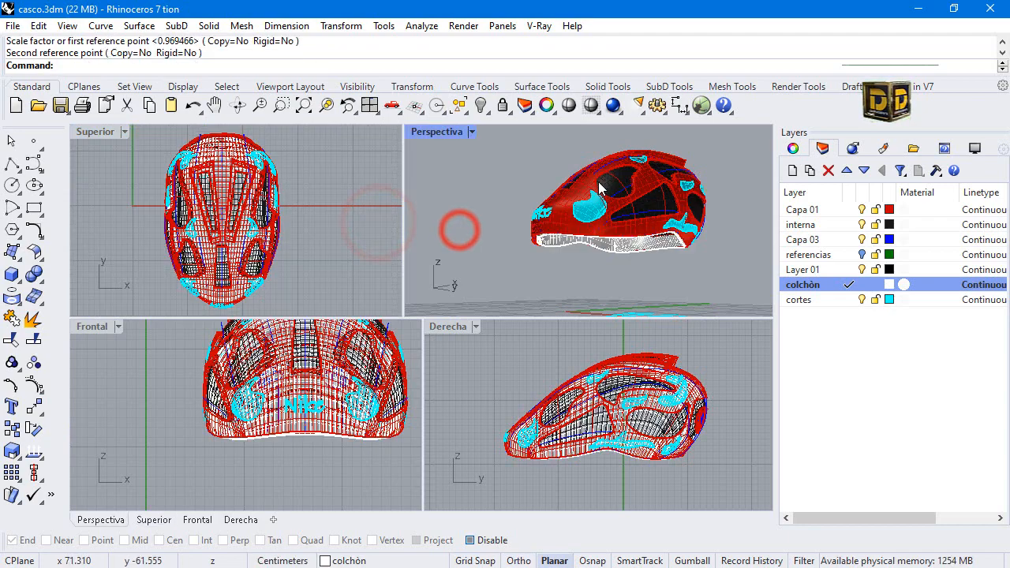
scroll(600, 187, up, 3)
click(551, 300)
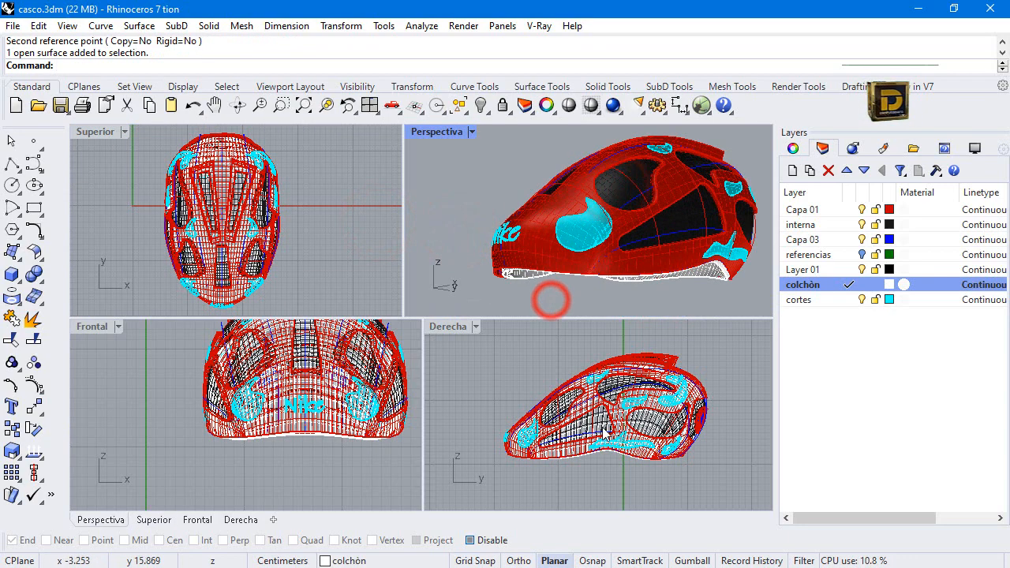
scroll(603, 430, up, 4)
scroll(619, 438, down, 2)
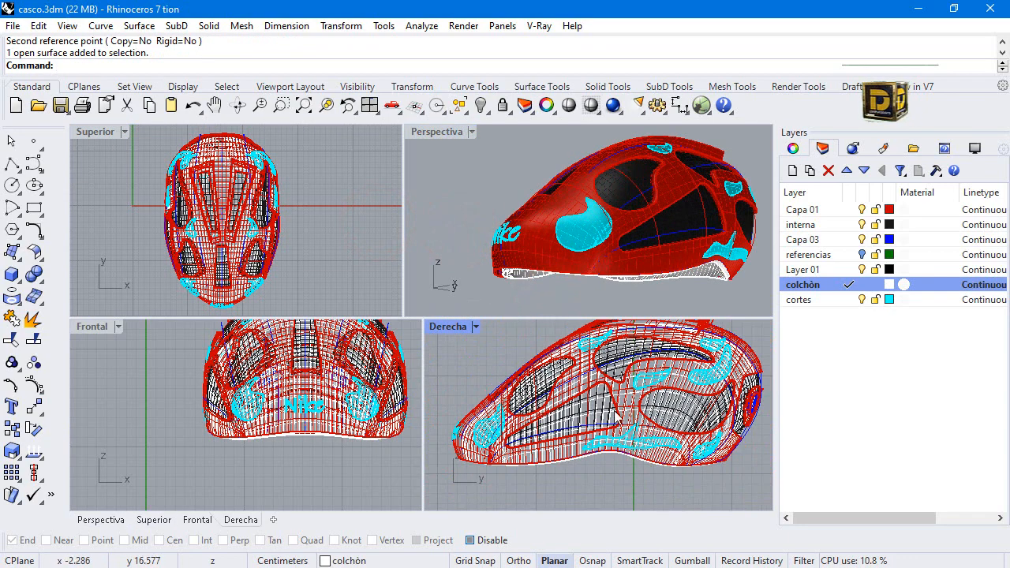
Select the padding surface and move it up slightly in the Derecha view, lifting its lower rim just above the shell's rim.
scroll(632, 464, up, 3)
click(621, 444)
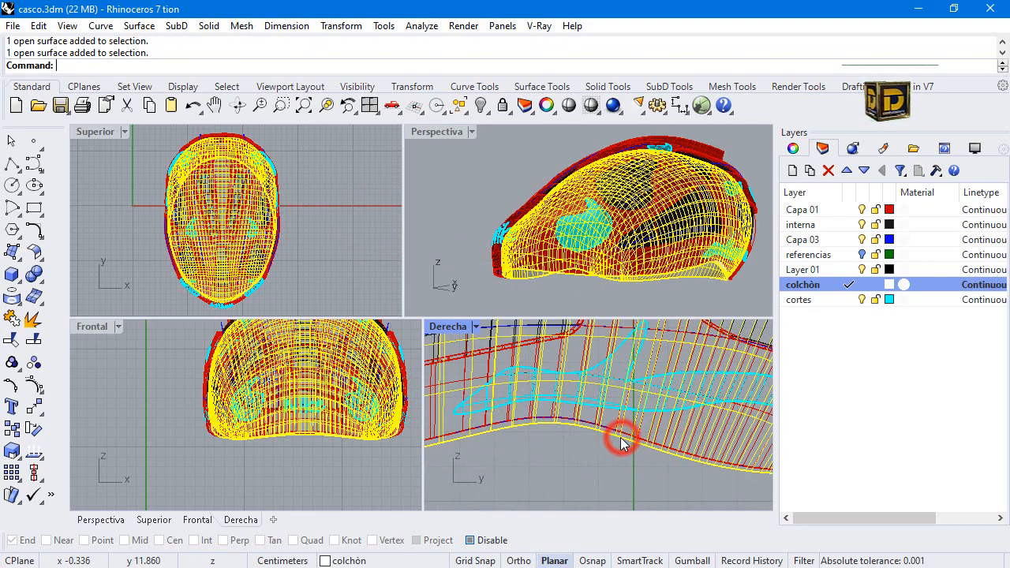
scroll(621, 442, up, 3)
drag(618, 440, 618, 426)
click(476, 287)
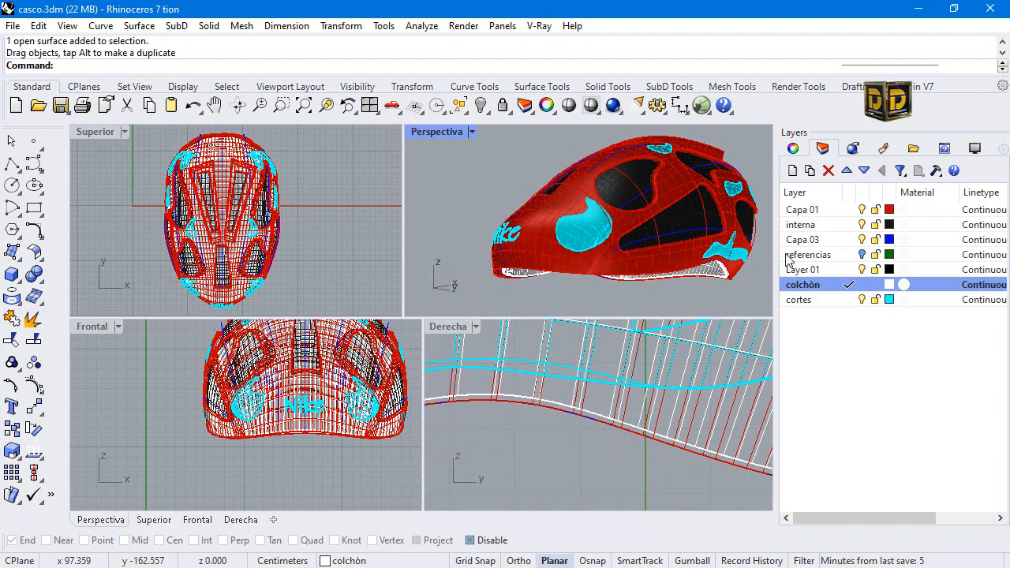
Maximize the Perspectiva view on the helmet's other side and save the helmet file.
right_drag(480, 184, 868, 201)
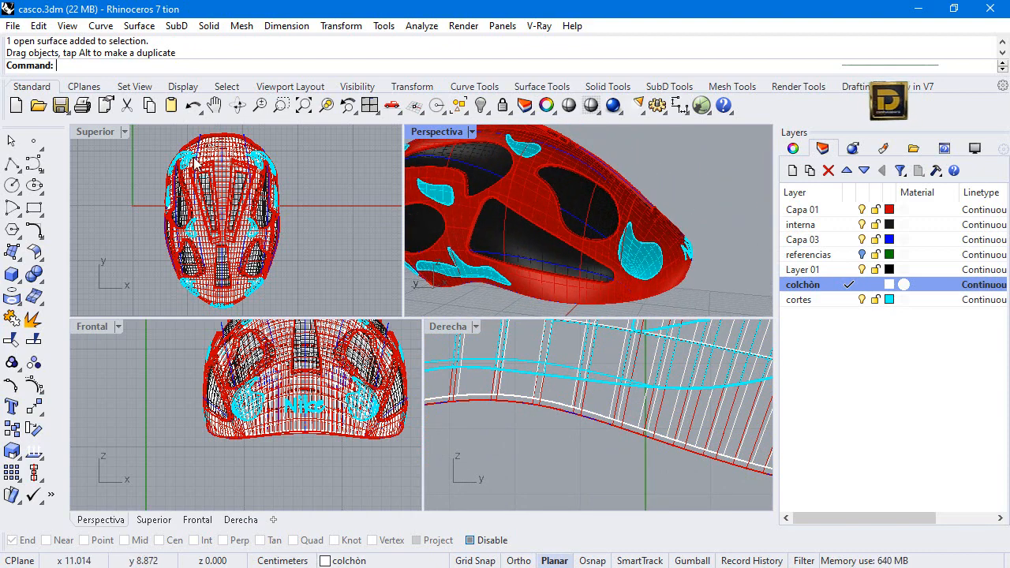
double_click(433, 132)
key(ctrl+s)
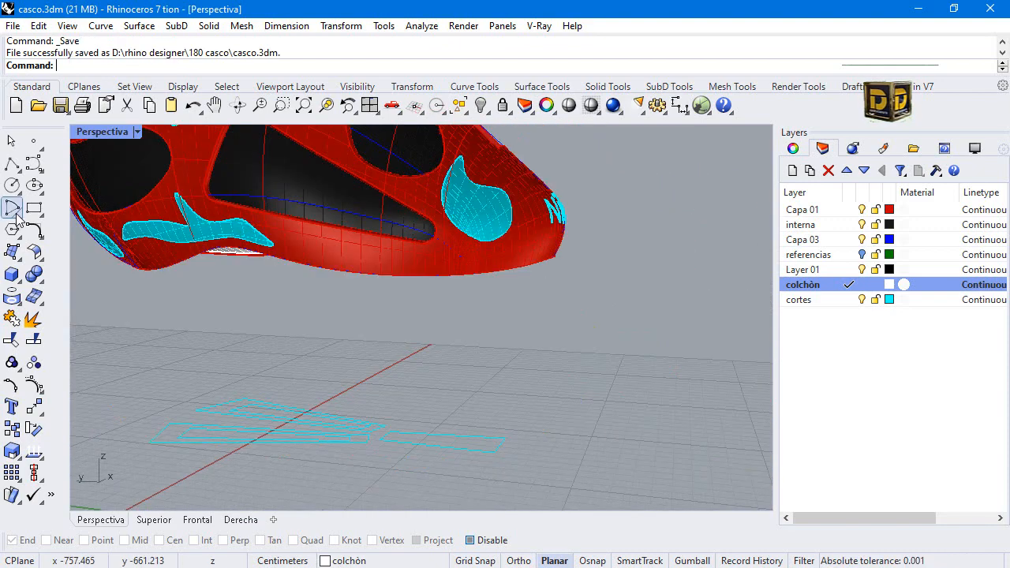
Start an arc by start point, make interna the current layer in the four-view layout, and enable object snapping with only Quad active.
click(34, 229)
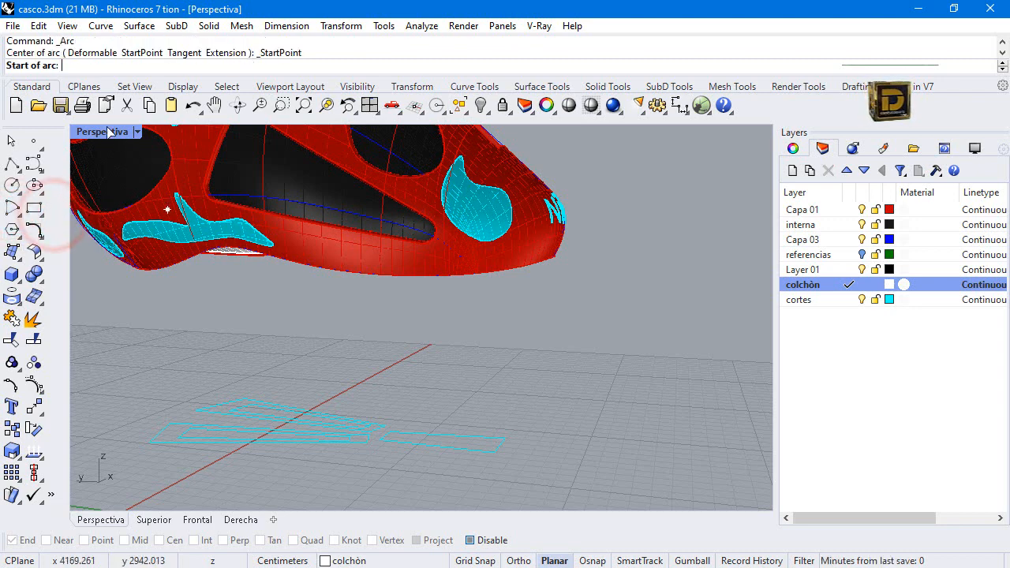
key(ctrl+m)
click(851, 210)
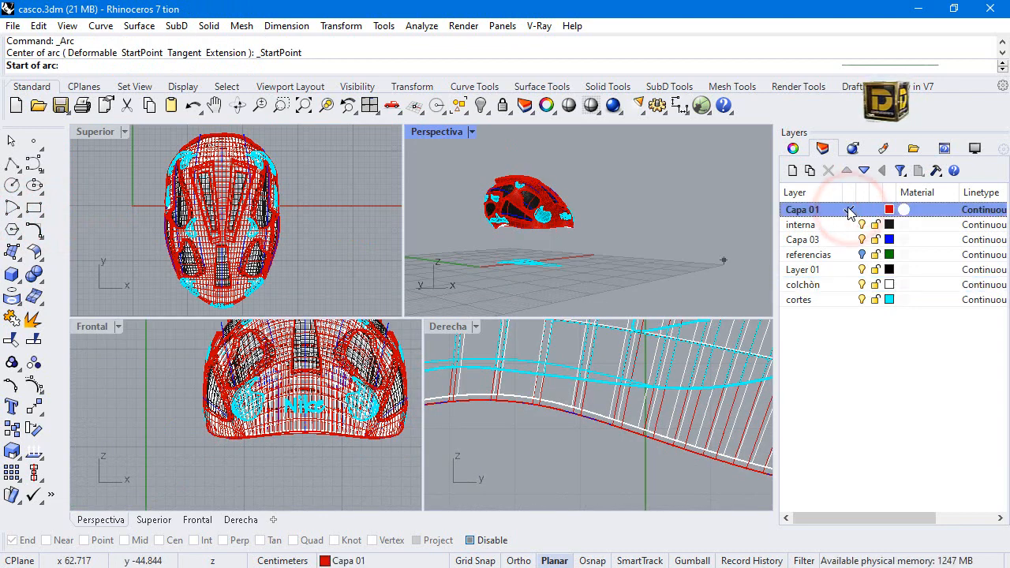
click(847, 238)
click(849, 225)
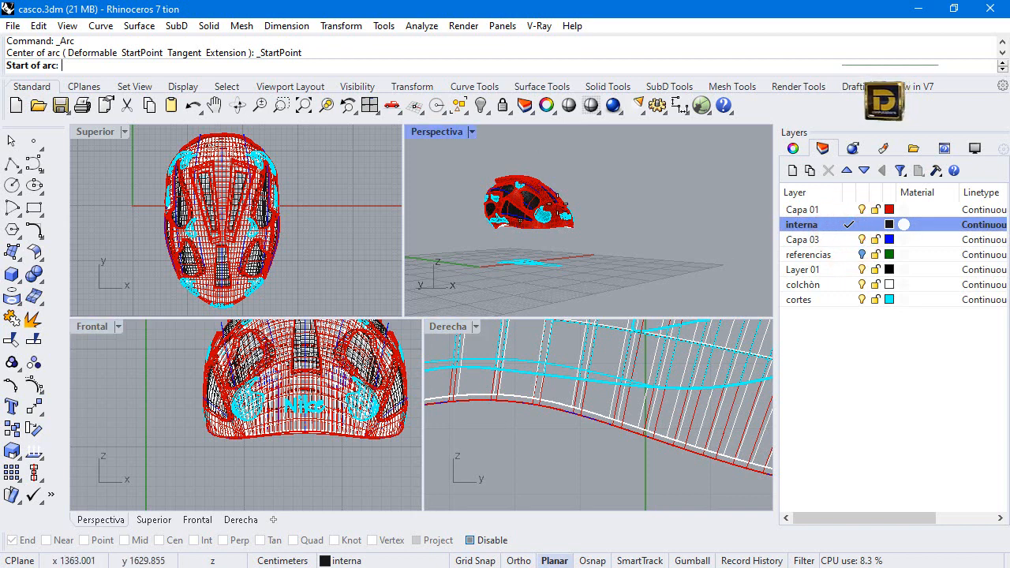
scroll(568, 254, up, 6)
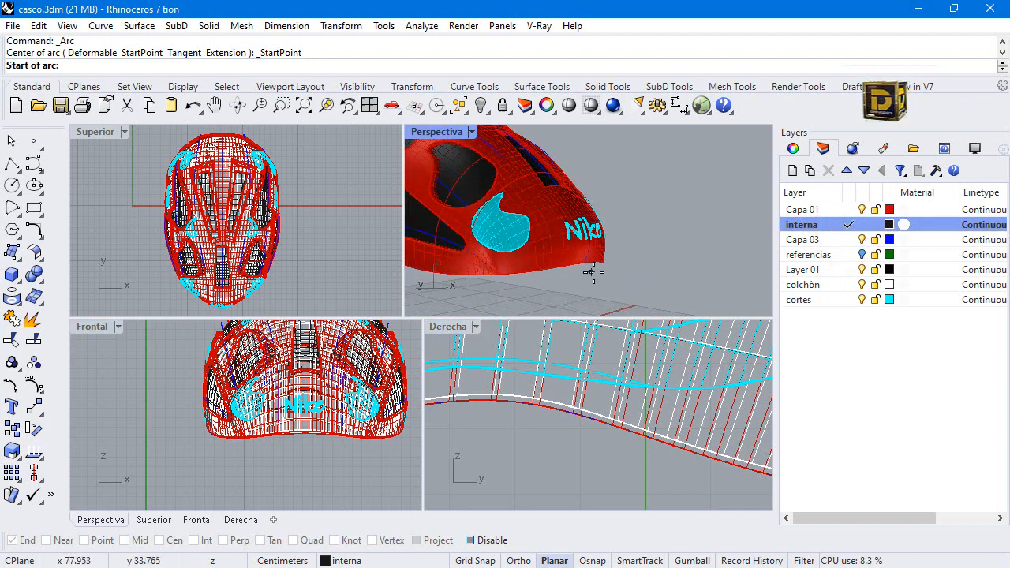
click(472, 540)
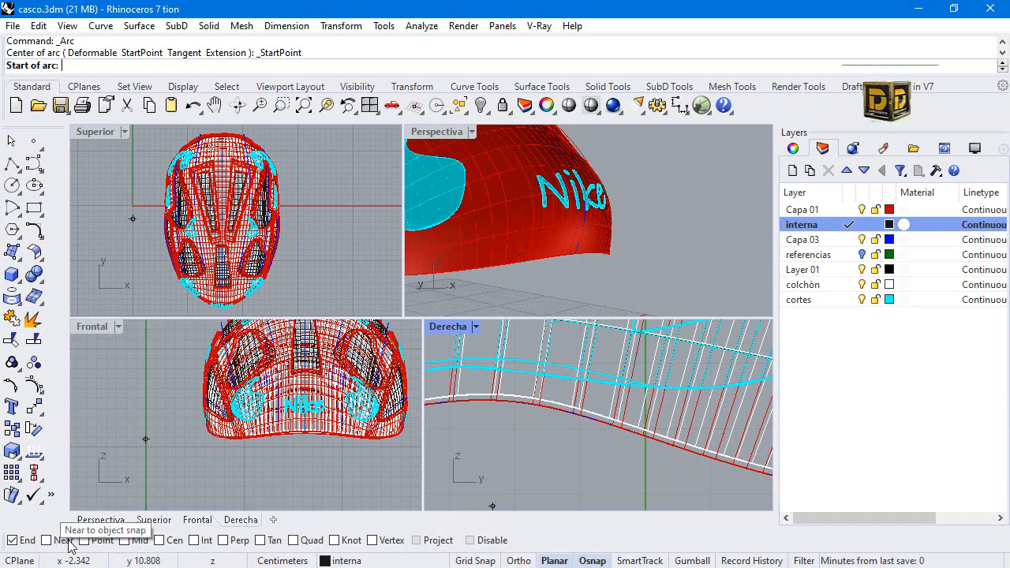
click(294, 542)
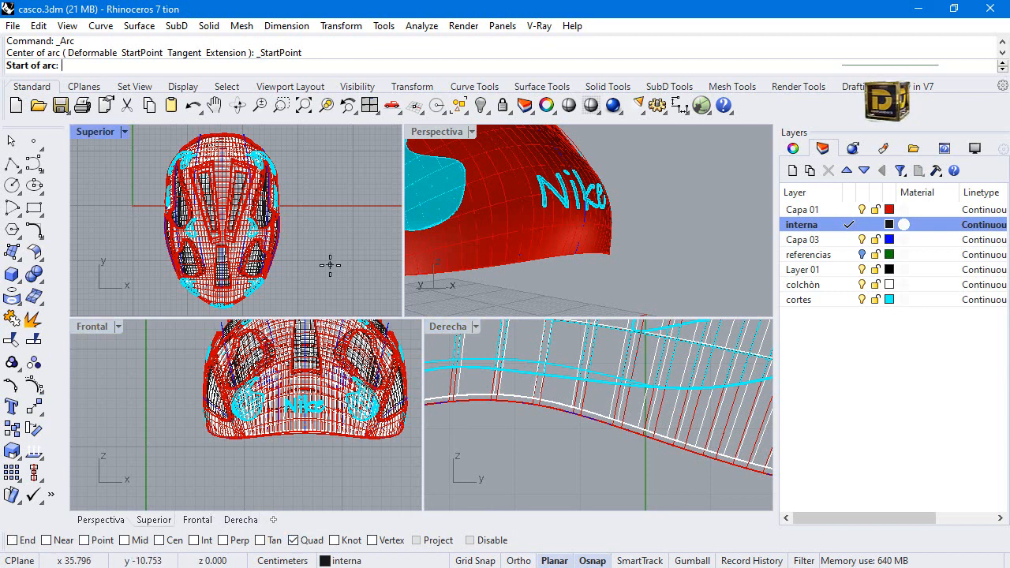
Draw the arc from the shell's front lower rim to the padding's rim, curving it downward in the Derecha view.
click(577, 254)
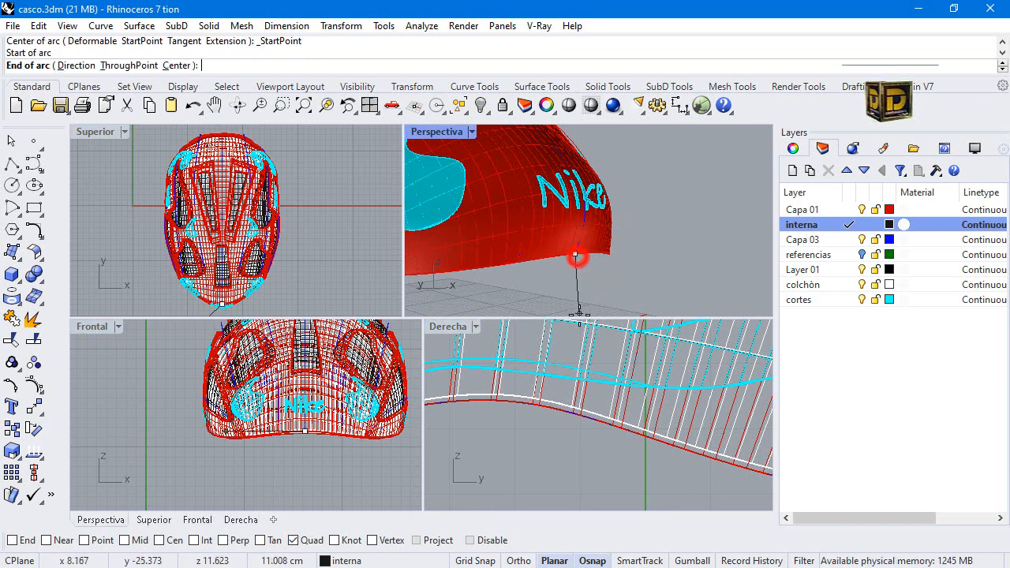
mouse_move(573, 236)
right_down()
mouse_move(576, 252)
mouse_move(570, 163)
mouse_move(607, 277)
mouse_move(575, 231)
right_up()
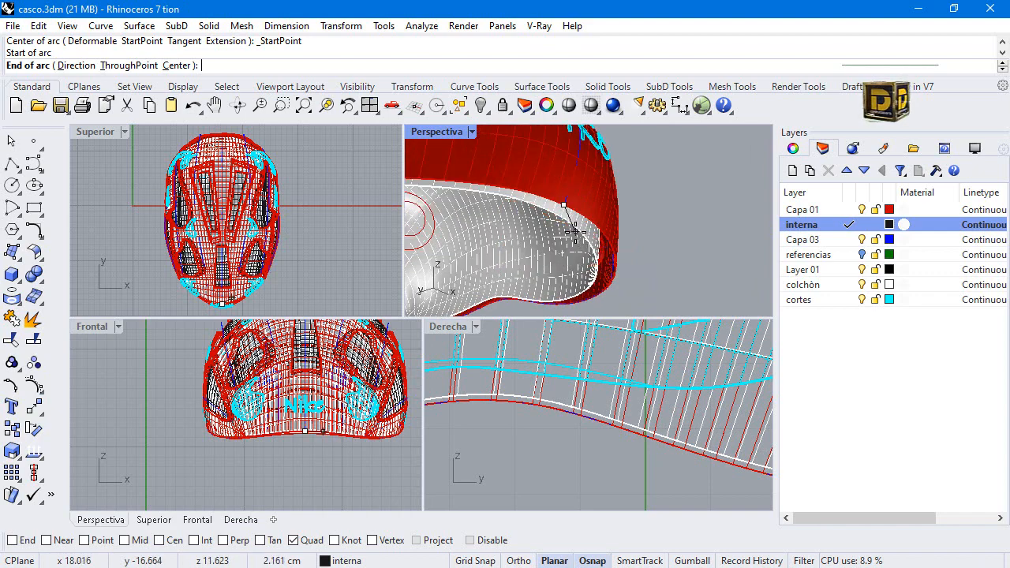
click(543, 209)
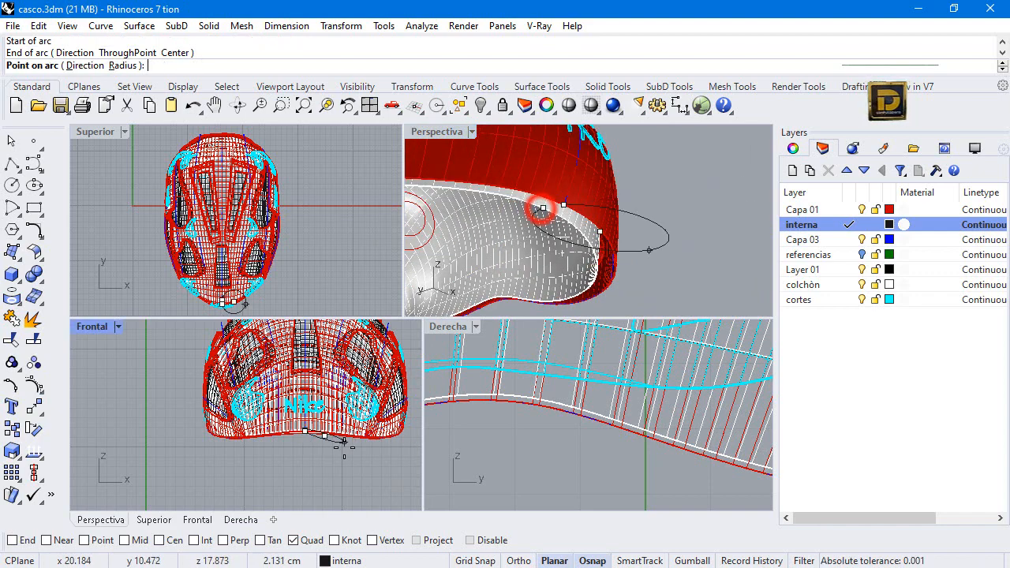
scroll(529, 469, down, 10)
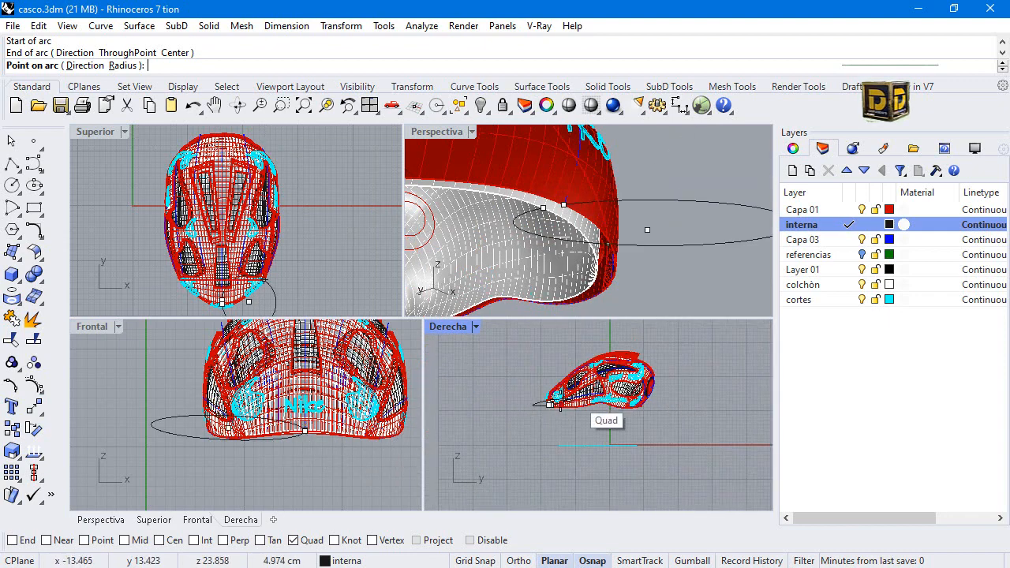
scroll(550, 404, up, 8)
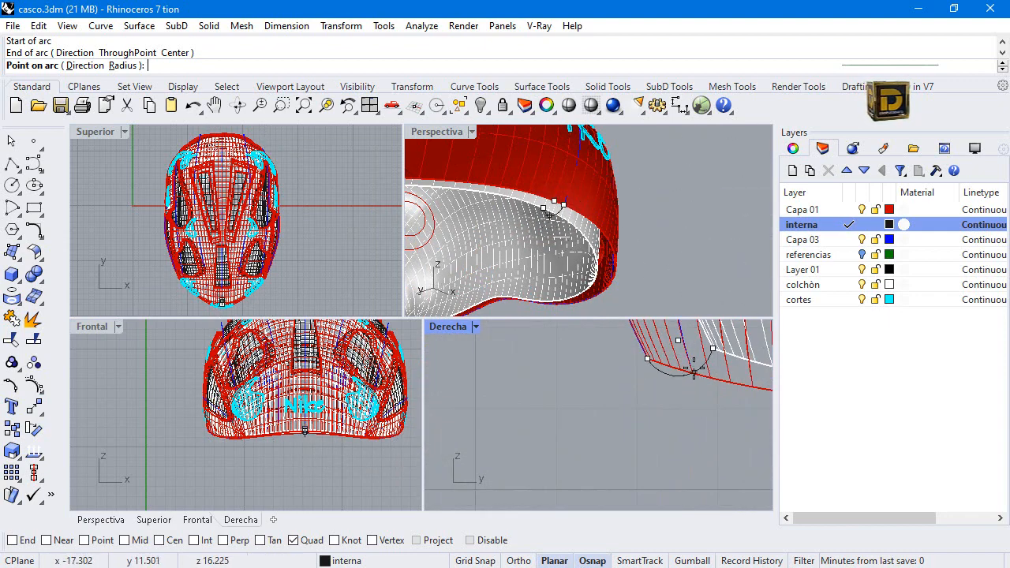
click(696, 363)
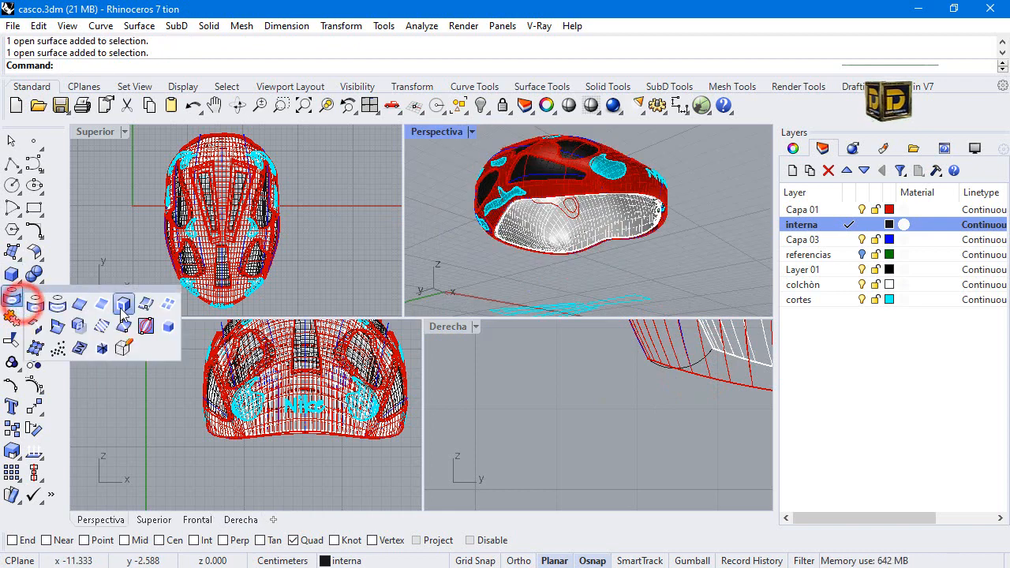
Start duplicating edges and pick all the edges around the padding surface's lower rim.
click(82, 308)
scroll(641, 243, up, 5)
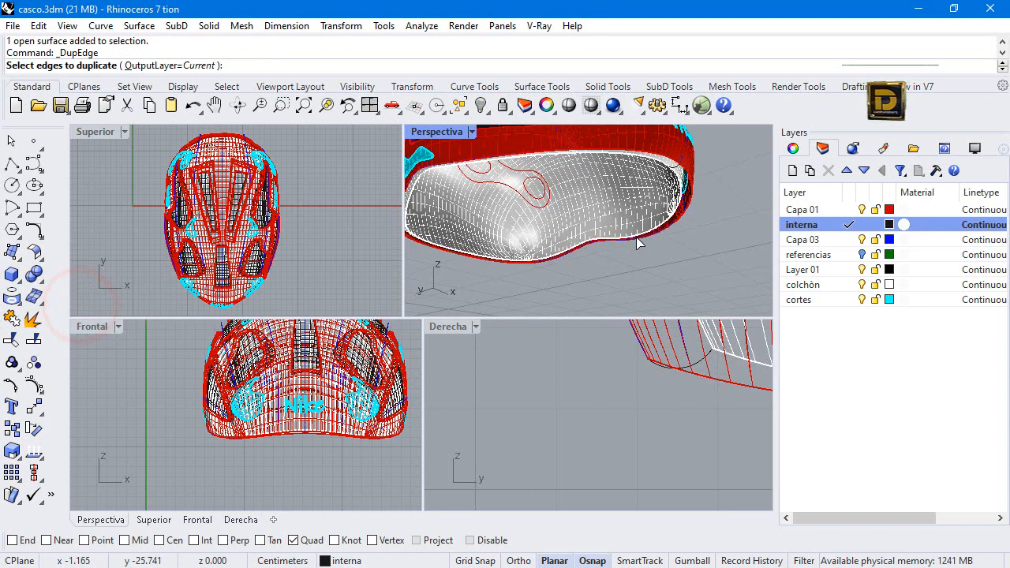
click(644, 232)
scroll(698, 196, up, 3)
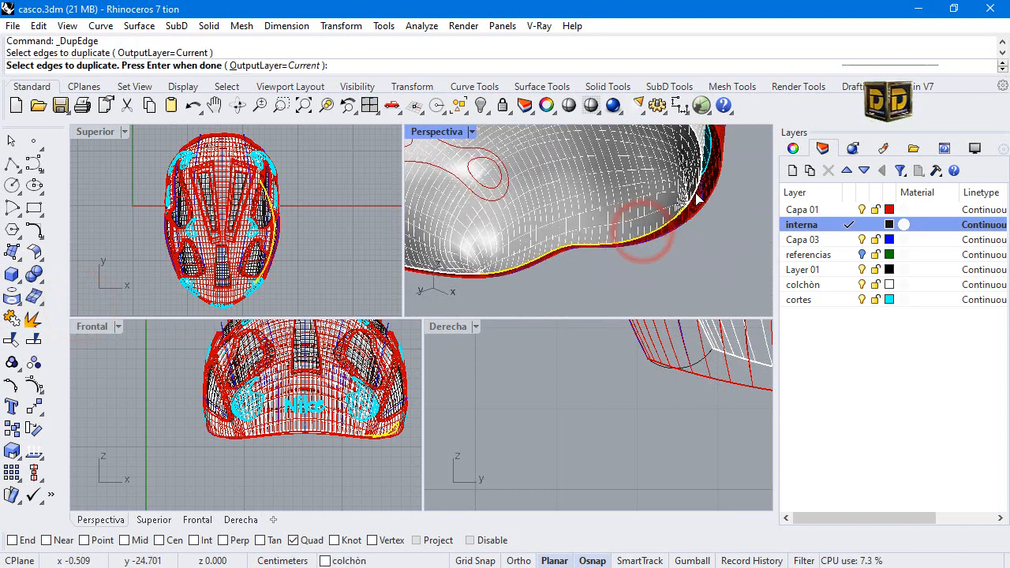
click(688, 204)
scroll(689, 207, down, 3)
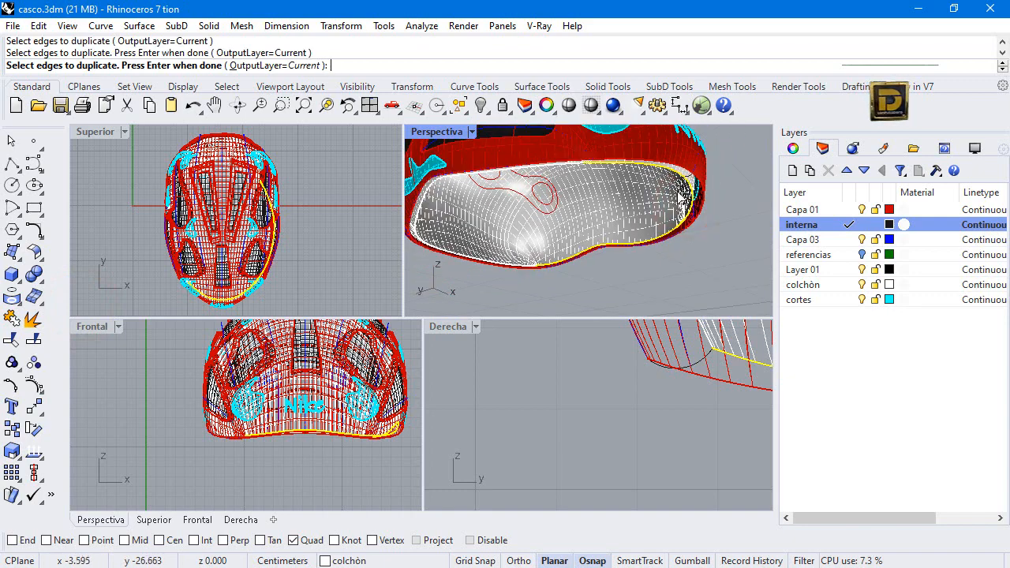
scroll(559, 265, up, 4)
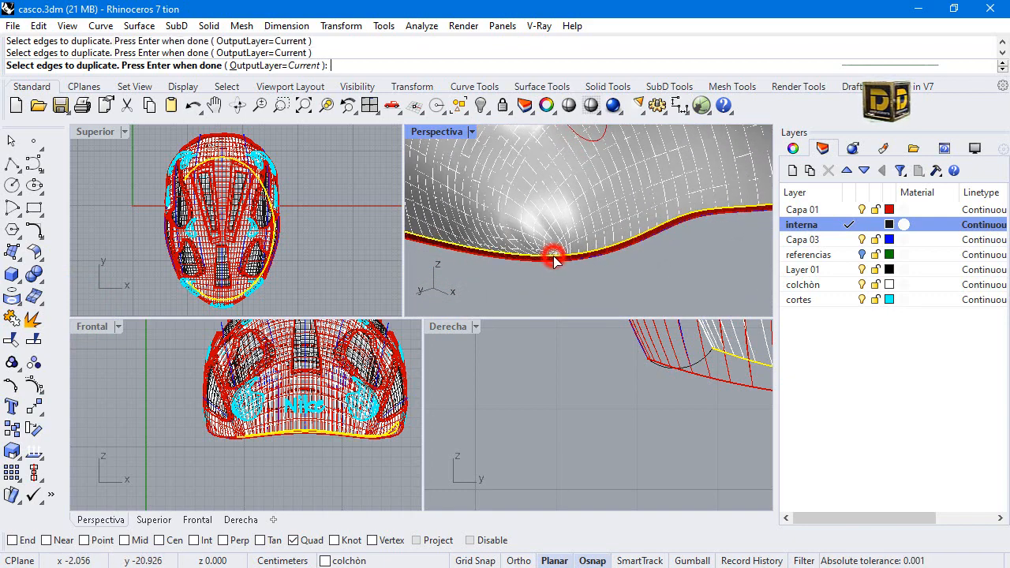
scroll(555, 262, down, 5)
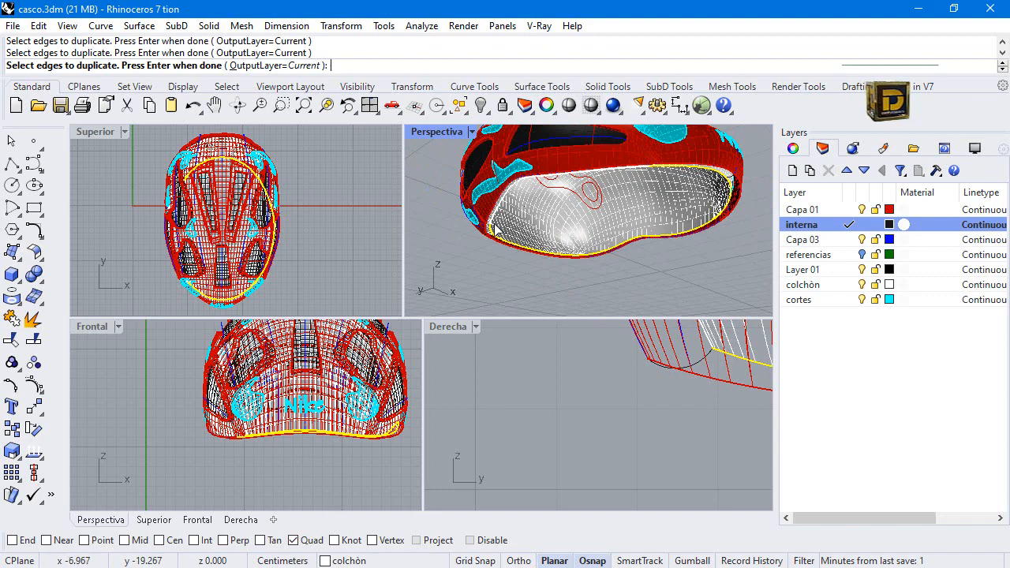
scroll(496, 227, up, 2)
right_drag(491, 214, 617, 197)
click(577, 189)
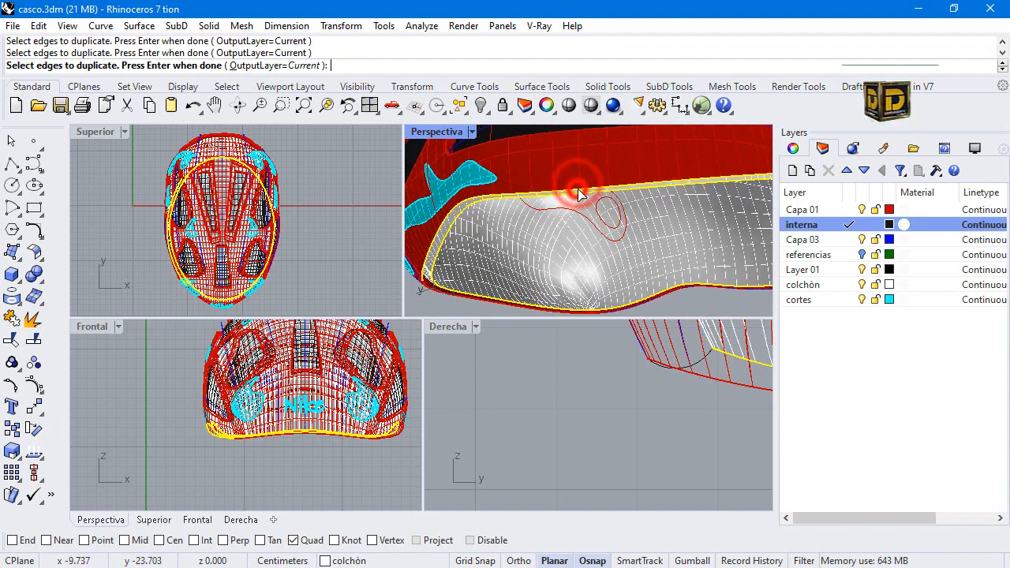
Add the shell's lower rim edges to the duplication and join the duplicated edges into closed rim curves.
click(433, 293)
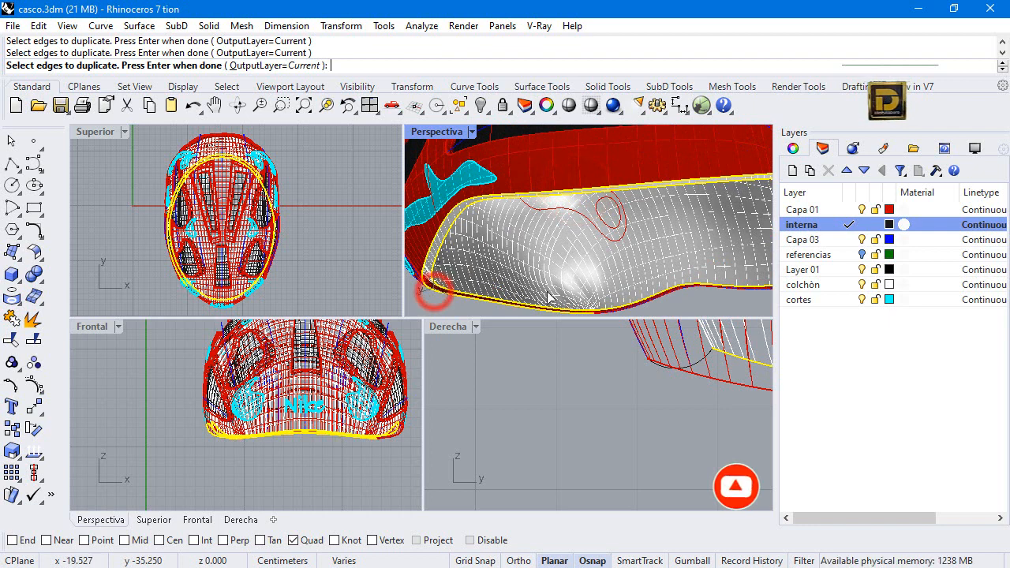
click(614, 311)
scroll(614, 314, down, 3)
shift+right_drag(720, 281, 672, 291)
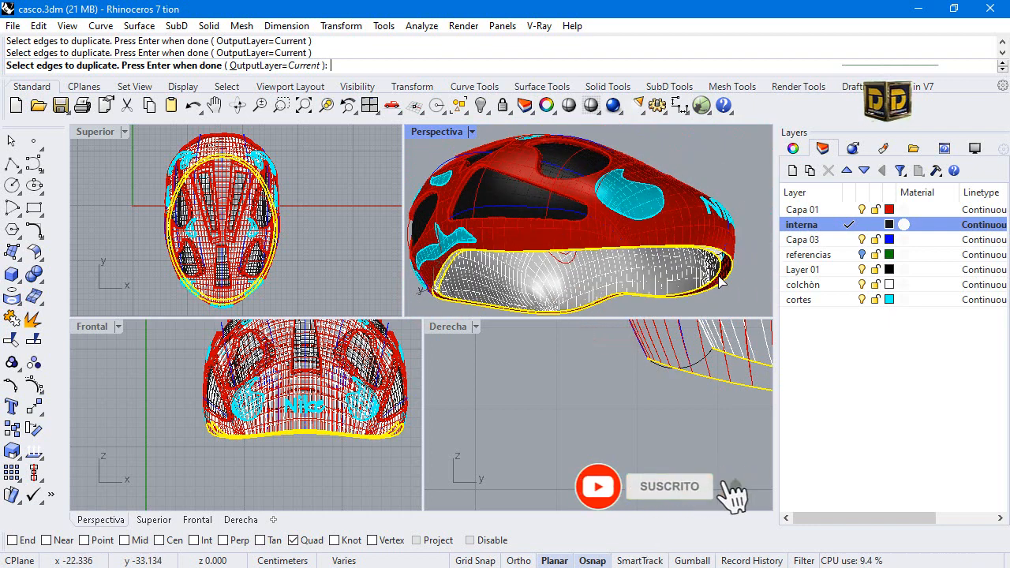
click(722, 277)
right_click(722, 277)
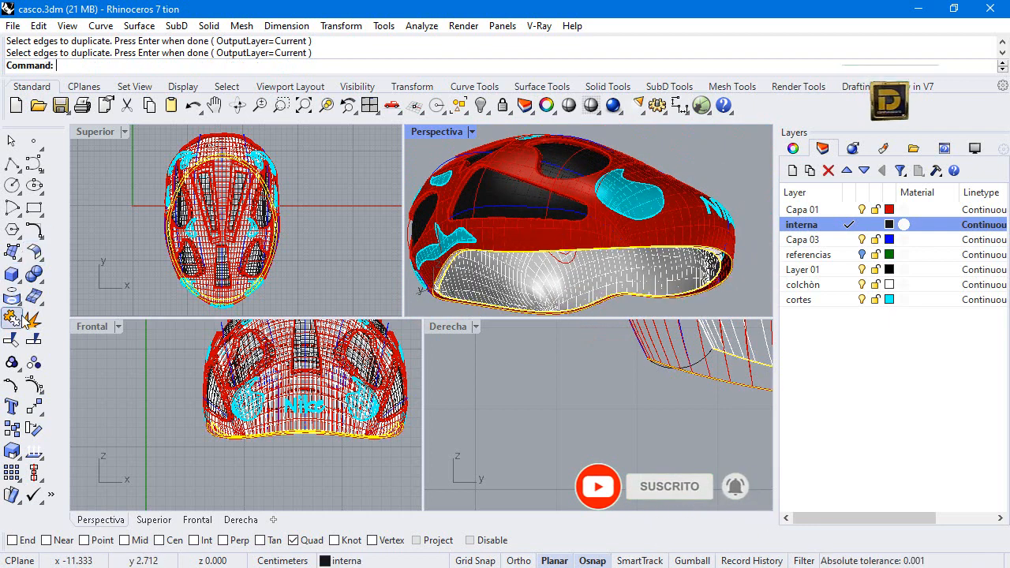
click(13, 318)
click(517, 413)
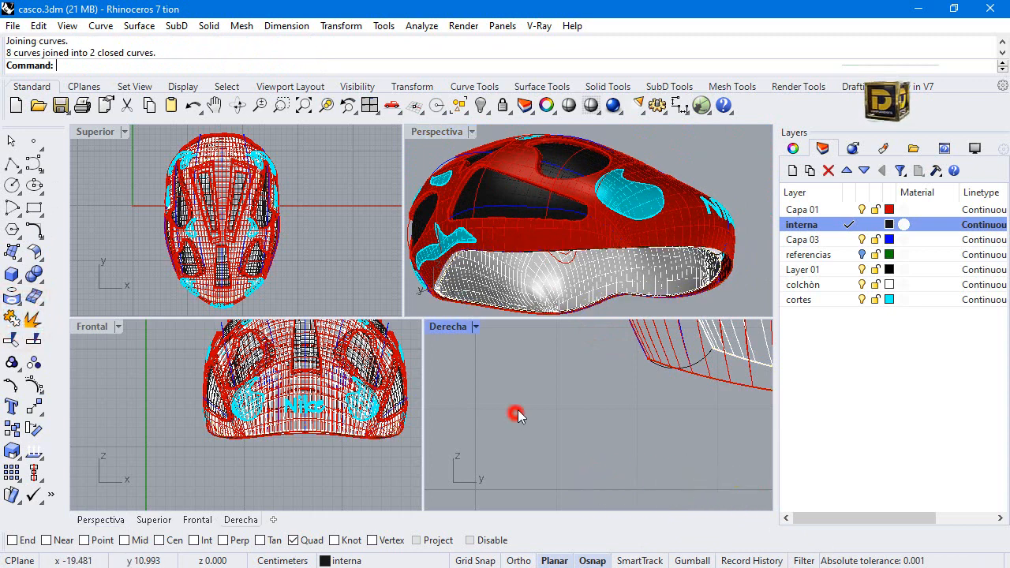
click(15, 253)
click(82, 323)
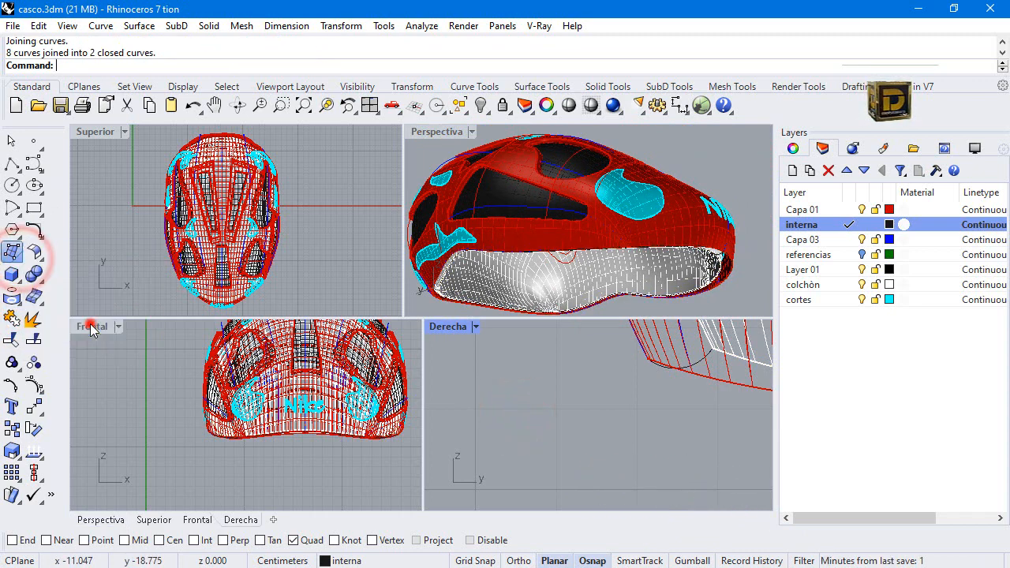
click(719, 275)
key(Escape)
Hide the padding surface and the outer shell surface to expose the rim curves.
click(728, 289)
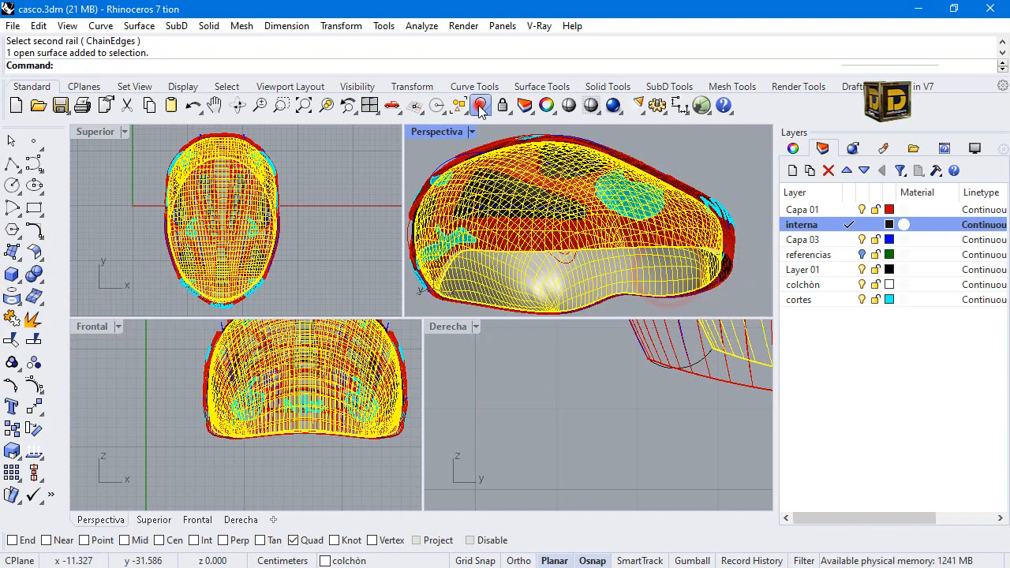
click(481, 105)
click(701, 283)
click(691, 232)
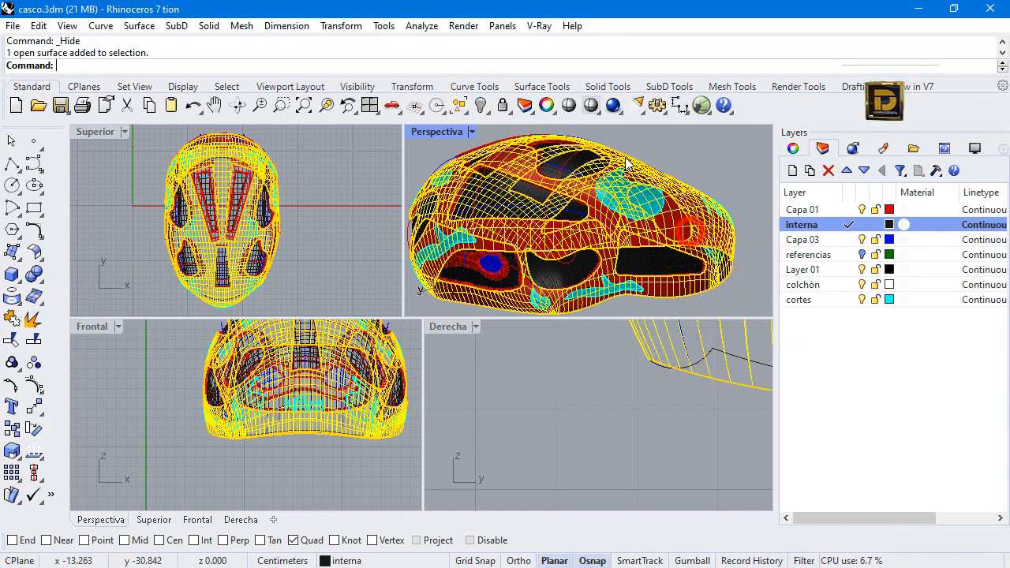
click(481, 105)
Hide the red open Capa 01 curve that overlaps the shell's duplicated rim curve at the front.
scroll(718, 300, up, 5)
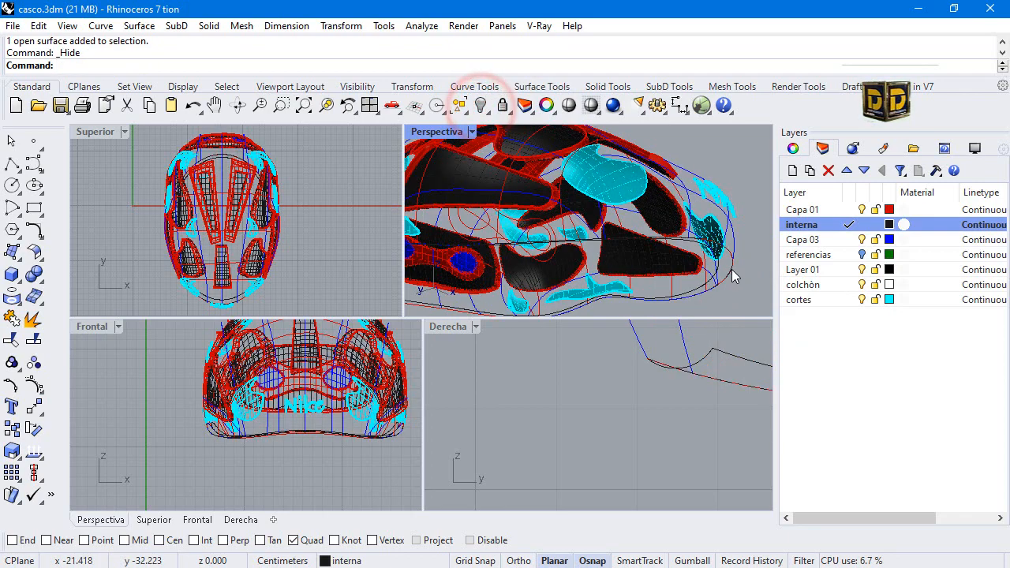
scroll(689, 184, down, 8)
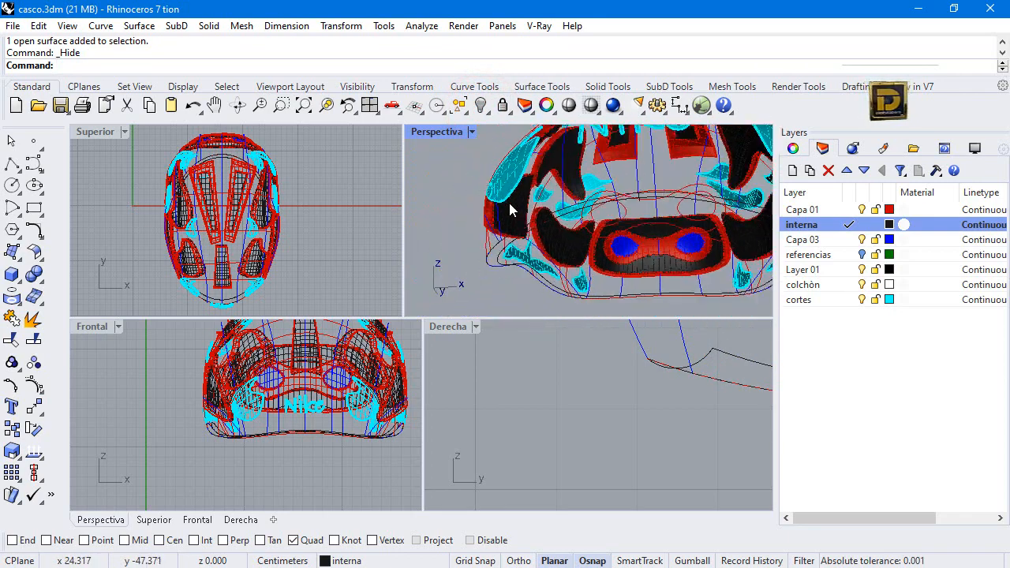
scroll(555, 213, up, 8)
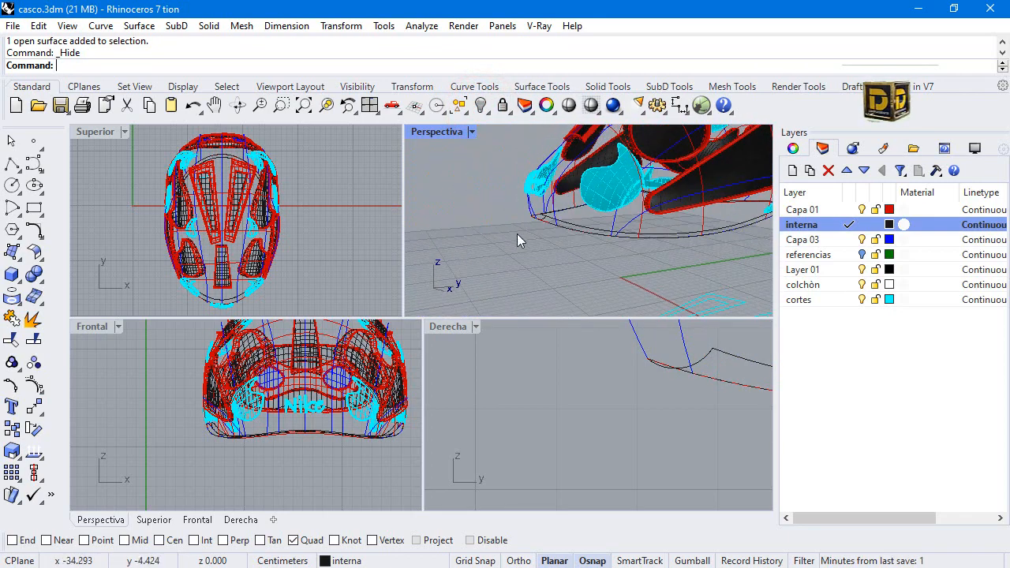
right_drag(569, 201, 549, 259)
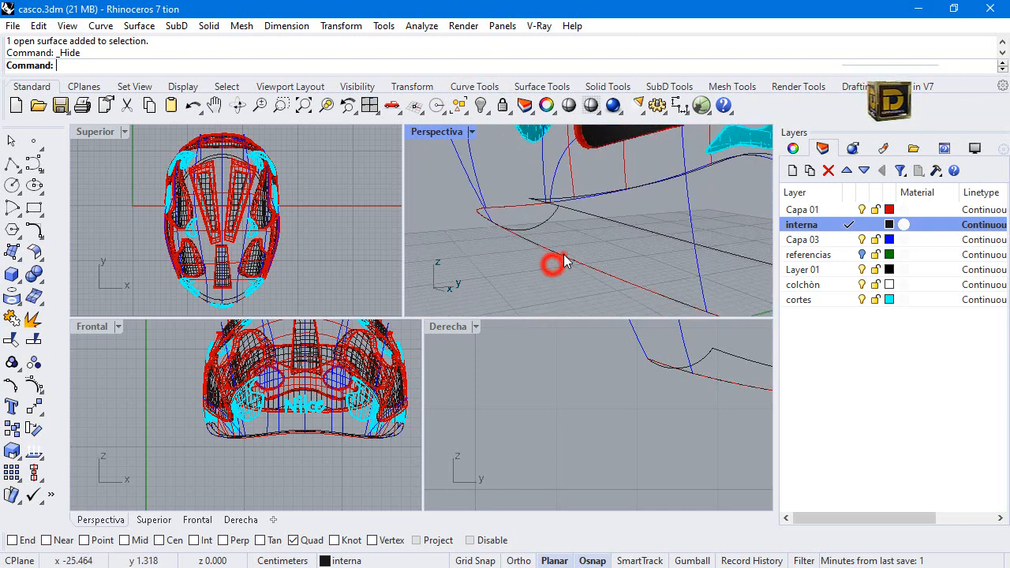
click(564, 262)
click(614, 290)
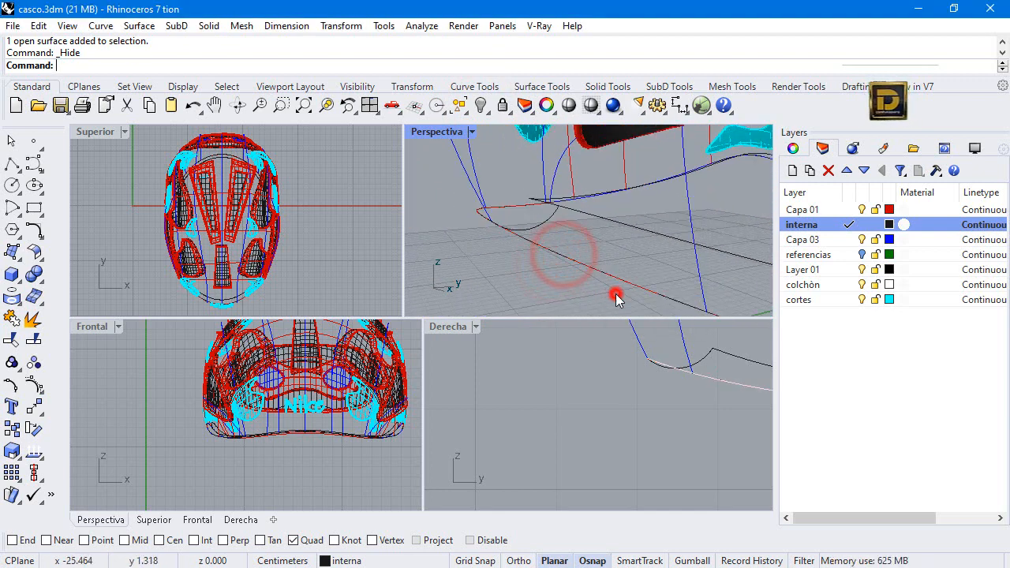
click(485, 106)
Select the two closed rim curves to check them and clear the selection.
click(592, 215)
click(582, 261)
click(469, 300)
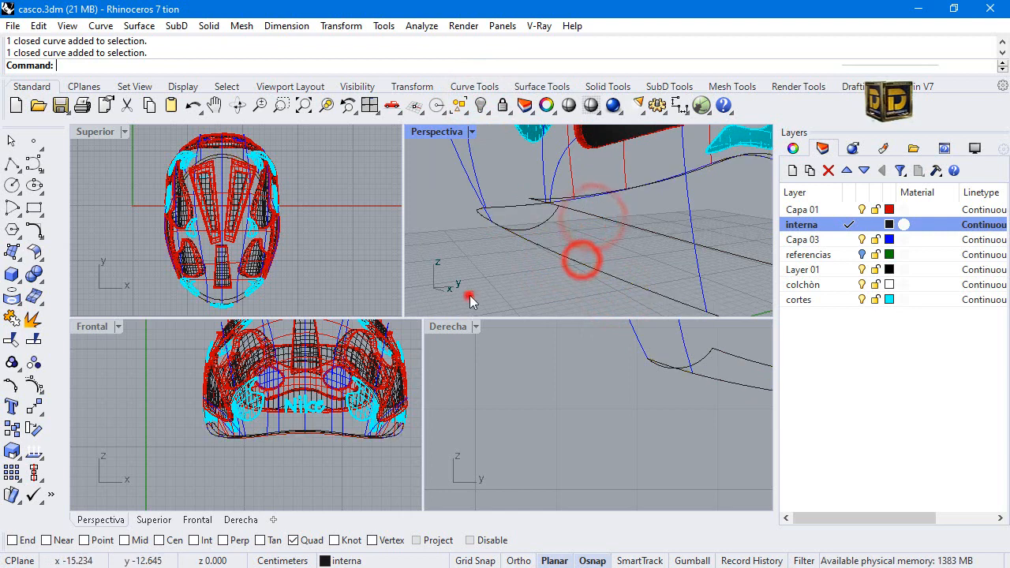
Sweep the arc profile along the two closed rim curves with a two-rail sweep to close the gap between padding and shell.
click(34, 255)
click(75, 332)
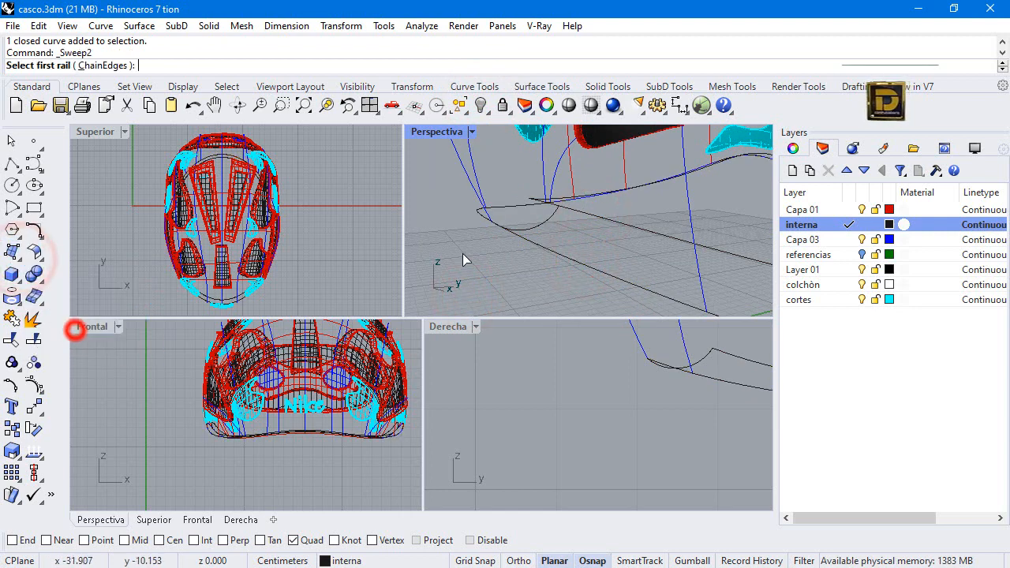
click(571, 254)
click(598, 221)
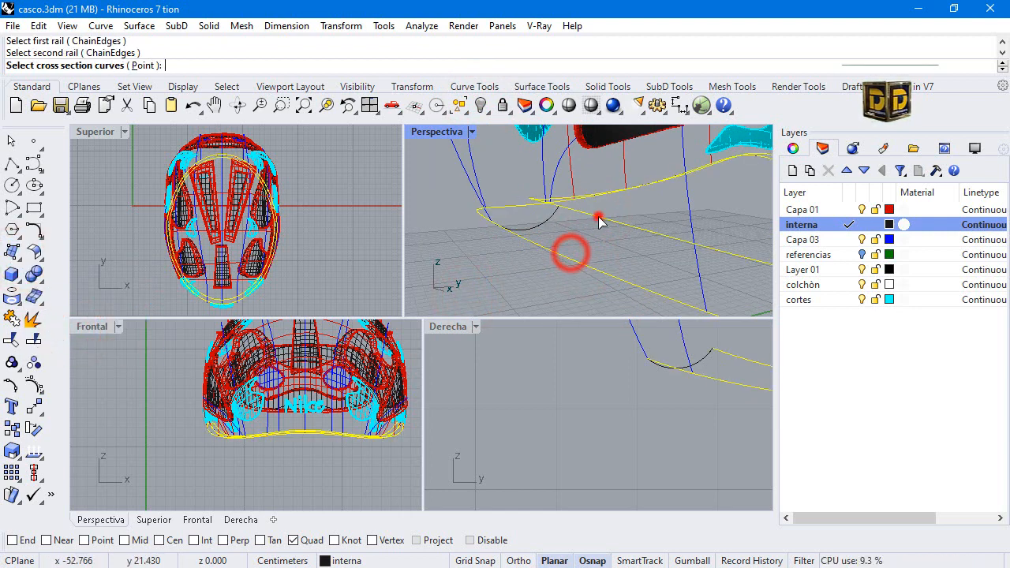
click(548, 219)
key(Return)
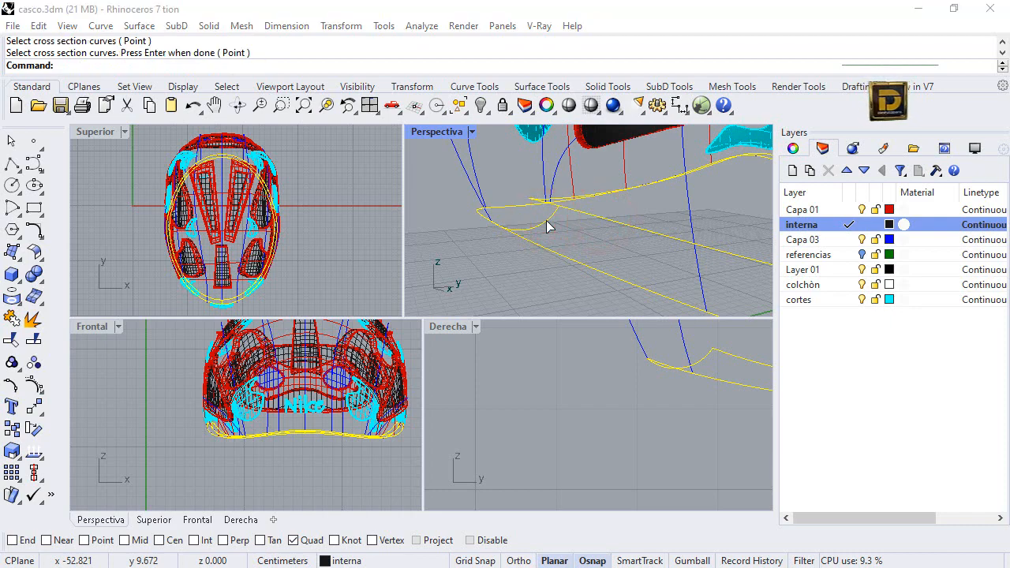
key(Return)
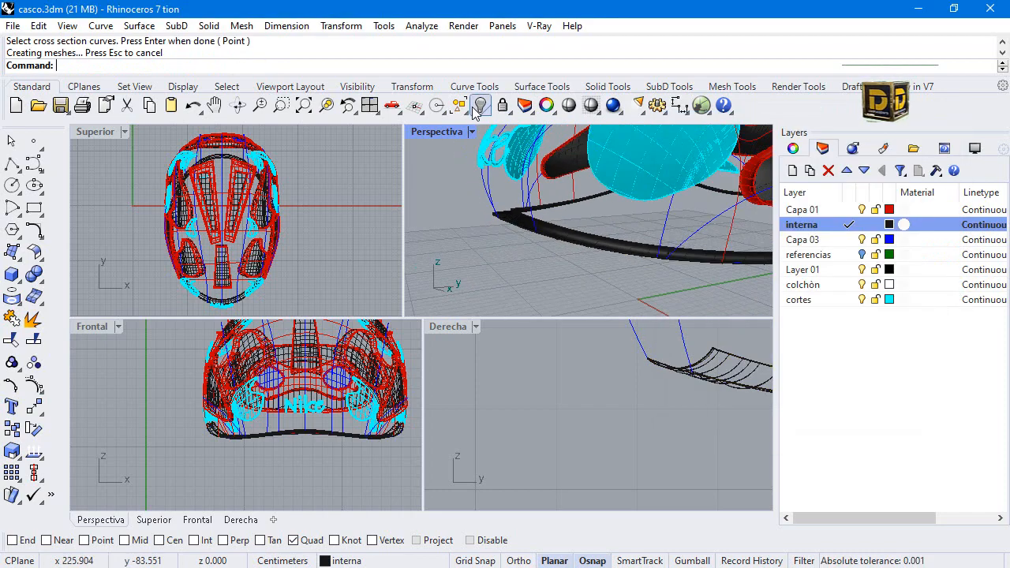
Show all the hidden helmet objects and set the perspective view's display mode to Shaded.
right_click(473, 108)
right_drag(559, 251, 630, 274)
scroll(604, 218, up, 4)
scroll(599, 220, down, 4)
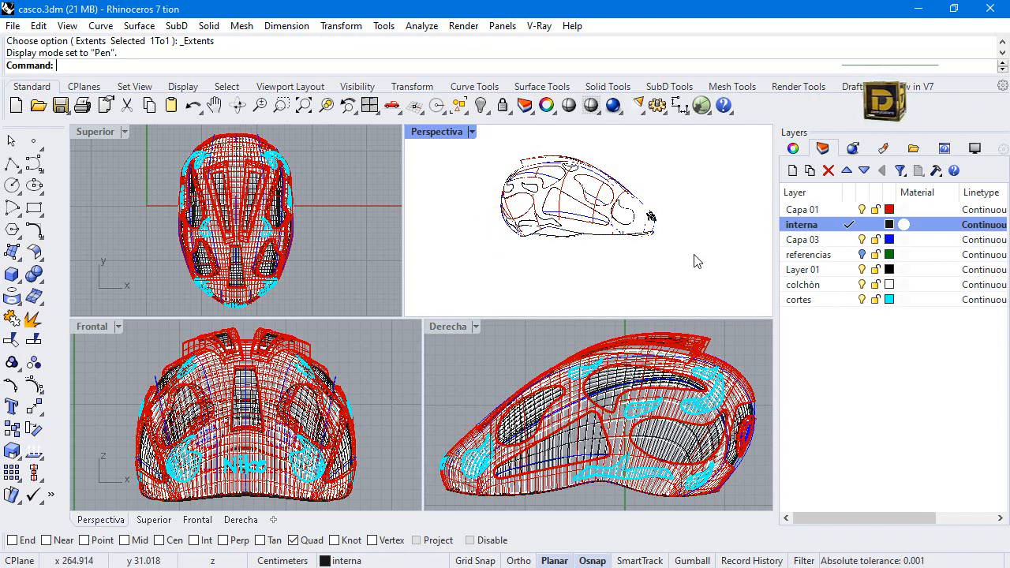
double_click(427, 132)
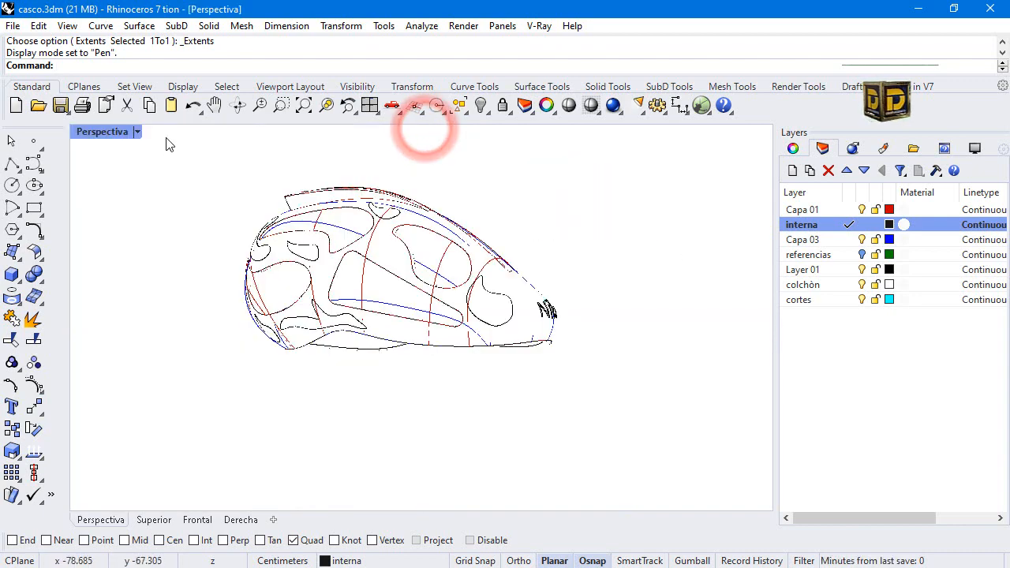
click(139, 133)
click(185, 82)
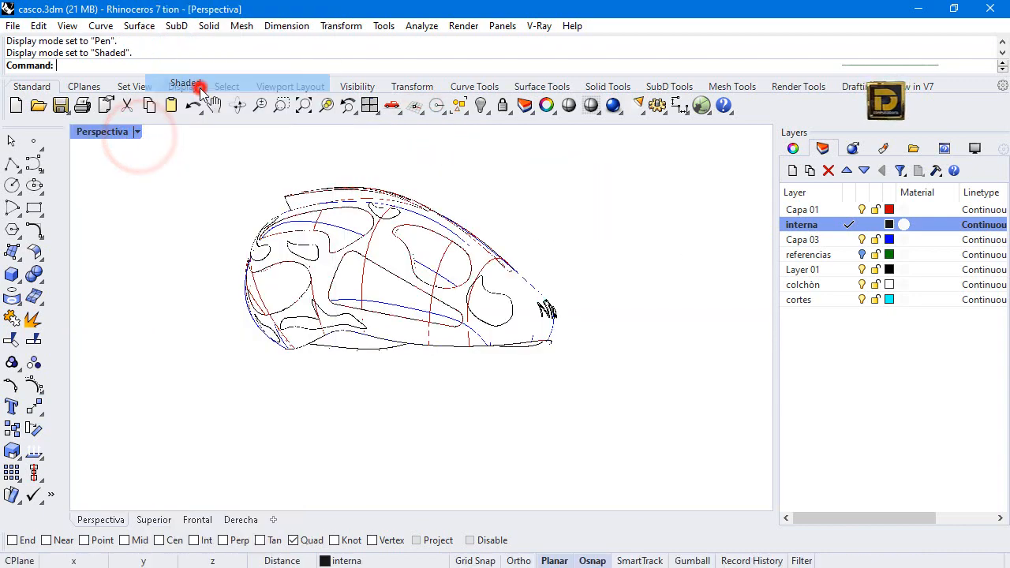
Select the helmet shell and padding geometry above the lower rim in the Derecha view and hide it.
click(445, 334)
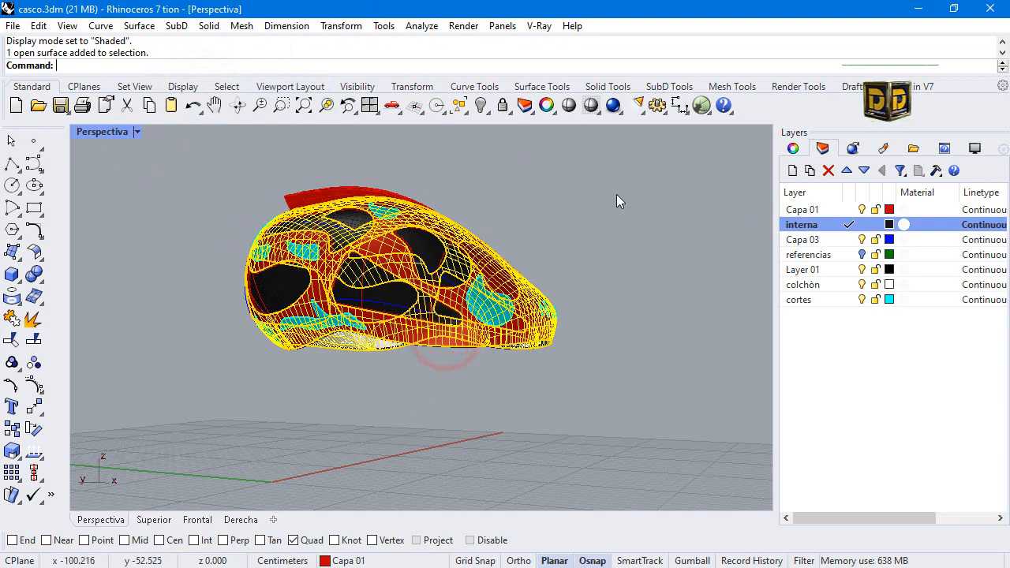
double_click(107, 134)
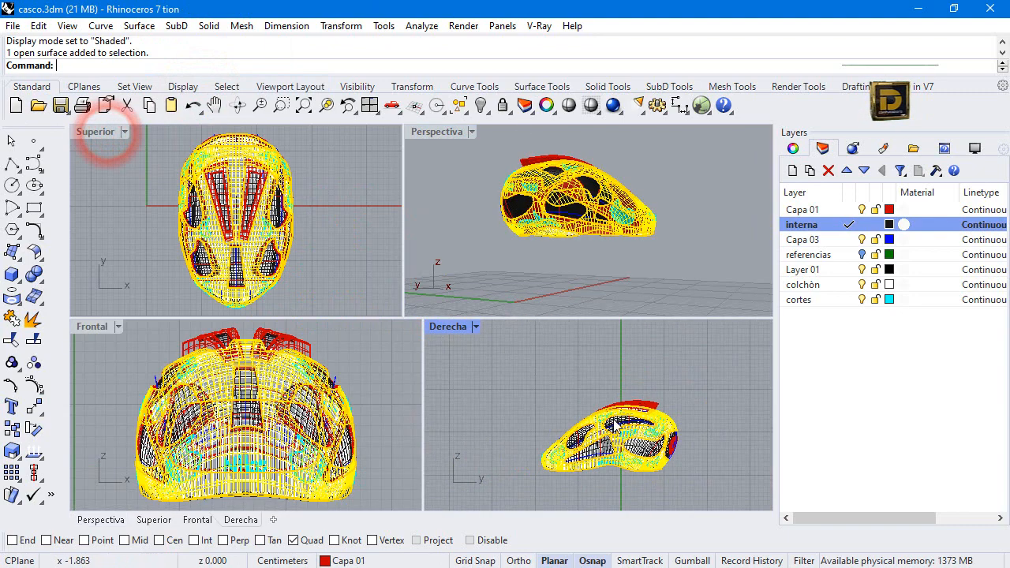
drag(726, 393, 536, 461)
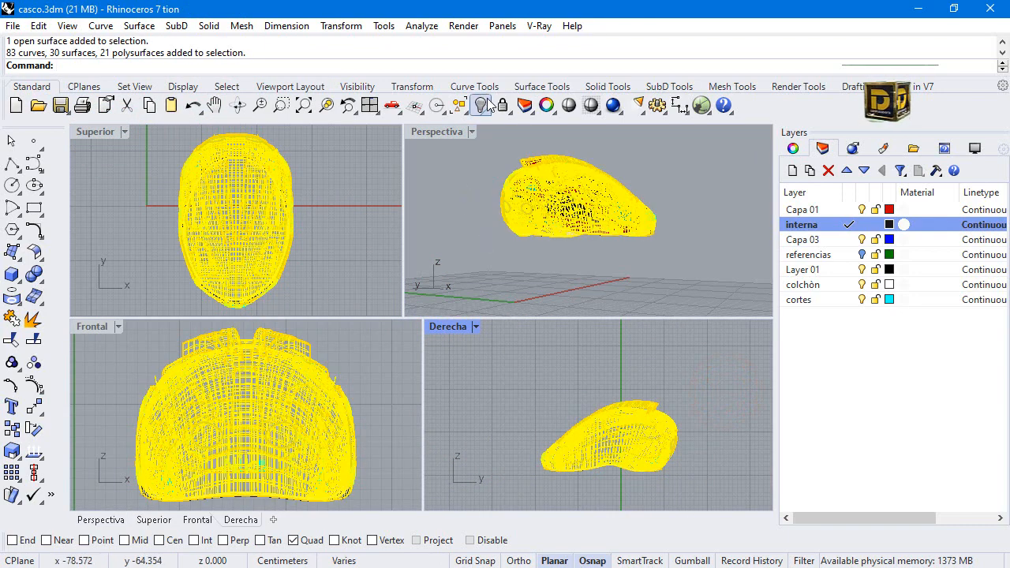
click(487, 104)
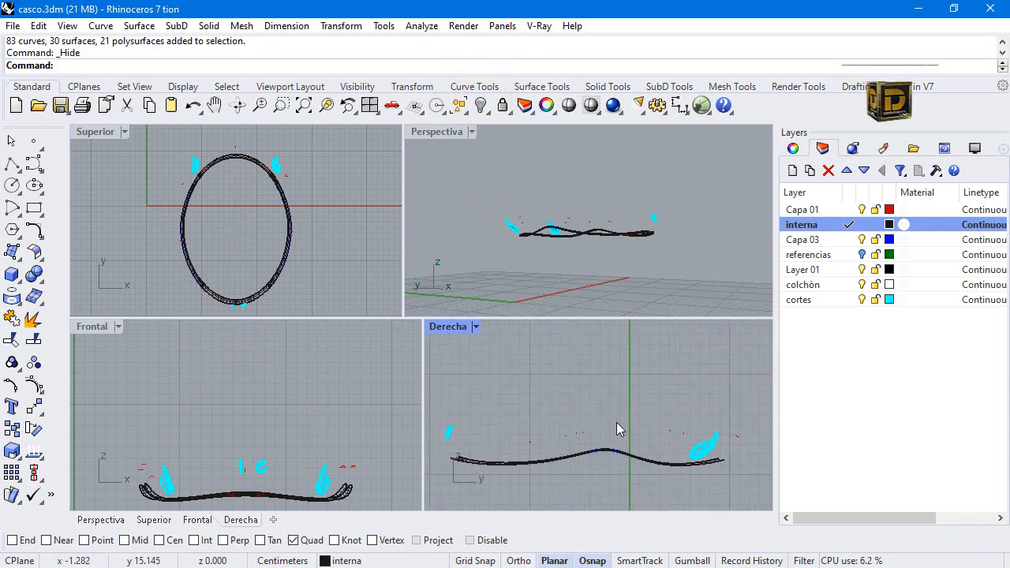
Hide the swept rim surface to expose the rim curves underneath.
scroll(589, 212, up, 5)
scroll(557, 215, down, 3)
scroll(567, 227, up, 3)
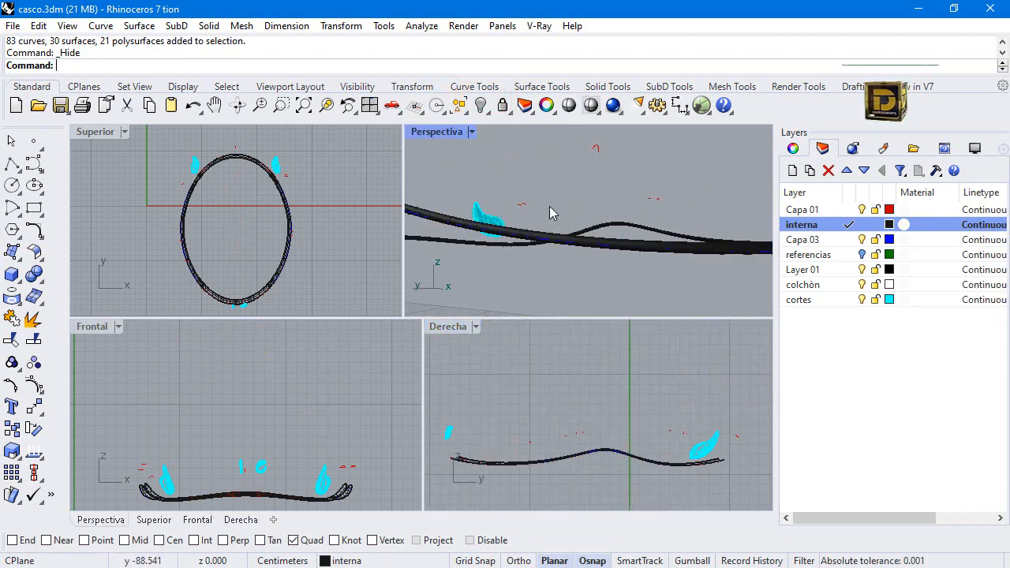
click(570, 245)
click(621, 310)
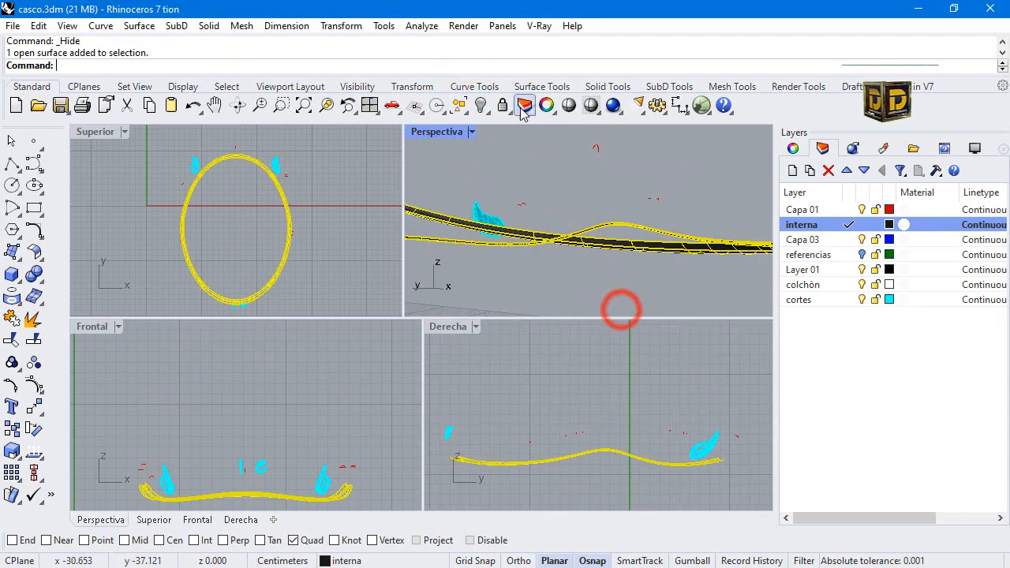
click(483, 106)
Copy and paste in place the two blue Capa 03 side curves of the outer rim and try locking the pair.
double_click(437, 131)
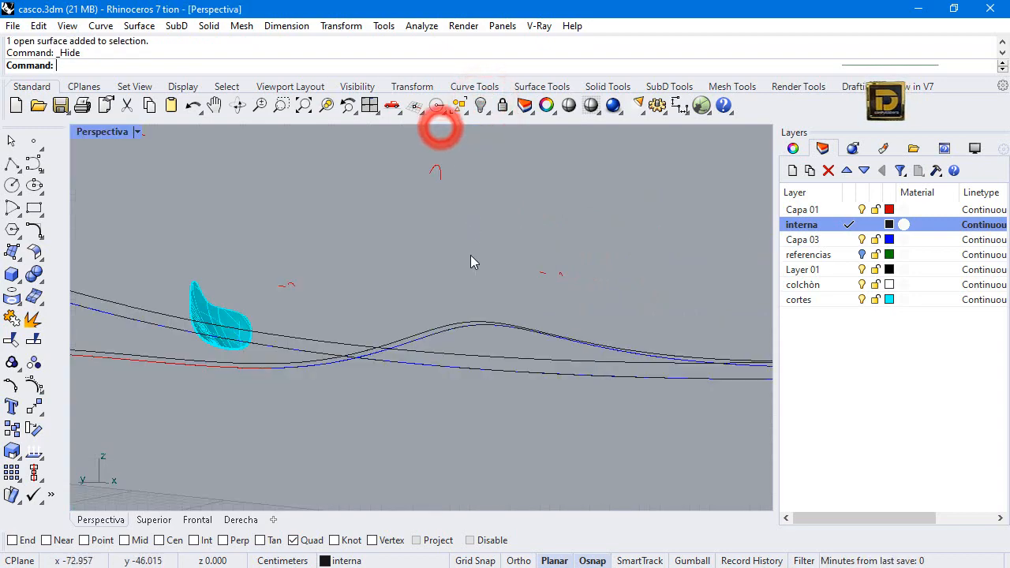
scroll(545, 237, down, 3)
right_drag(565, 229, 397, 297)
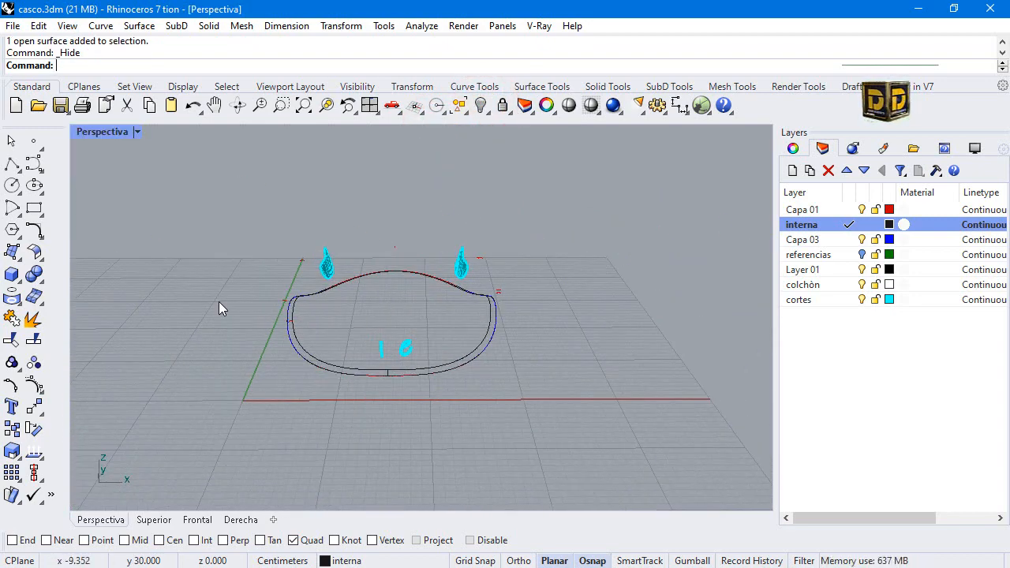
right_drag(219, 308, 406, 361)
scroll(395, 357, up, 3)
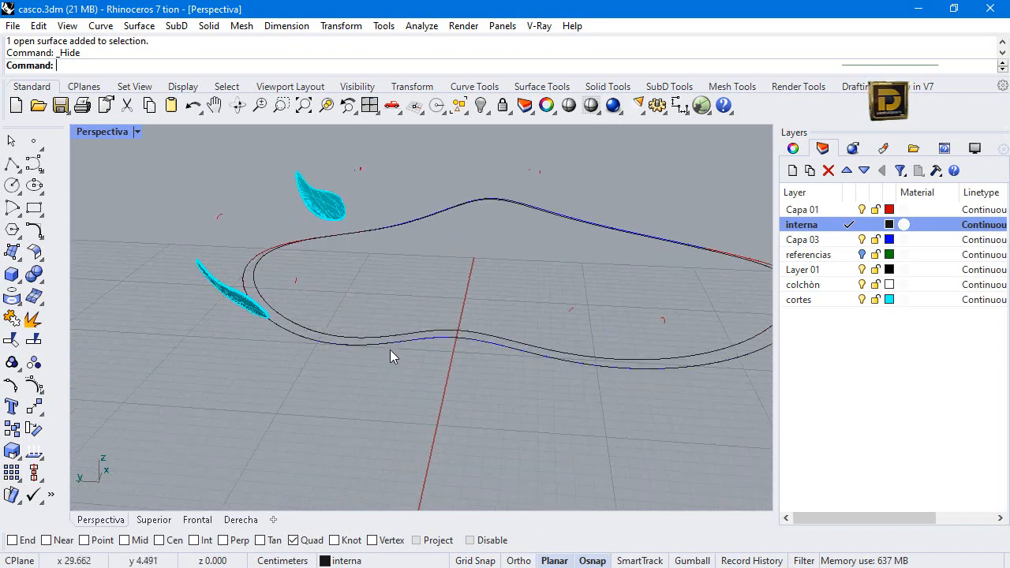
click(387, 349)
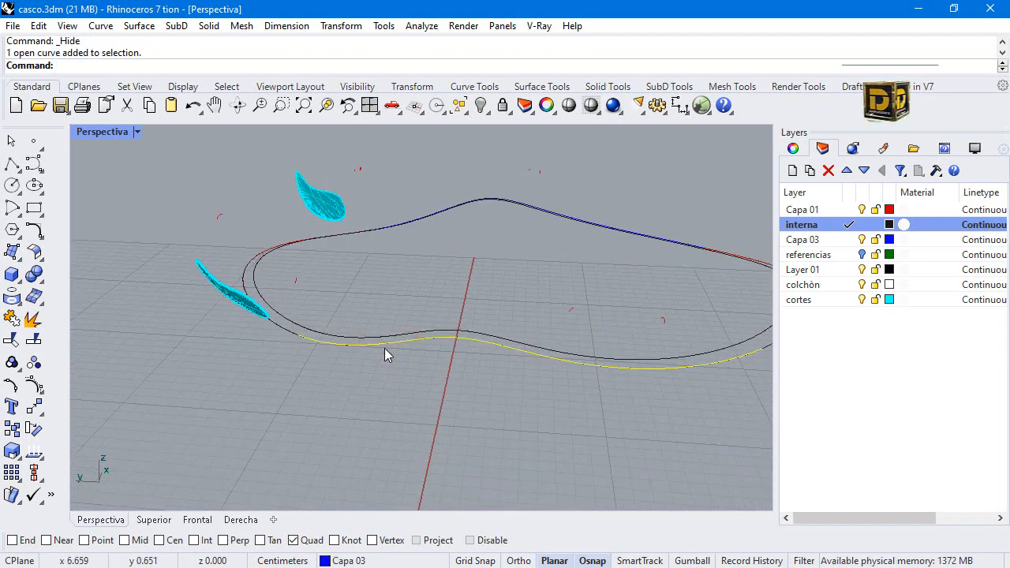
click(467, 213)
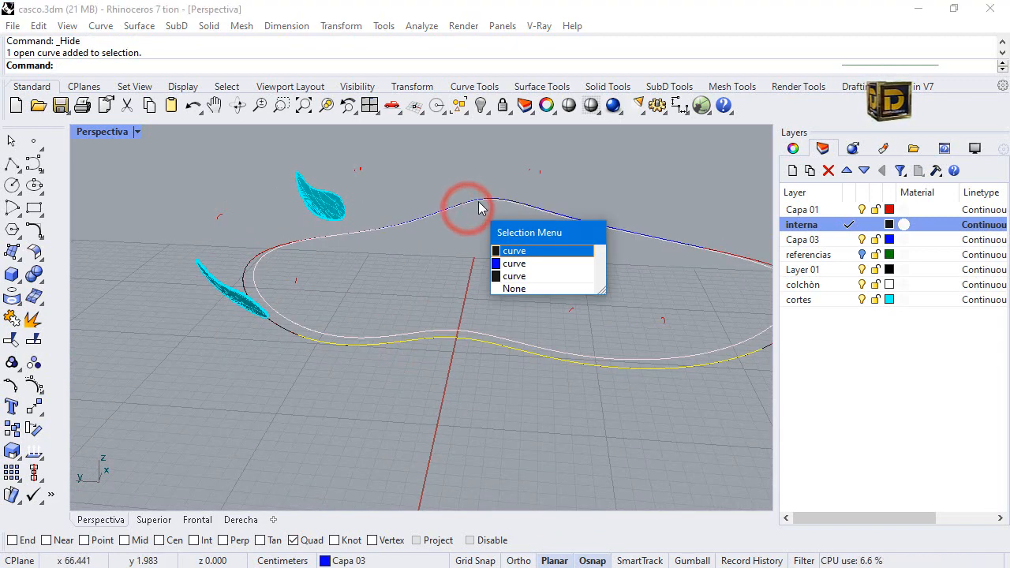
click(527, 268)
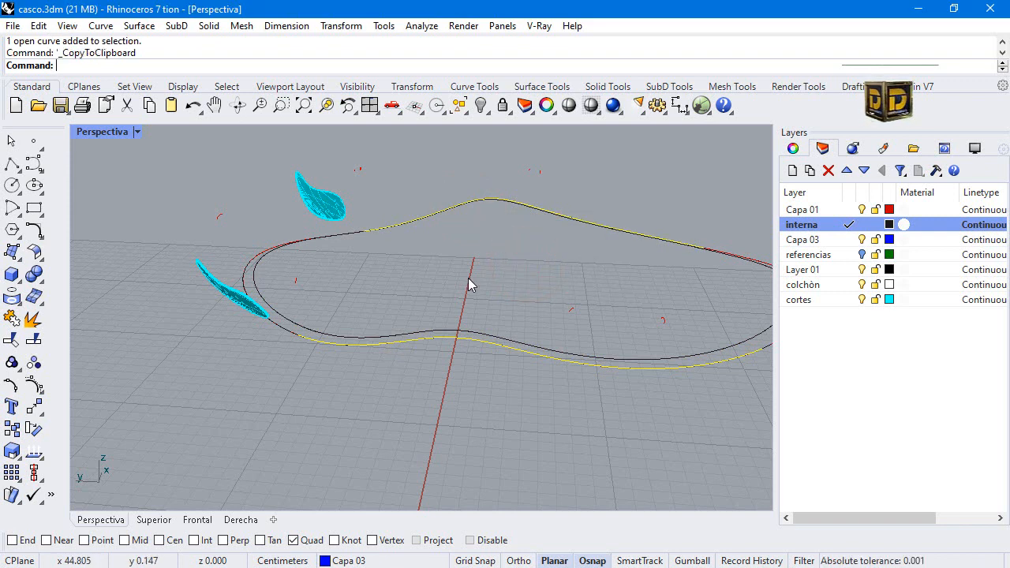
click(501, 106)
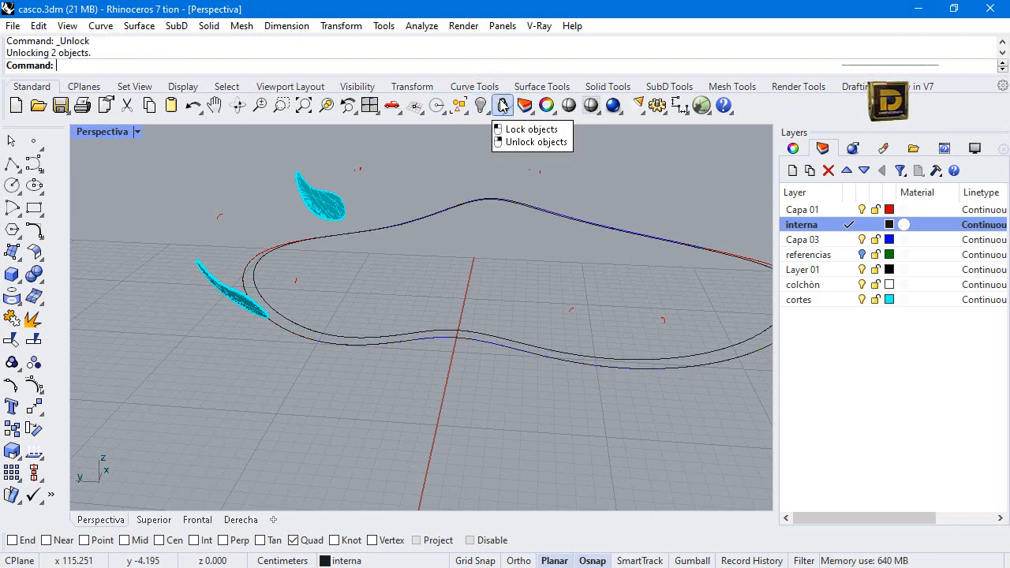
Isolate the two blue Capa 03 side rim curves, leaving the closed inner rim curve out of the selection.
click(561, 212)
click(585, 243)
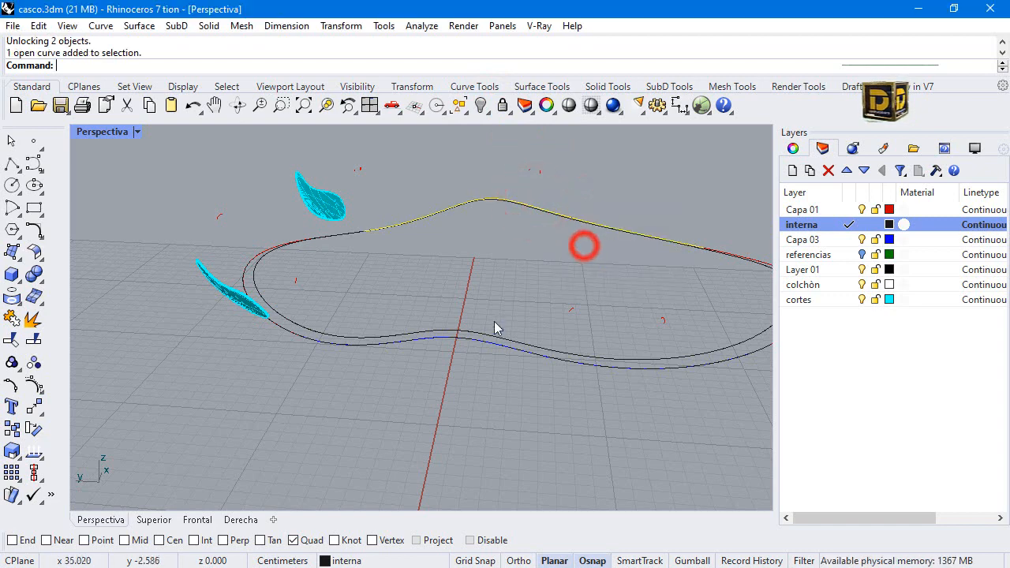
click(487, 336)
click(487, 338)
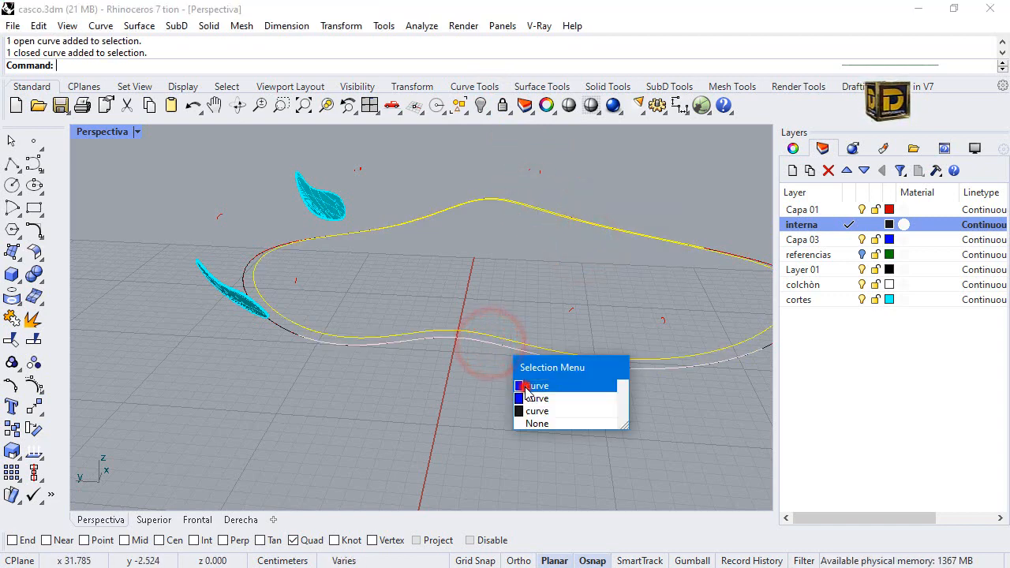
click(527, 386)
ctrl+click(497, 336)
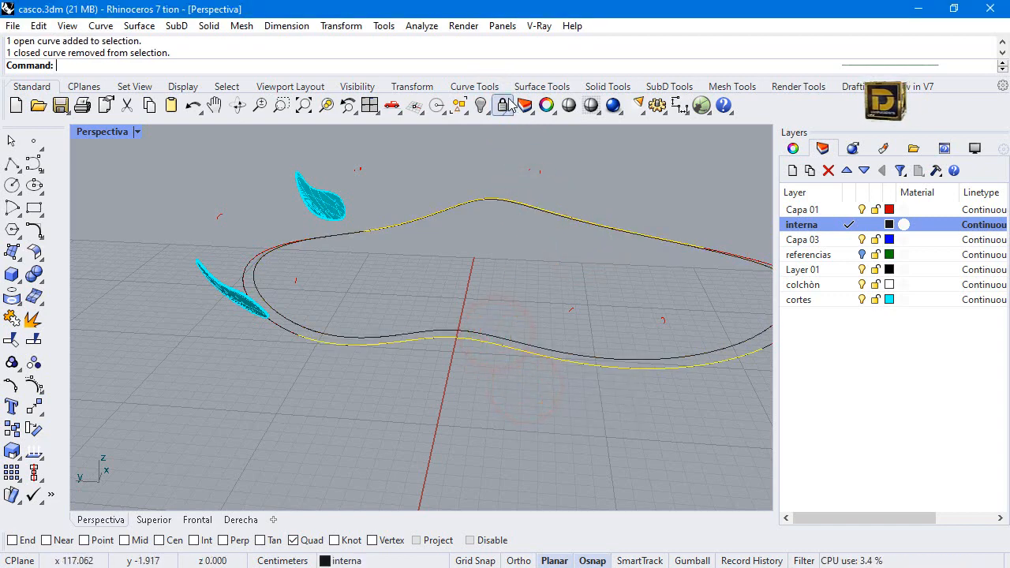
click(483, 115)
click(548, 131)
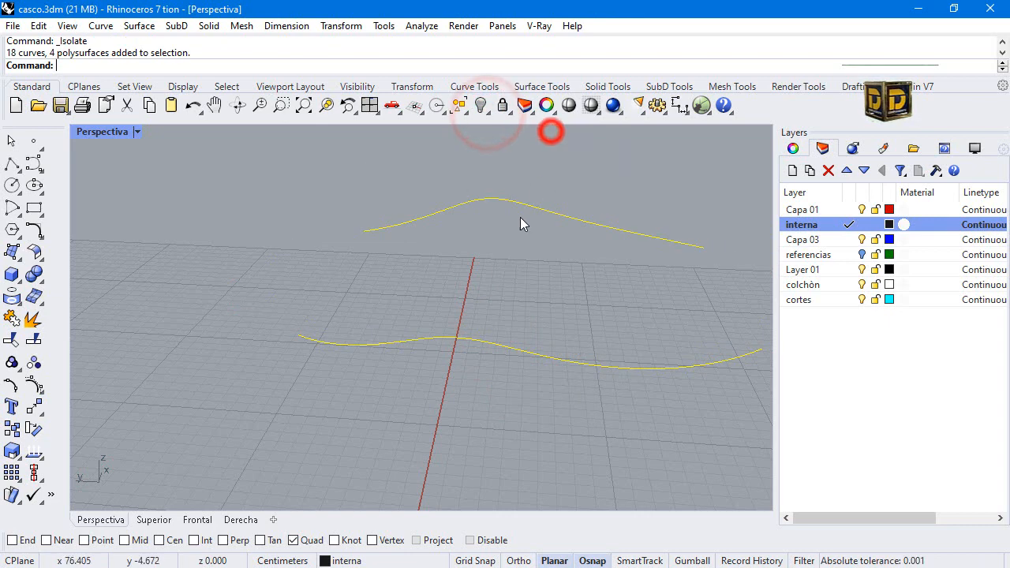
With the Near snap enabled, draw a degree-3 three-point curve hanging down from one side rim curve as a strap path.
right_drag(389, 304, 473, 341)
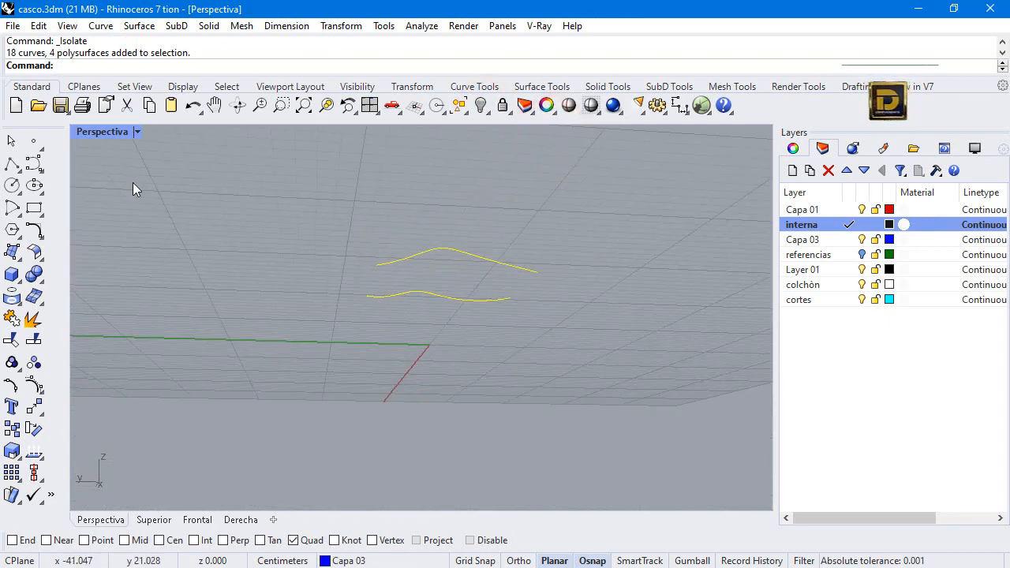
double_click(102, 131)
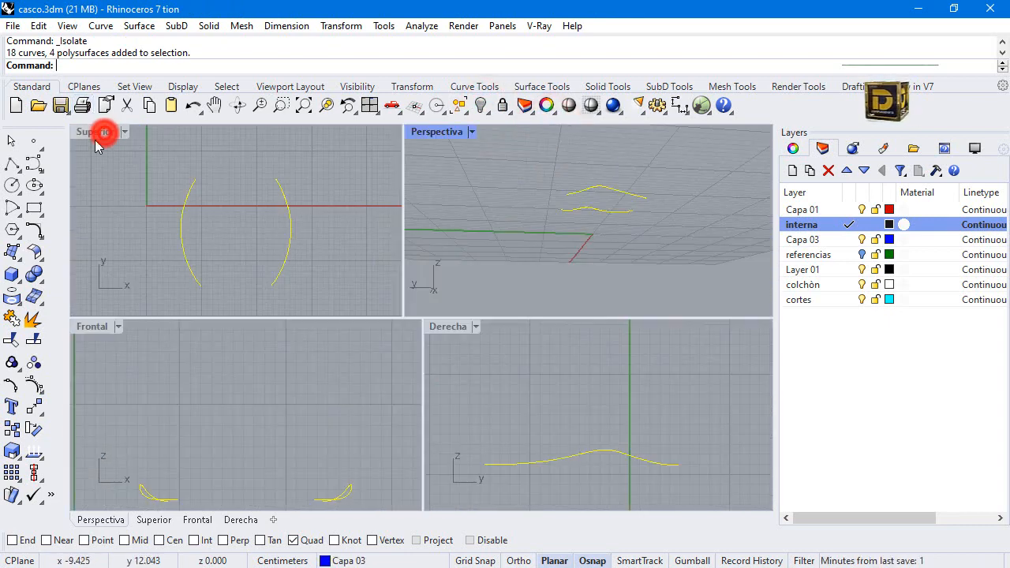
click(33, 162)
scroll(491, 411, down, 2)
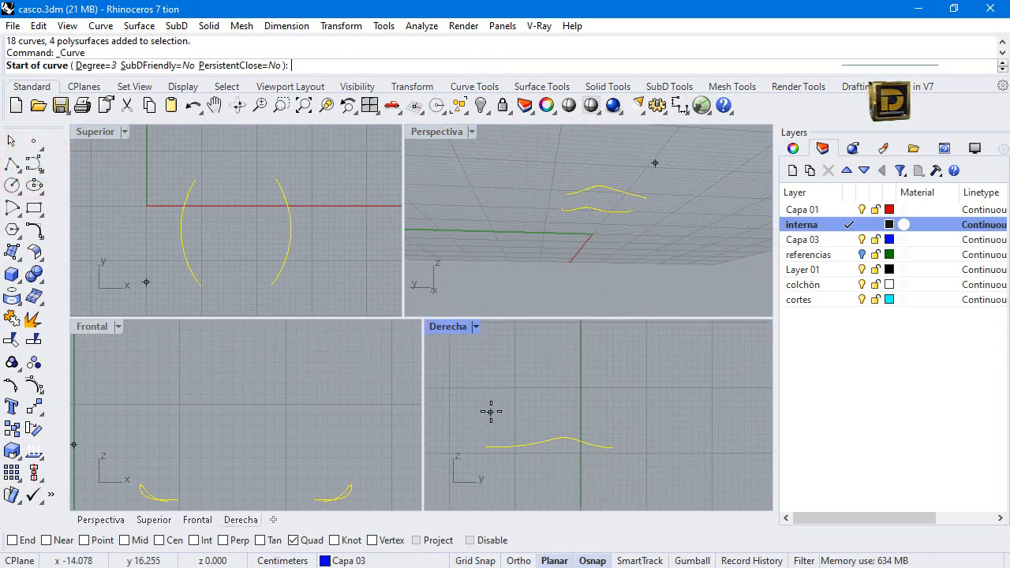
scroll(491, 454, up, 2)
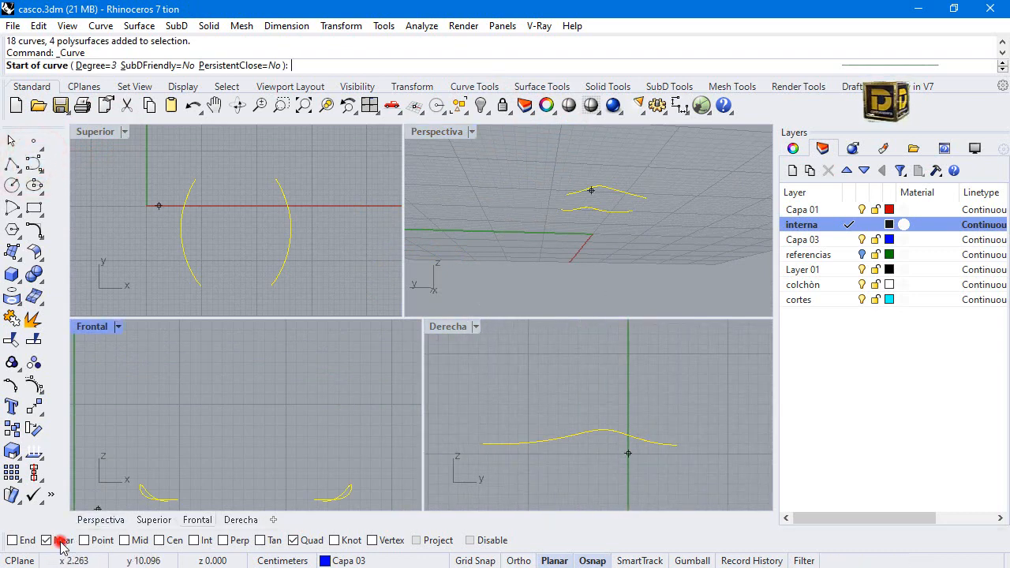
right_drag(574, 158, 548, 209)
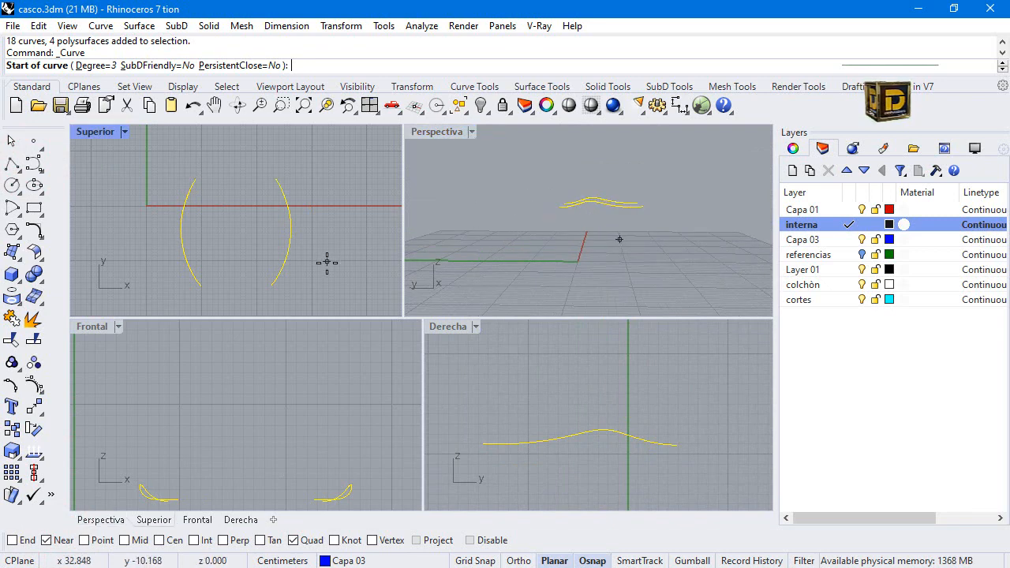
click(282, 265)
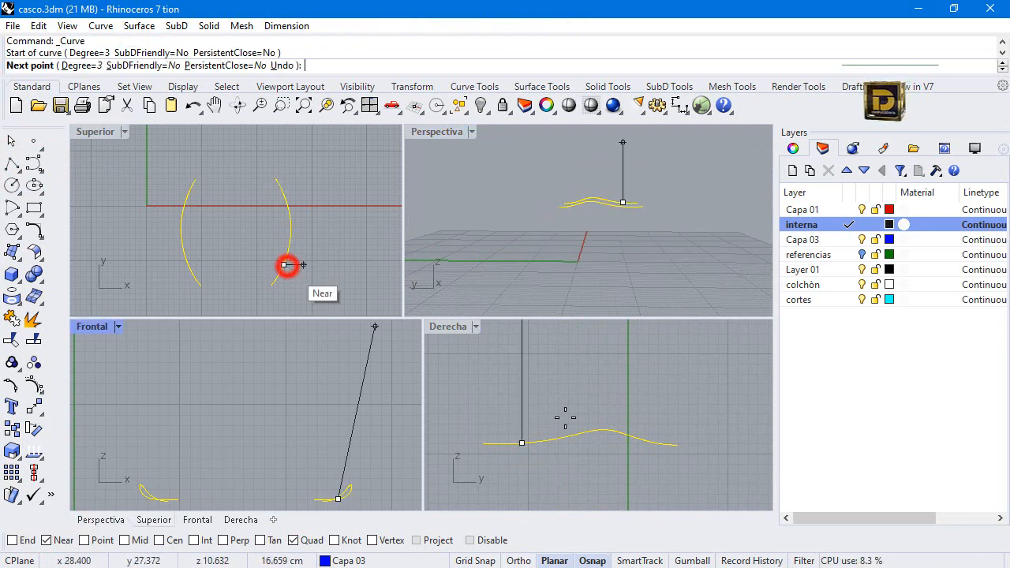
scroll(548, 450, down, 5)
scroll(537, 435, up, 6)
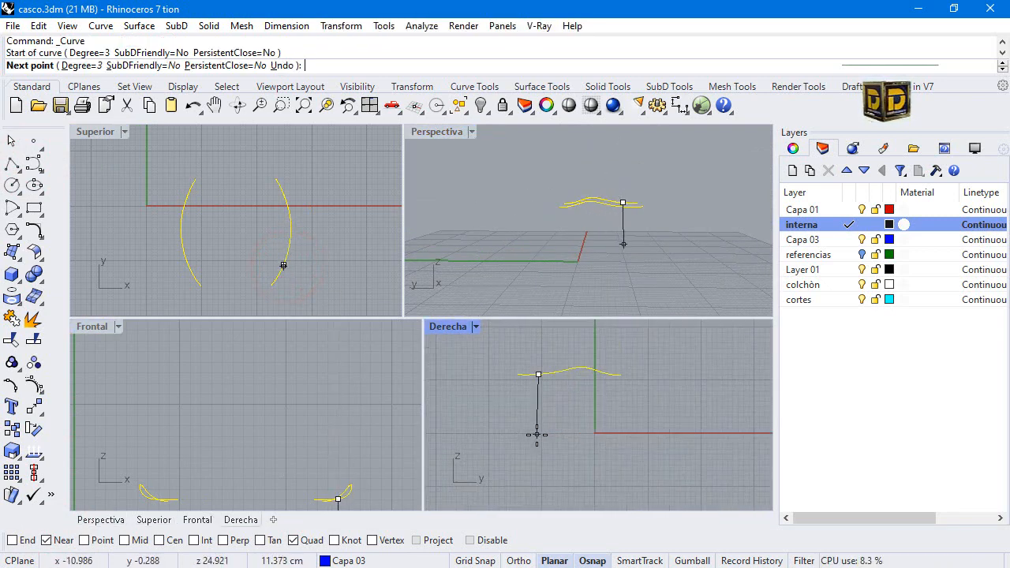
click(536, 403)
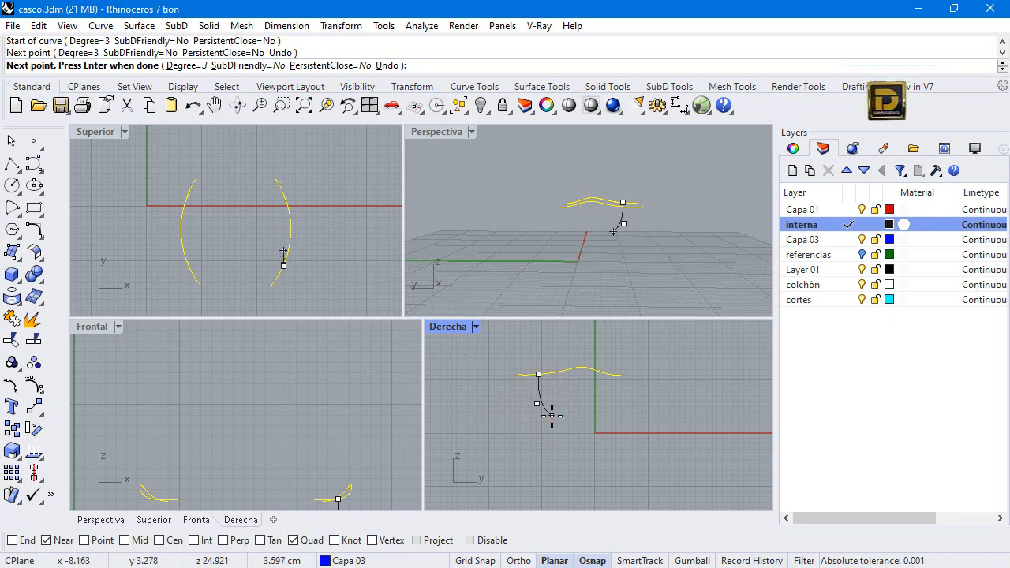
scroll(551, 412, down, 2)
scroll(266, 401, down, 5)
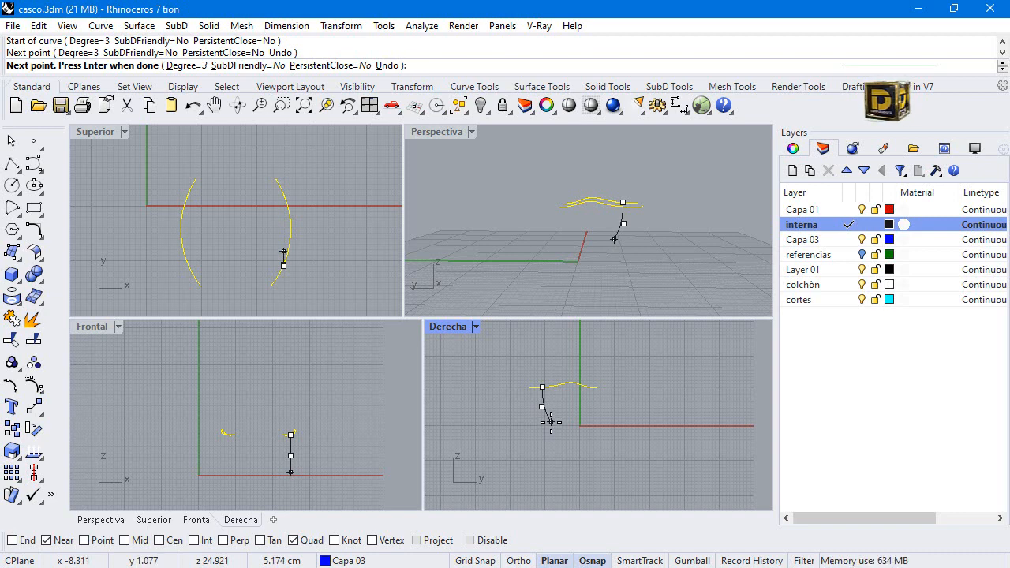
click(551, 422)
right_click(551, 422)
Draw a second degree-3 strap curve of four points, hanging from the same side rim curve near the X axis.
scroll(586, 385, up, 3)
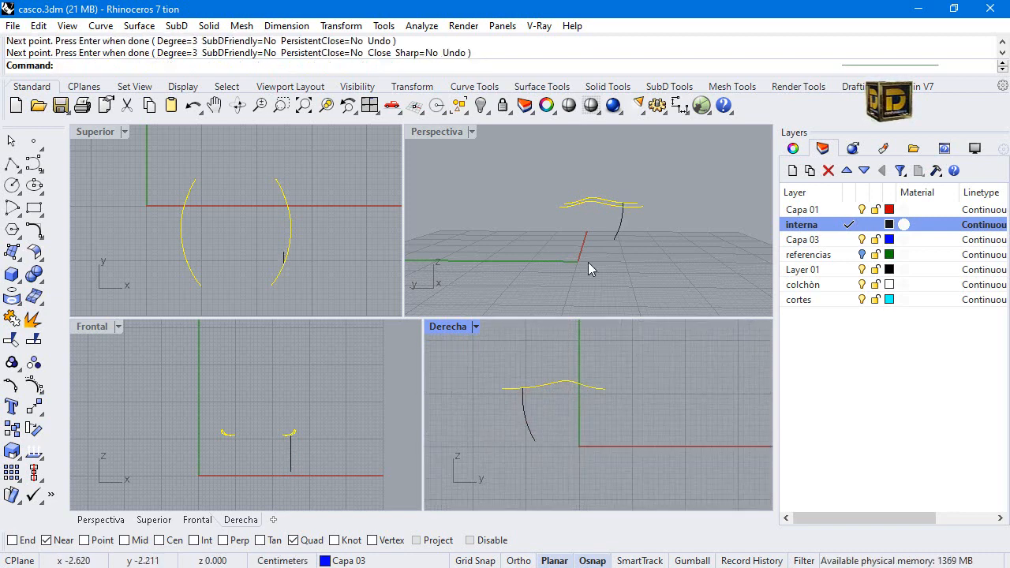
right_click(588, 268)
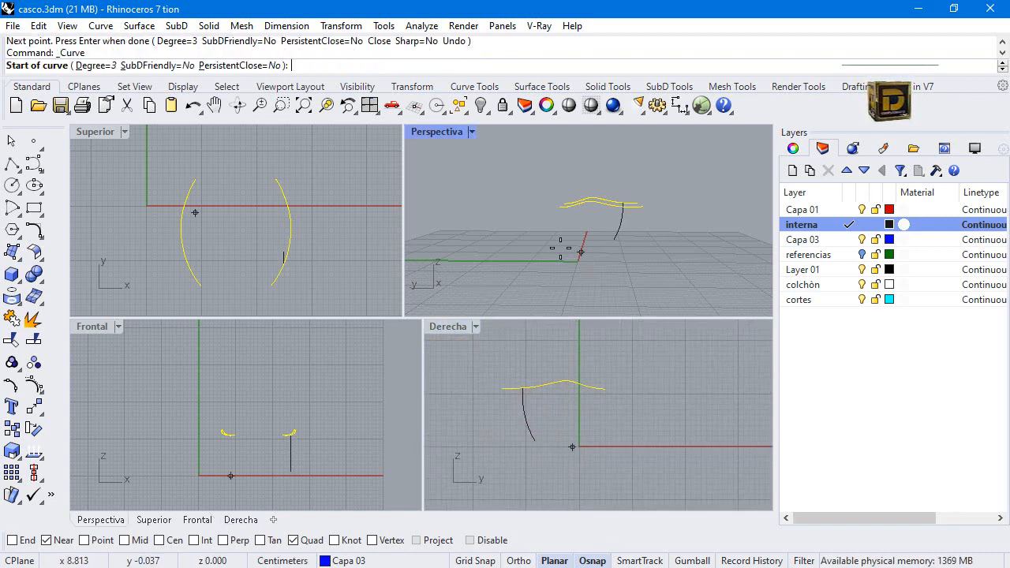
click(287, 204)
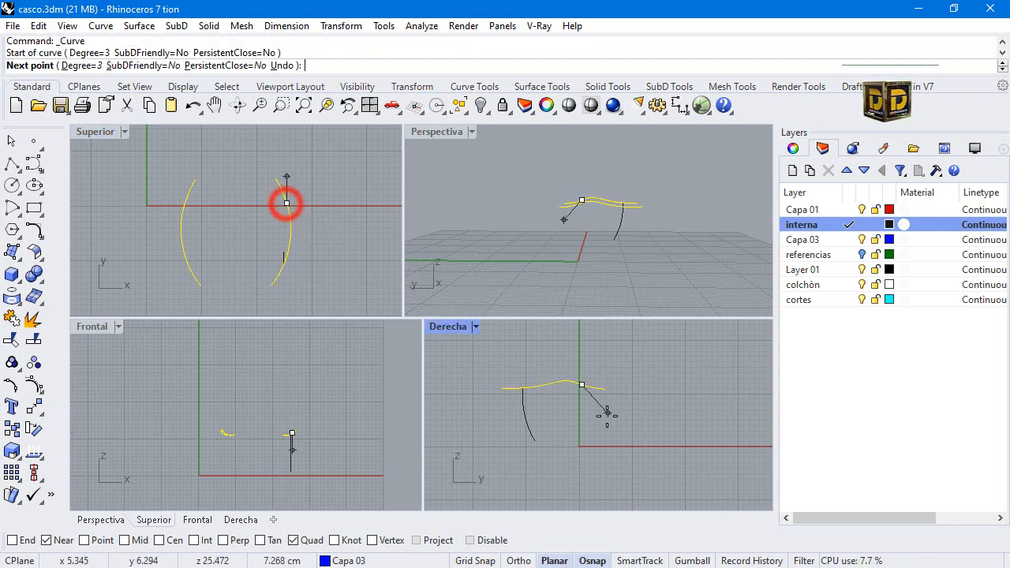
click(581, 413)
click(570, 442)
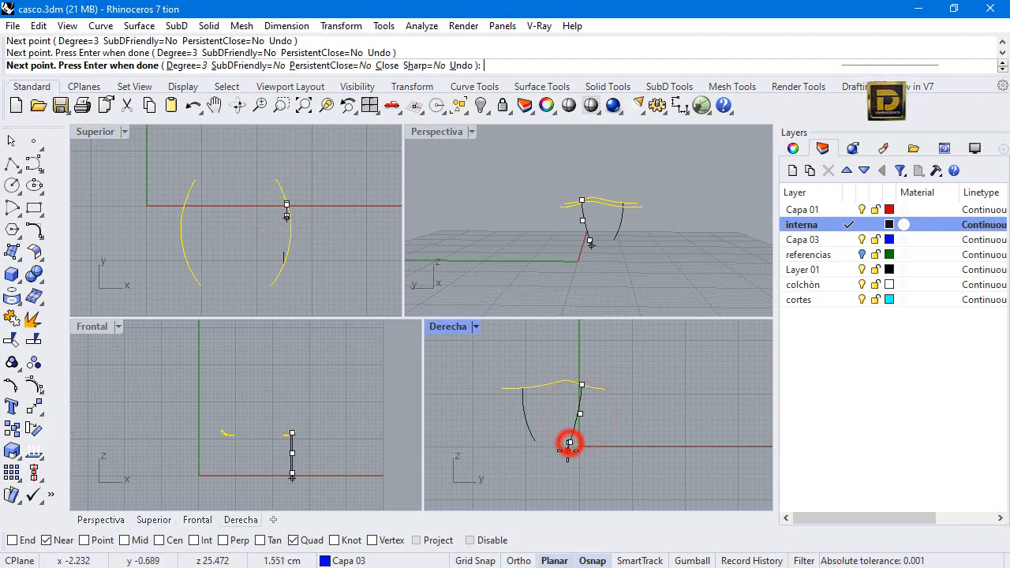
click(567, 450)
key(Return)
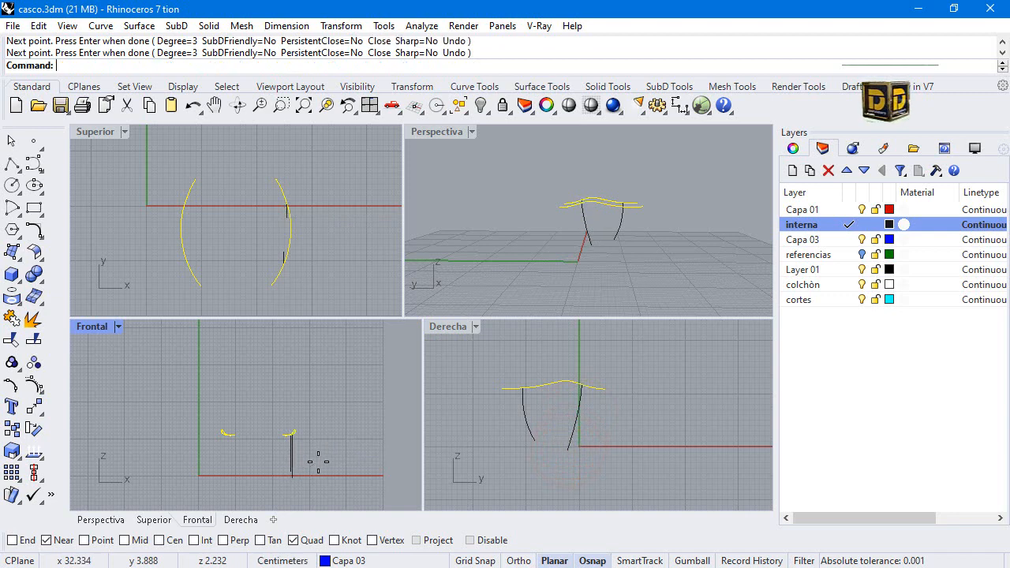
Edit the control points of both strap curves in the front view so they bow outward and their lower ends curve inward and down.
mouse_move(318, 462)
mouse_down()
mouse_move(278, 488)
mouse_move(260, 440)
mouse_move(309, 450)
mouse_move(305, 493)
mouse_move(271, 482)
mouse_up()
click(34, 382)
scroll(308, 475, up, 2)
scroll(314, 416, down, 1)
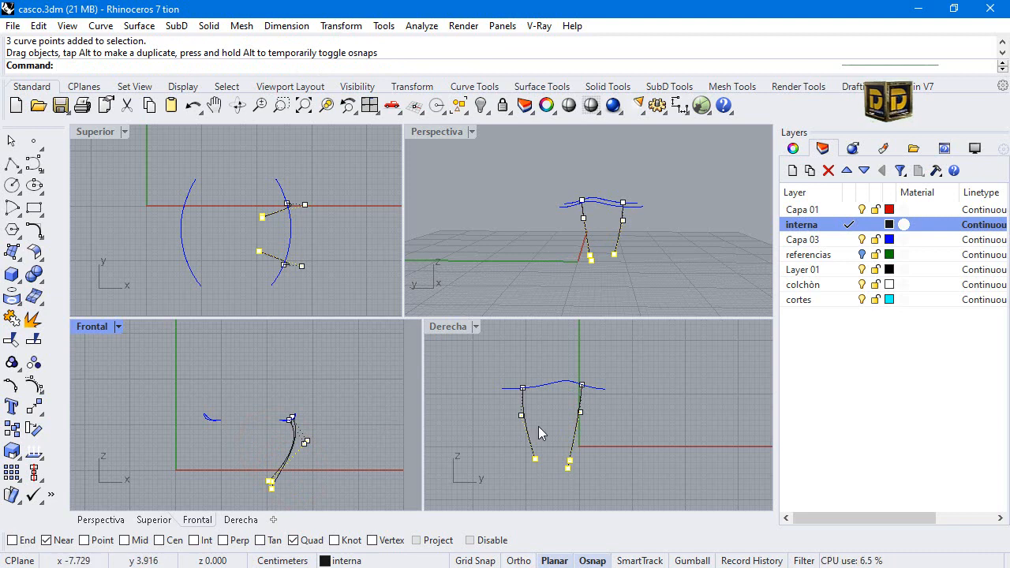
click(558, 442)
scroll(557, 438, up, 2)
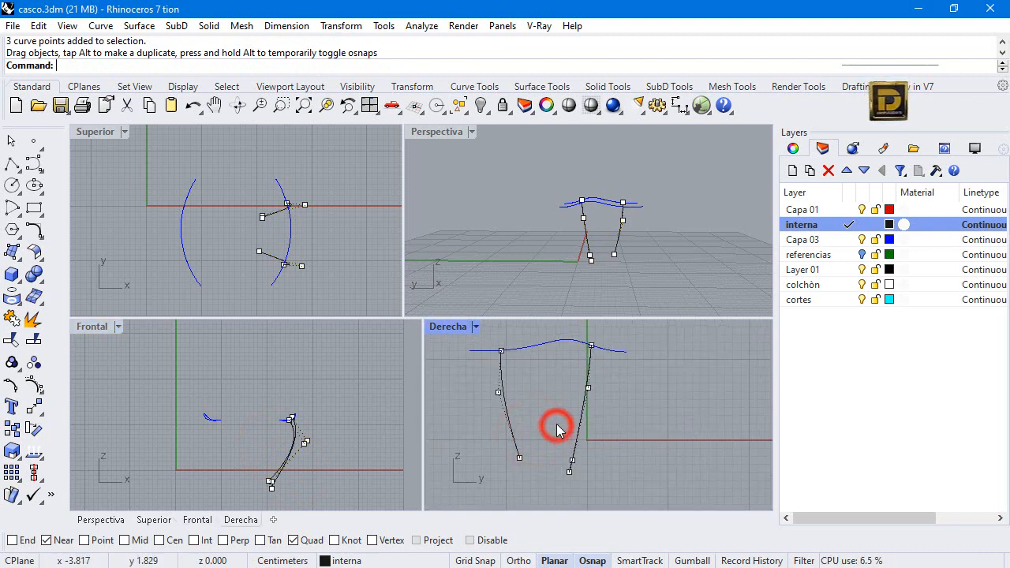
key(Escape)
Move the lower end control point of the strap curve farther from the X axis downward and toward the other strap.
click(517, 446)
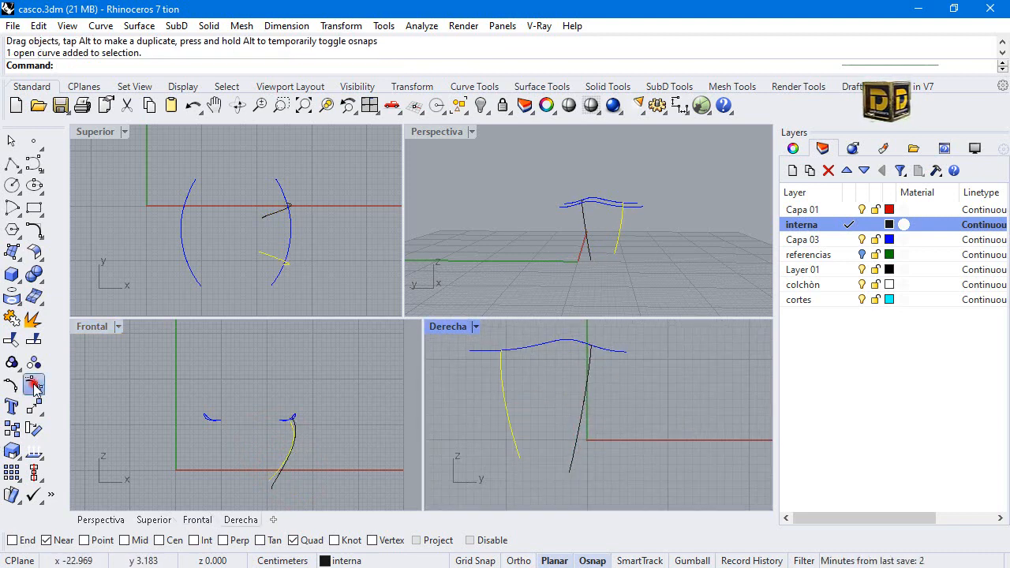
click(33, 386)
drag(519, 460, 529, 477)
key(Escape)
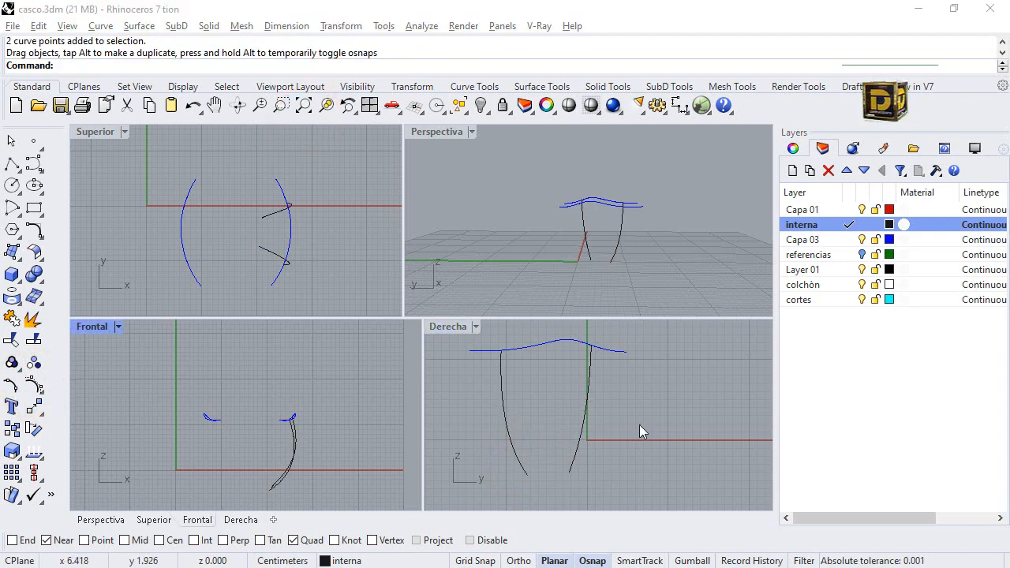
Select both strap curves and draw a straight reference polyline between the matching ends of the two side rim curves, using only the End snap.
drag(648, 424, 431, 453)
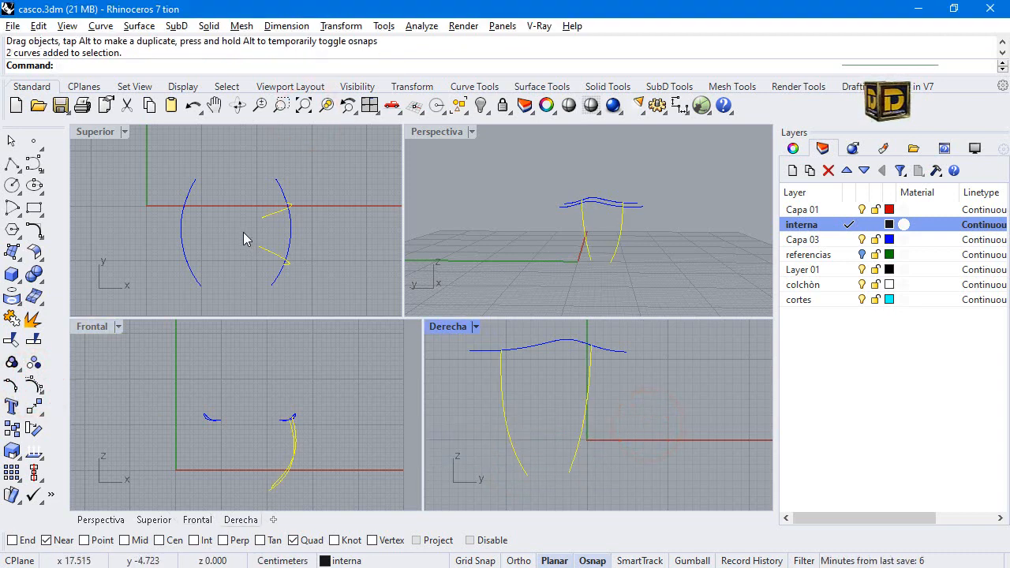
click(11, 163)
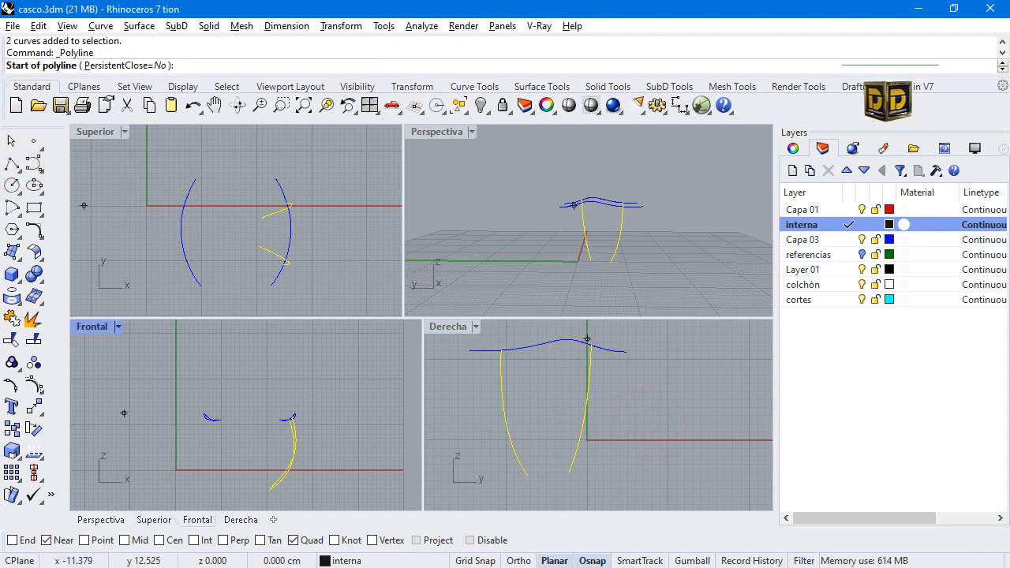
right_click(24, 541)
click(384, 70)
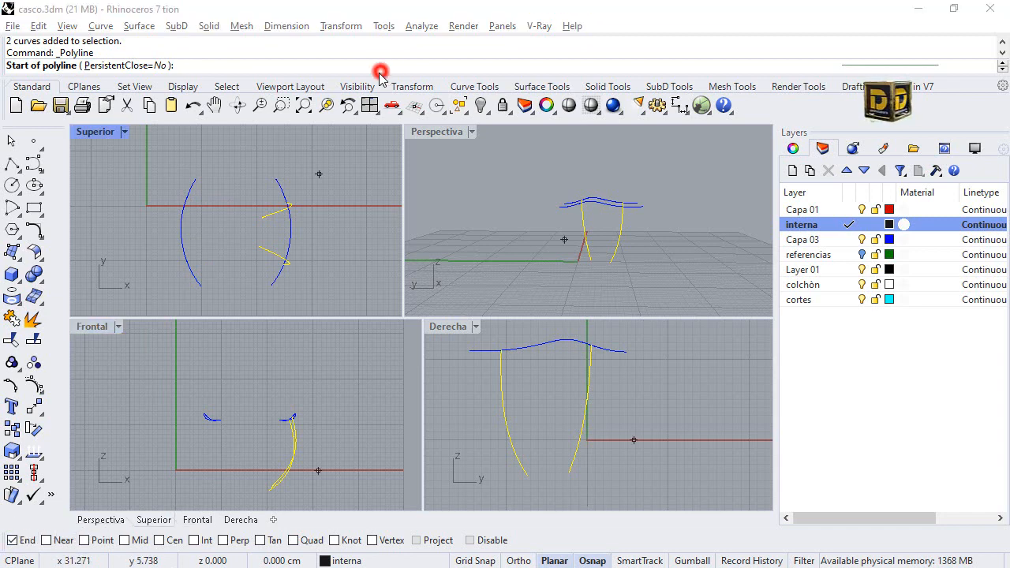
click(196, 179)
click(272, 174)
right_click(272, 171)
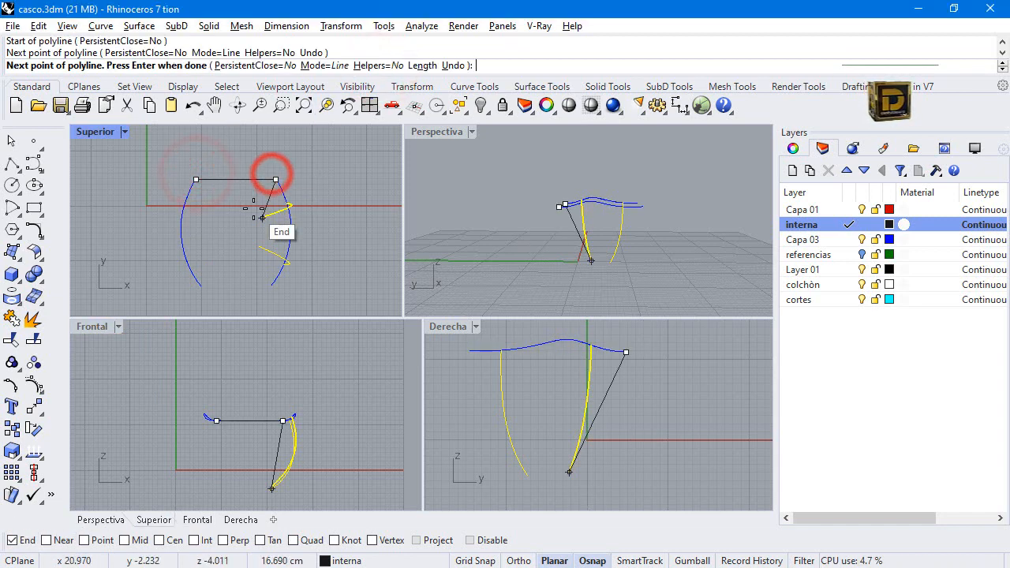
Mirror copies of both strap curves to the opposite side about the reference line's midpoint, using the Mid snap.
click(37, 408)
click(59, 436)
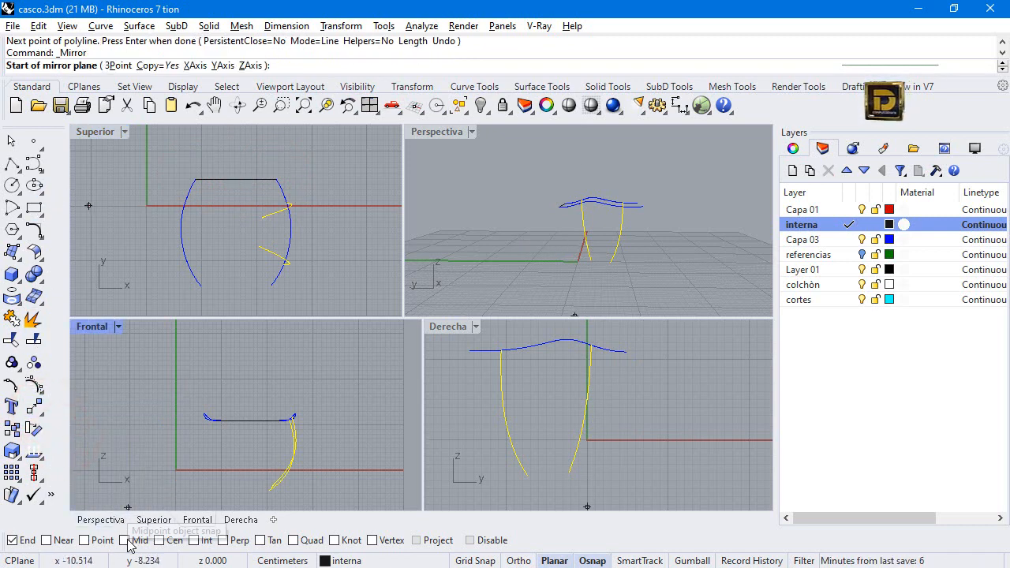
click(236, 180)
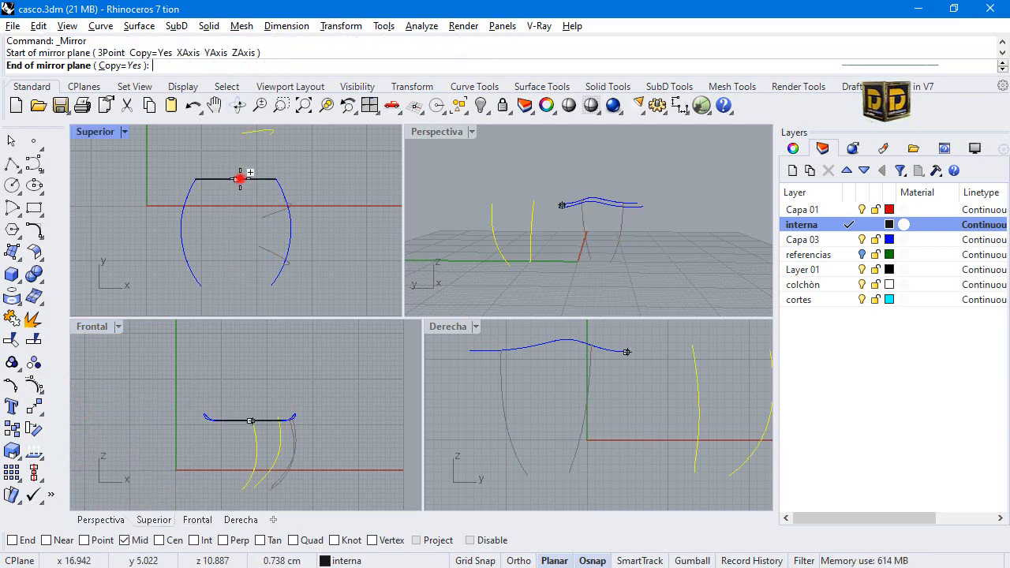
click(240, 277)
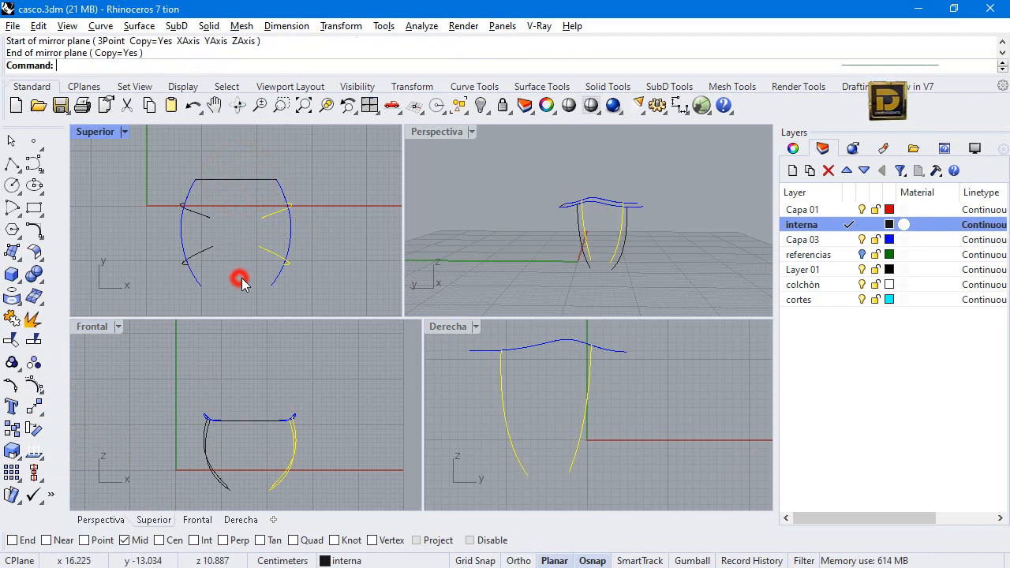
click(348, 190)
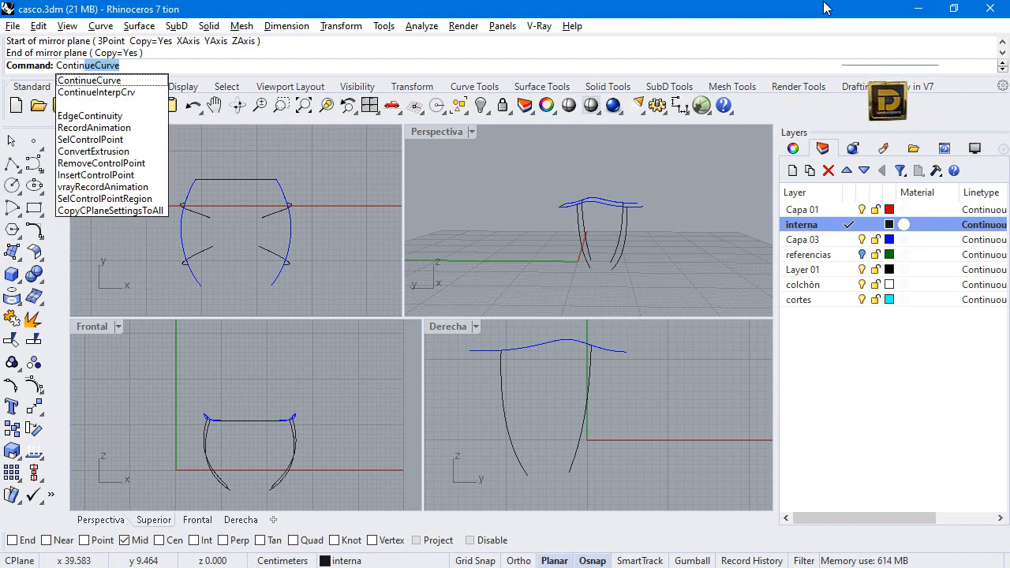
Extend the mirrored strap curve near the X axis with ContinueCurve through three bottom points to the lower end of the opposite strap.
key(Return)
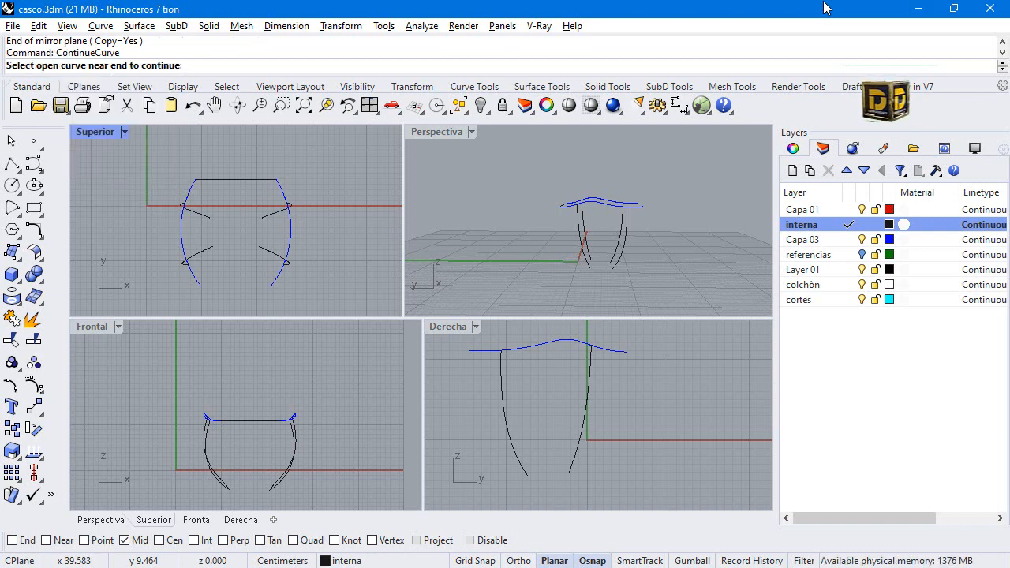
scroll(591, 263, up, 3)
click(593, 268)
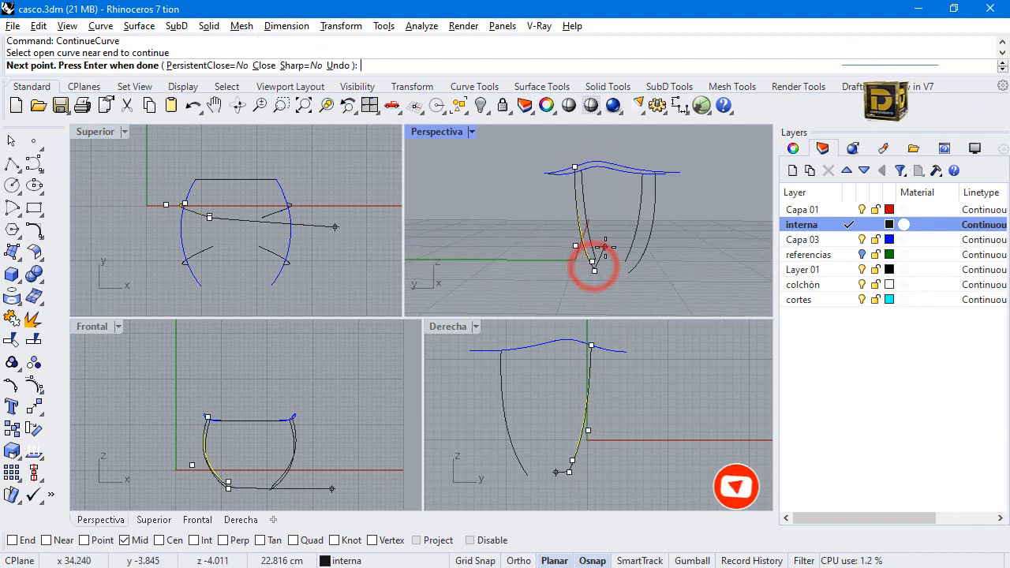
scroll(297, 416, down, 2)
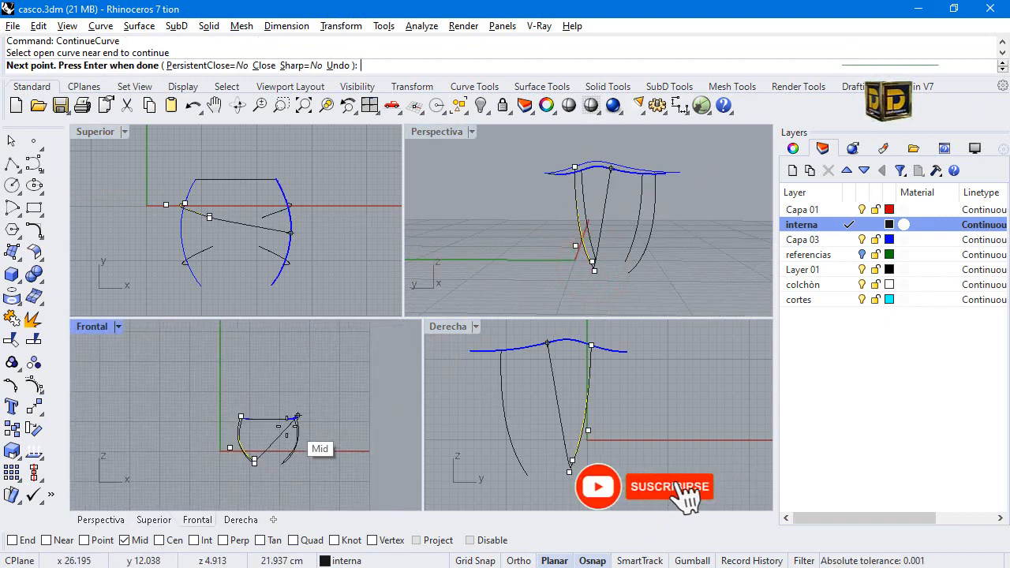
scroll(272, 442, up, 3)
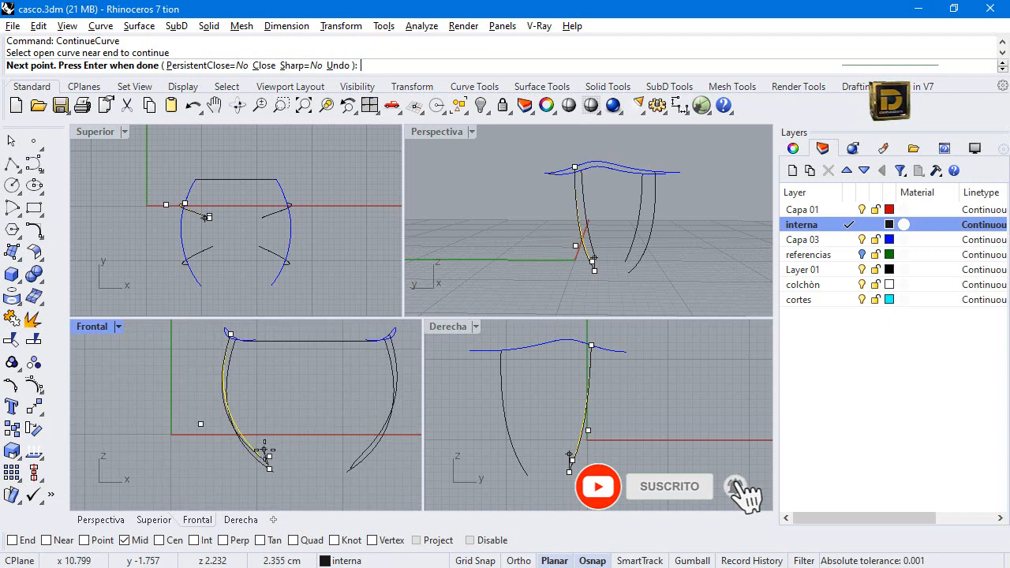
click(297, 480)
click(315, 480)
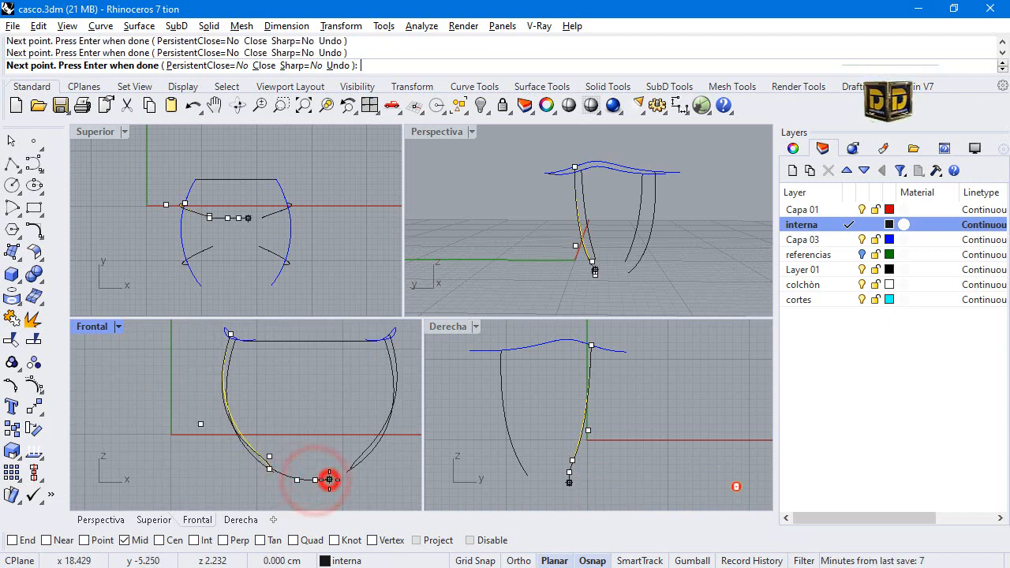
click(329, 479)
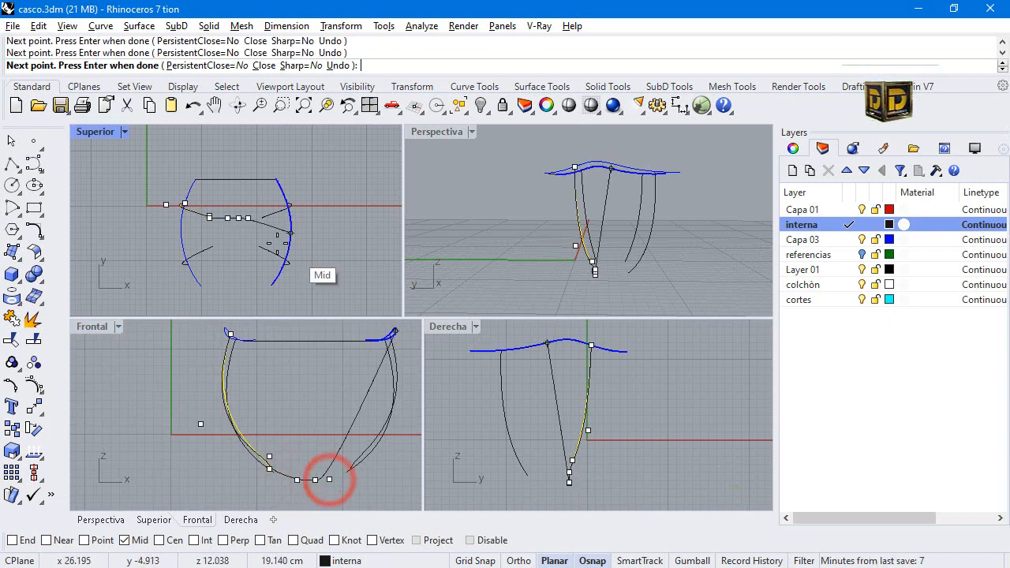
click(30, 542)
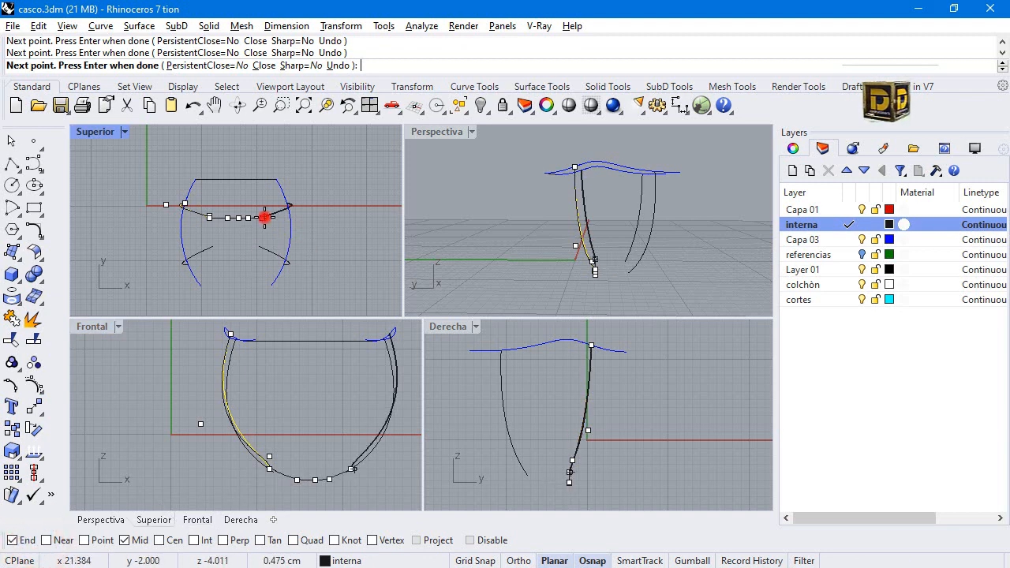
key(Return)
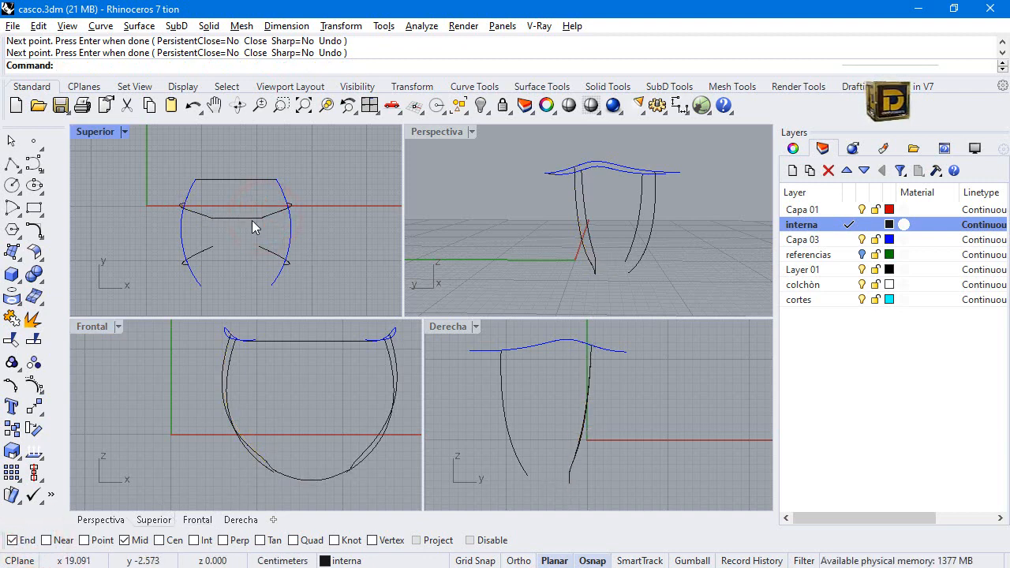
Continue the other mirrored strap curve with object snaps disabled, placing three points along the bottom arc toward the opposite strap.
click(240, 217)
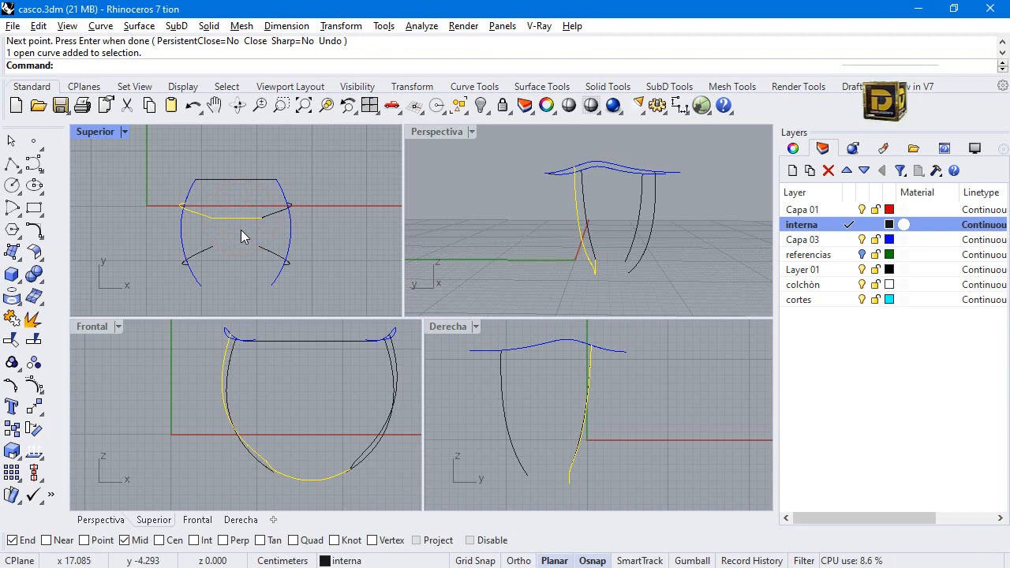
key(Return)
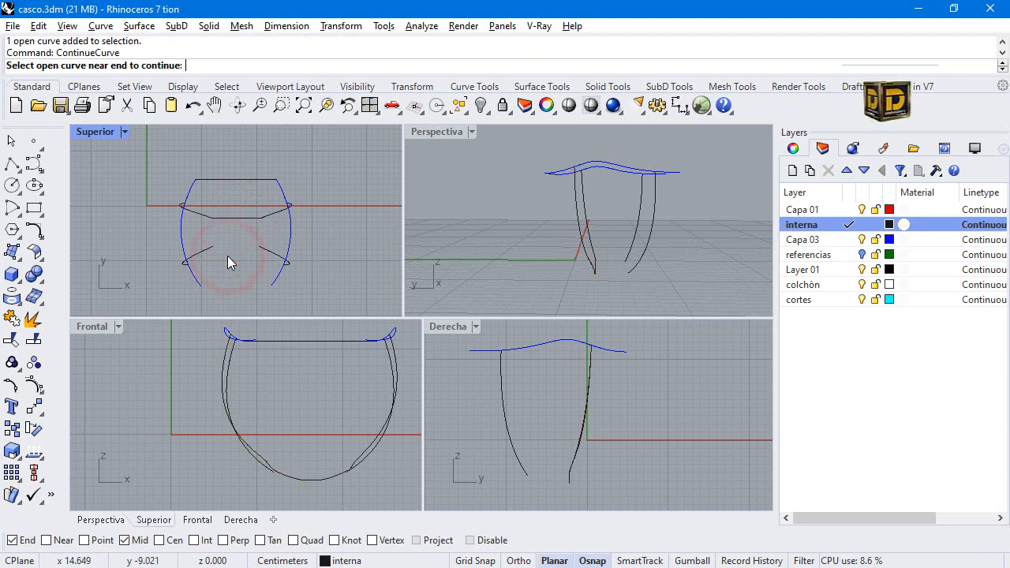
click(211, 251)
scroll(288, 485, up, 2)
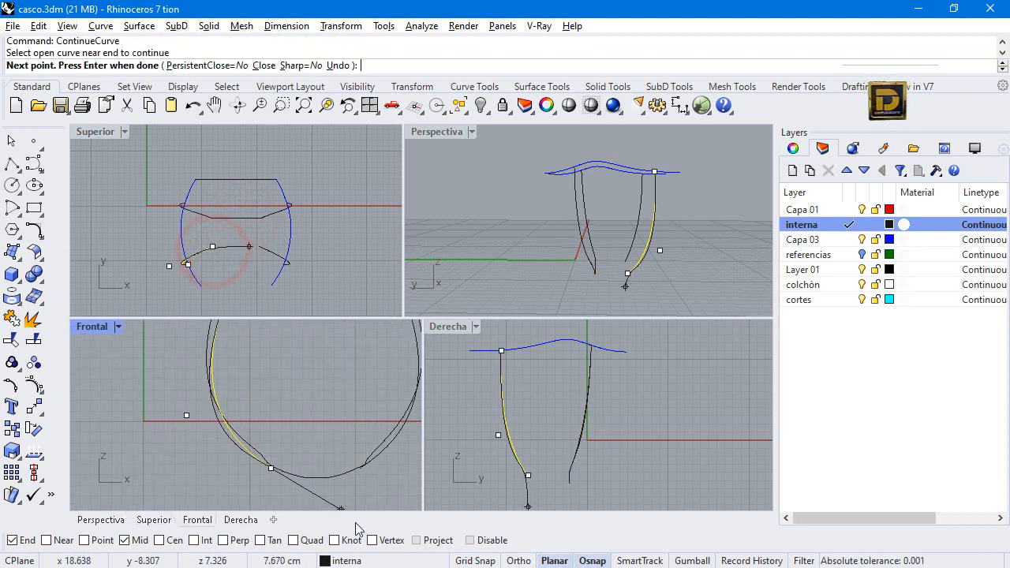
click(473, 540)
scroll(285, 476, up, 2)
click(286, 476)
click(330, 480)
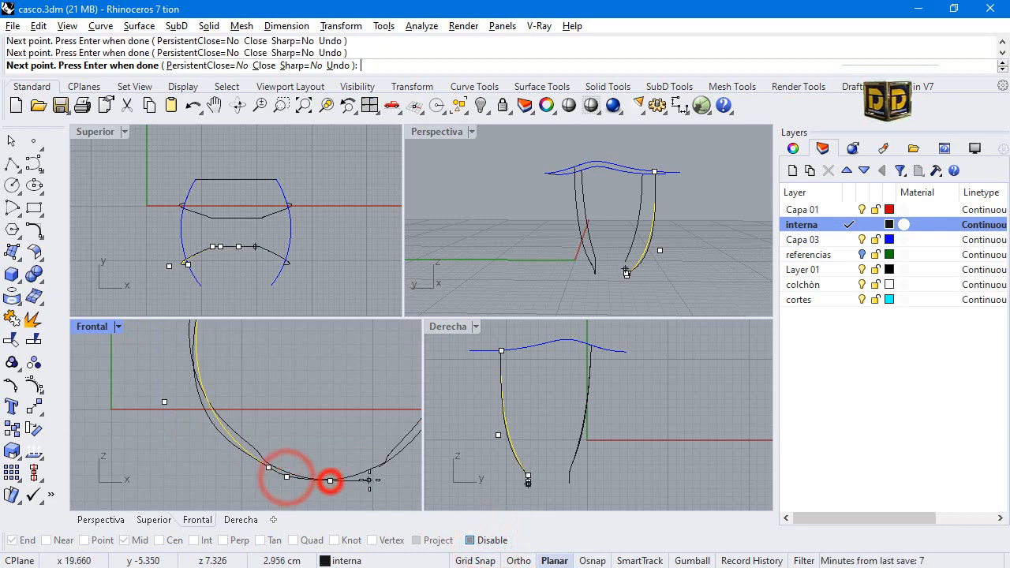
click(379, 467)
Re-enable object snaps, undo the point snapped to the rim end, and finish the continued curve at the opposite strap's lower endpoint.
click(472, 541)
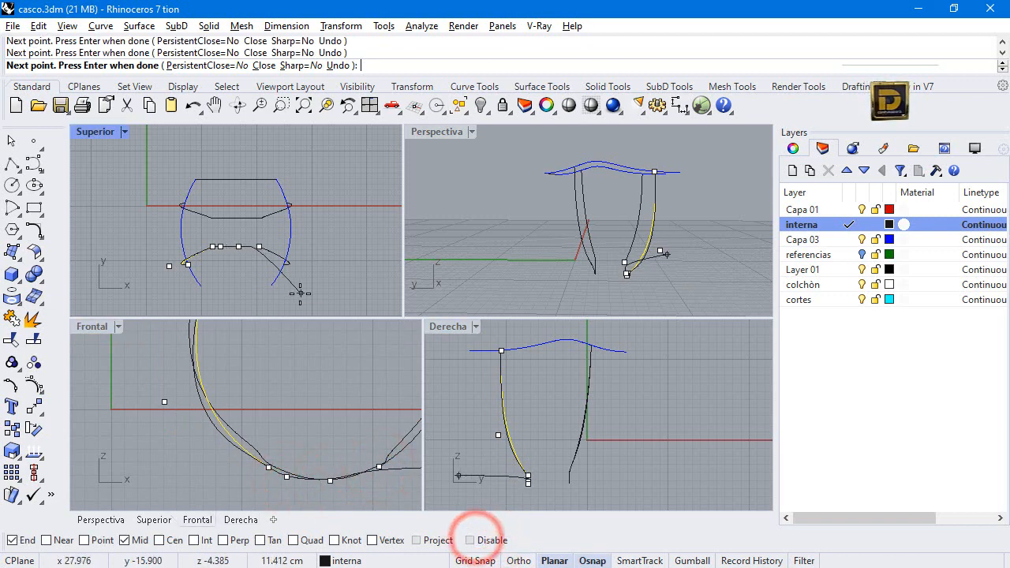
click(282, 266)
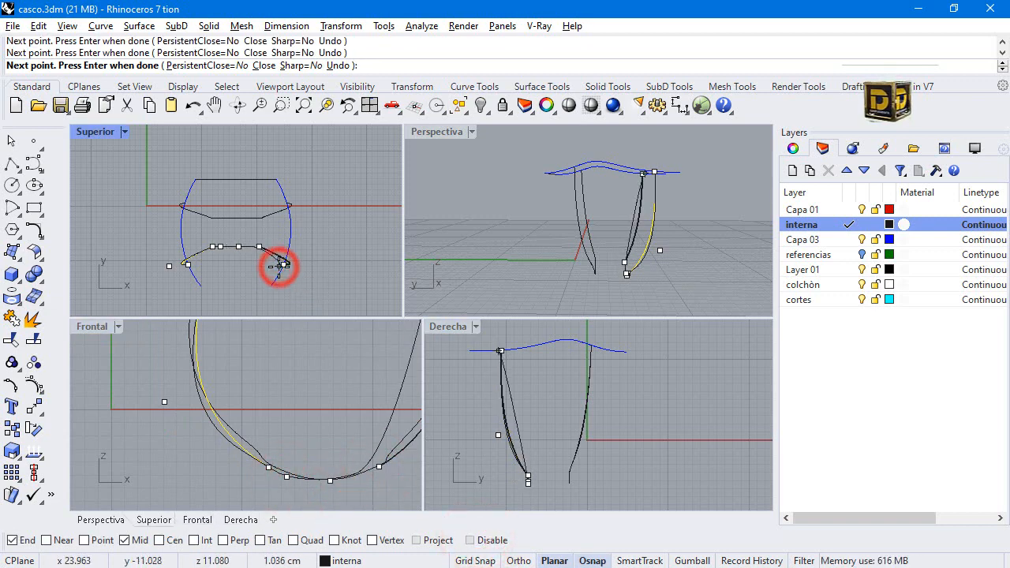
key(ctrl+z)
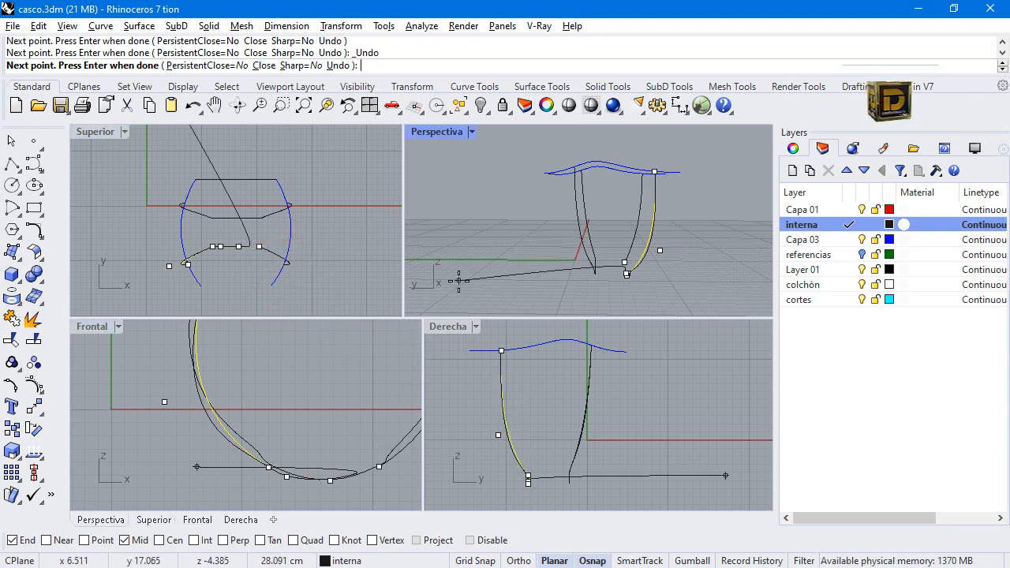
scroll(625, 272, up, 5)
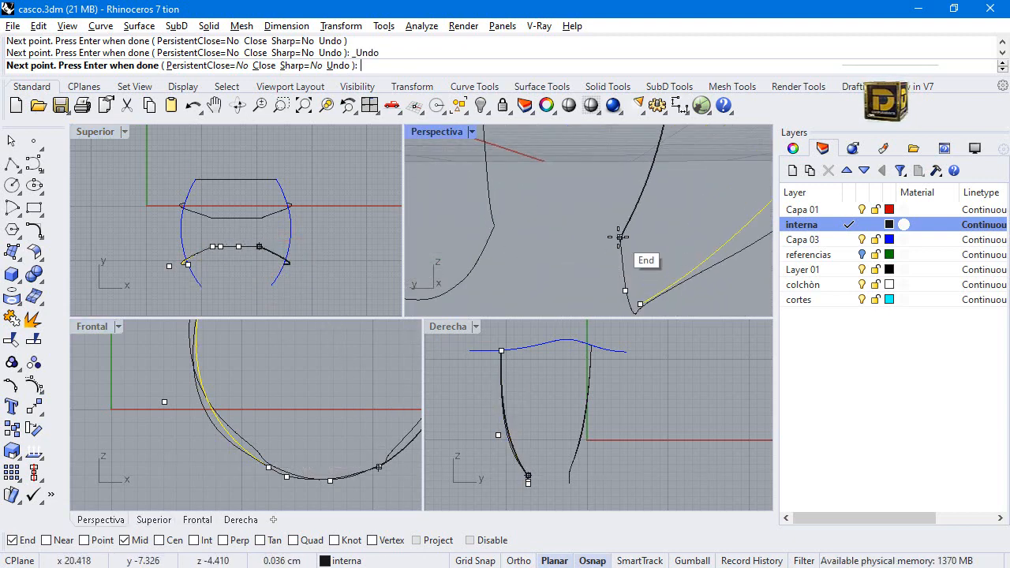
right_click(613, 230)
Finish the continued curve and move the bottom control points of the strap curve near the X axis toward the other strap, rounding its arc.
right_drag(503, 224, 517, 219)
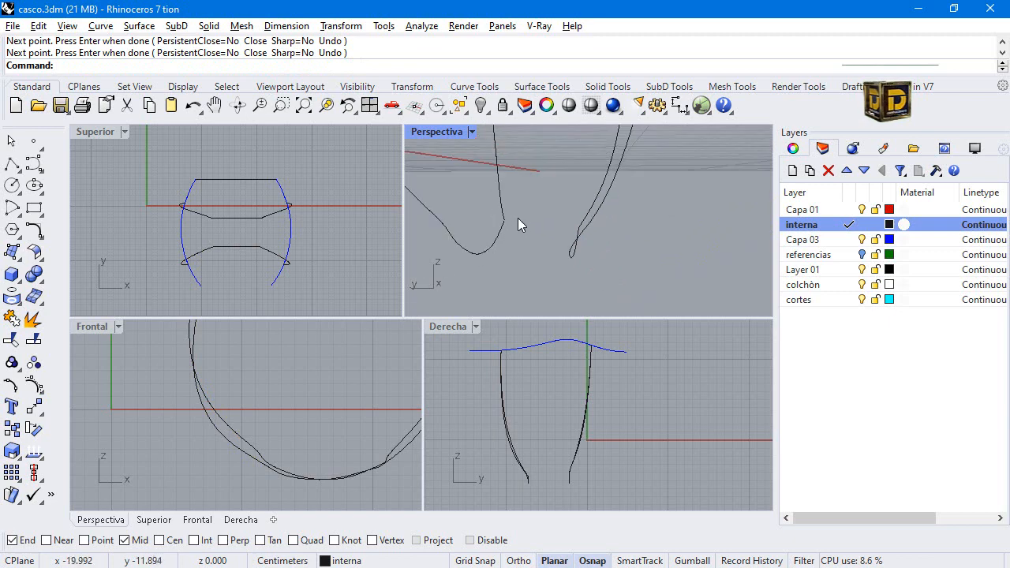
click(507, 226)
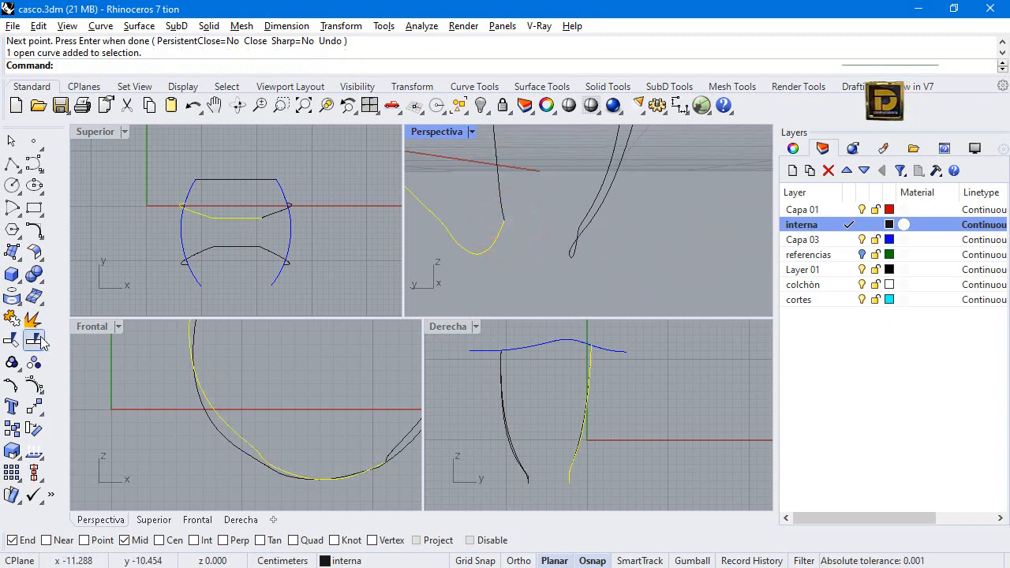
click(35, 384)
scroll(254, 238, up, 3)
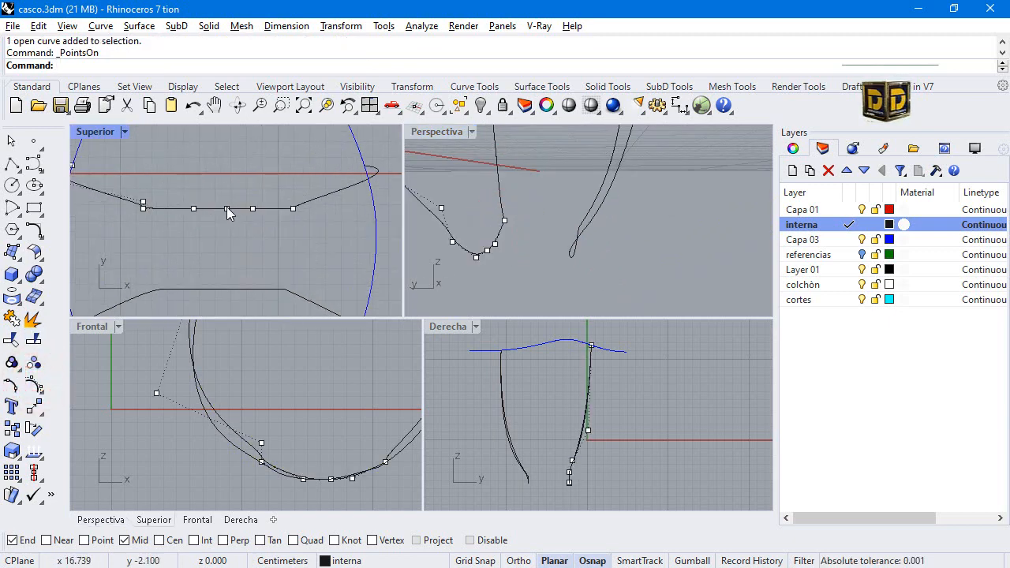
click(225, 209)
drag(224, 218, 193, 218)
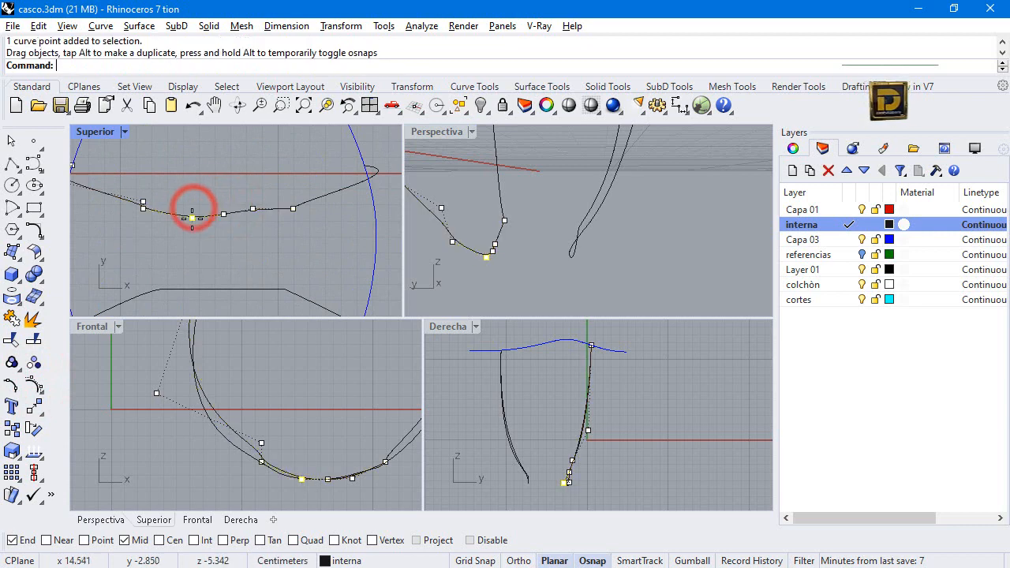
click(253, 209)
drag(253, 210, 255, 214)
scroll(261, 215, down, 3)
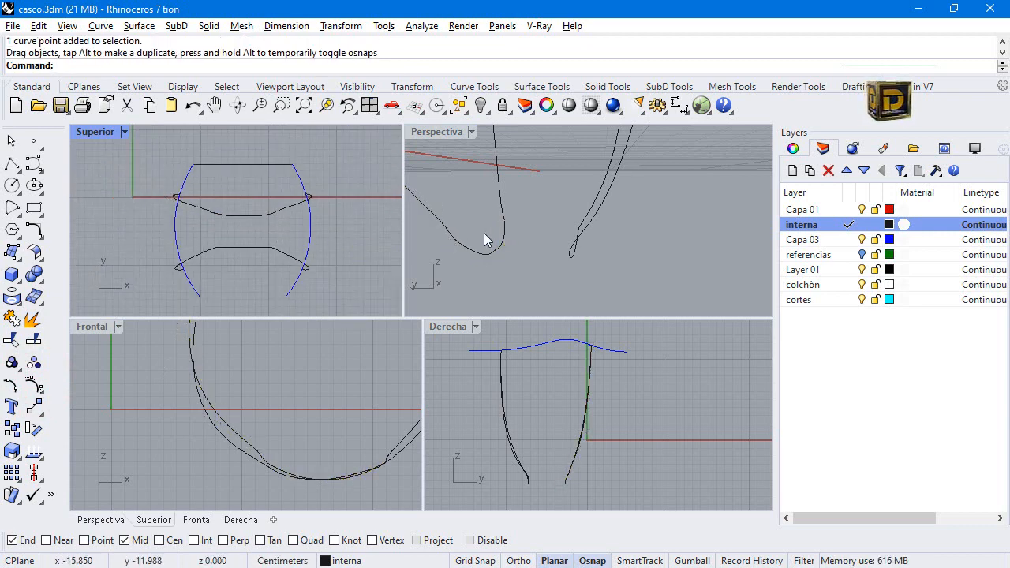
Show the other continued strap curve's control points and move its two bottom middle points toward the first strap to round the arc.
right_drag(494, 239, 577, 248)
click(575, 247)
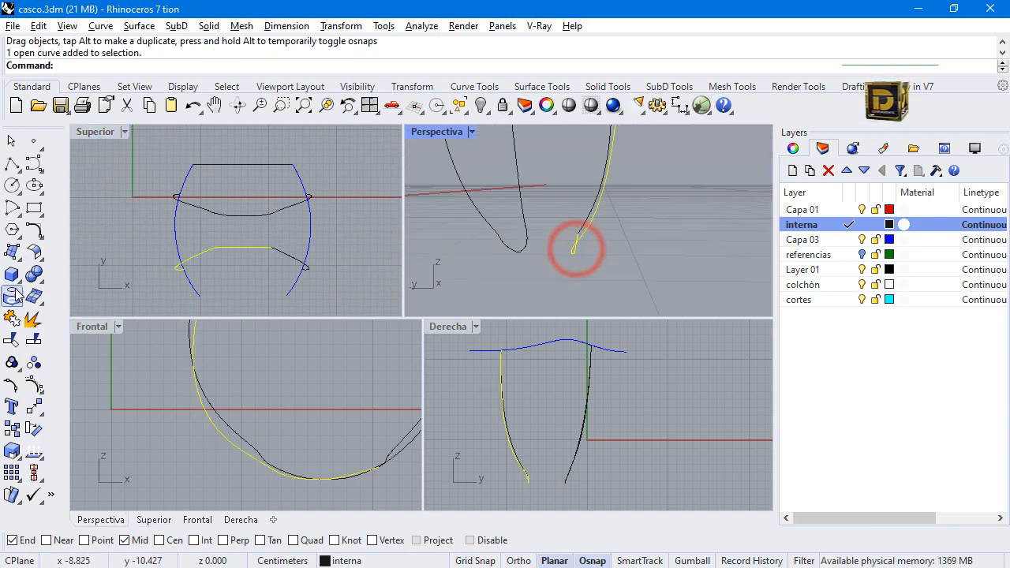
click(31, 383)
scroll(233, 252, up, 3)
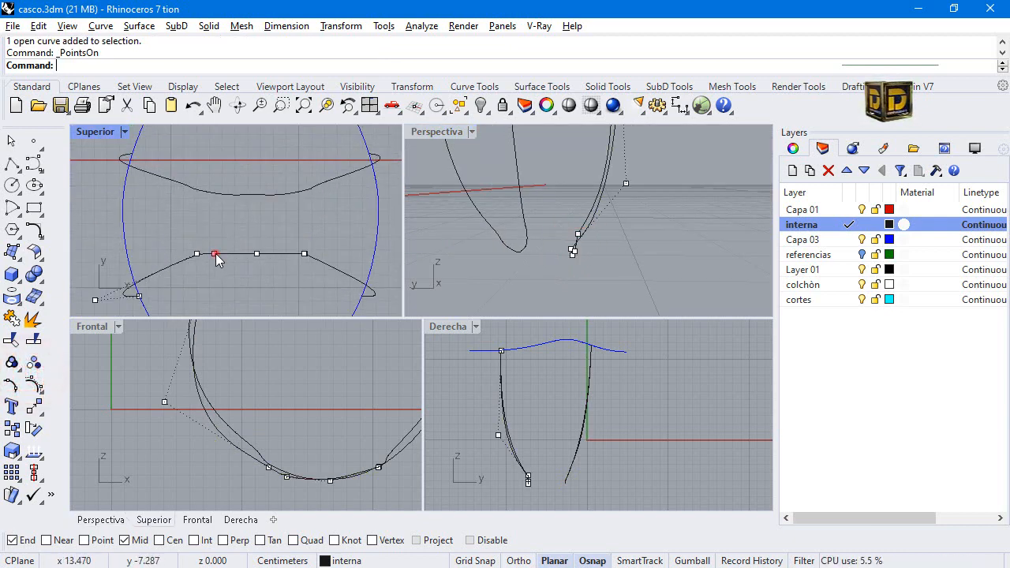
drag(209, 263, 263, 242)
click(255, 253)
click(256, 266)
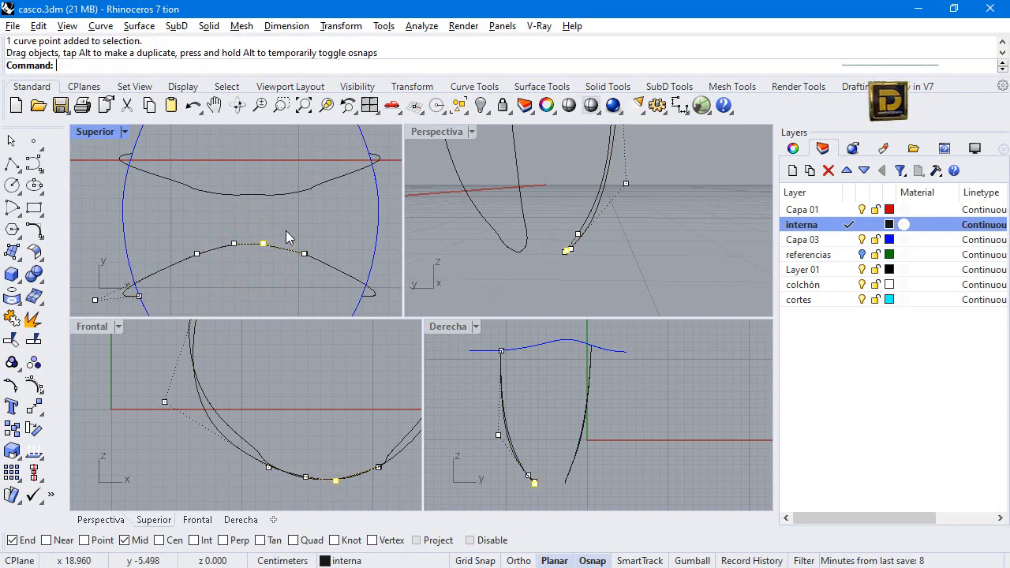
key(Escape)
key(Escape)
Trim both blue rim curves in the Derecha view, removing the ends that extend beyond the strap curves.
right_drag(588, 252, 589, 253)
scroll(589, 253, down, 6)
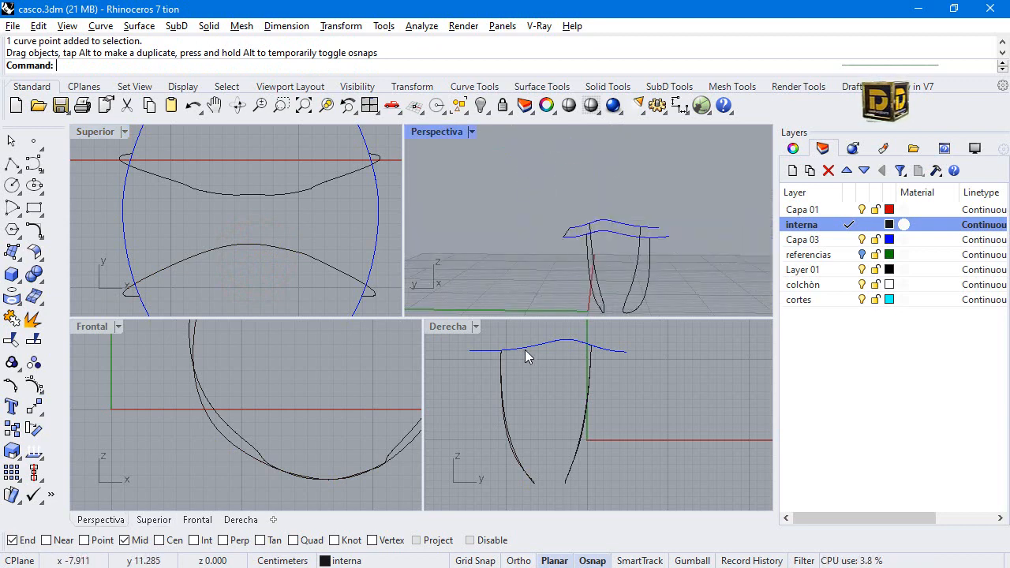
drag(538, 326, 528, 358)
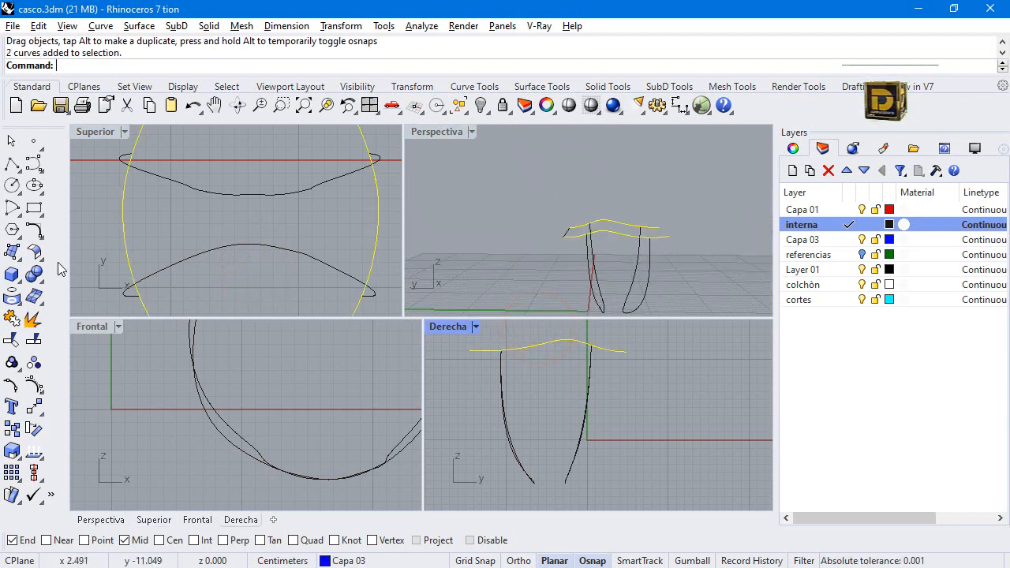
click(35, 341)
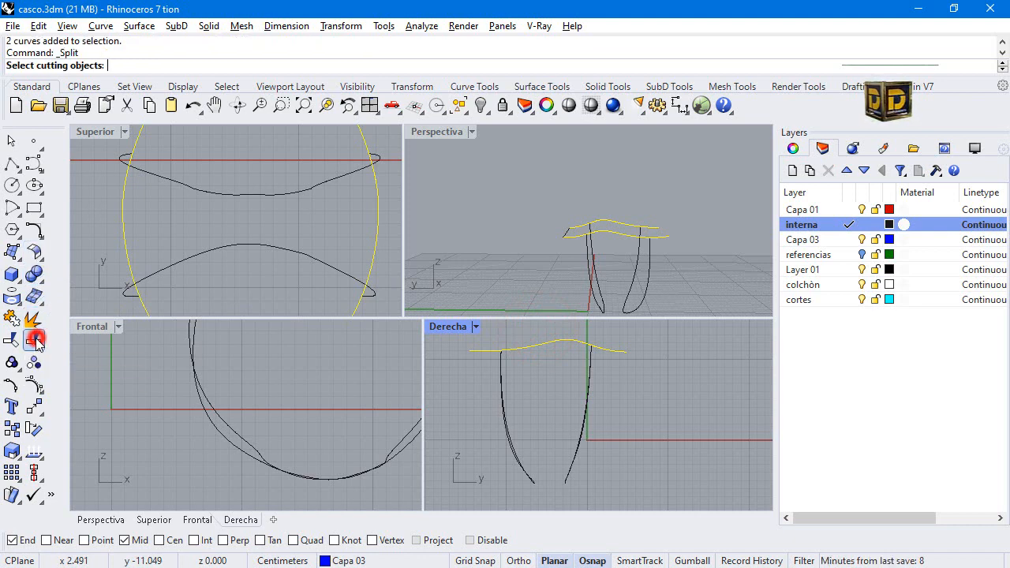
click(476, 329)
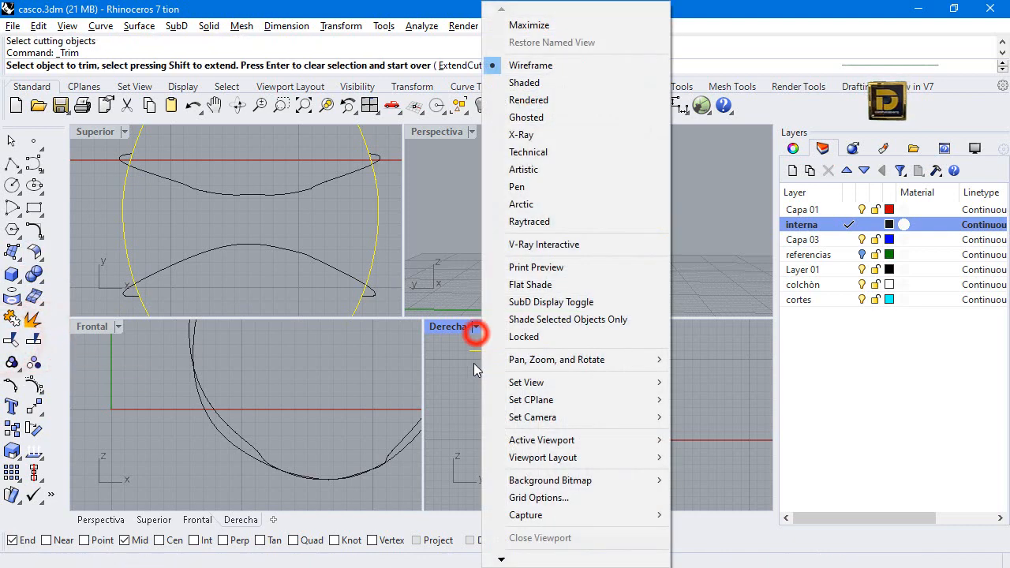
click(477, 350)
click(623, 338)
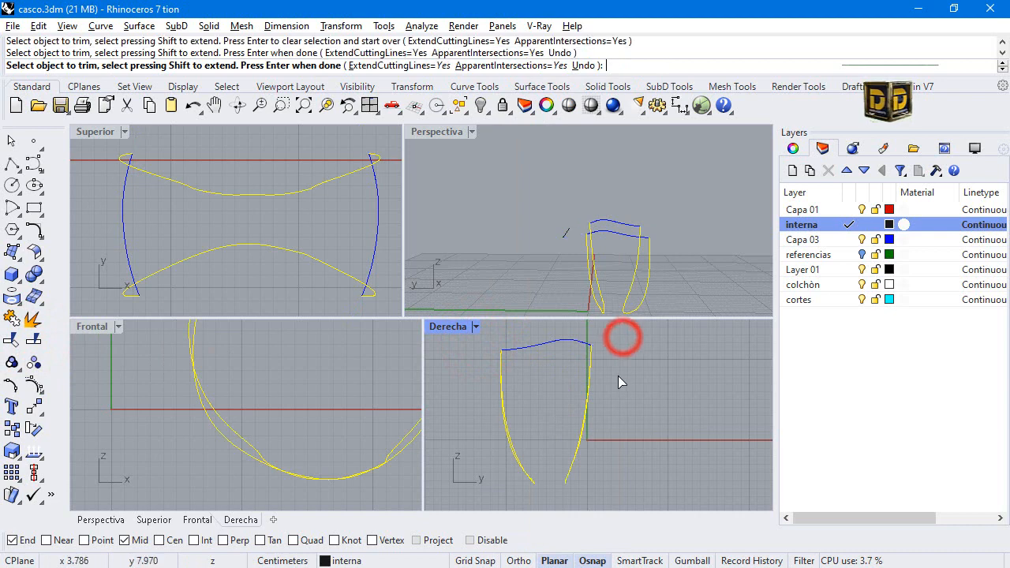
right_click(618, 376)
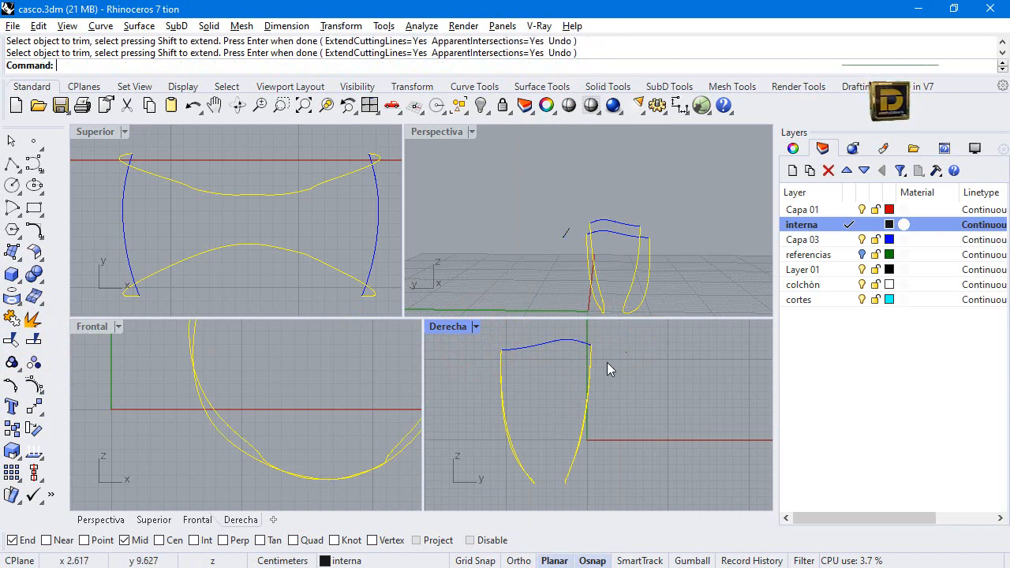
Join the two segments of each strap curve so that each strap edge is one open curve.
click(569, 394)
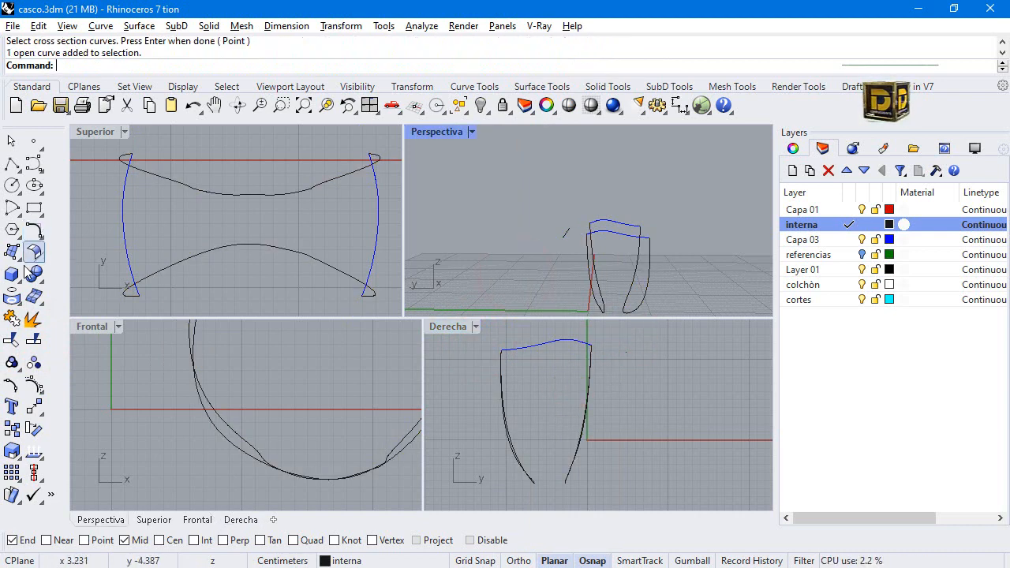
click(11, 318)
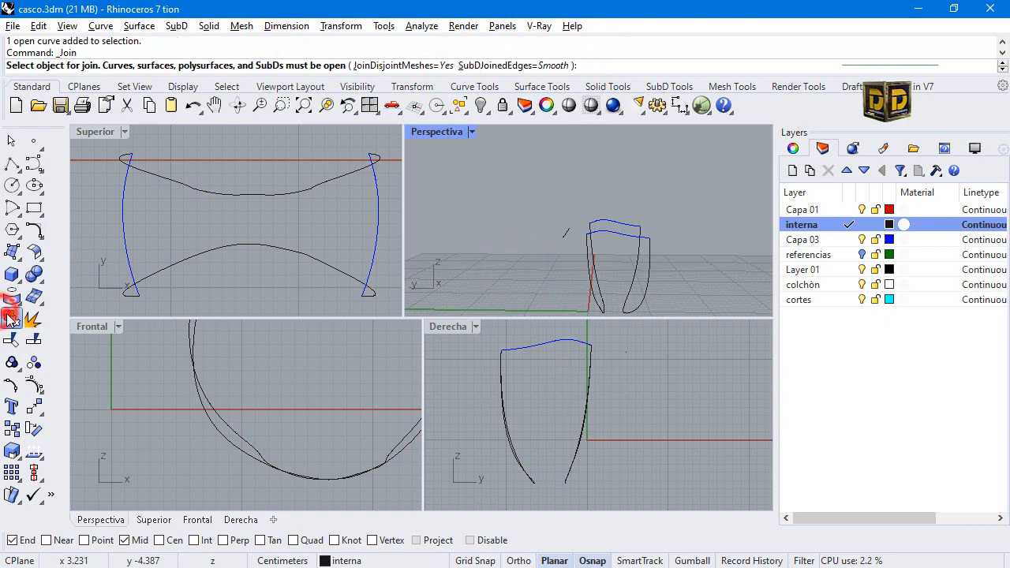
click(640, 304)
click(633, 290)
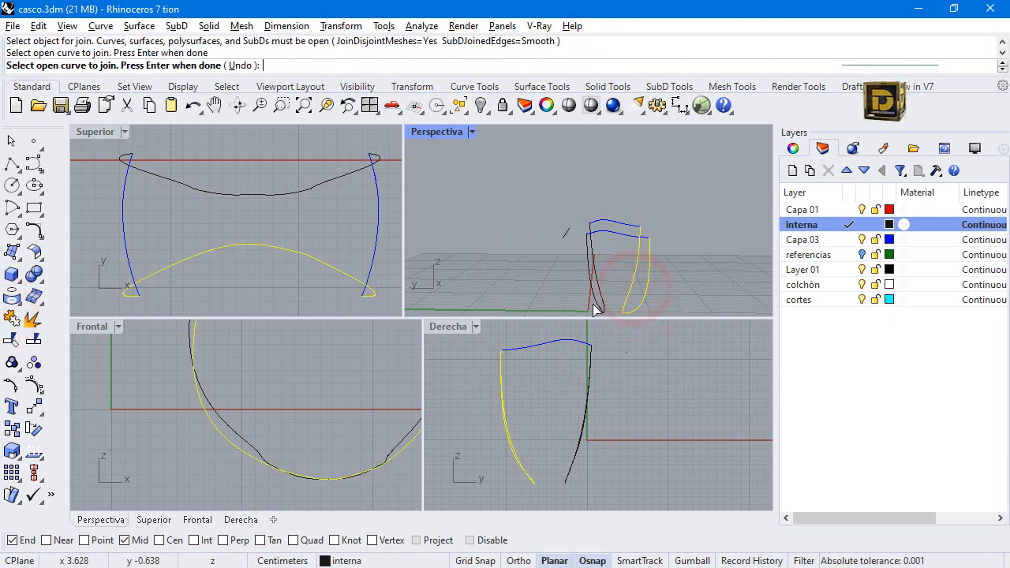
right_click(593, 303)
right_click(596, 301)
click(598, 300)
click(600, 287)
right_click(599, 287)
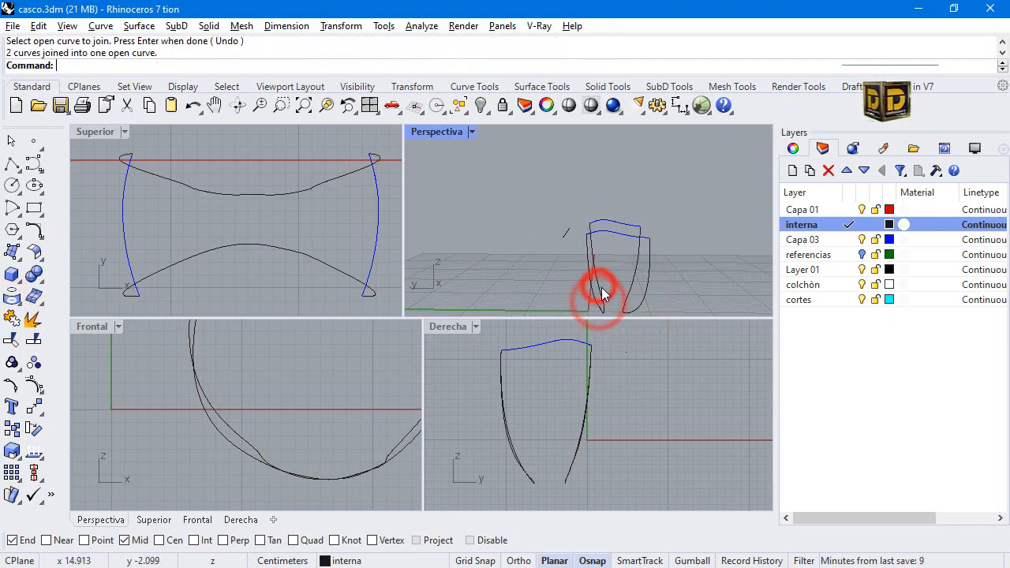
Sweep the strap surface with Sweep2, using both joined strap curves as rails and the trimmed rim curves as unchanged cross sections, with refitted rails.
click(12, 251)
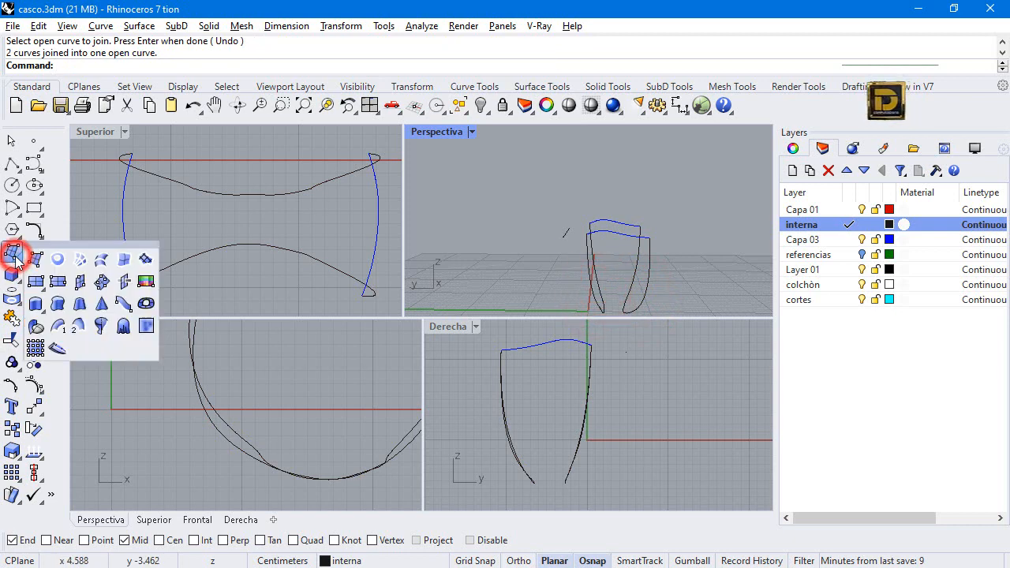
click(73, 327)
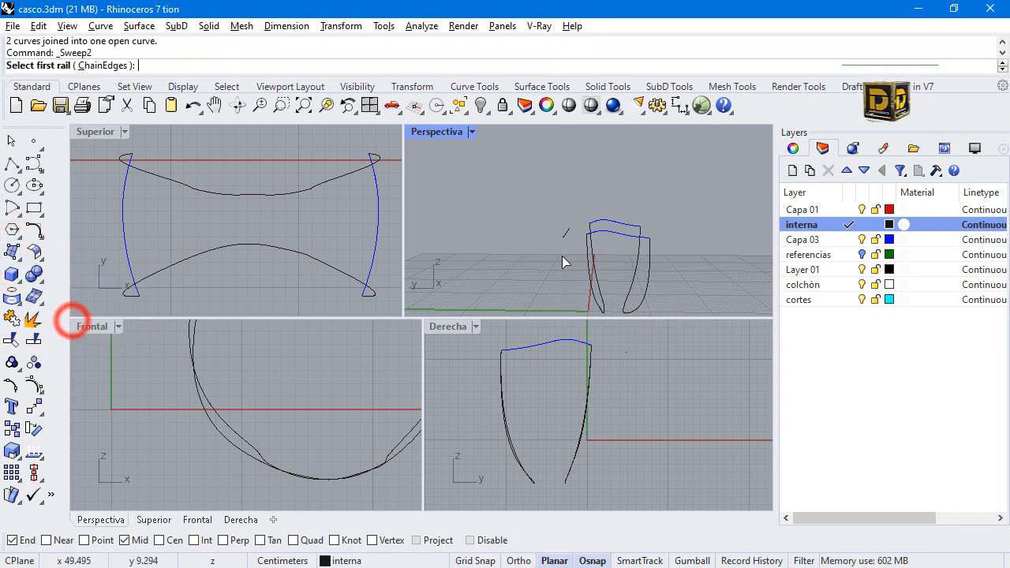
click(593, 296)
click(643, 292)
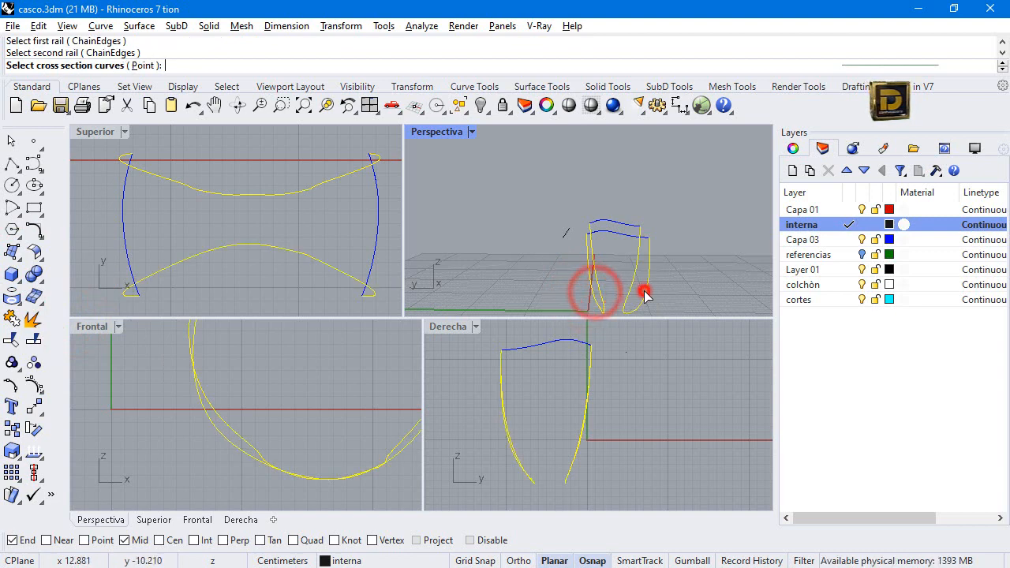
click(621, 236)
key(Return)
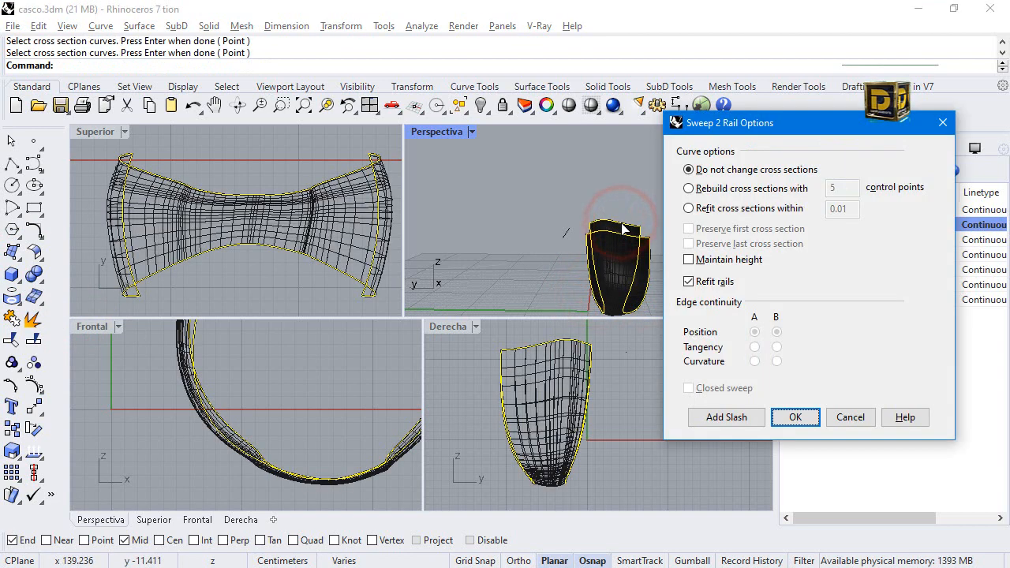
key(Return)
Start a degree 3 curve down the strap's left side in the maximized Derecha view, making cortes the current layer and disabling object snaps.
click(537, 409)
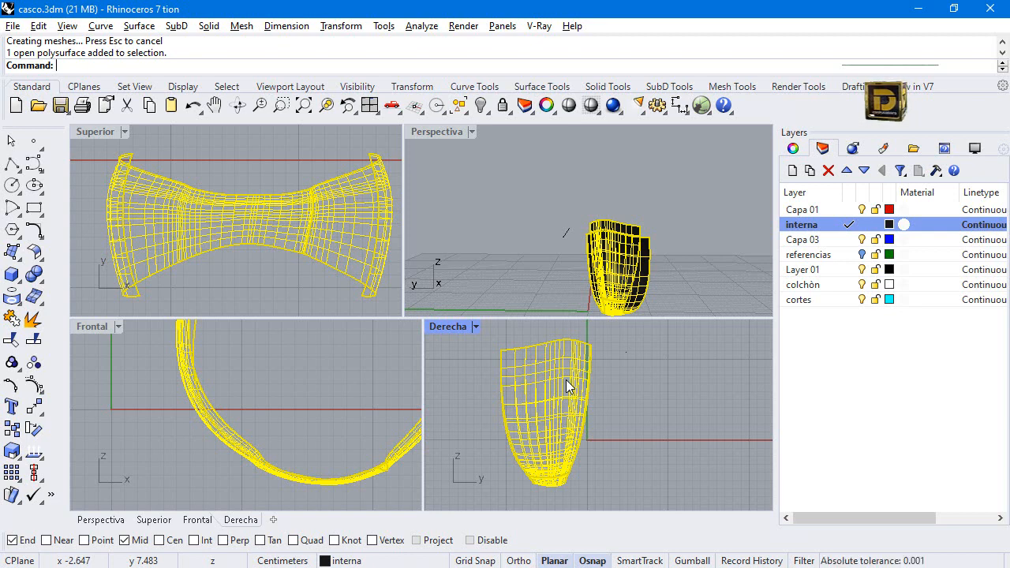
double_click(441, 322)
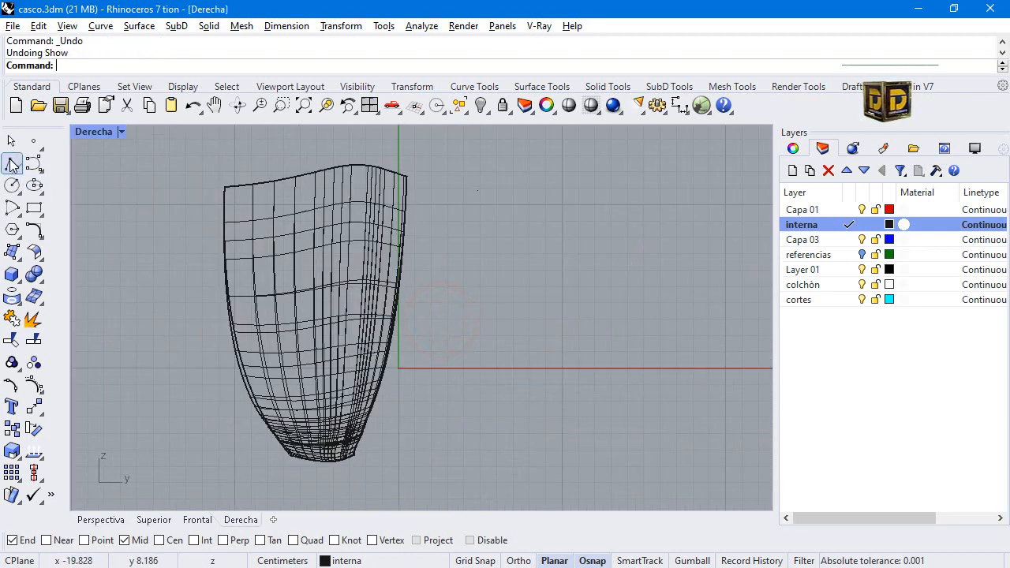
click(11, 163)
click(247, 164)
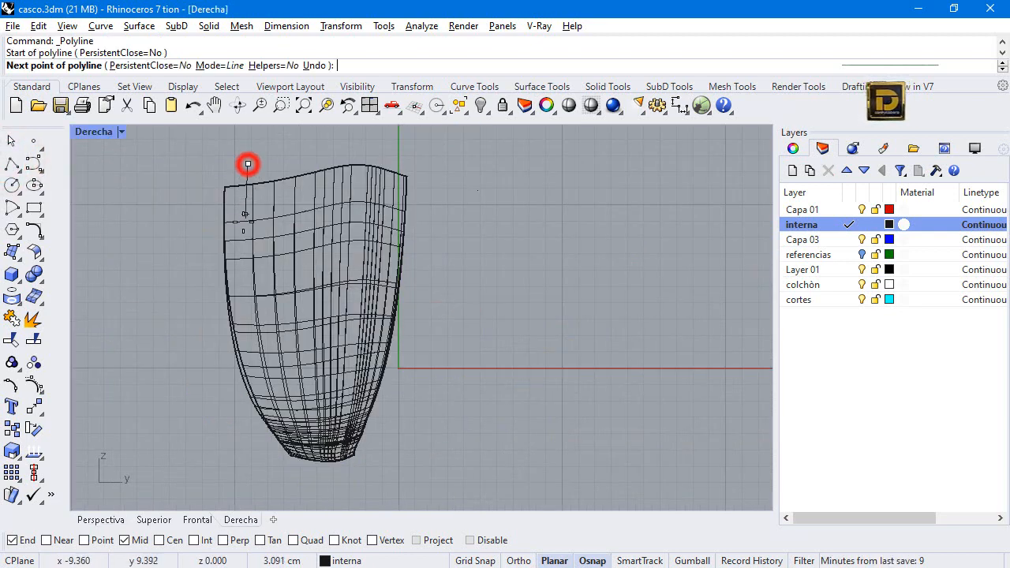
click(31, 163)
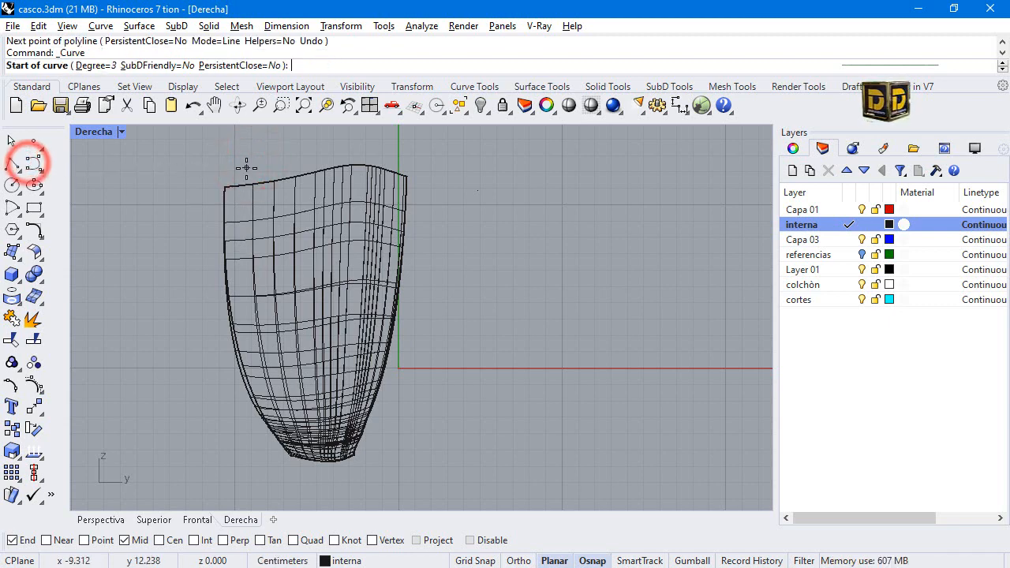
click(247, 167)
click(246, 234)
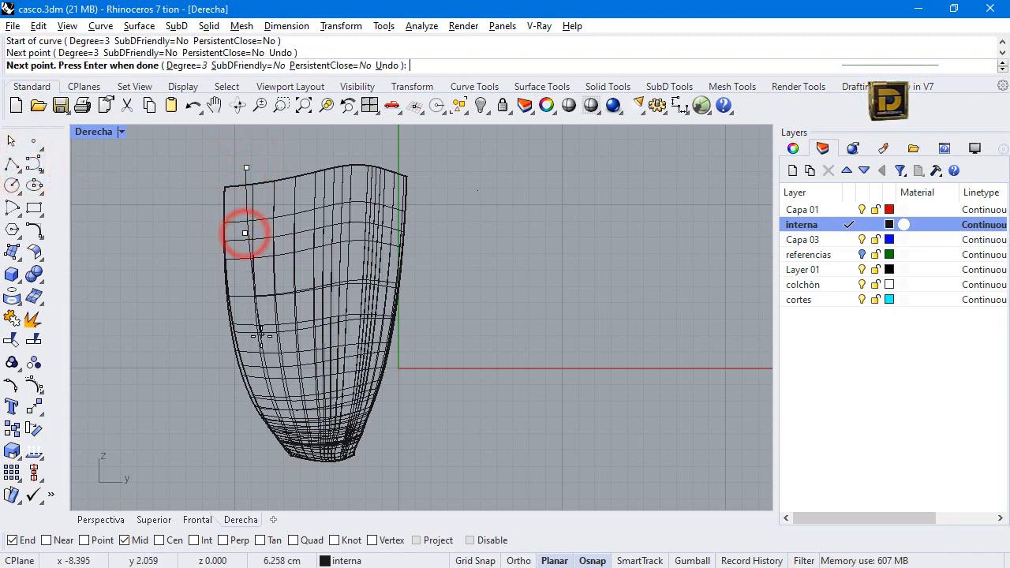
click(853, 301)
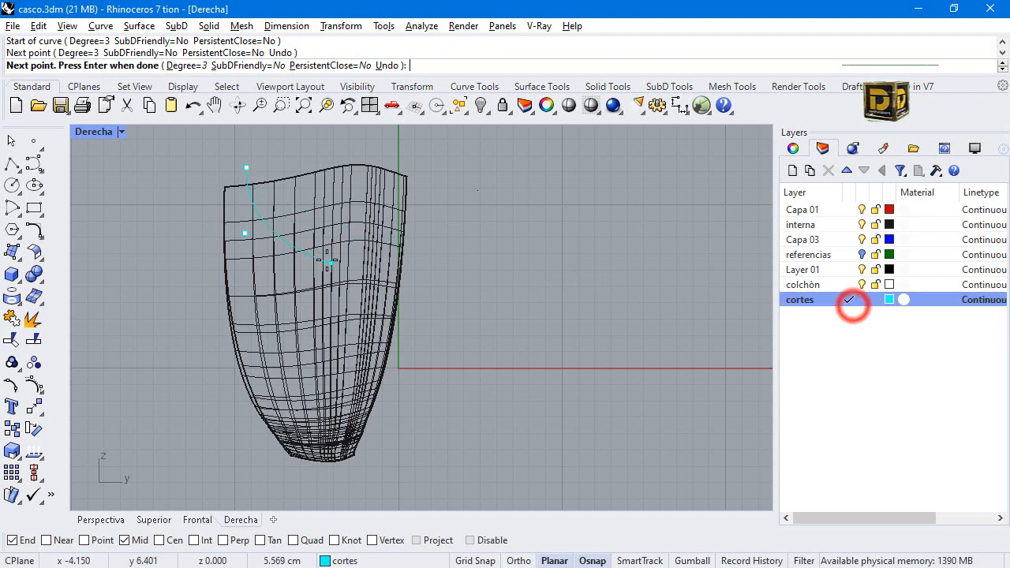
click(483, 544)
Complete the U-shaped cutting curve around the strap's lower end and up its opposite side, ending above the upper edge.
click(271, 400)
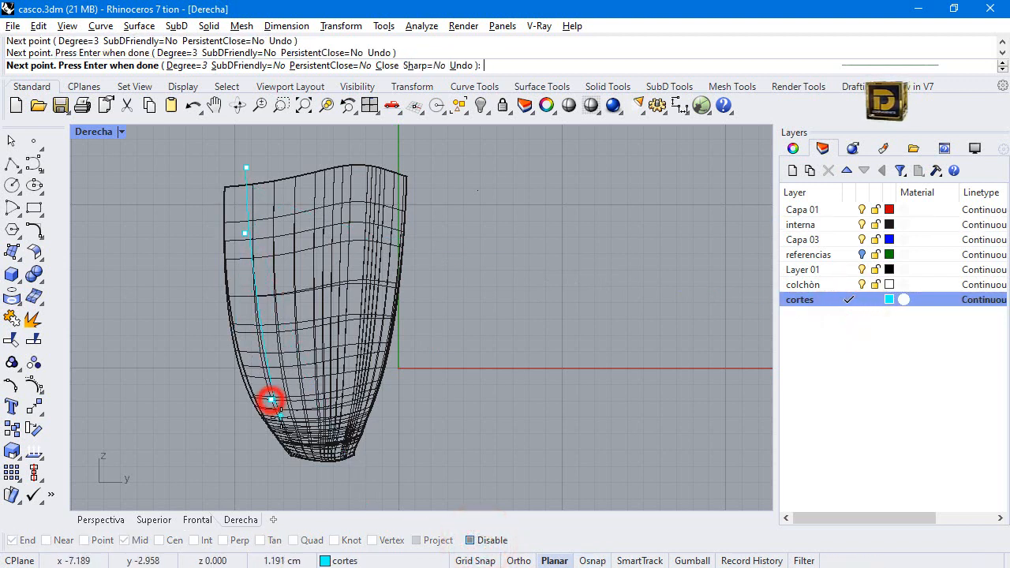
click(283, 420)
click(292, 434)
click(308, 442)
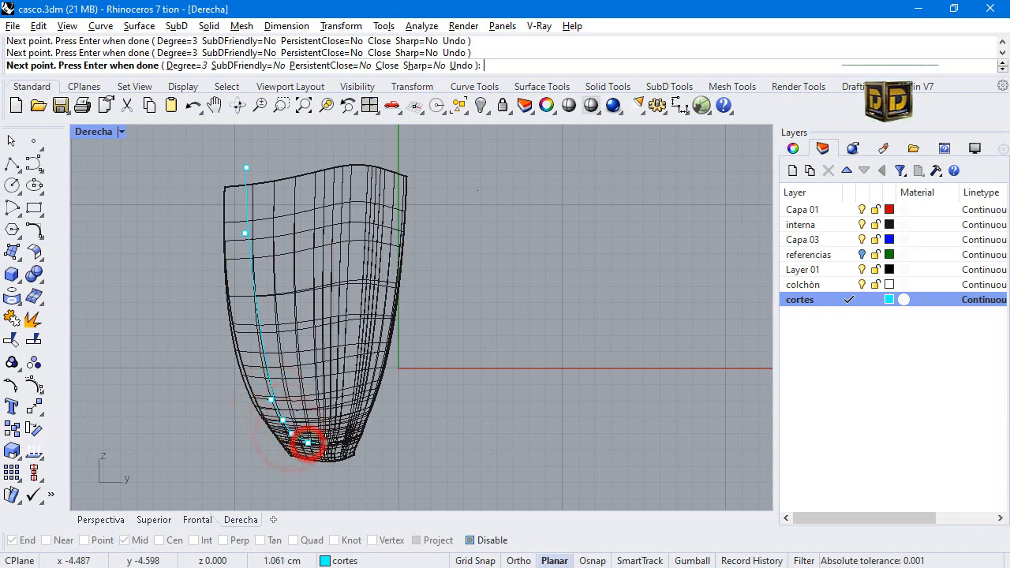
click(325, 443)
click(340, 436)
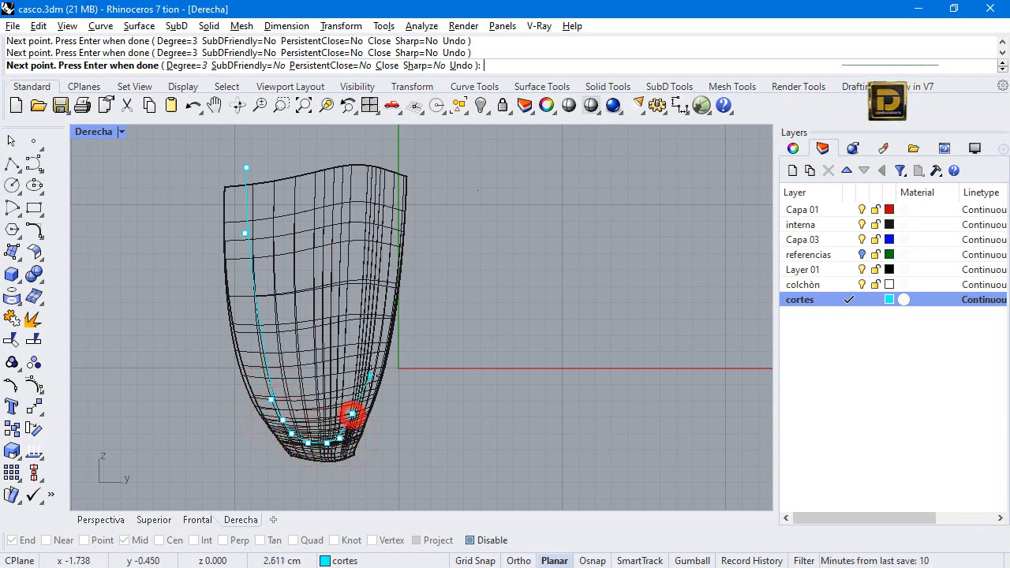
click(370, 337)
click(376, 256)
click(379, 186)
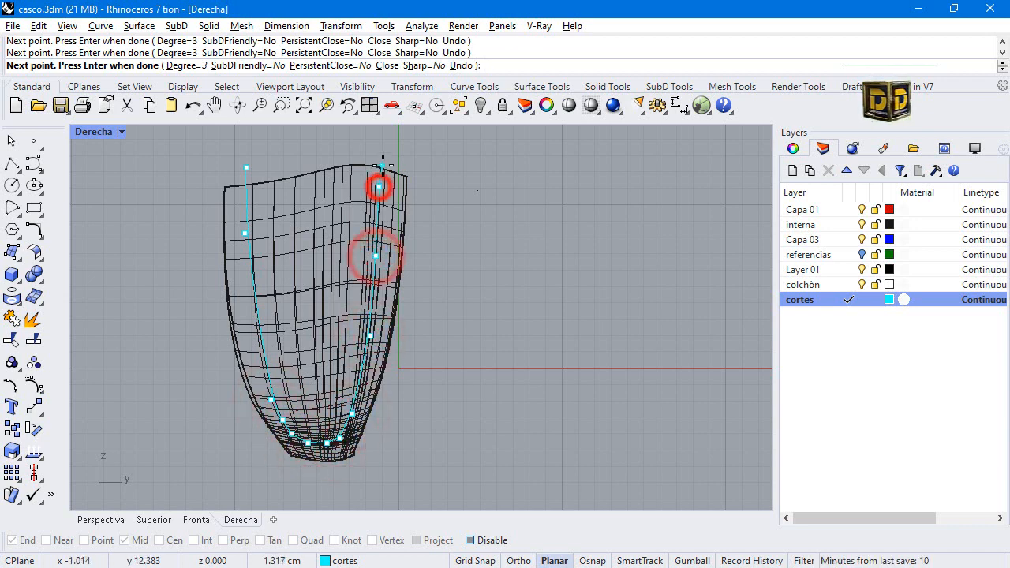
click(388, 157)
key(Return)
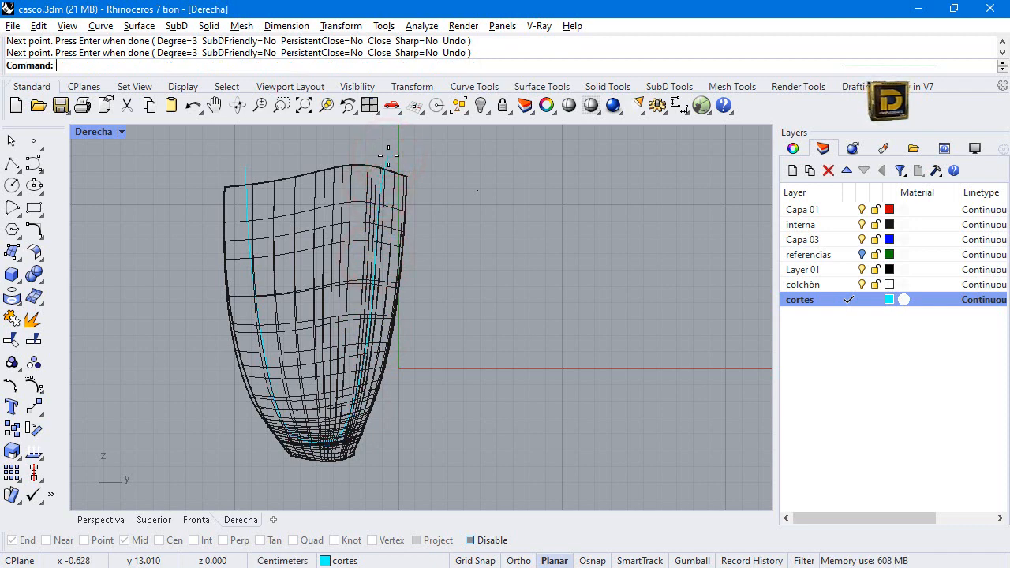
Trim the inner area out of both sides of the strap surface, using the U-shaped curve as the cutting object.
click(254, 172)
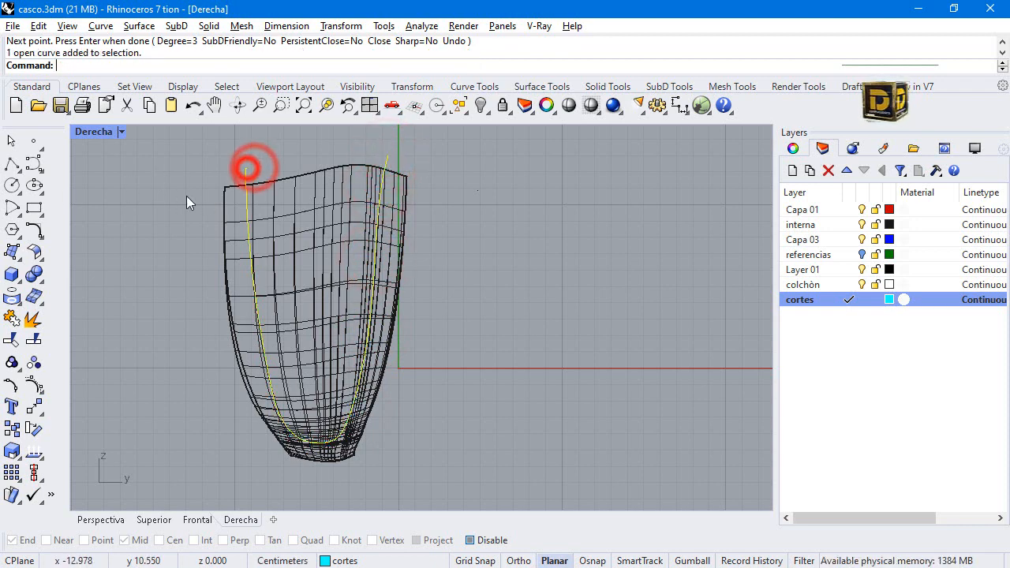
click(11, 338)
click(280, 235)
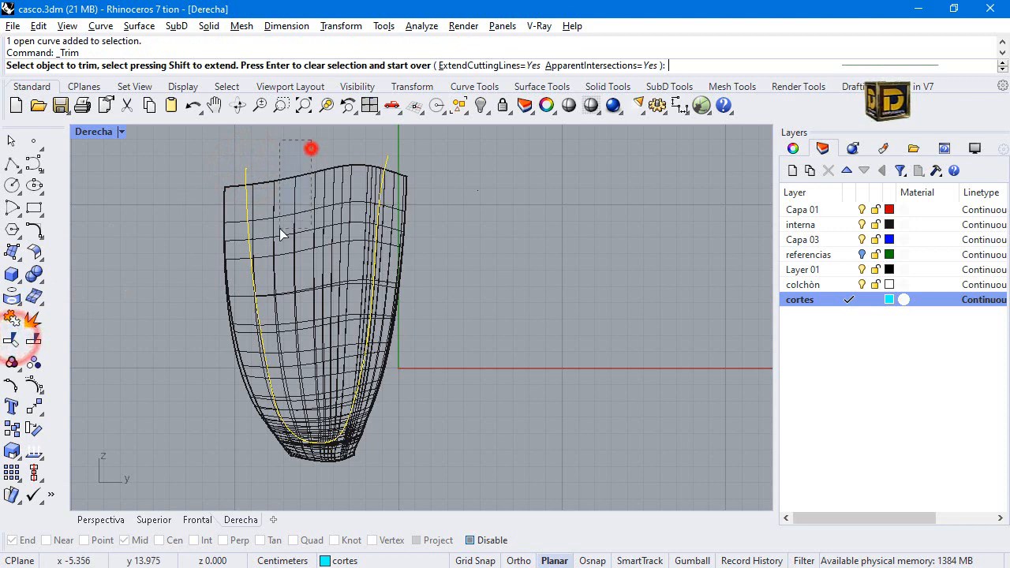
key(Return)
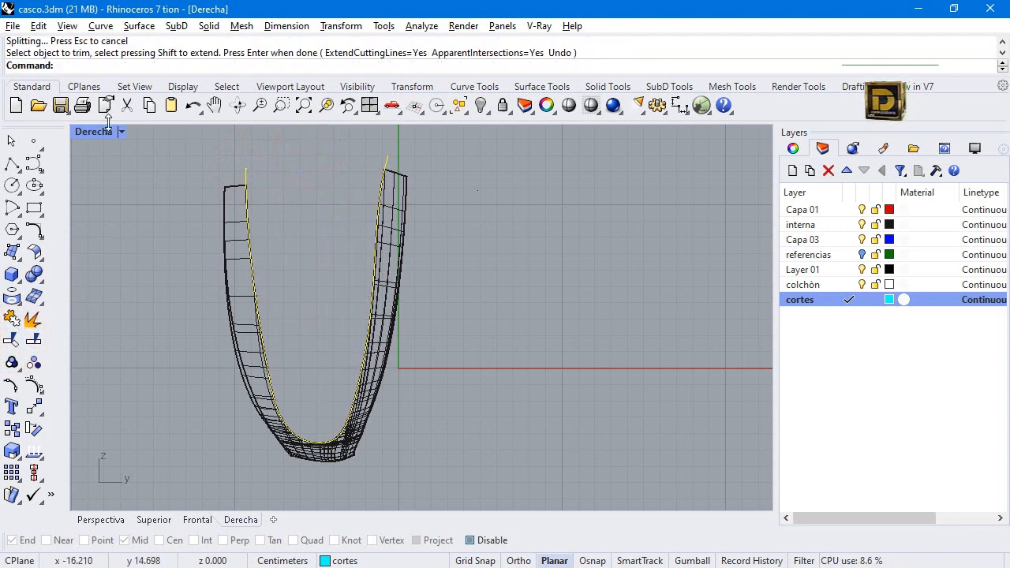
Show all hidden objects and restore the four-view layout to check the trimmed strap together with the helmet.
click(482, 105)
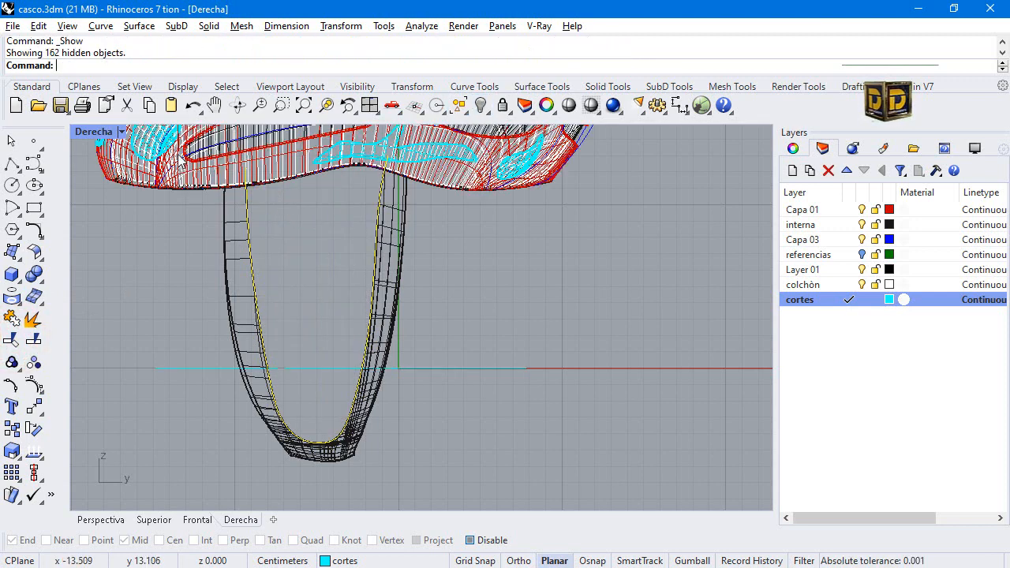
double_click(85, 130)
scroll(621, 212, down, 8)
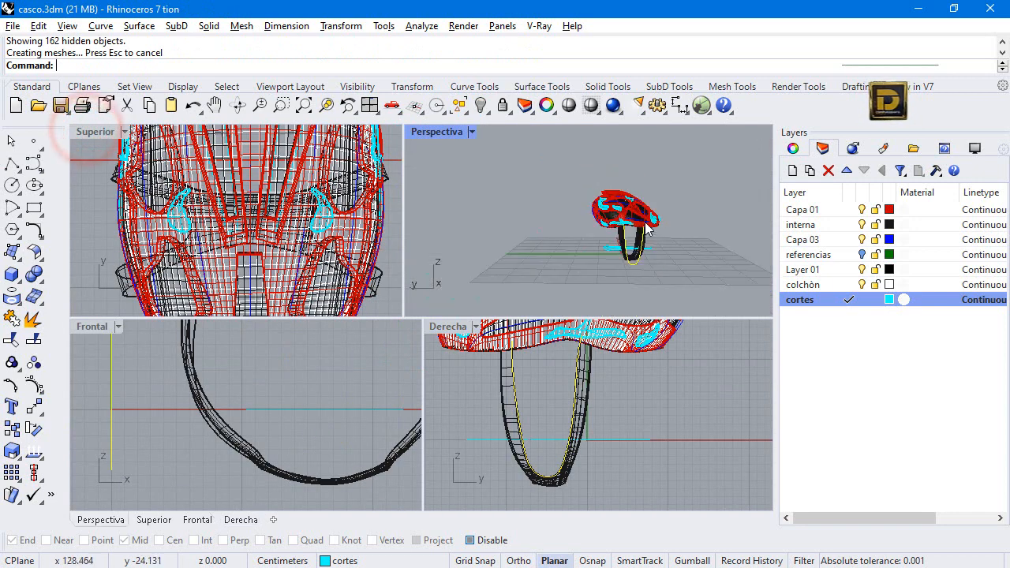
right_drag(620, 215, 520, 258)
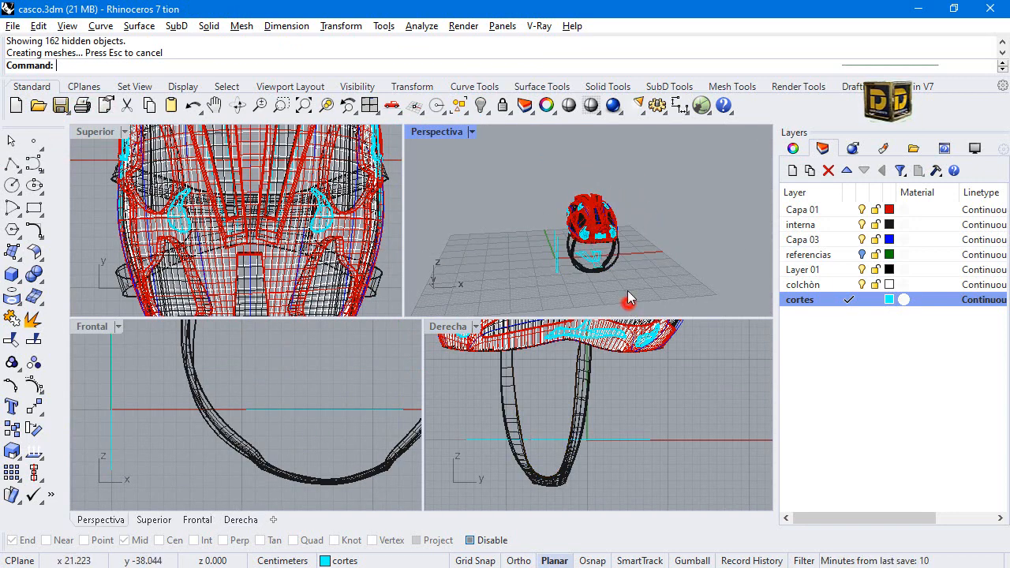
scroll(605, 267, up, 12)
right_drag(485, 290, 695, 127)
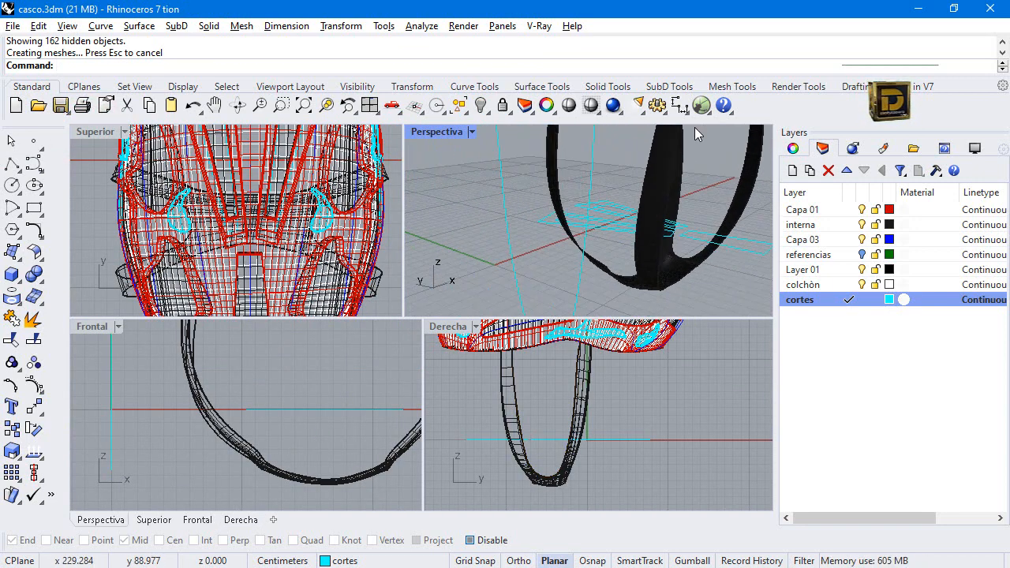
double_click(110, 130)
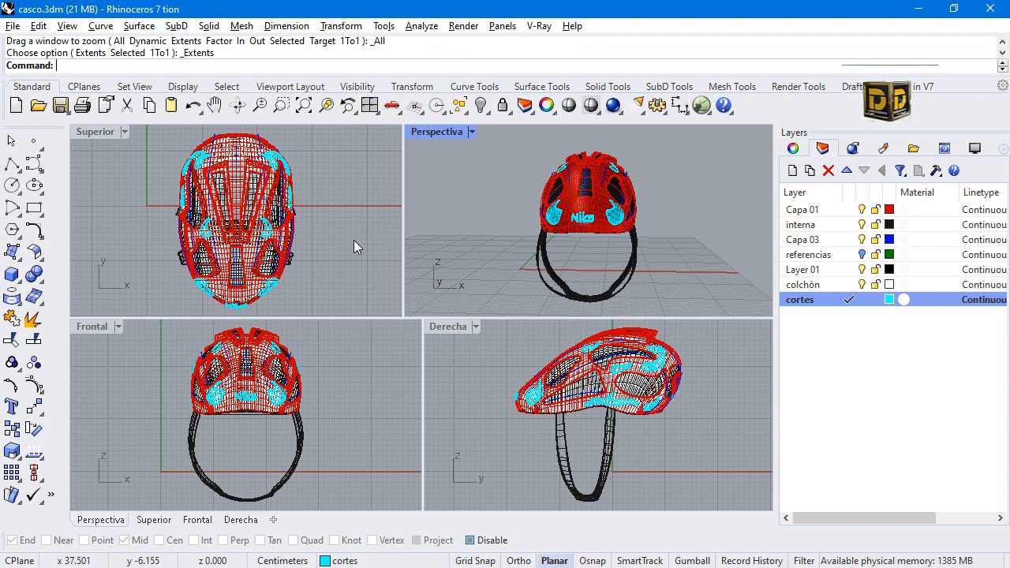
Start a solid box with the Box command, using its base corner option.
click(10, 281)
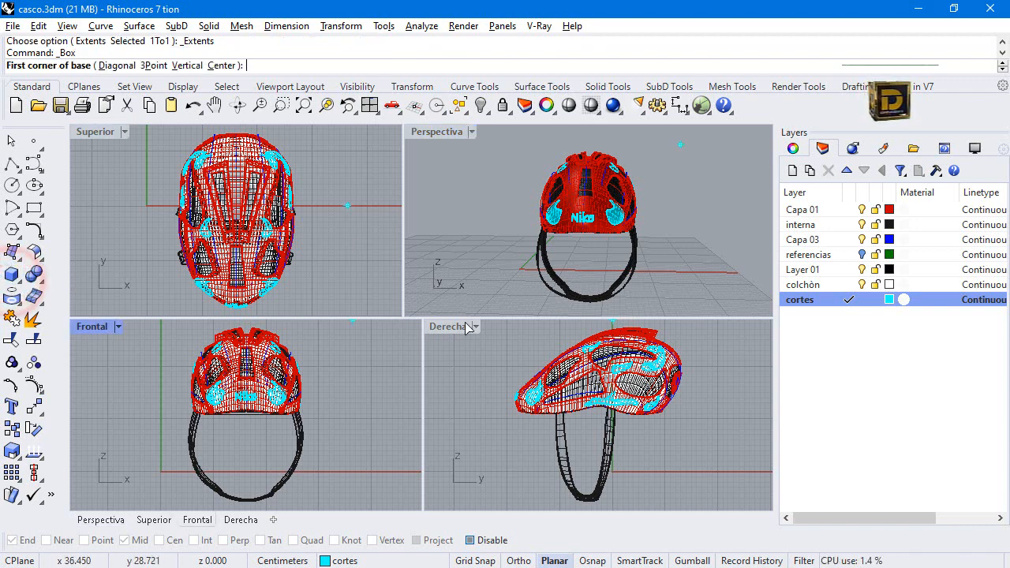
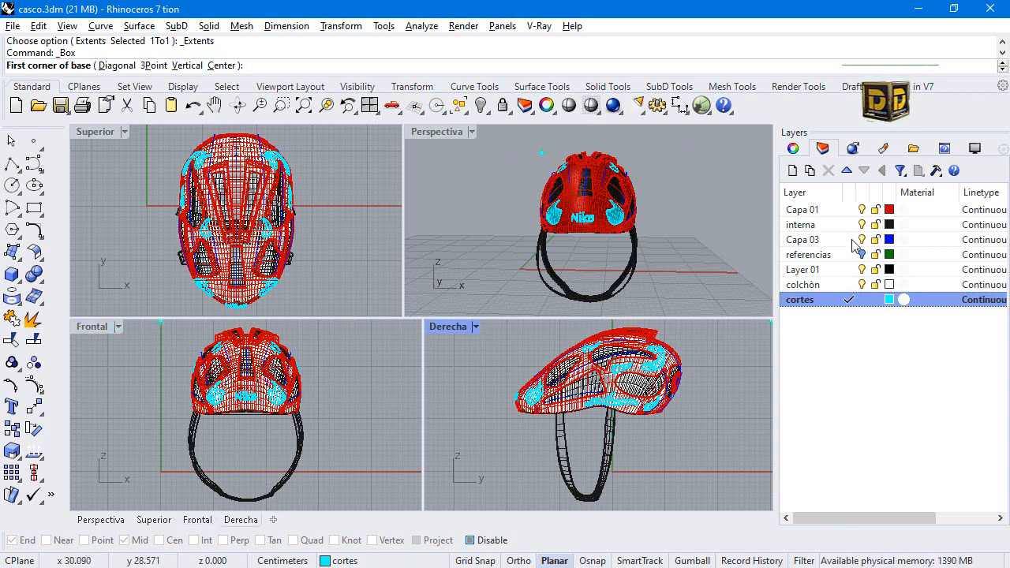
Add new layers, colour Layer 03 magenta, and make it the current layer.
click(793, 171)
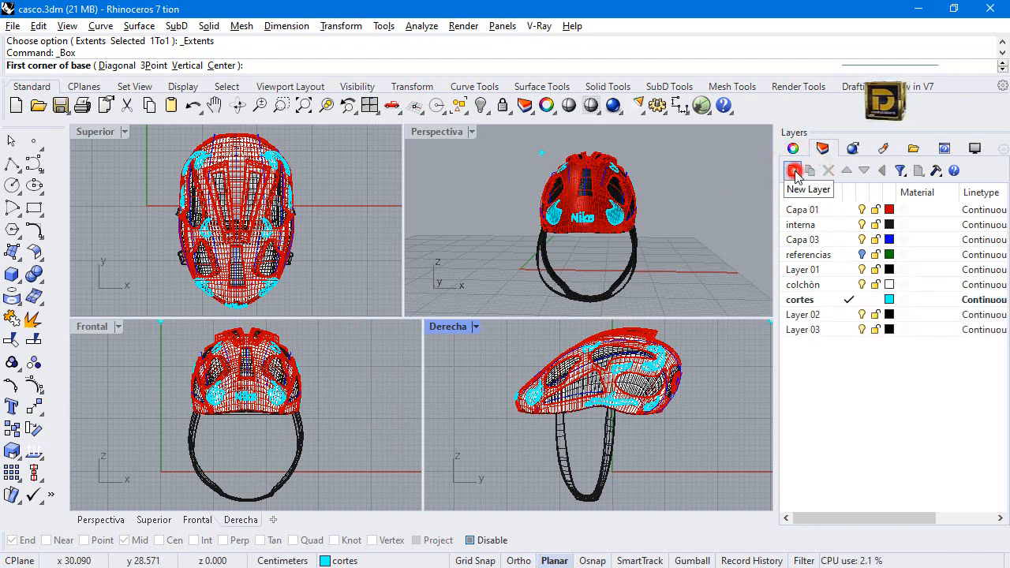
click(890, 329)
click(783, 372)
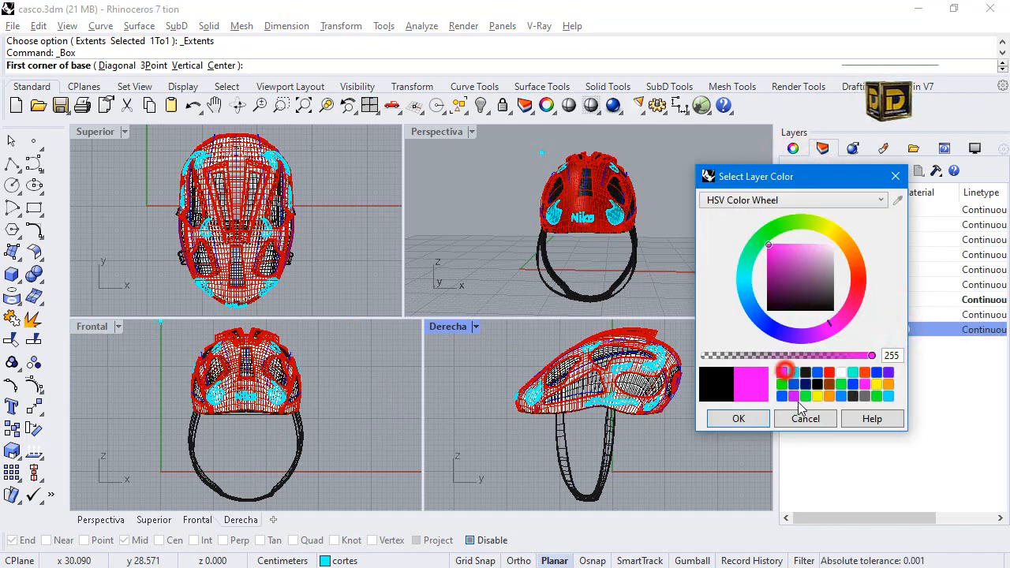
click(739, 418)
scroll(254, 413, down, 2)
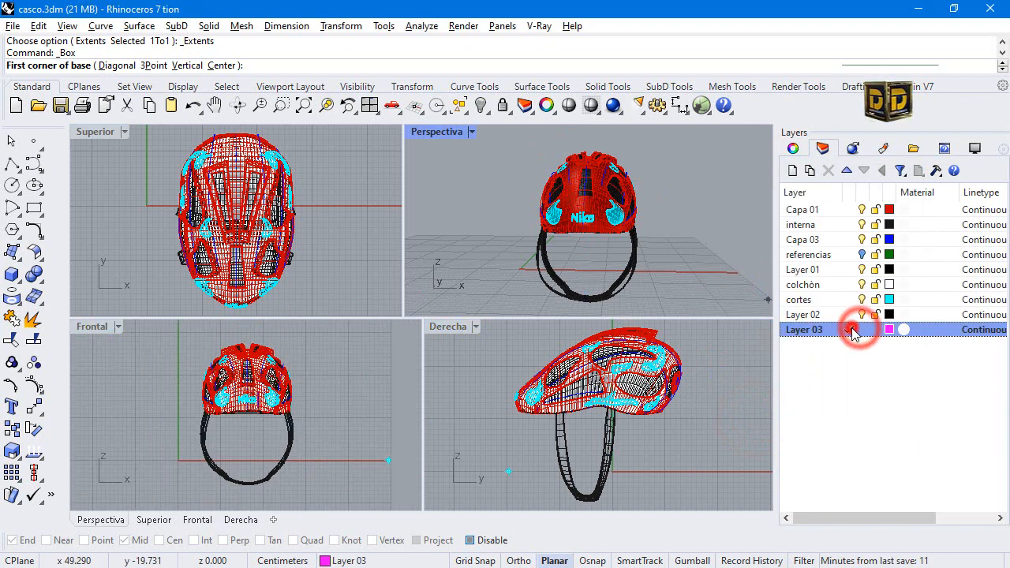
click(851, 329)
Build a solid box at the chin strap's lowest point and scale it to wrap around the strap's full width.
scroll(241, 486, up, 3)
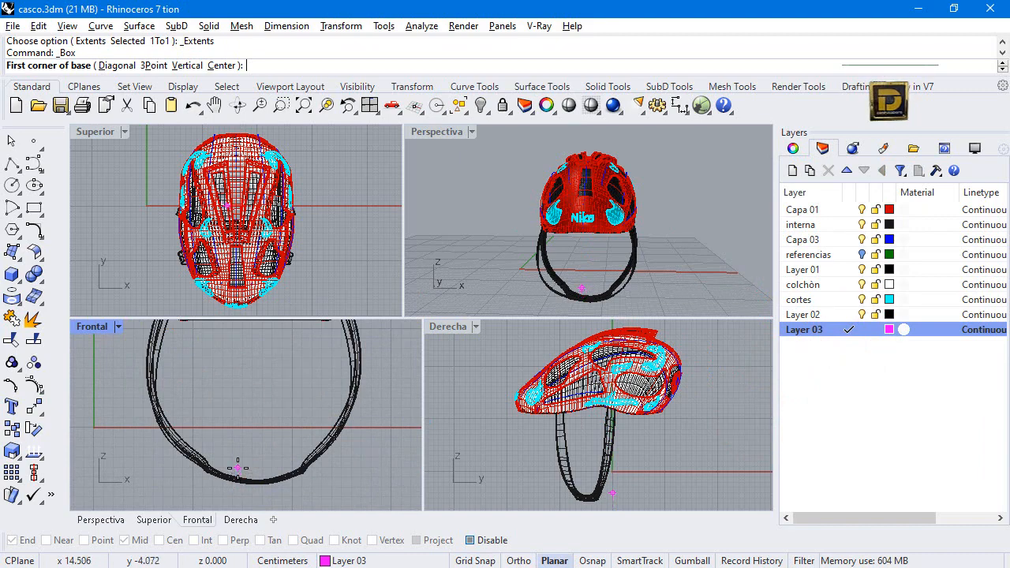
click(238, 468)
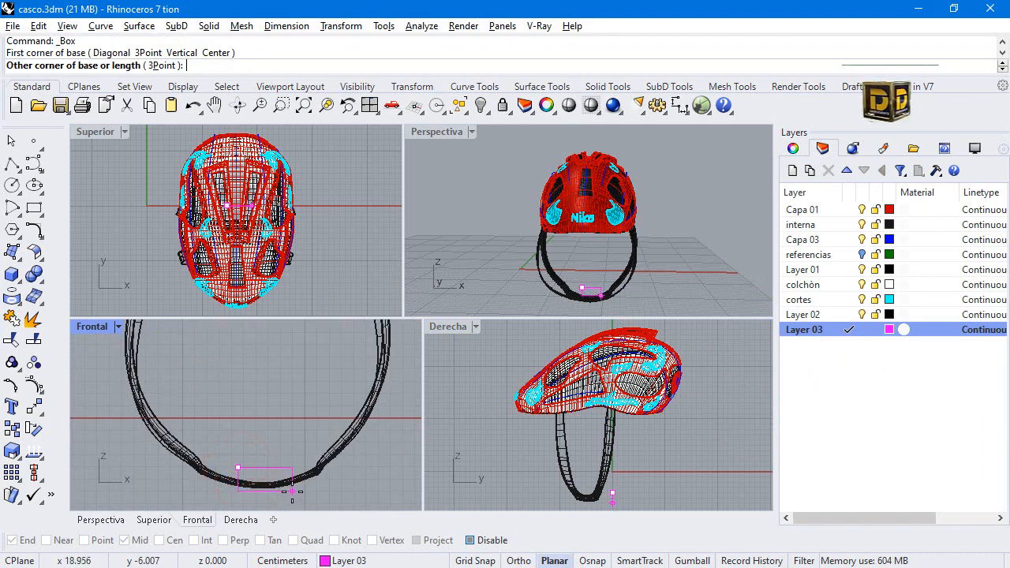
click(281, 479)
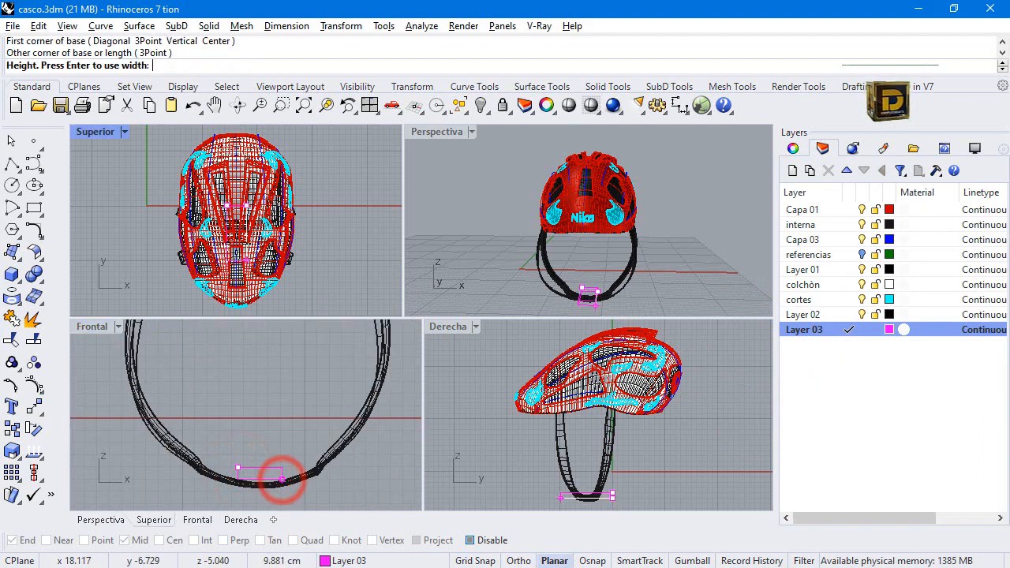
scroll(253, 194, up, 3)
click(252, 193)
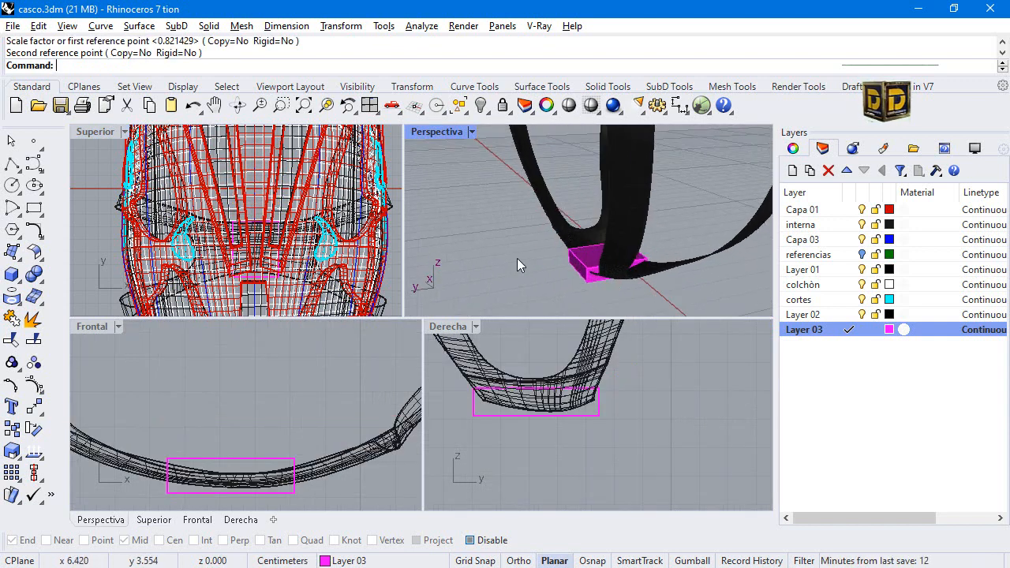
right_drag(517, 258, 562, 234)
Fillet all edges of the magenta box with a 0.2 radius.
click(21, 281)
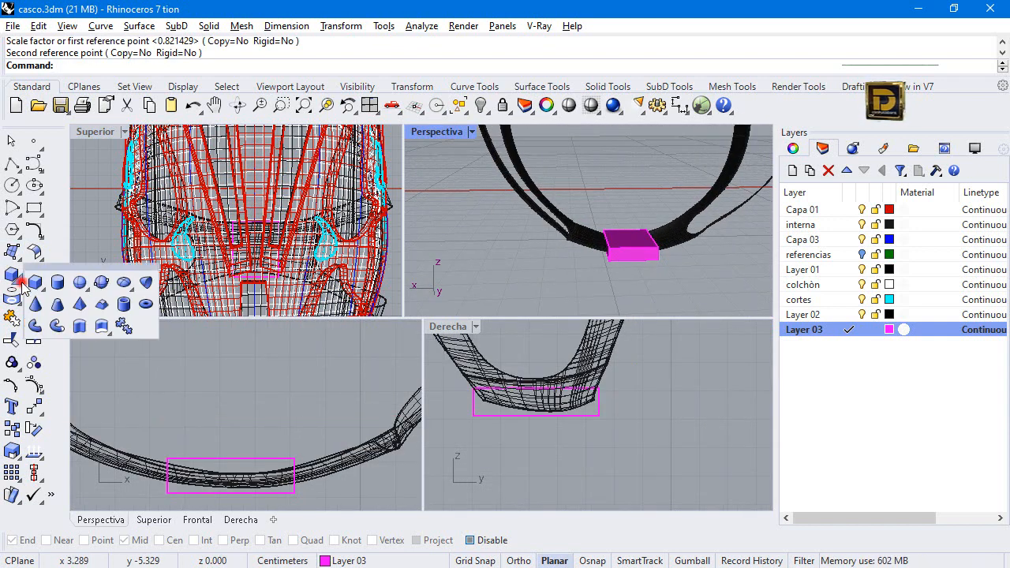
click(61, 235)
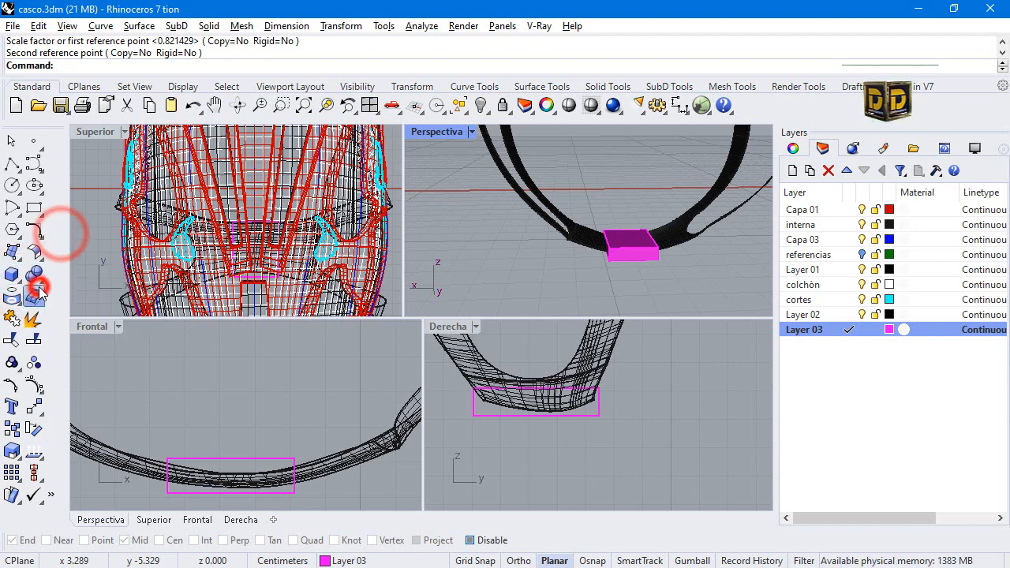
click(38, 277)
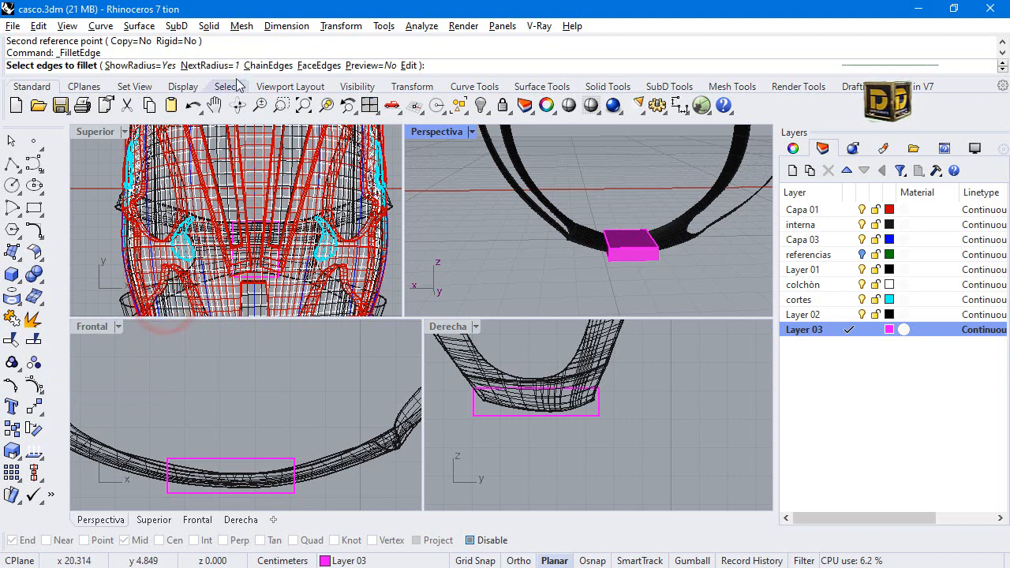
click(203, 65)
text(.2)
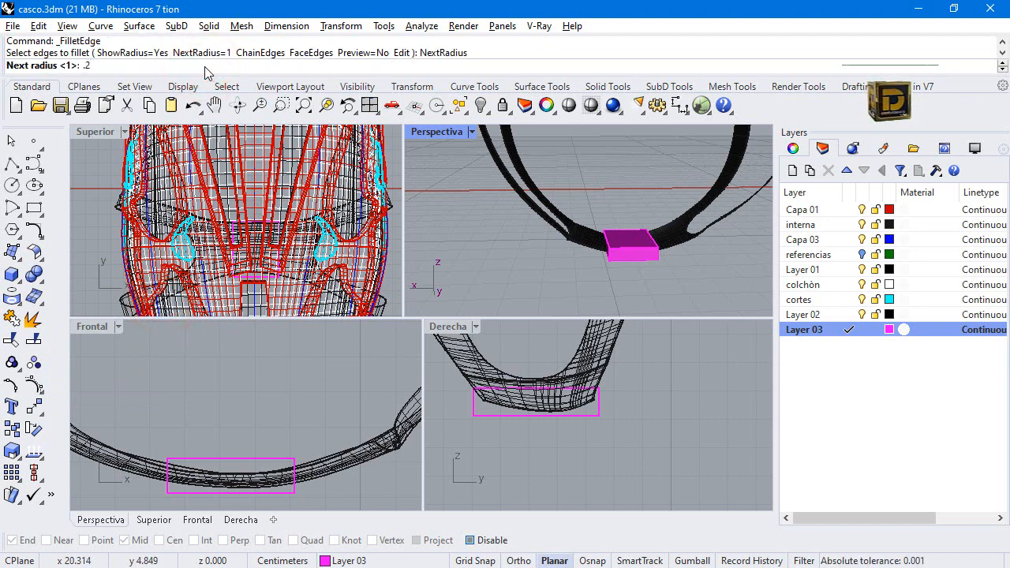
key(Return)
click(602, 210)
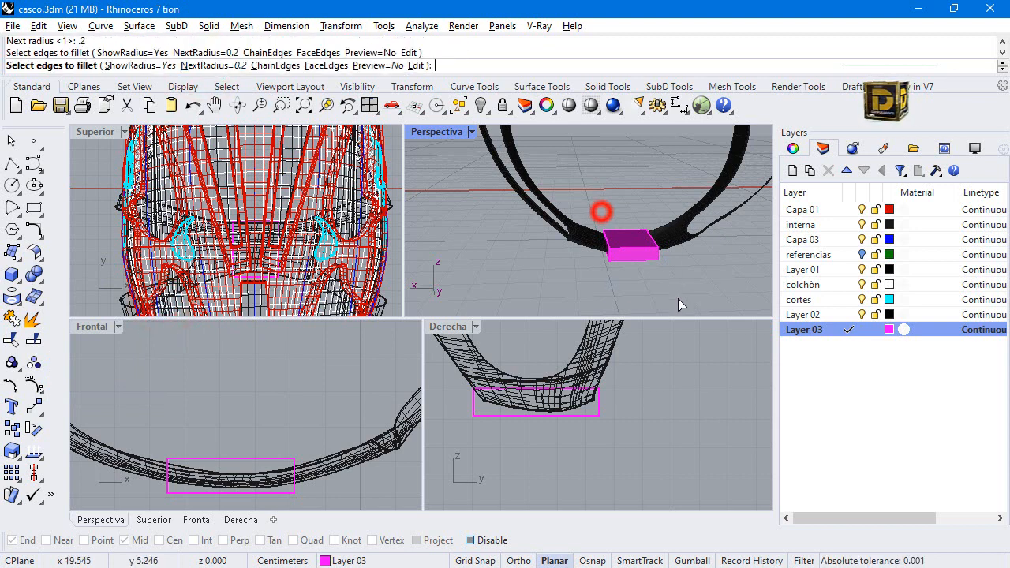
key(Return)
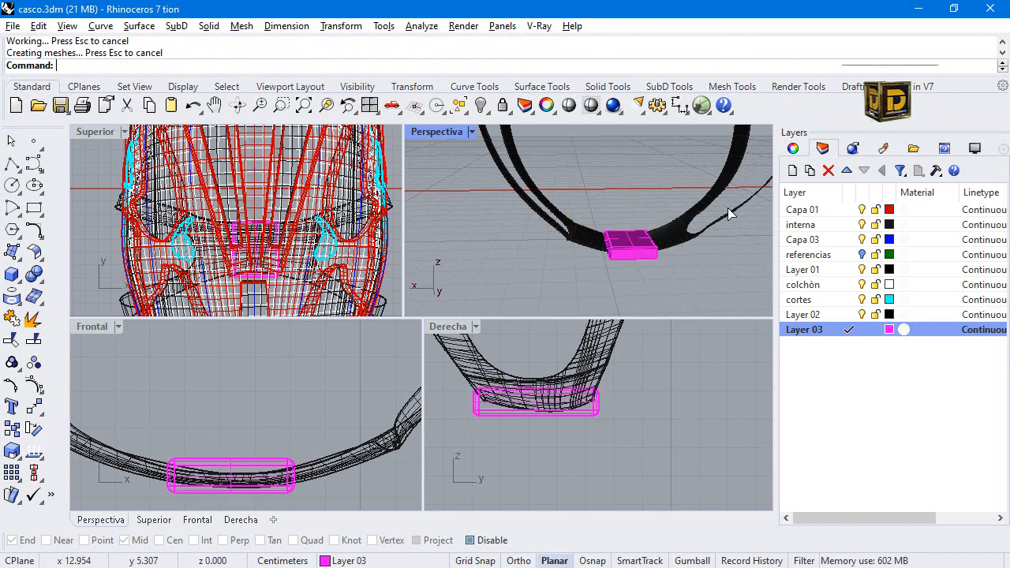
Extract the two end faces of the box where the strap passes through and delete them.
scroll(627, 256, up, 5)
right_drag(607, 237, 570, 218)
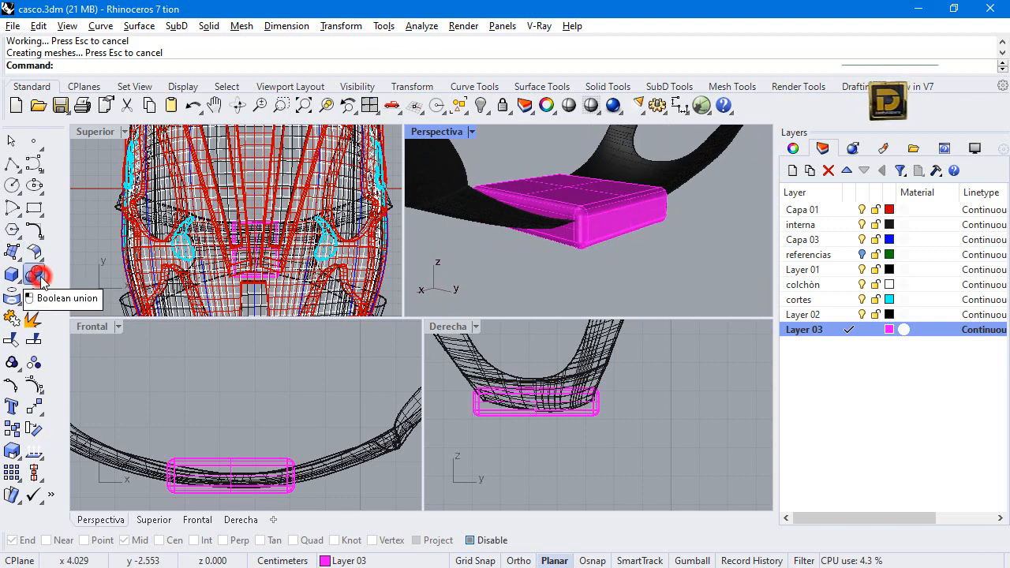
click(40, 278)
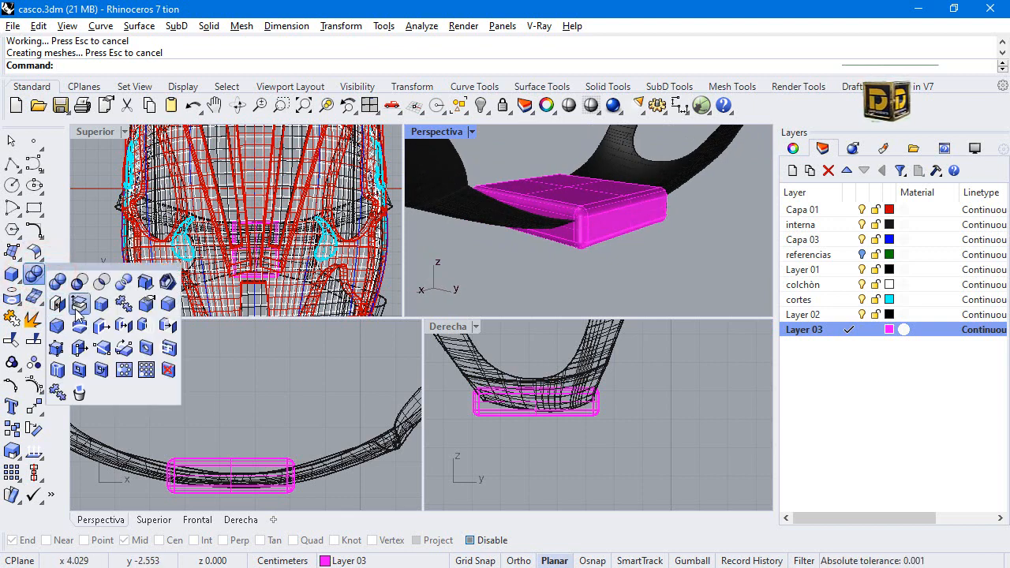
click(77, 308)
scroll(570, 232, up, 3)
click(565, 231)
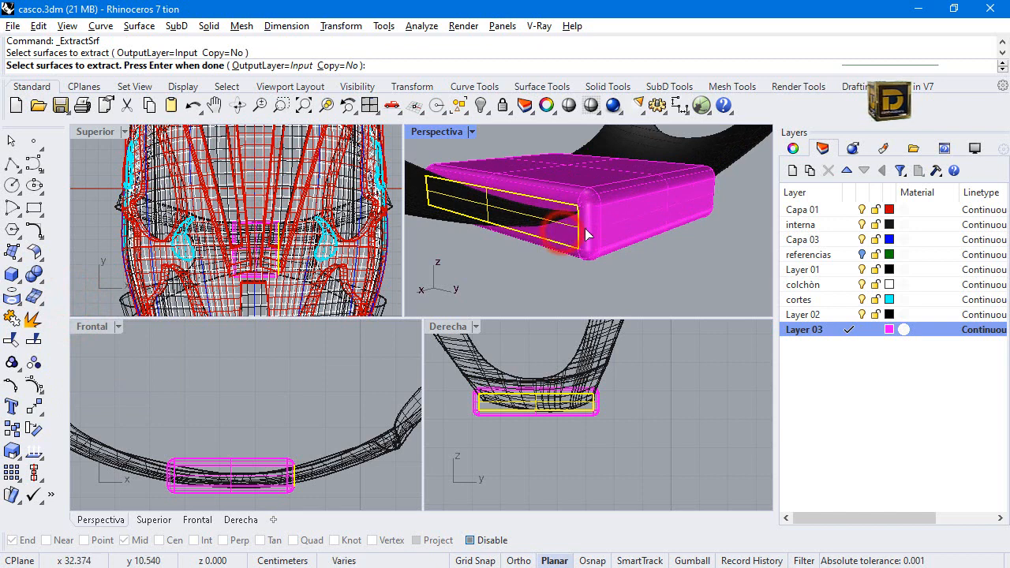
scroll(586, 234, down, 7)
right_drag(697, 205, 825, 206)
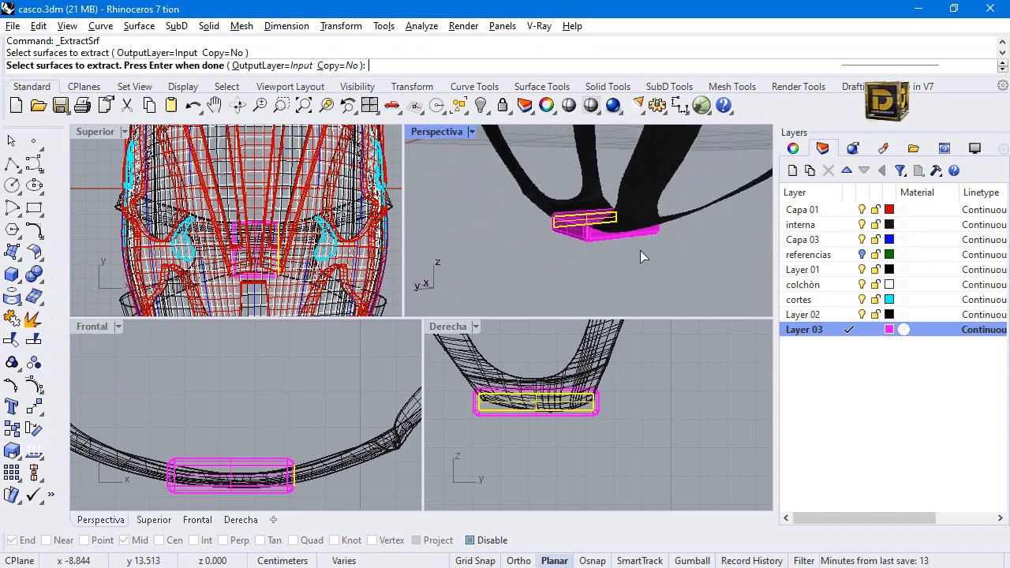
scroll(572, 221, up, 3)
click(571, 224)
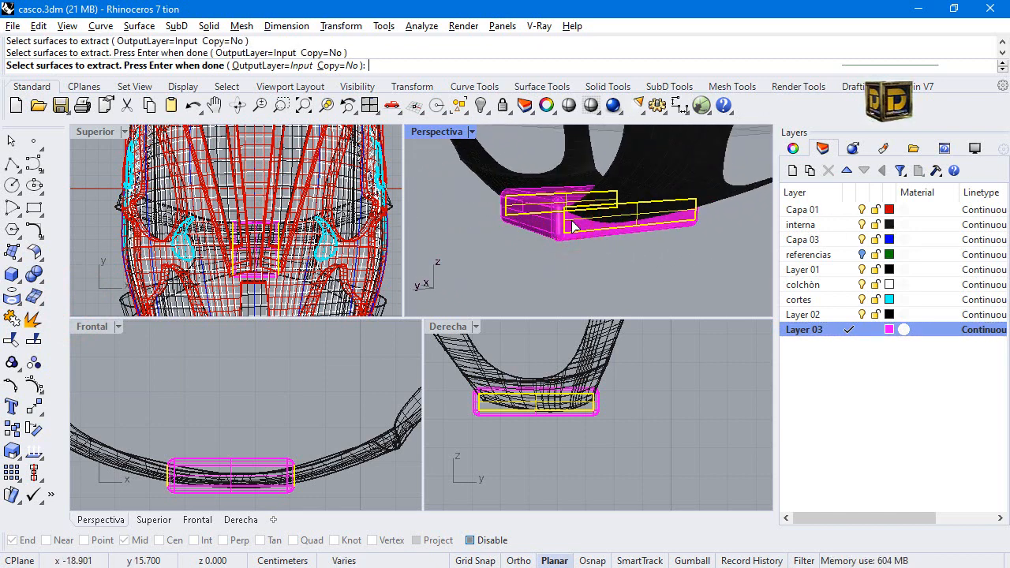
key(Return)
key(Delete)
Offset the open box inward as a solid with a distance of 0.1, using OffsetSrf with all directions flipped.
right_drag(617, 208, 637, 223)
click(566, 202)
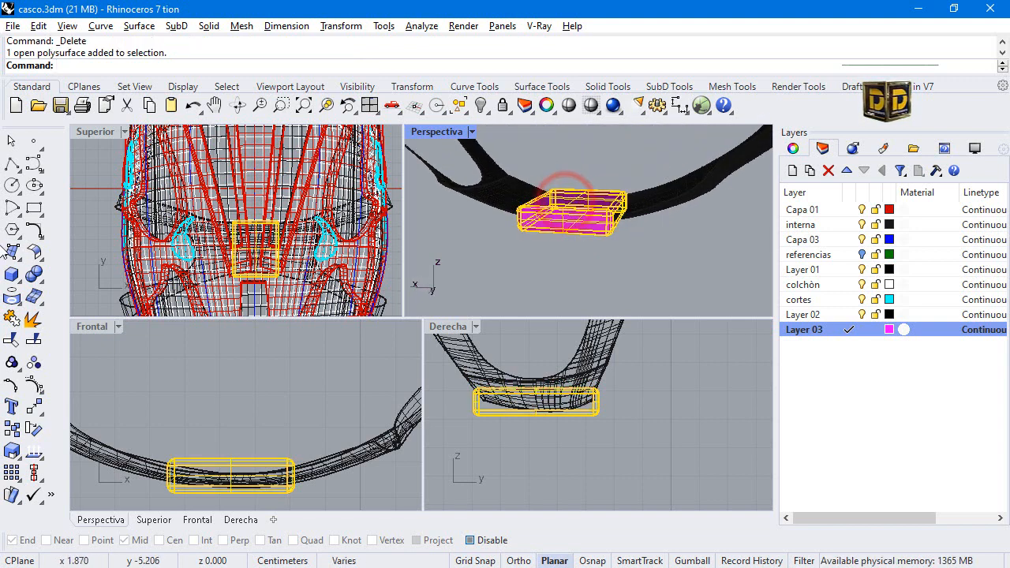
click(38, 278)
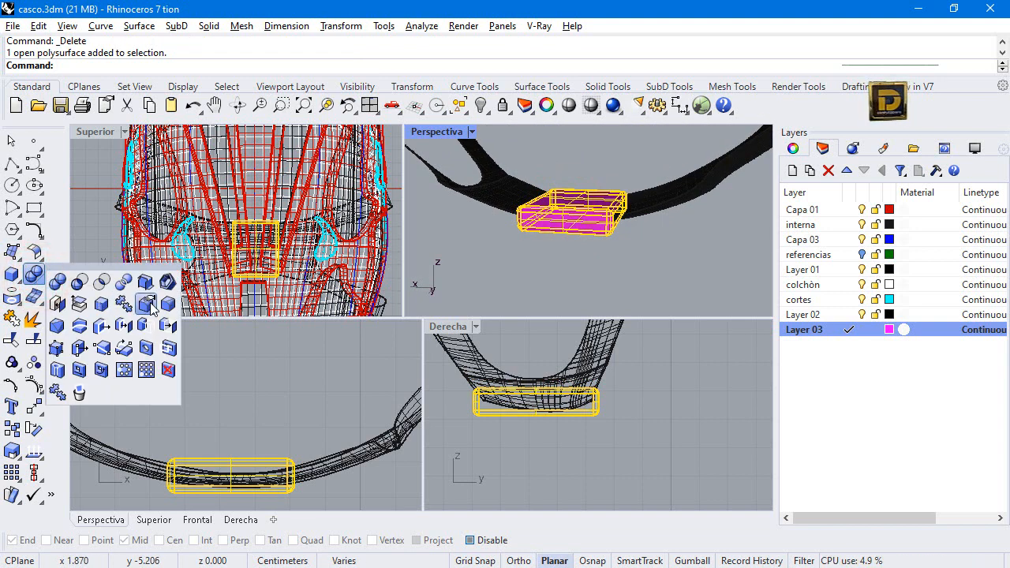
click(32, 245)
click(82, 286)
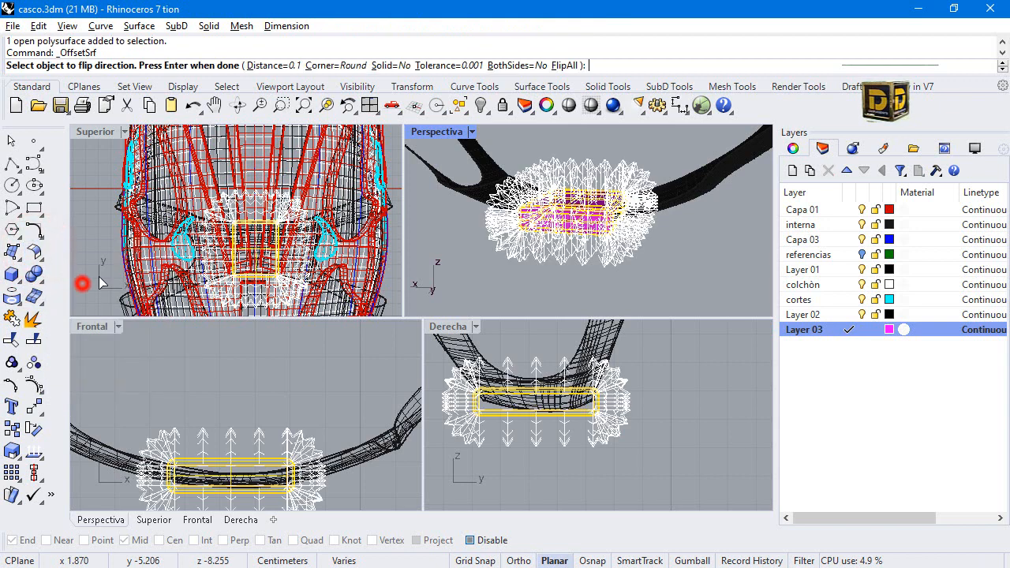
click(570, 66)
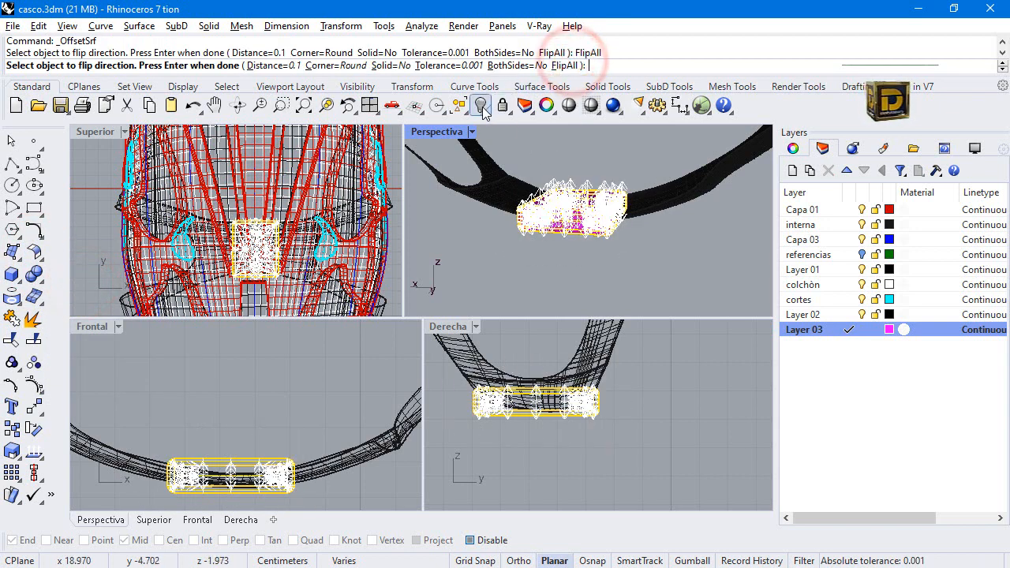
click(385, 65)
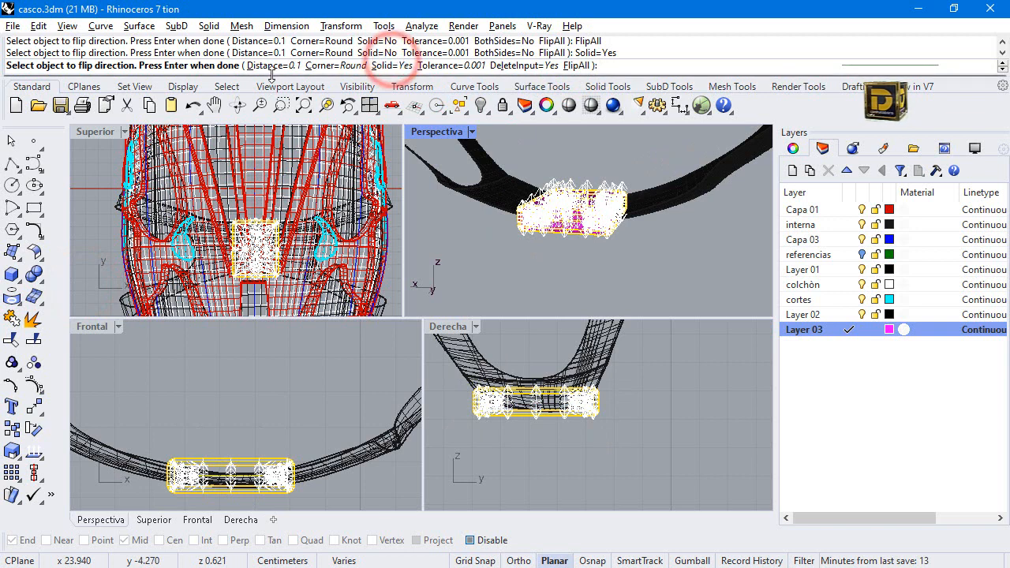
right_click(423, 162)
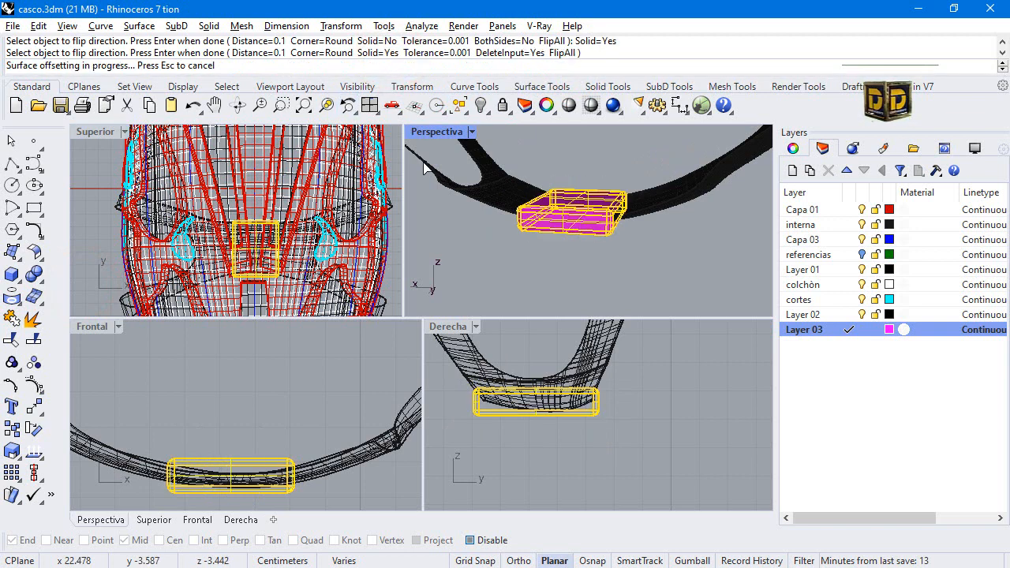
click(632, 255)
scroll(616, 224, up, 6)
scroll(620, 221, down, 4)
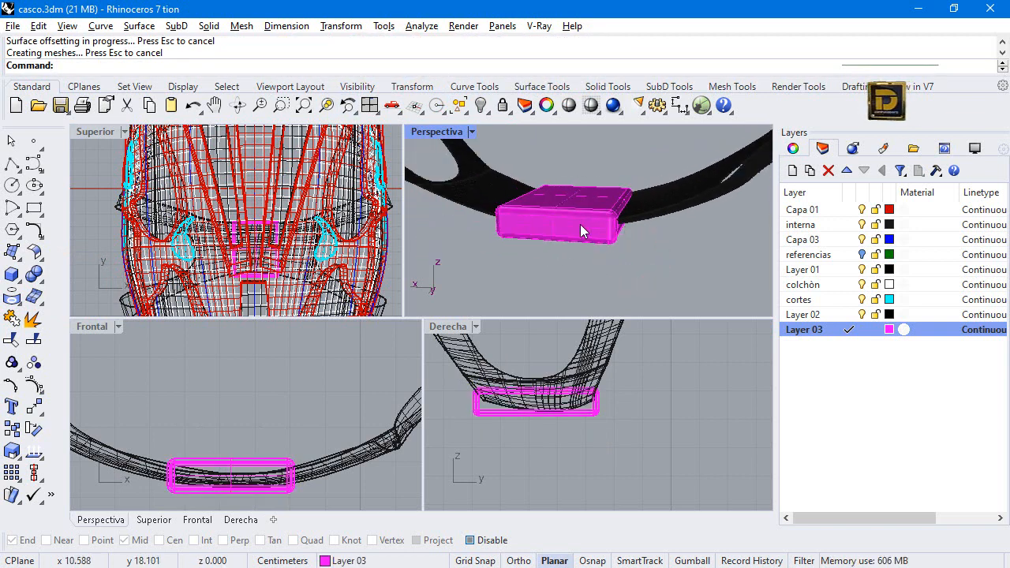
Try to scale the hollow magenta buckle along one axis with Scale1D, and undo the scaling.
click(576, 225)
right_drag(553, 248, 673, 229)
click(615, 262)
scroll(591, 250, up, 3)
click(581, 259)
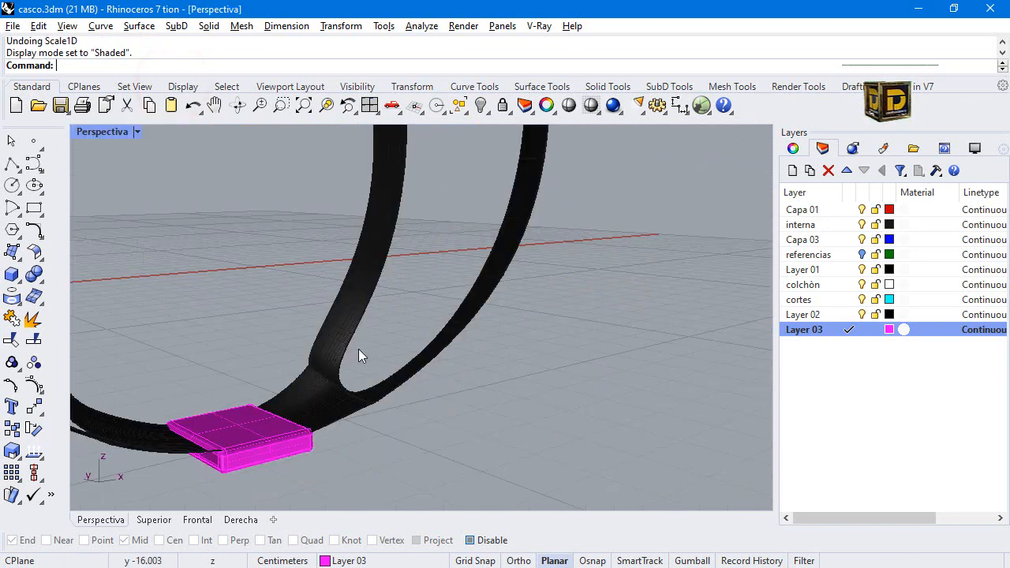
right_drag(356, 352, 359, 395)
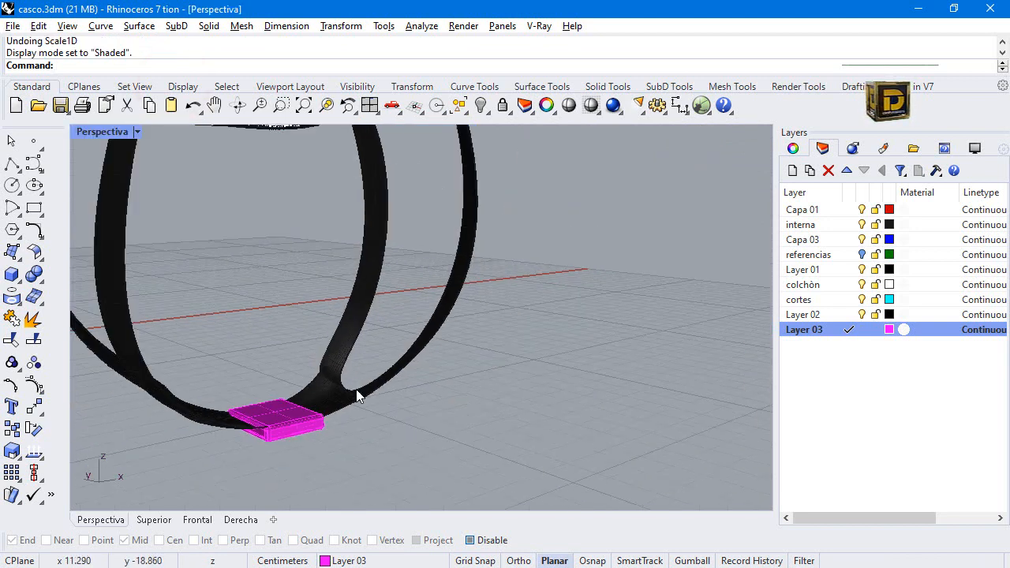
Thicken the chin strap surface into a solid with OffsetSrf at a distance of 0.08.
click(327, 365)
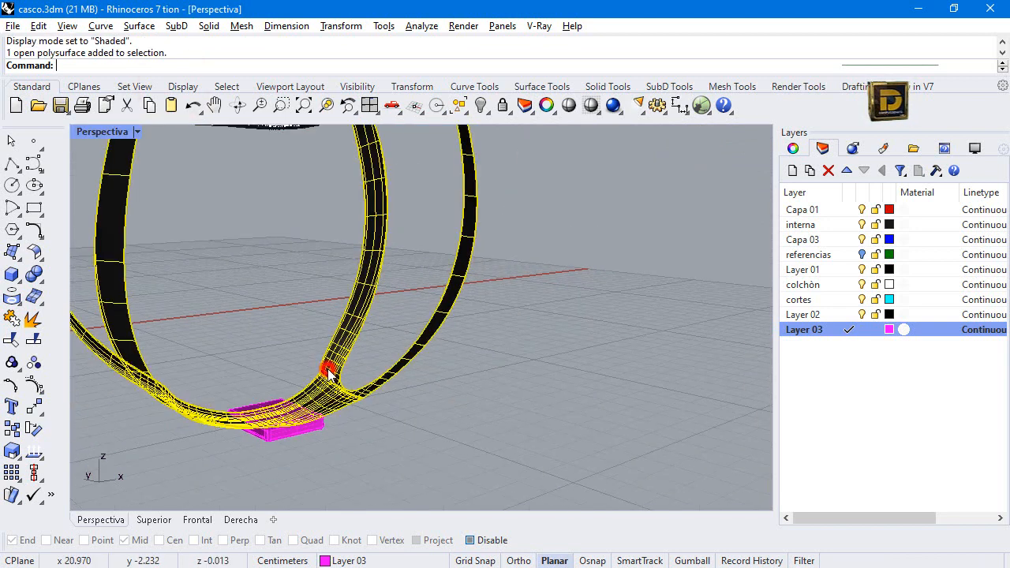
click(36, 253)
click(73, 282)
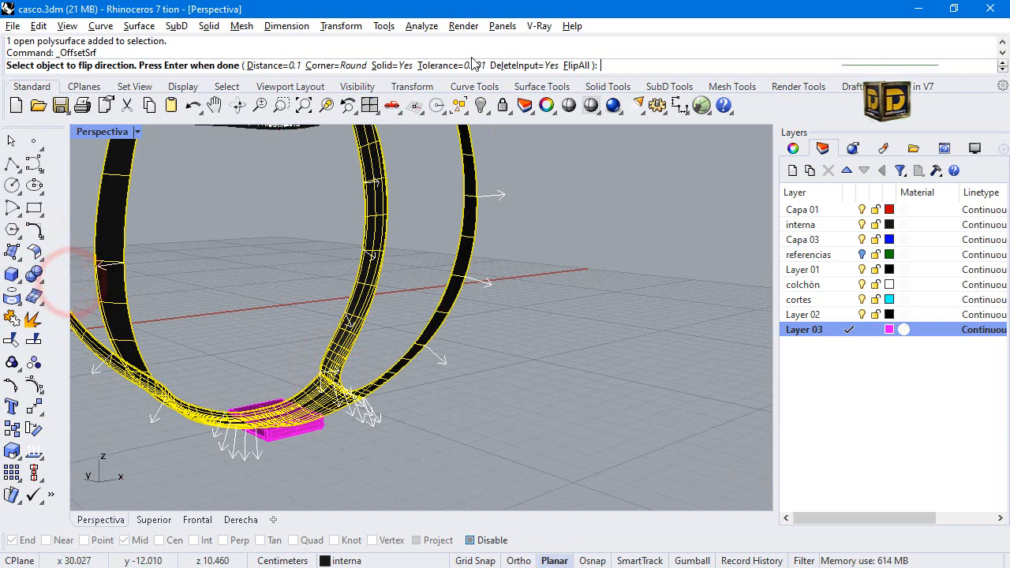
click(299, 68)
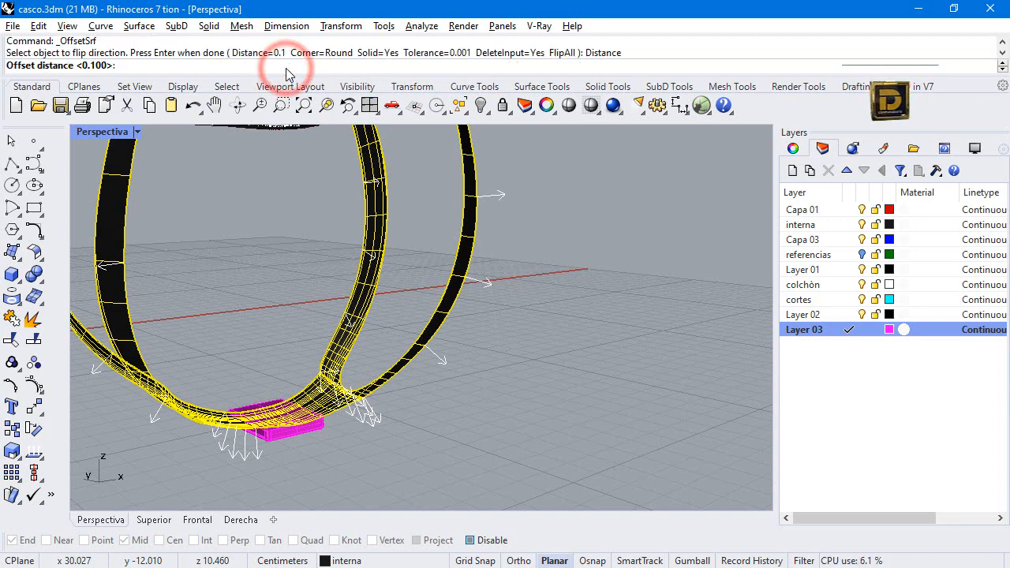
text(0.)
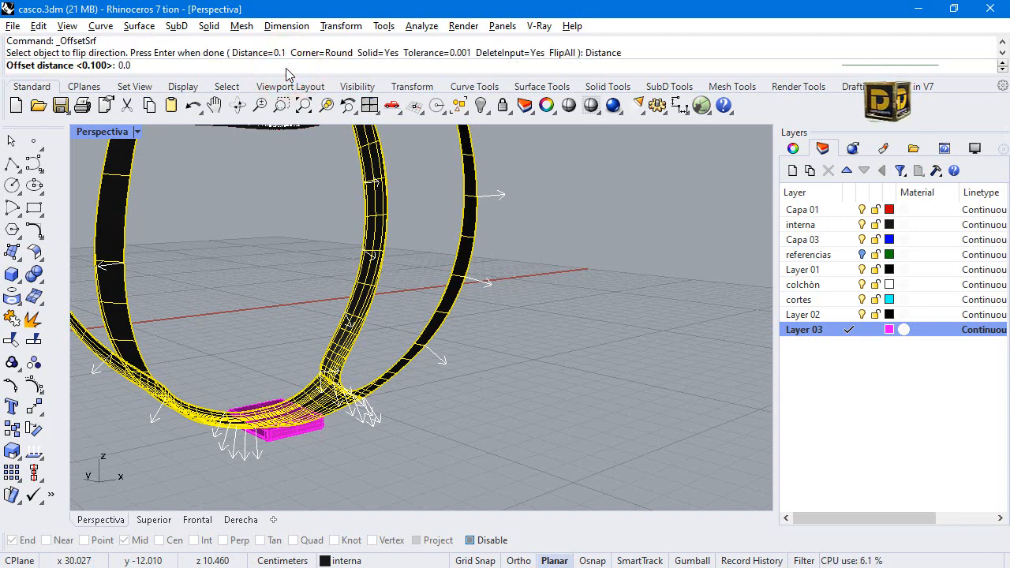
text(08)
key(Return)
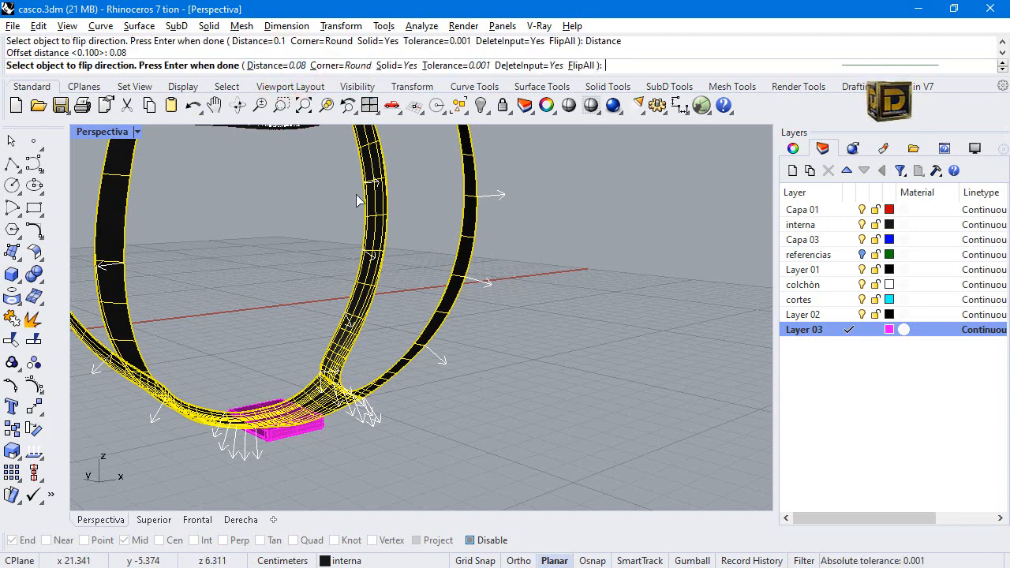
key(Return)
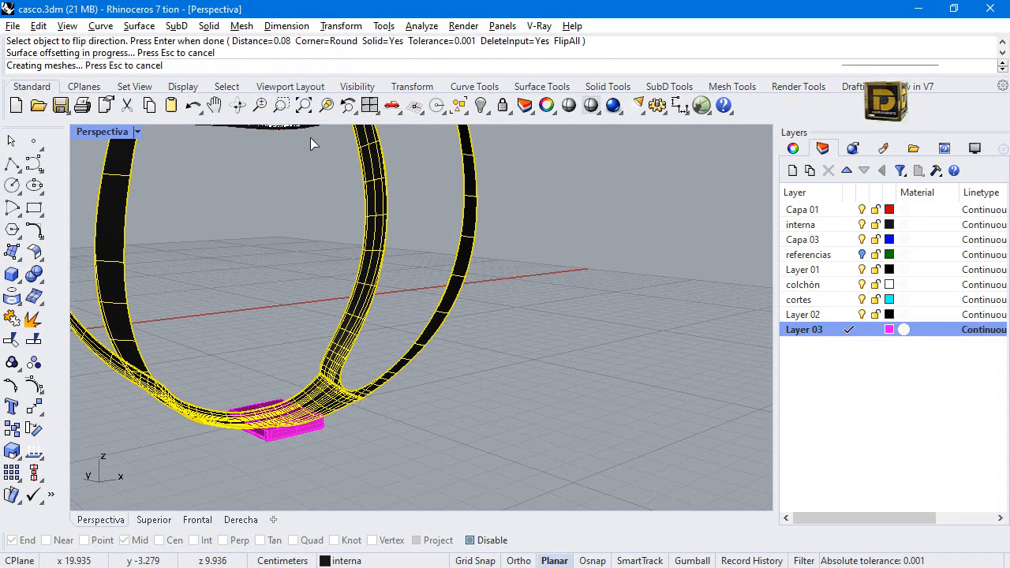
click(256, 253)
Fit the whole helmet in the perspective view and rotate it with Turntable to examine the finished strap and buckle.
scroll(375, 387, down, 4)
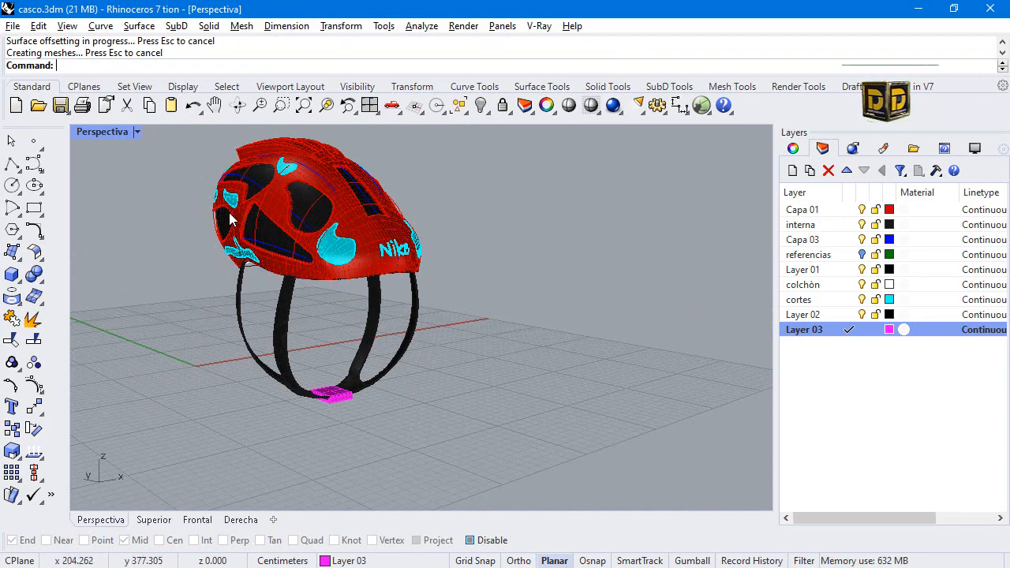
click(284, 113)
click(197, 158)
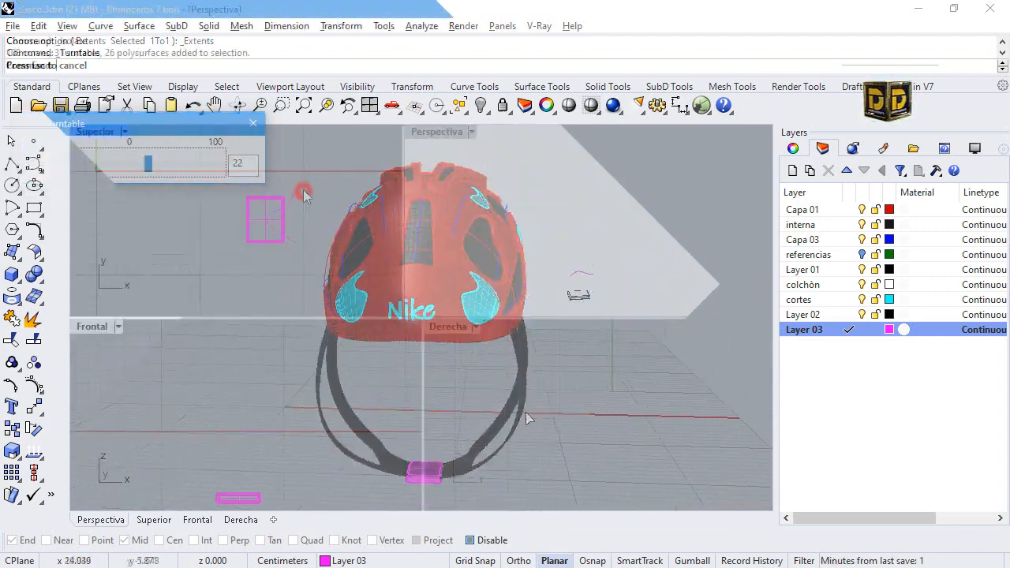
Shift the curved profile slightly outward from the buckle's centre and mirror a copy across the buckle's lengthwise midline, with object snaps enabled.
click(303, 185)
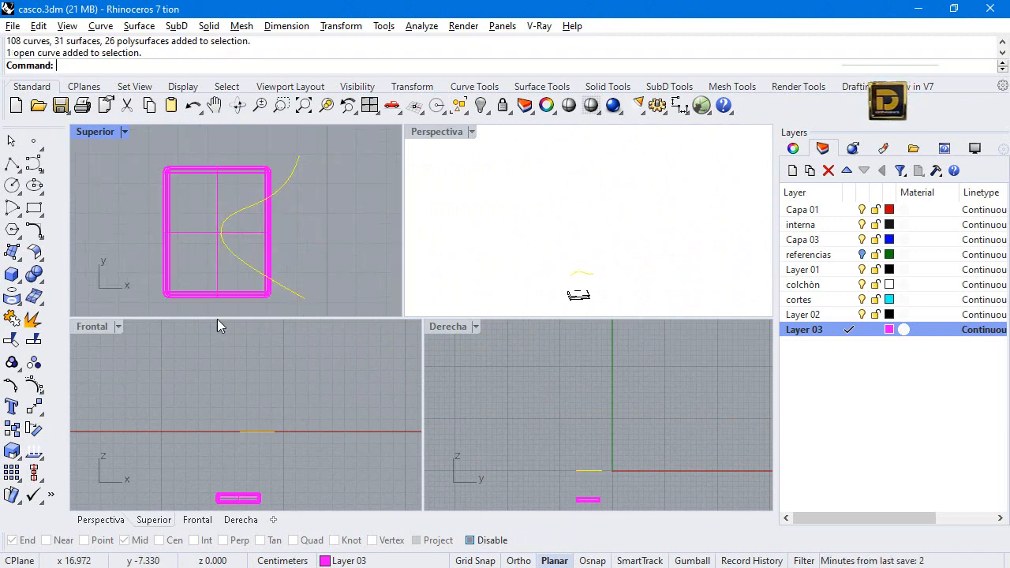
drag(247, 266, 259, 270)
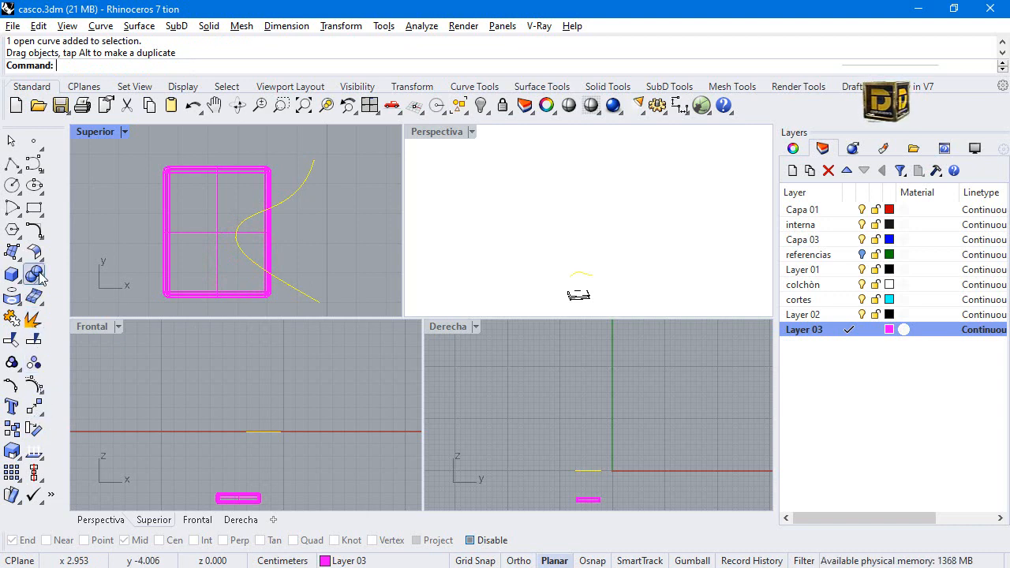
click(43, 419)
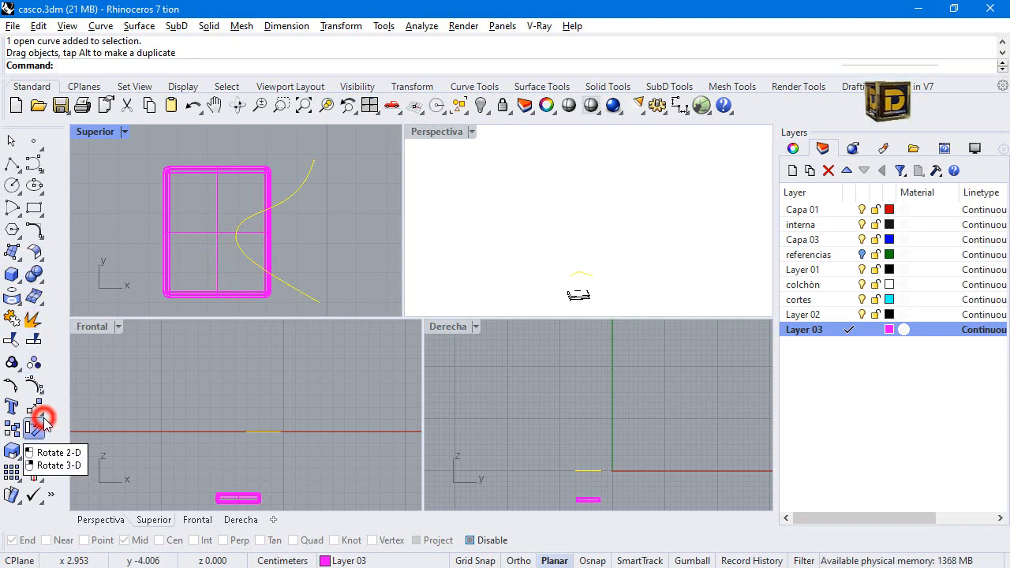
click(42, 412)
click(59, 434)
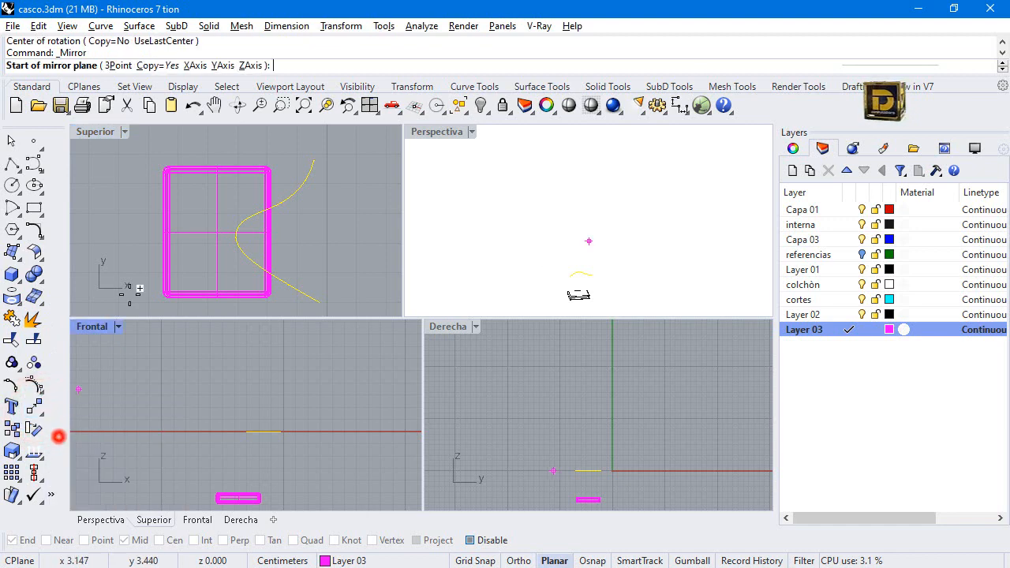
click(470, 540)
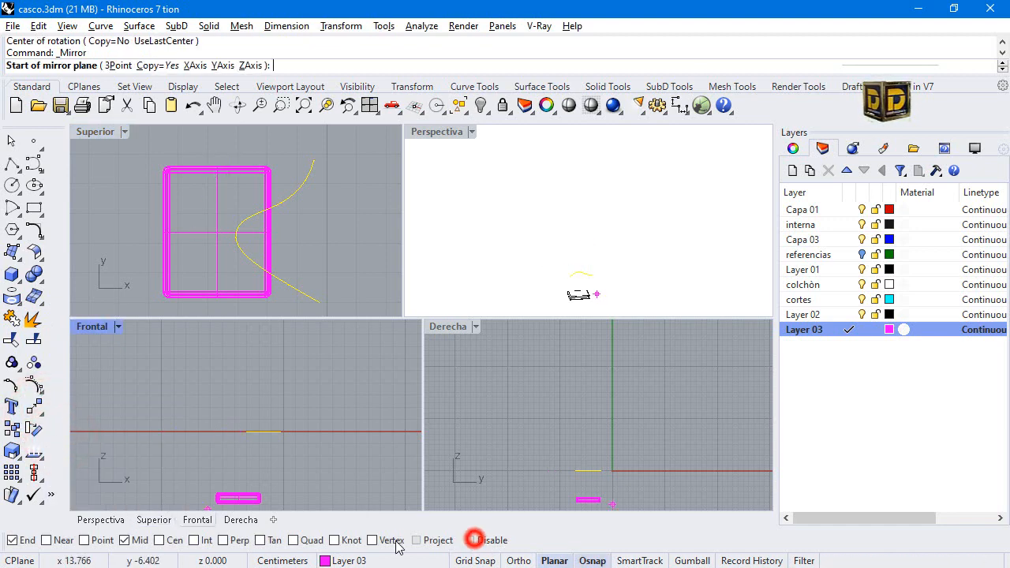
click(219, 167)
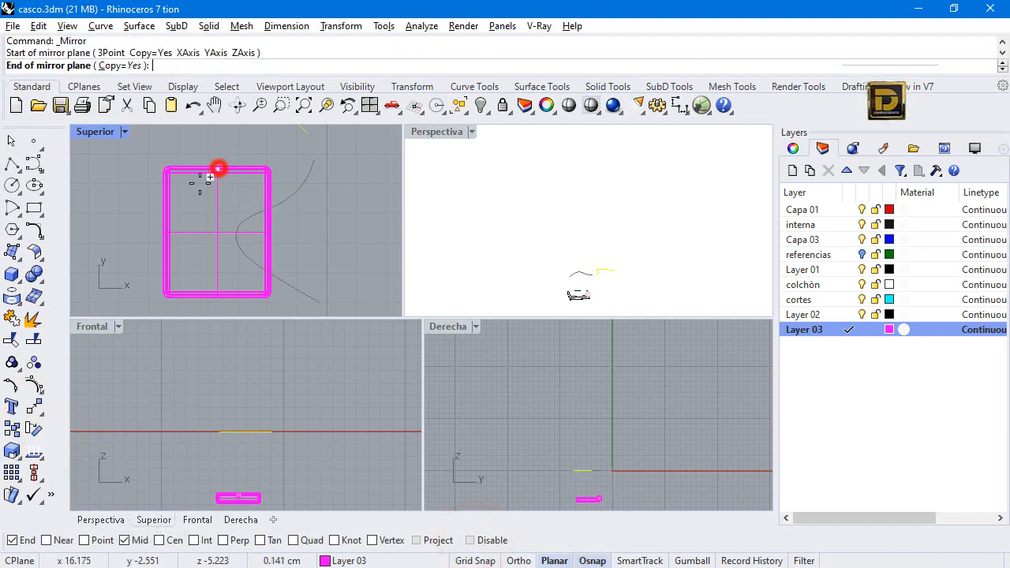
scroll(221, 248, down, 3)
click(214, 278)
Cut away the buckle's right side along the original curve with WireCut, removing only the portion outside the curve.
click(63, 234)
click(36, 276)
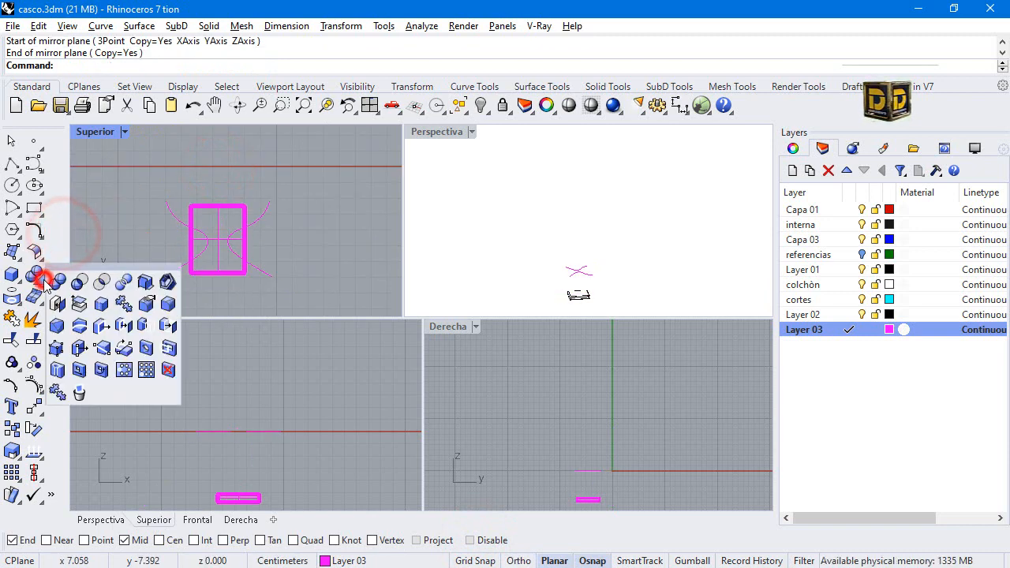
click(79, 328)
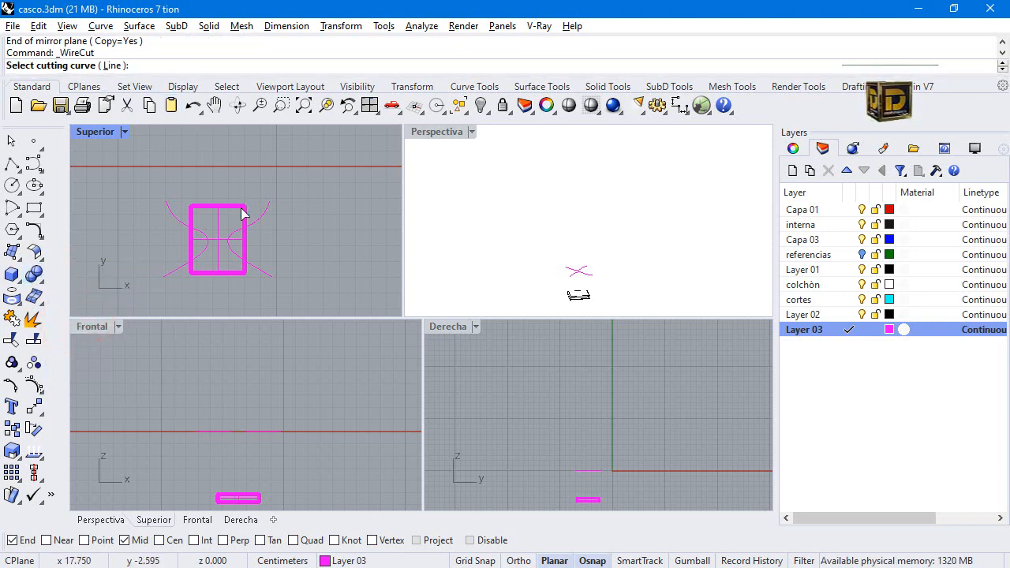
click(272, 214)
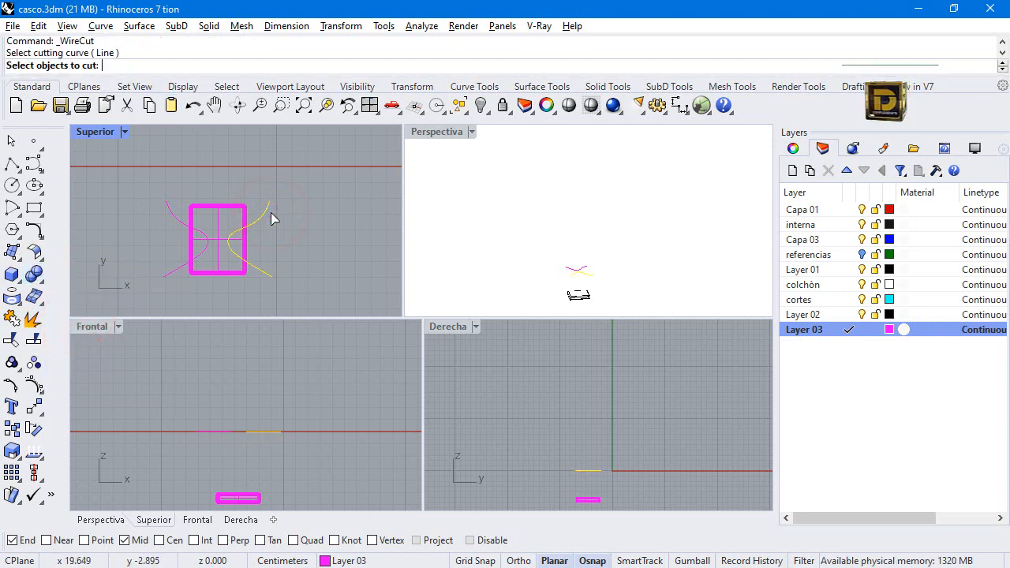
click(245, 240)
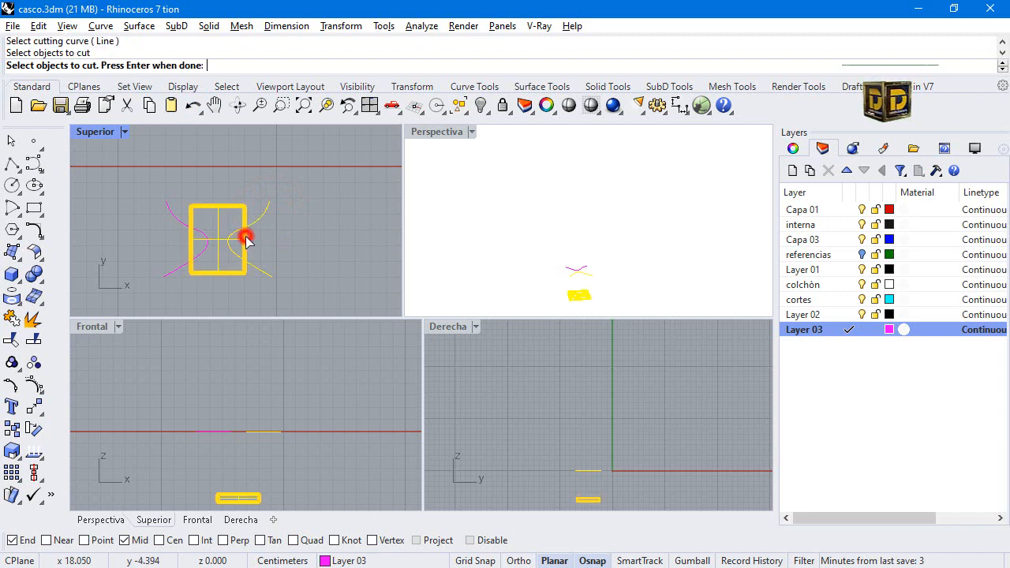
right_click(246, 241)
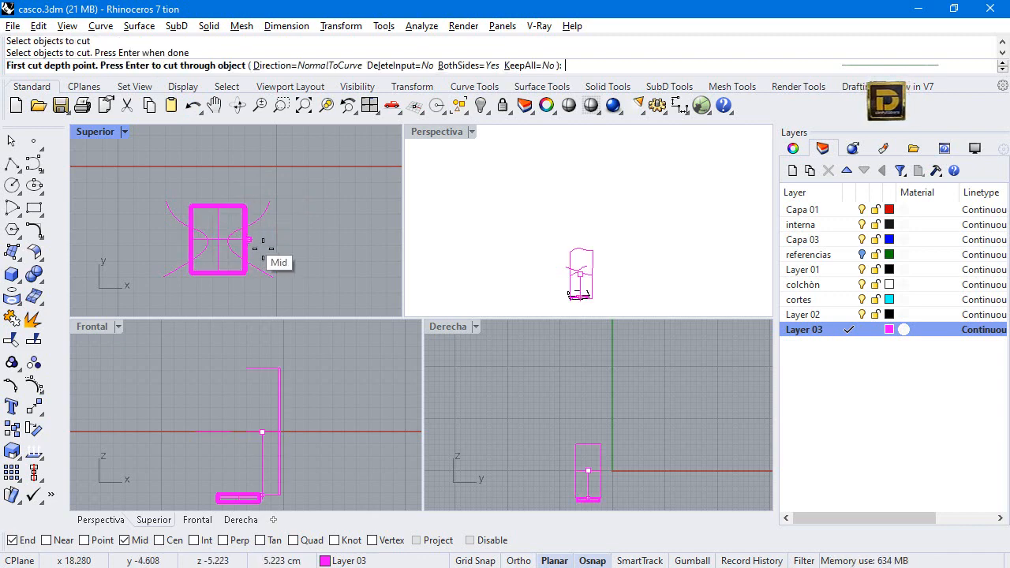
click(304, 490)
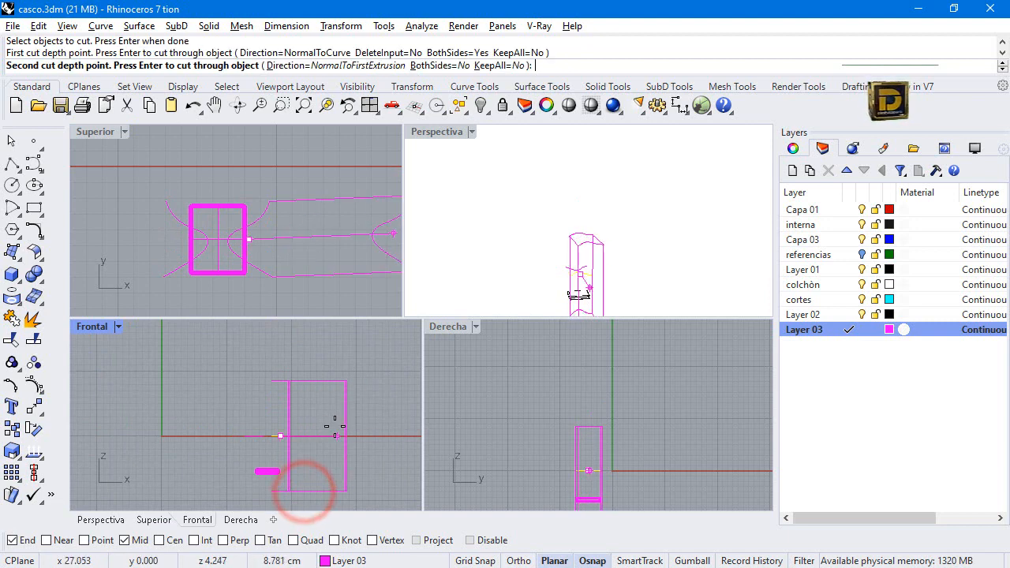
click(315, 232)
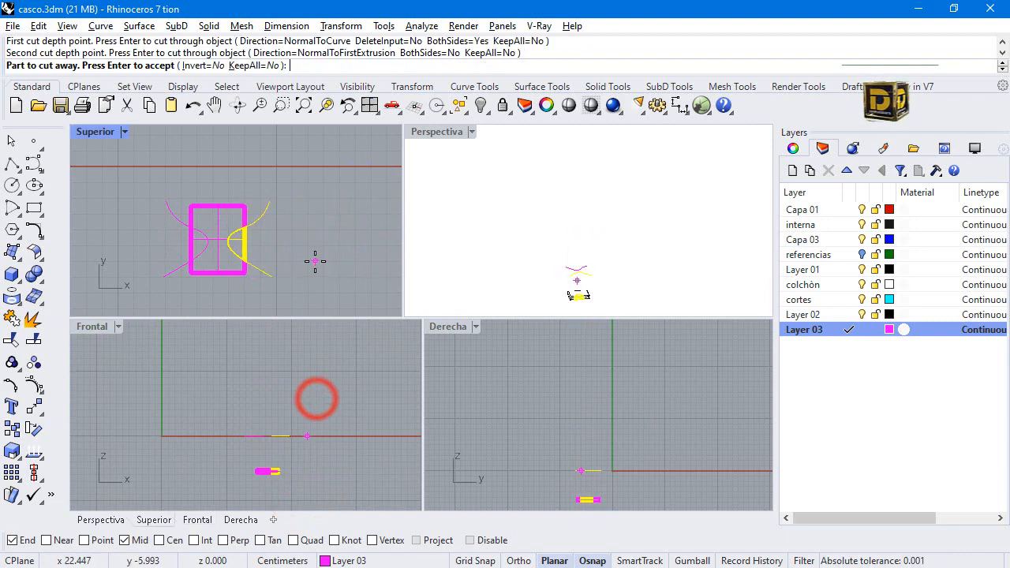
click(218, 228)
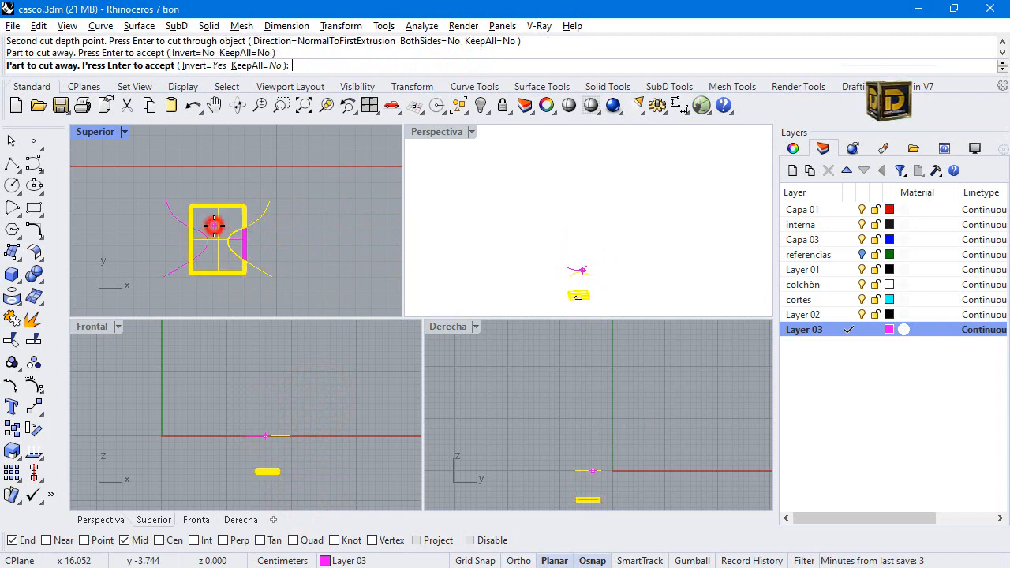
click(242, 235)
click(205, 220)
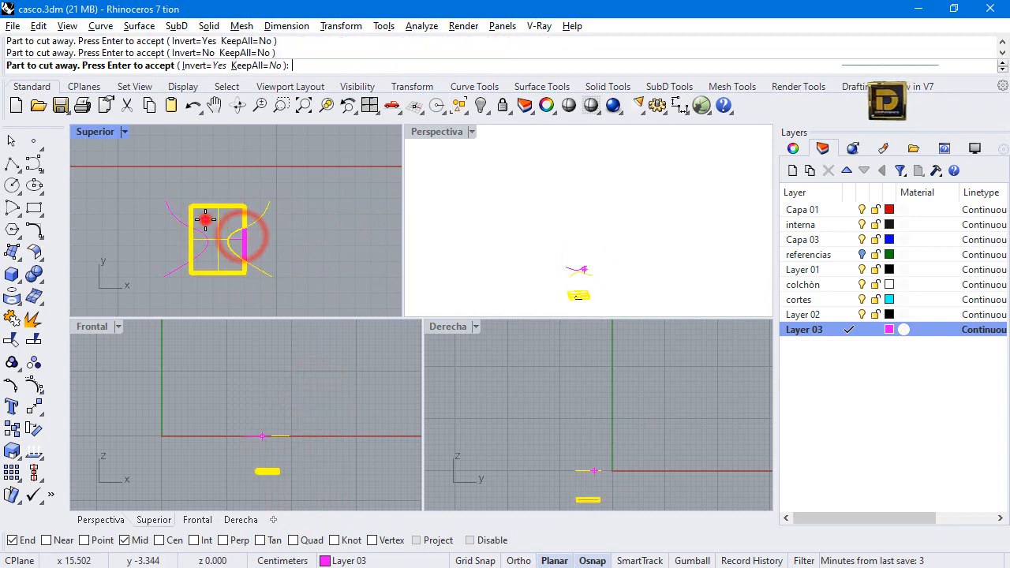
click(247, 237)
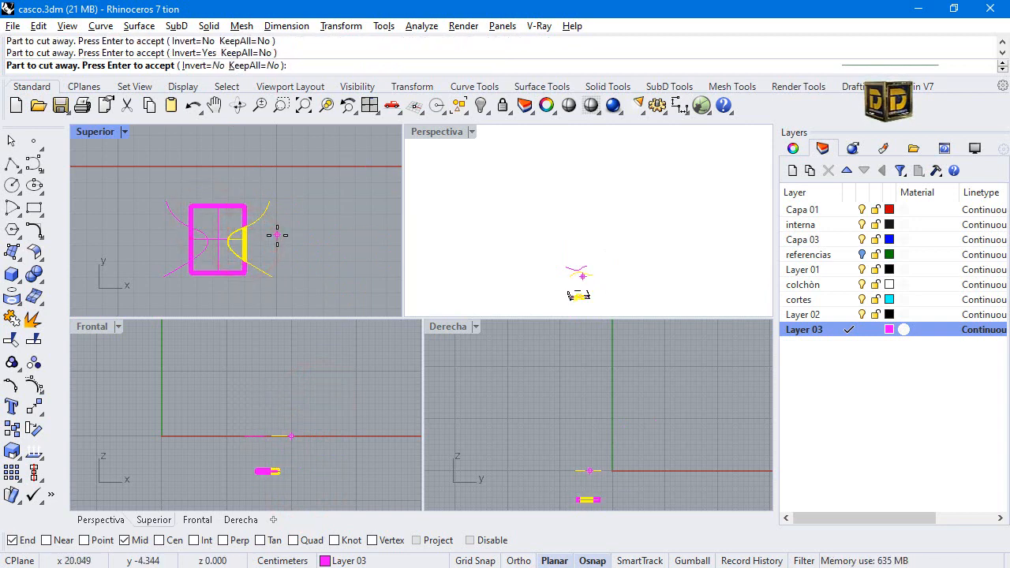
key(Return)
Cut the matching notch out of the buckle's left side with WireCut, using the mirrored curve.
click(174, 213)
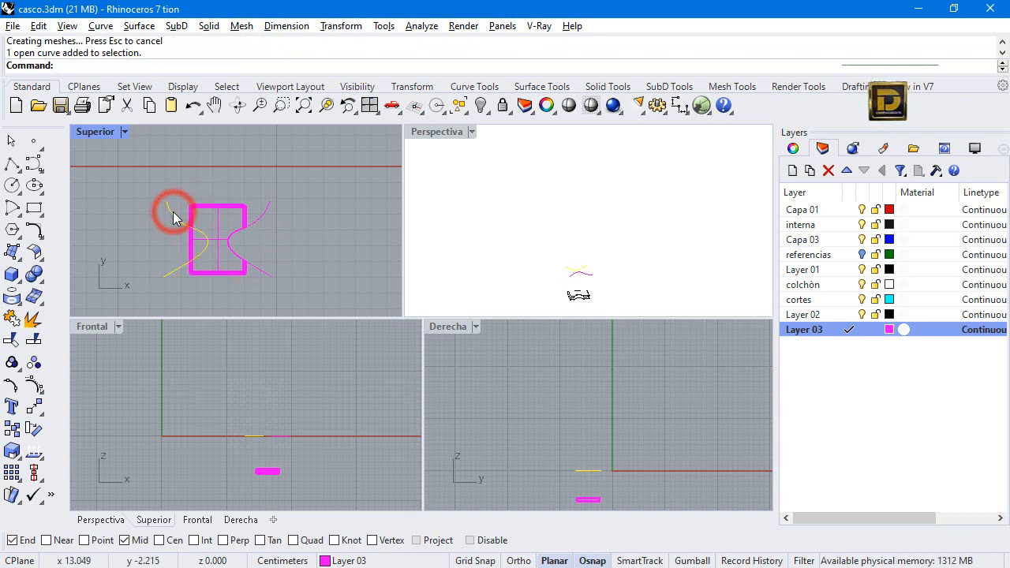
key(Return)
click(192, 212)
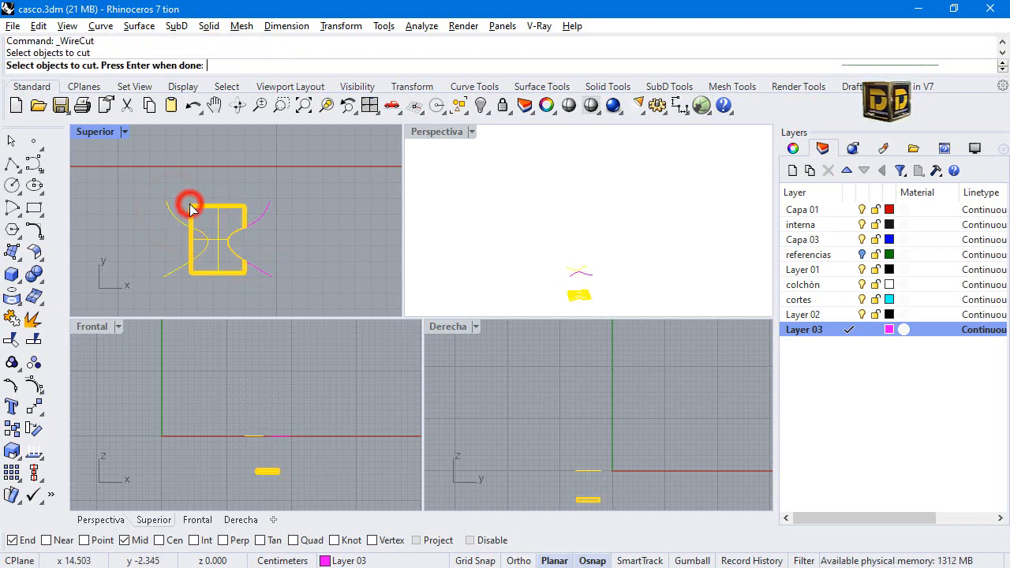
key(Return)
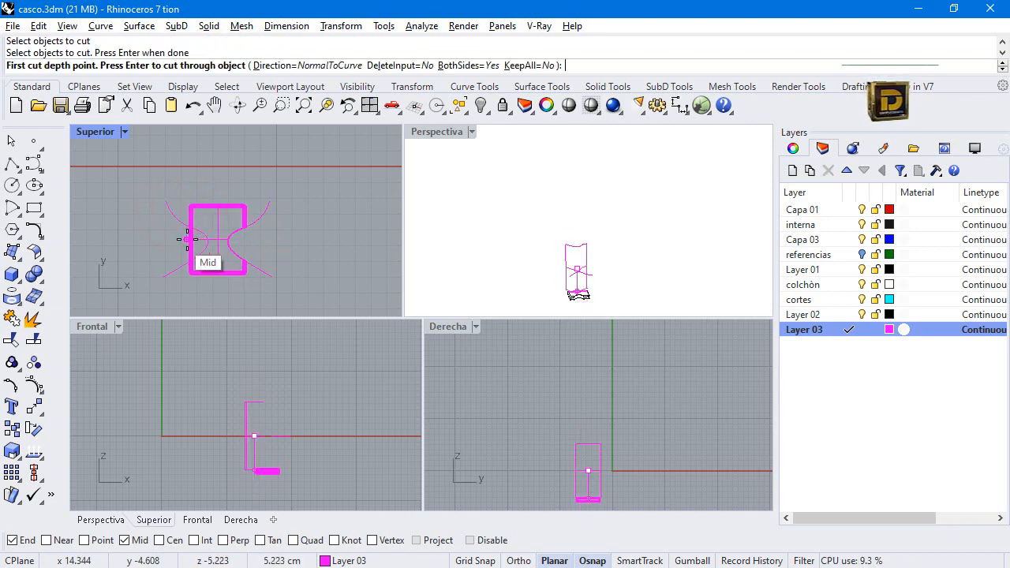
click(237, 490)
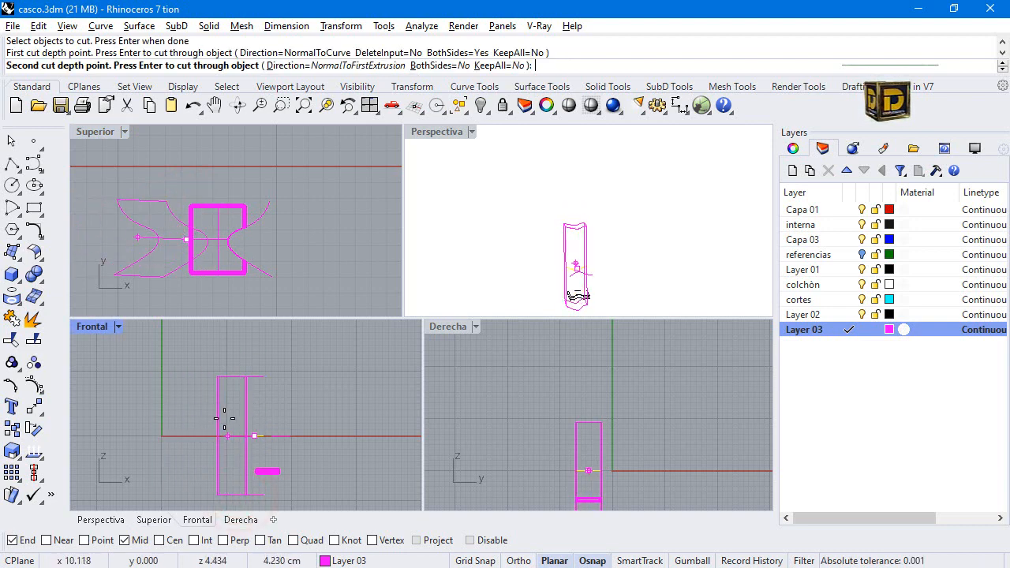
click(191, 418)
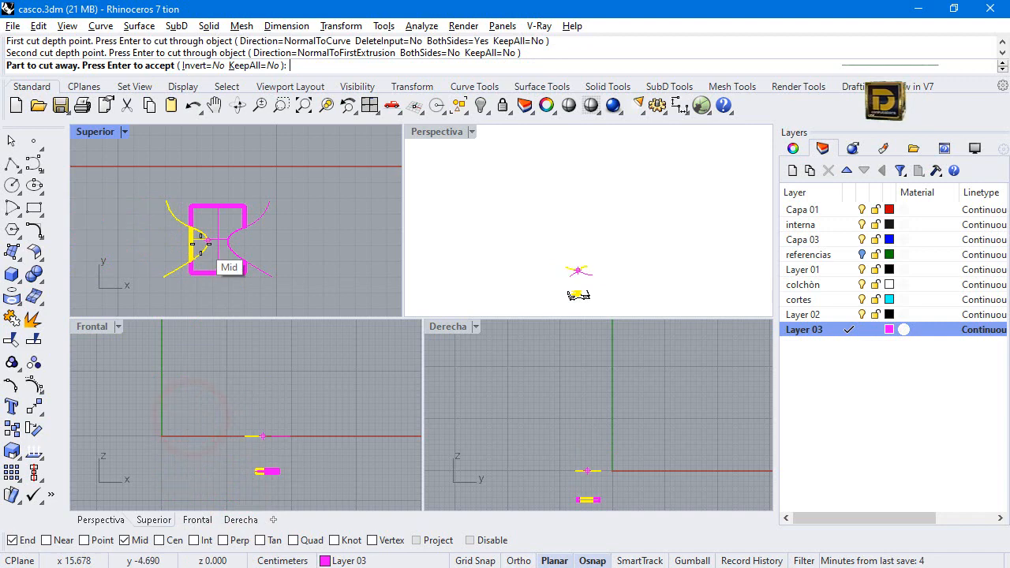
key(Return)
Show all hidden objects and duplicate the helmet's white inner padding surface in place.
click(359, 179)
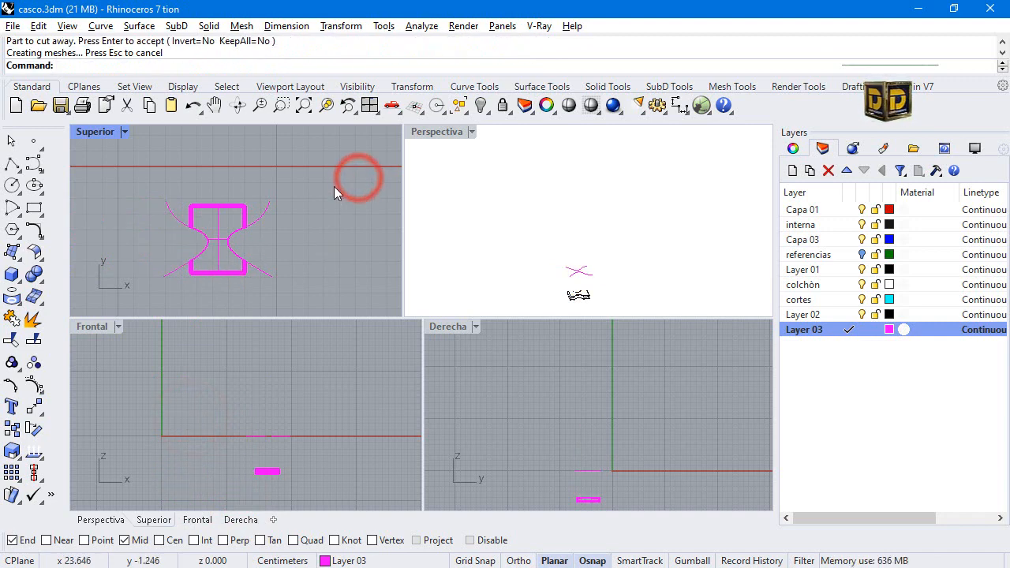
right_click(484, 109)
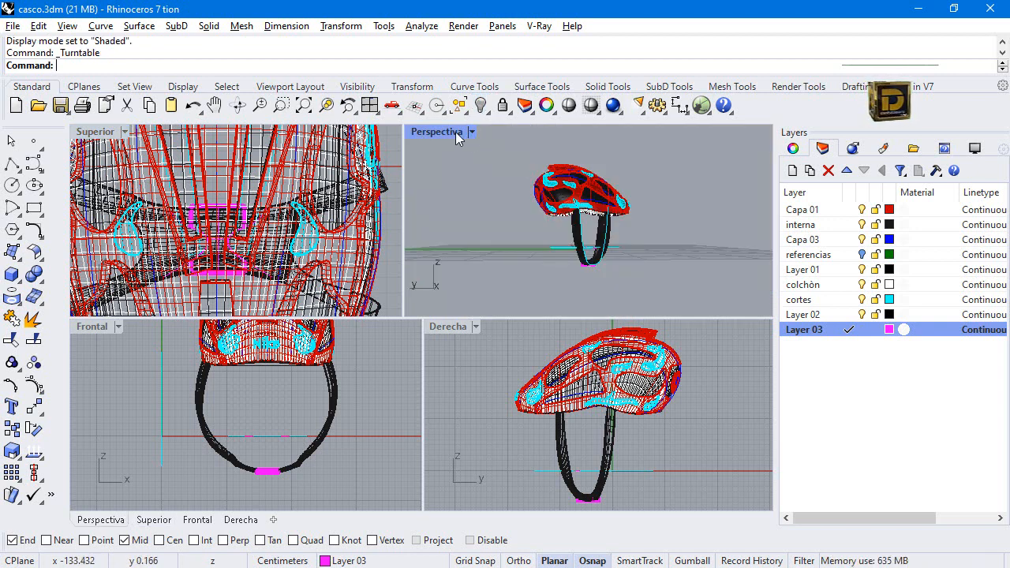
scroll(620, 245, up, 6)
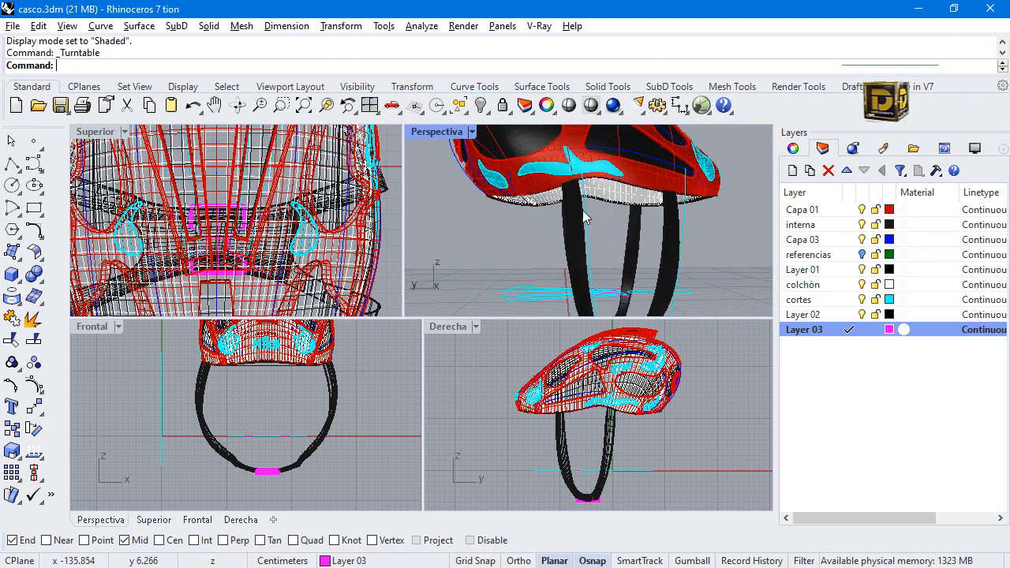
click(618, 177)
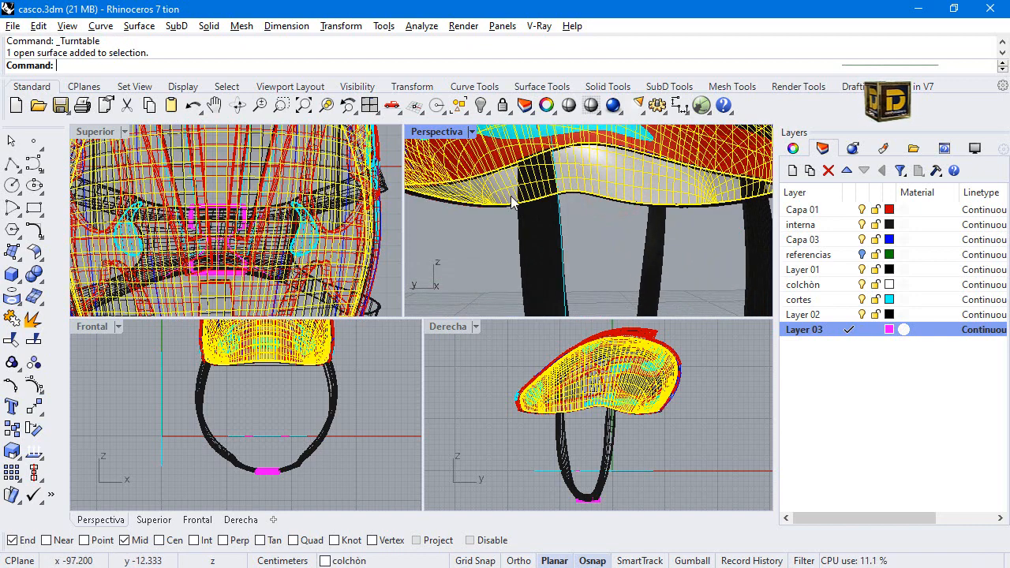
key(ctrl+c)
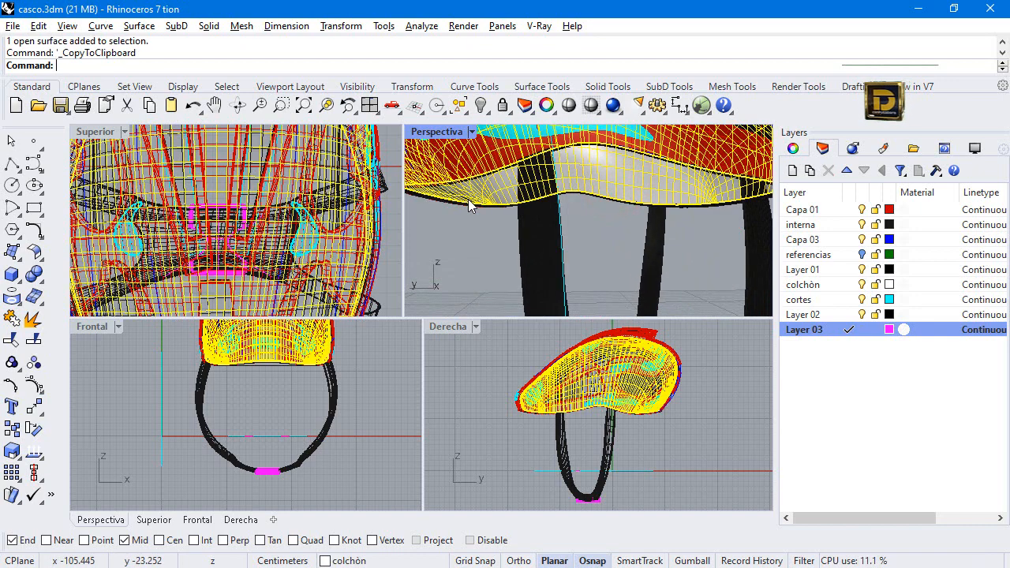
key(ctrl+v)
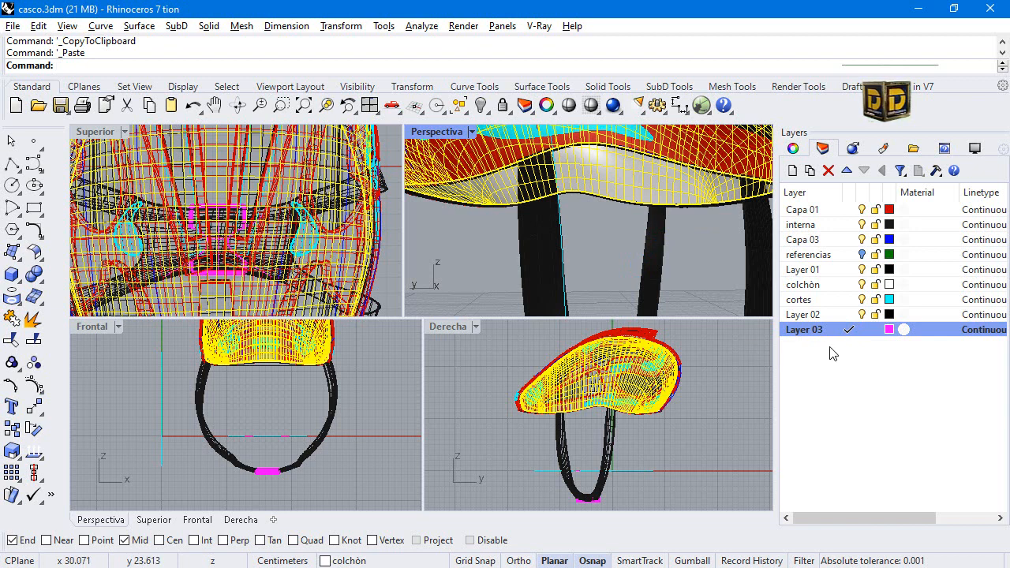
Create a new layer coloured purple and assign the selected padding surface to it.
click(794, 172)
click(890, 344)
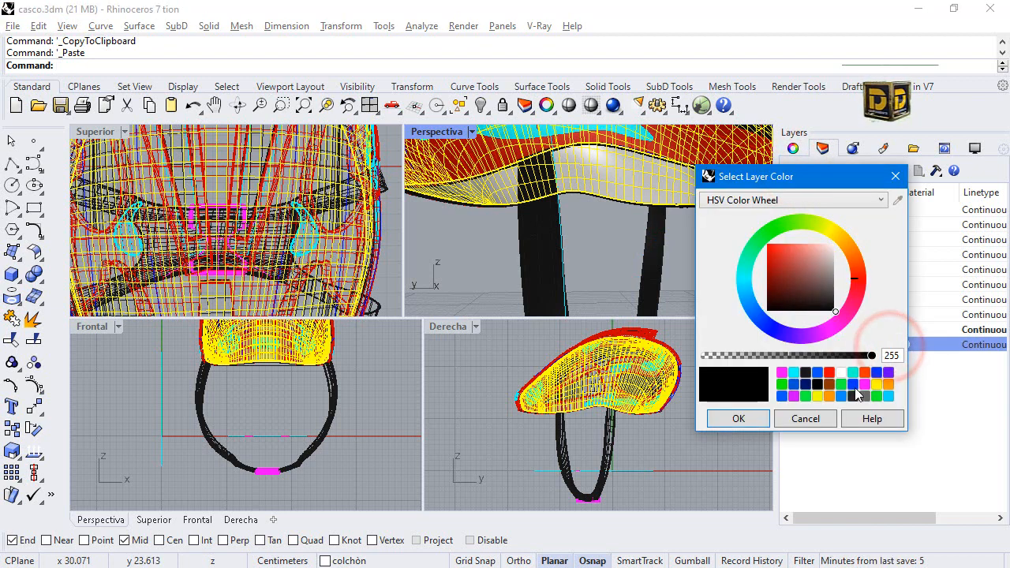
click(887, 373)
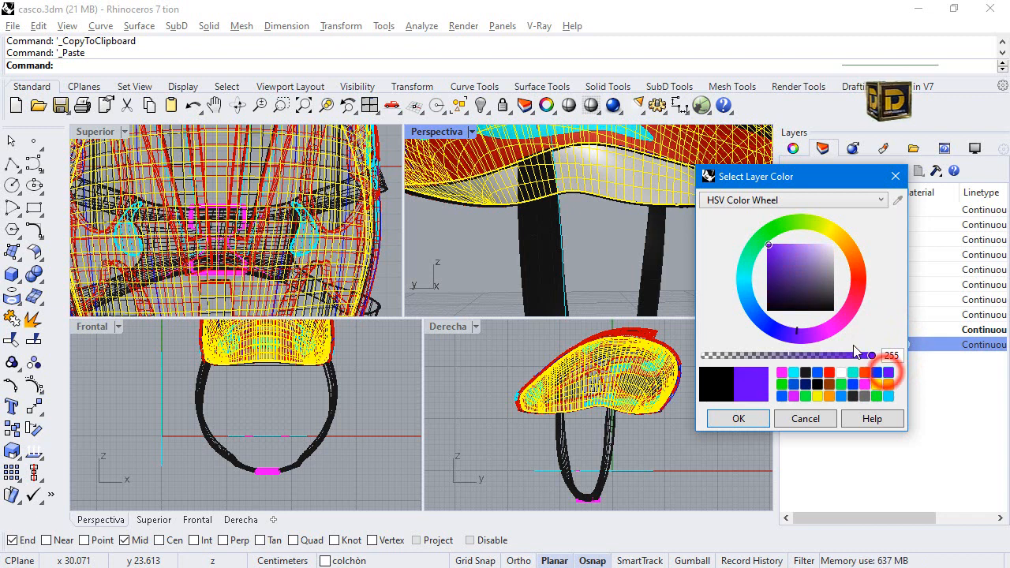
click(750, 418)
right_click(819, 349)
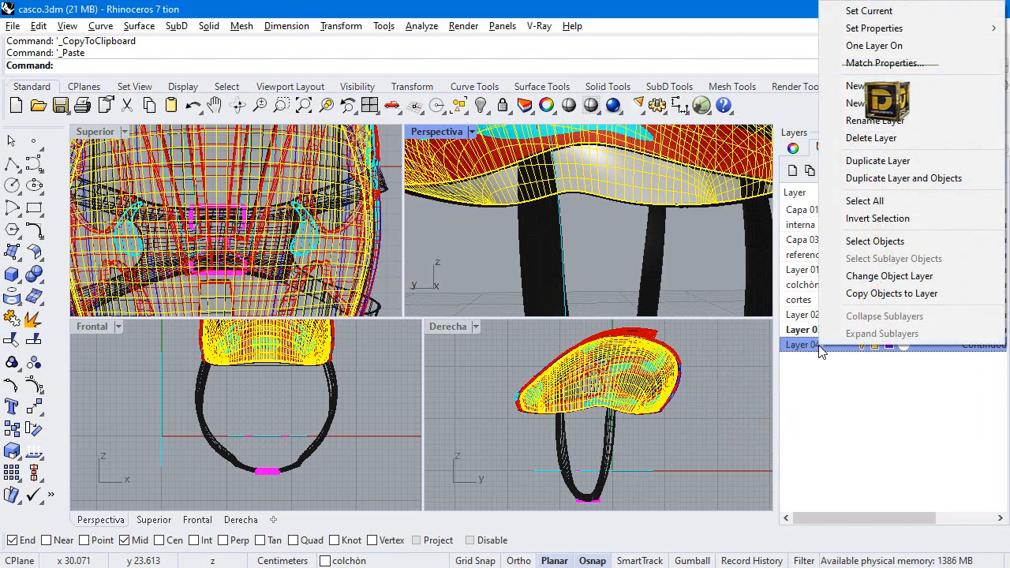
click(880, 276)
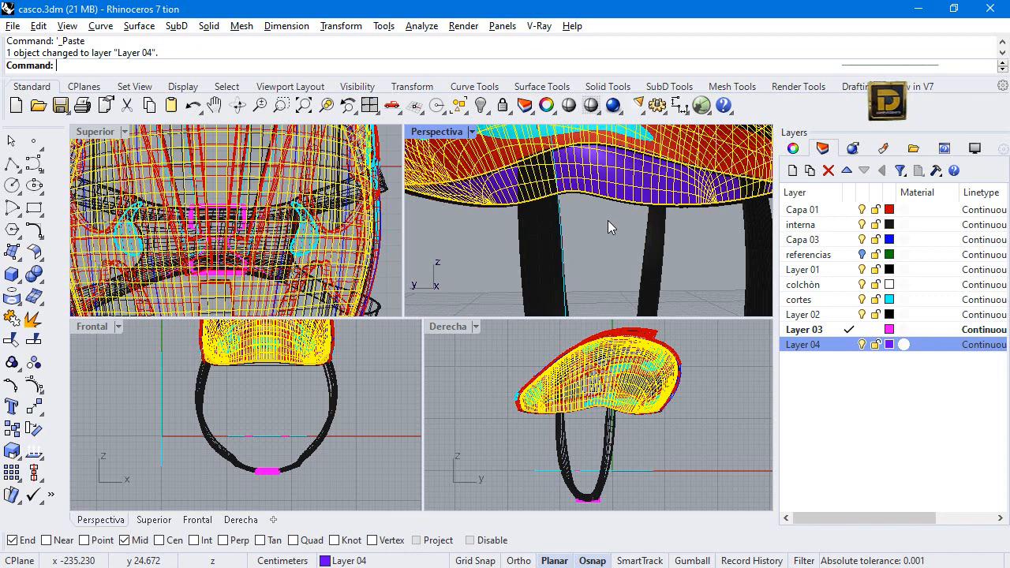
Offset the selected padding surface inward by 0.1 as a solid with OffsetSrf, flipping all directions.
click(42, 258)
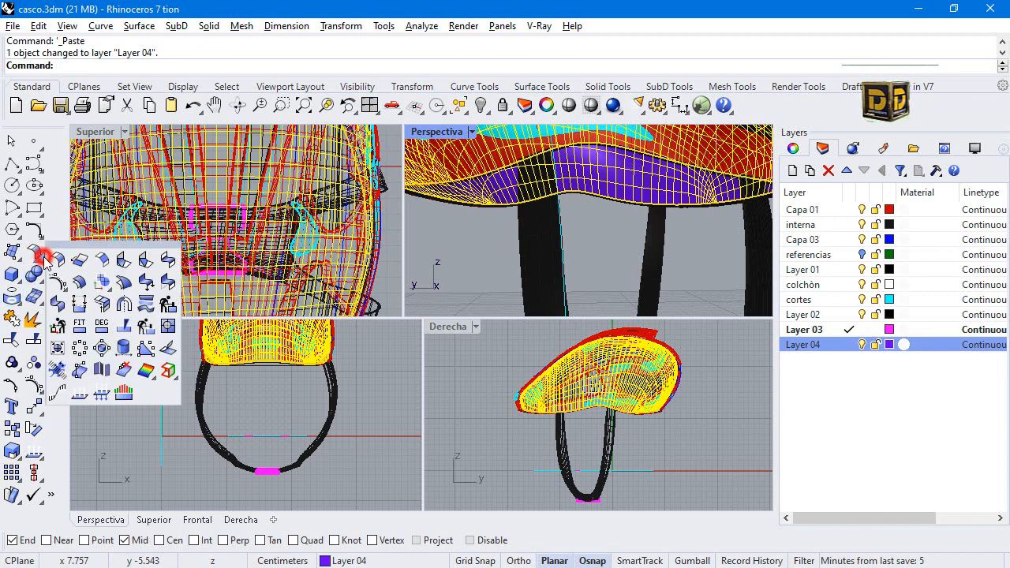
click(77, 285)
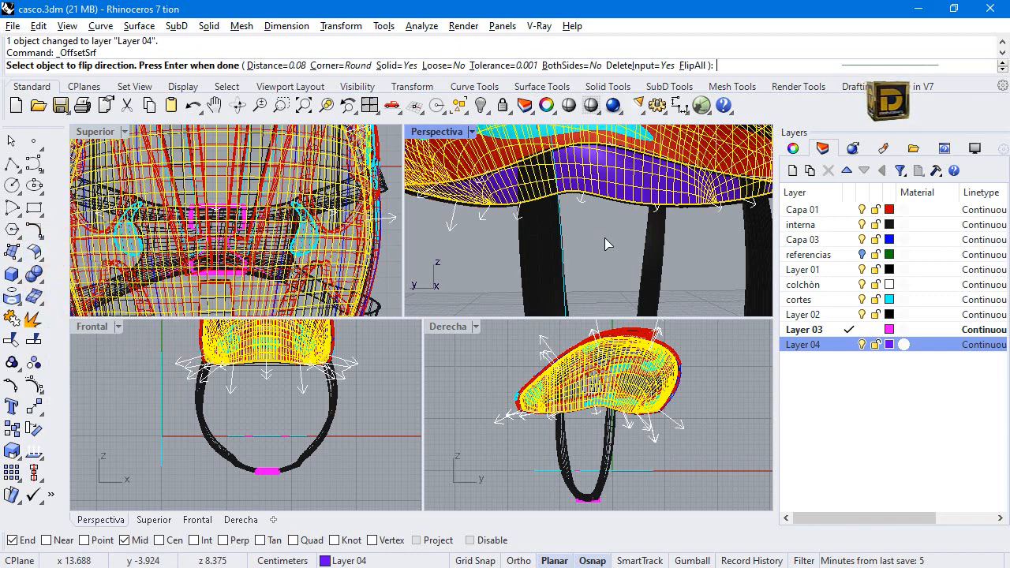
scroll(482, 203, down, 3)
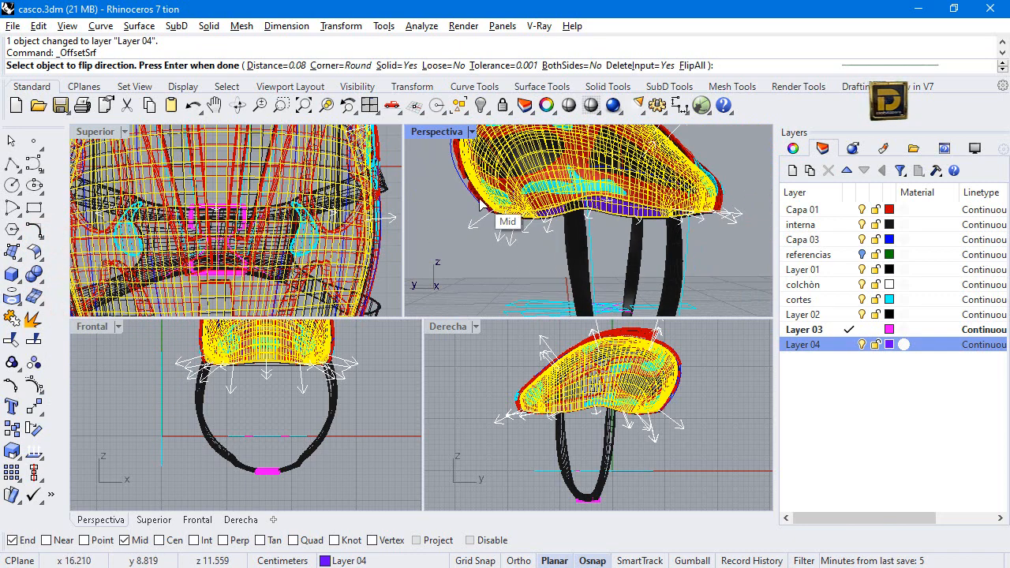
click(702, 67)
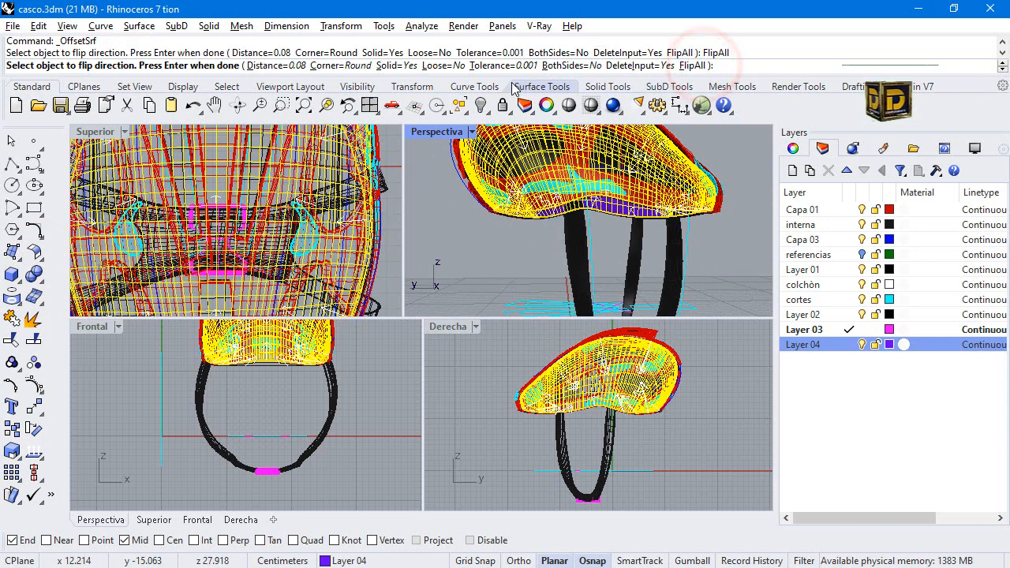
click(276, 66)
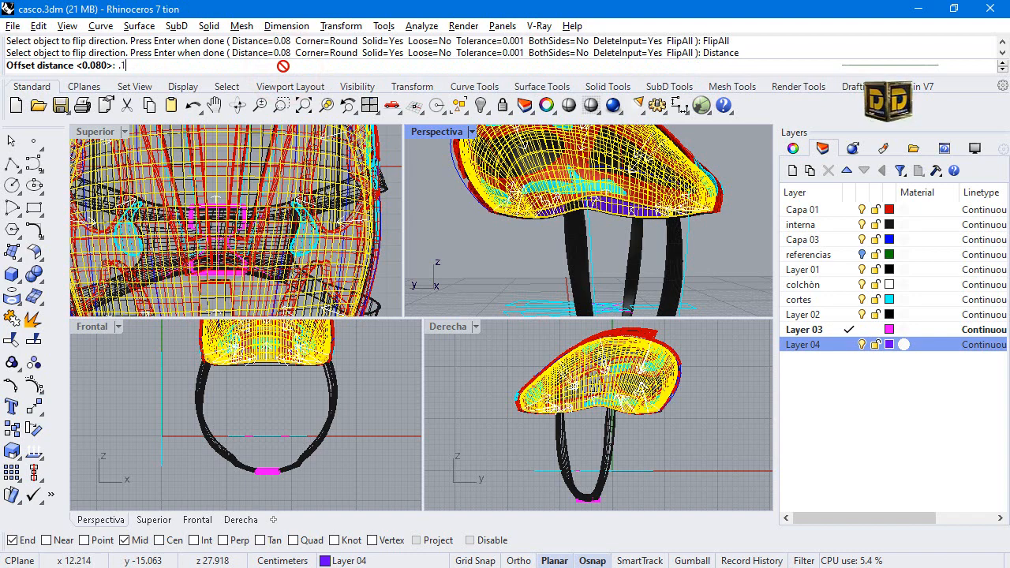
key(Return)
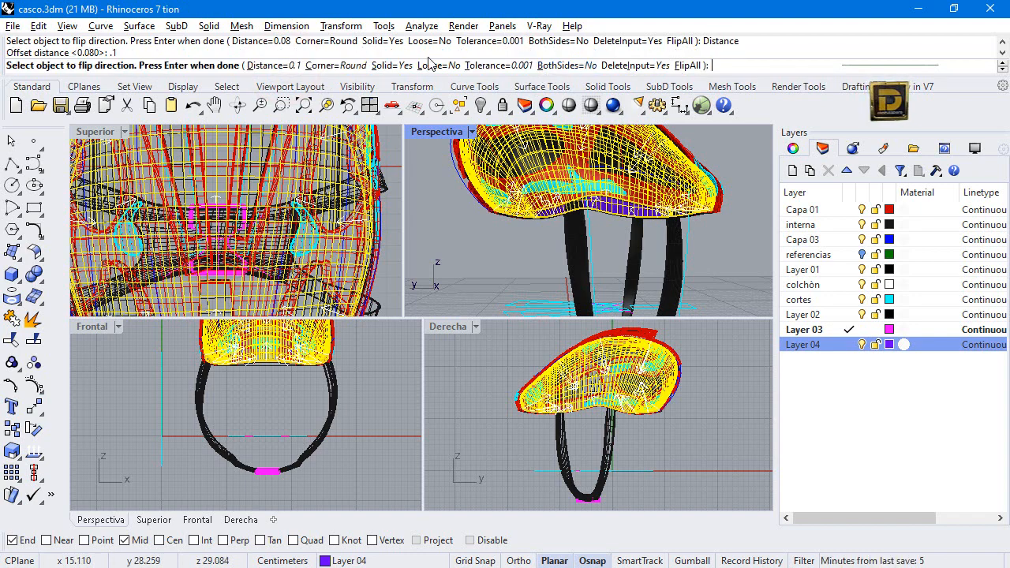
key(Return)
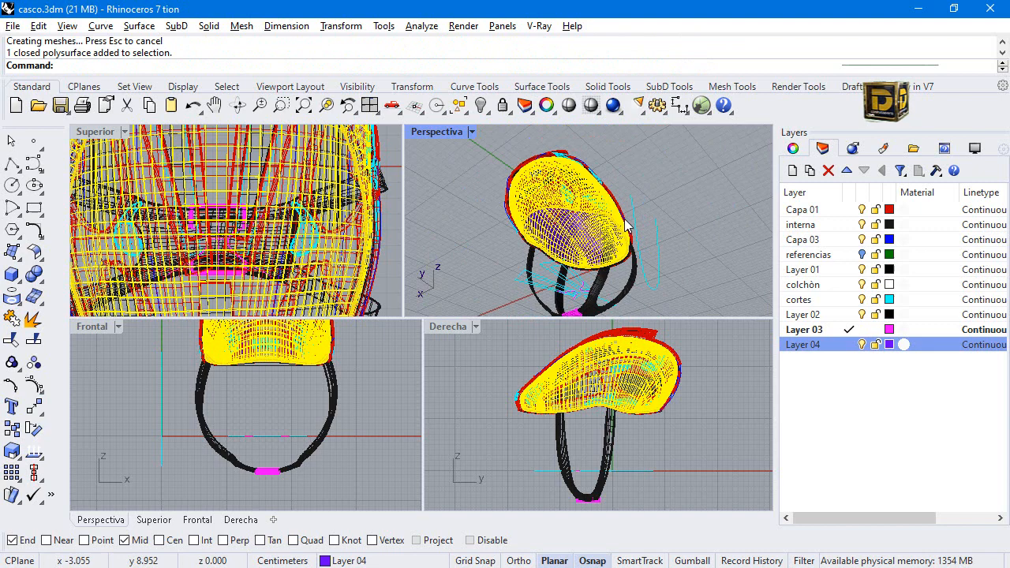
click(676, 170)
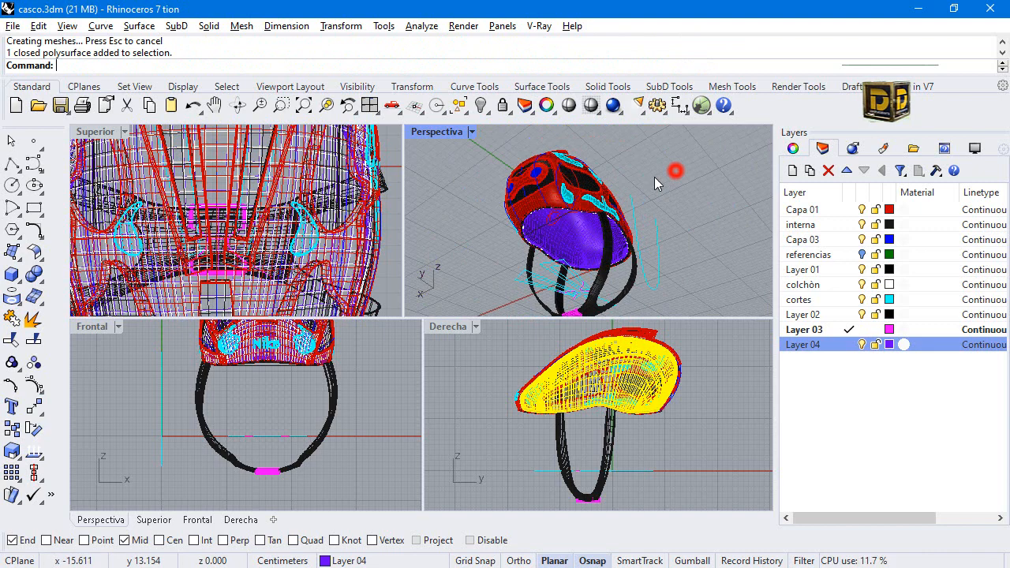
Examine the purple padding beneath the helmet rim from several angles in a maximized perspective view, hiding and showing Layer 04 to compare.
right_drag(612, 163, 557, 180)
scroll(622, 242, up, 5)
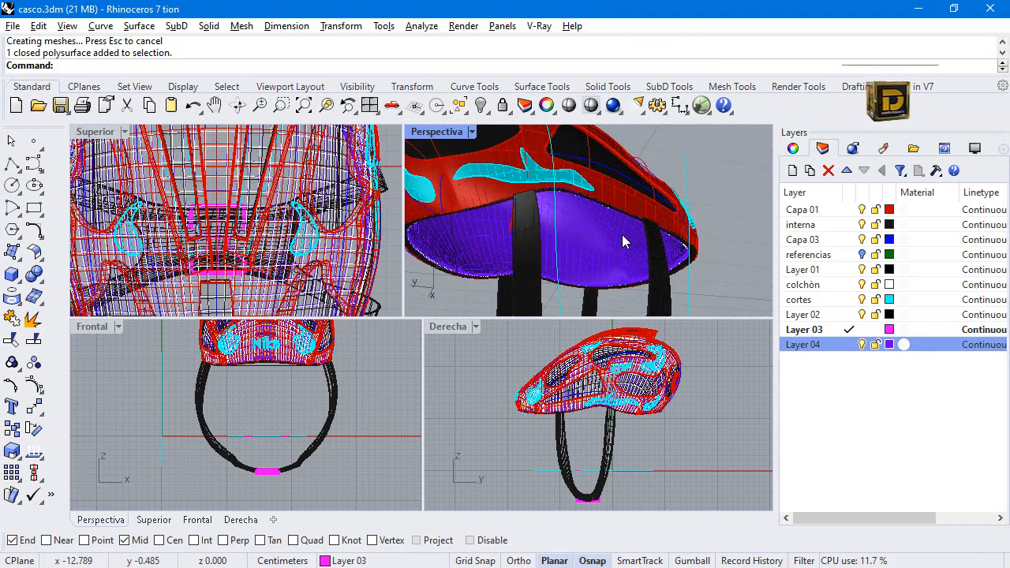
scroll(606, 270, down, 5)
right_drag(620, 202, 510, 221)
double_click(450, 134)
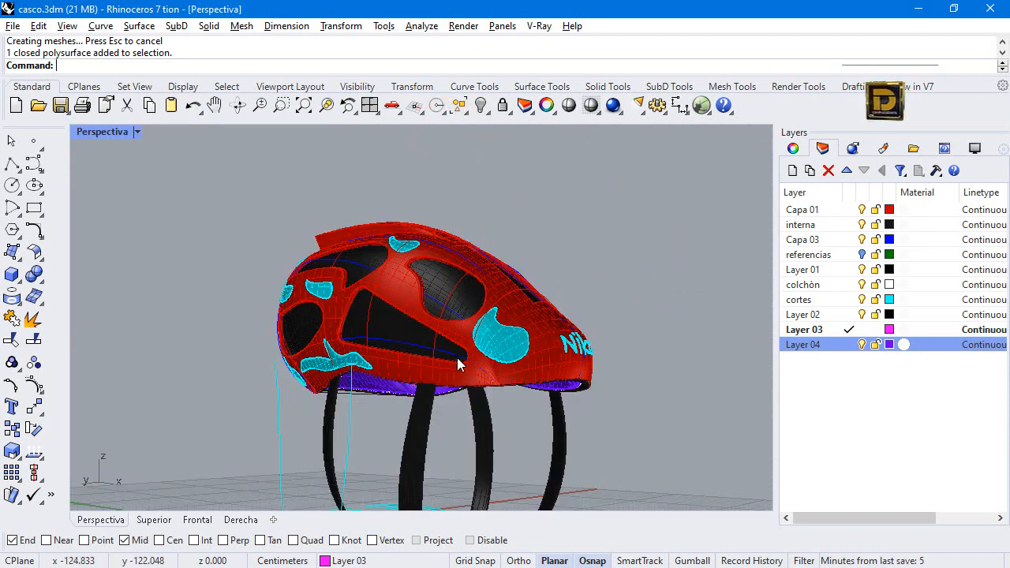
click(562, 390)
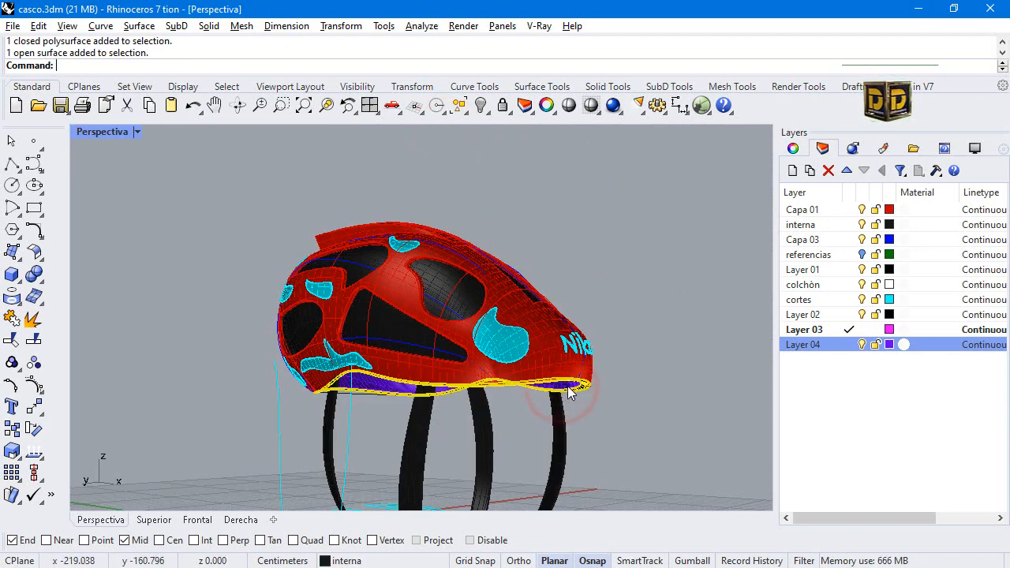
click(562, 390)
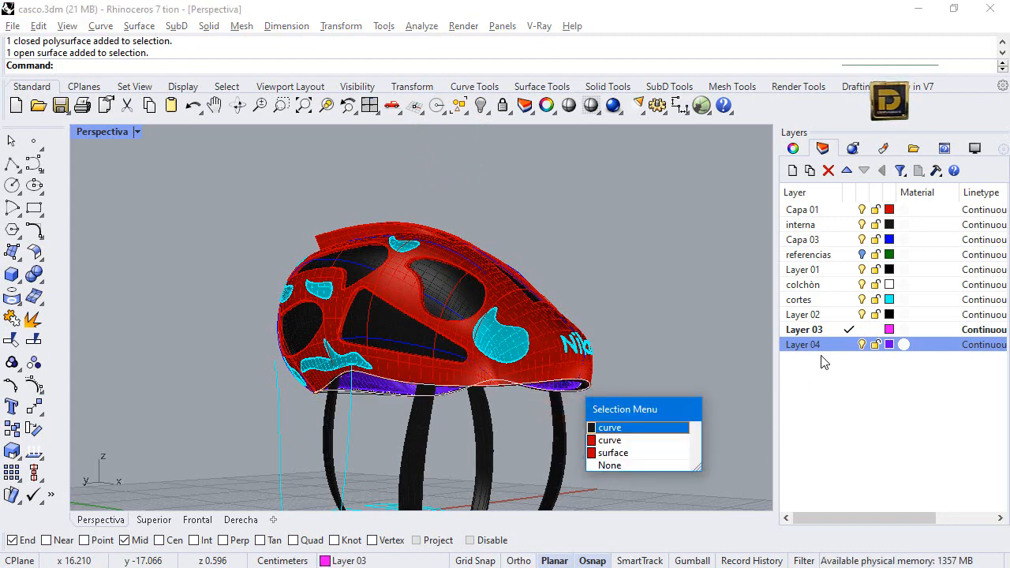
click(862, 347)
click(862, 345)
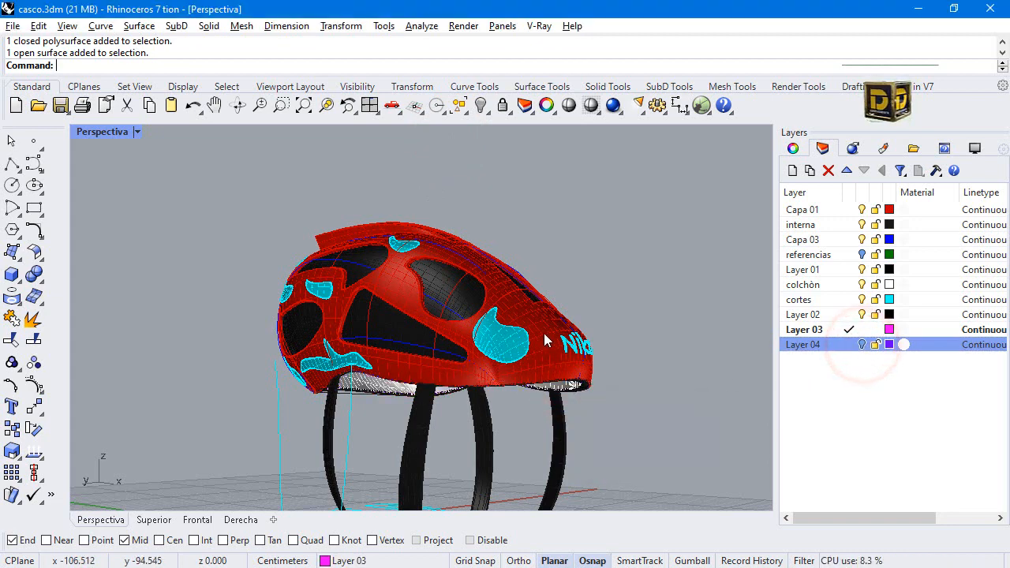
drag(226, 198, 247, 258)
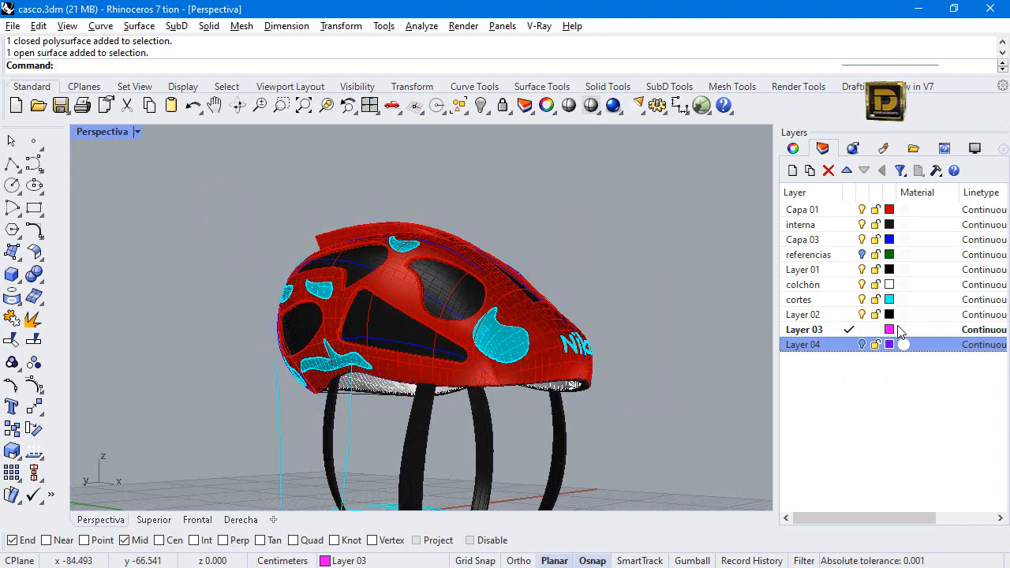
click(862, 345)
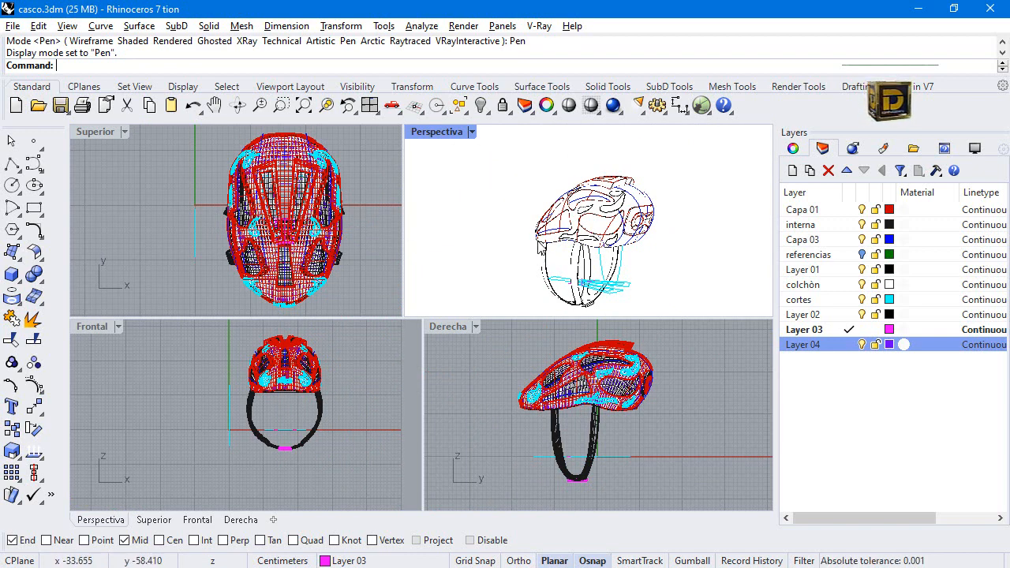
Try Shaded display in the perspective viewport, set it to Rendered, and save the helmet file.
right_drag(505, 210, 557, 189)
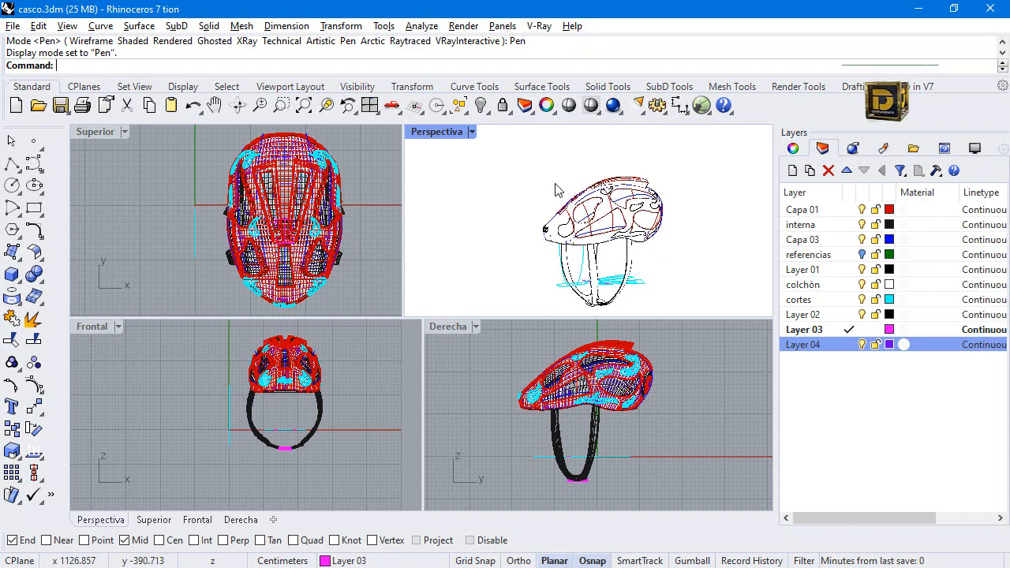
click(471, 132)
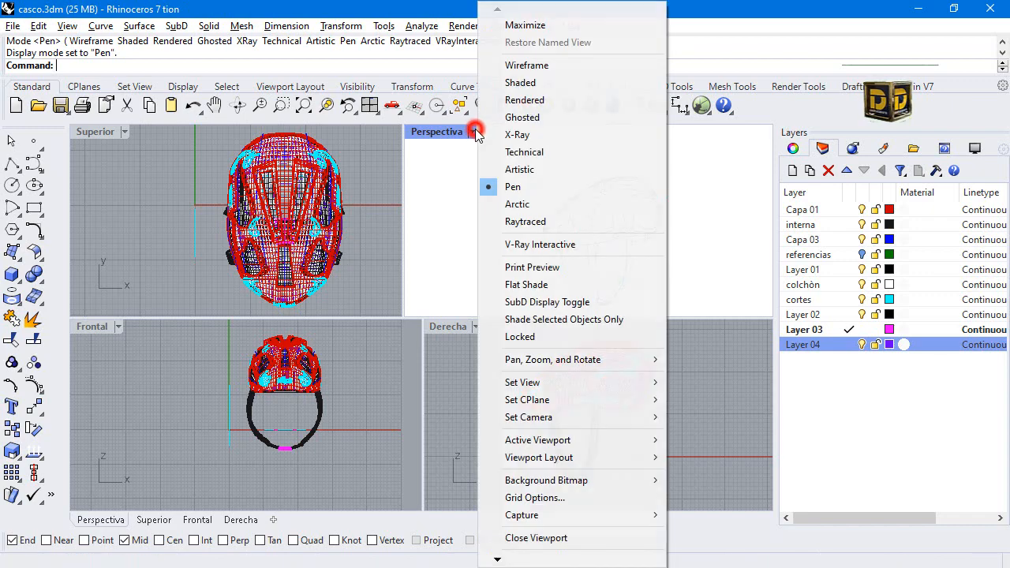
click(527, 82)
click(472, 132)
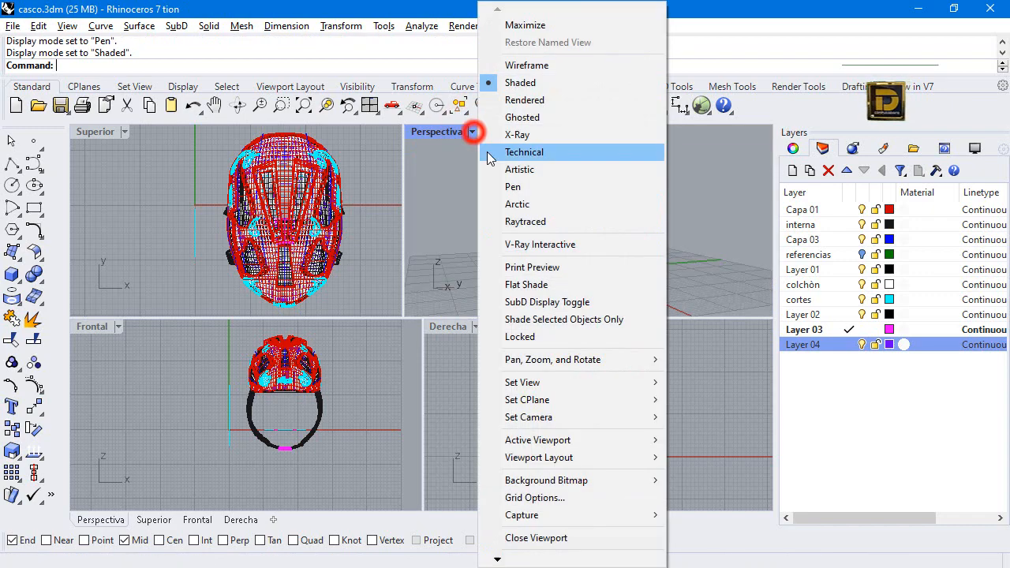
click(524, 100)
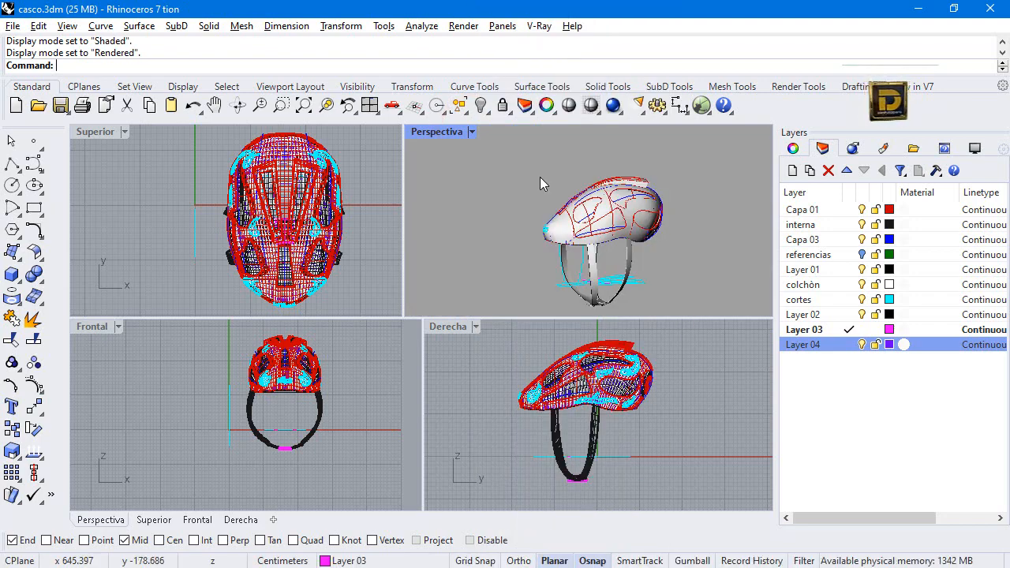
click(12, 26)
click(49, 99)
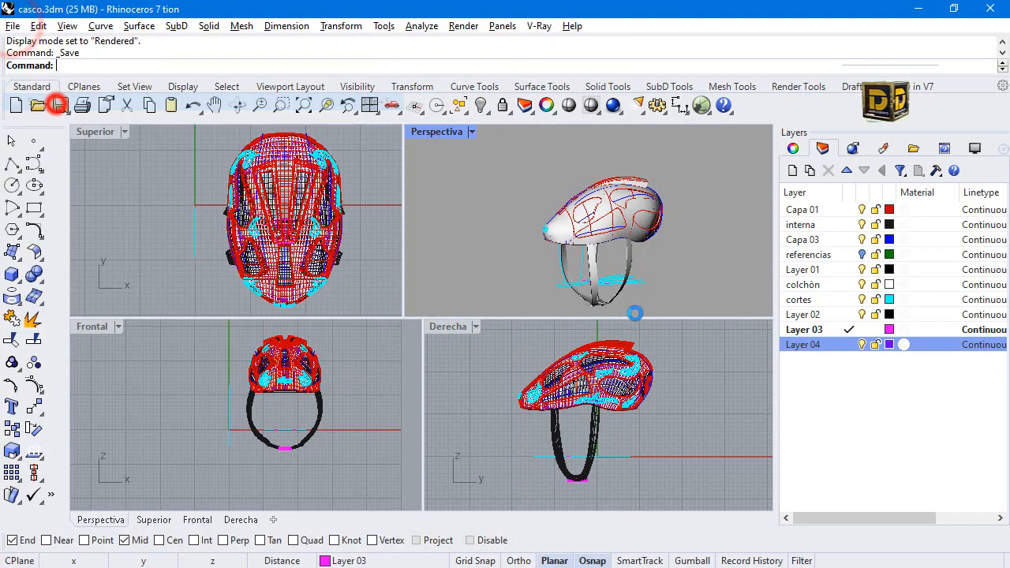
Select all curves in the model and hide them.
click(483, 107)
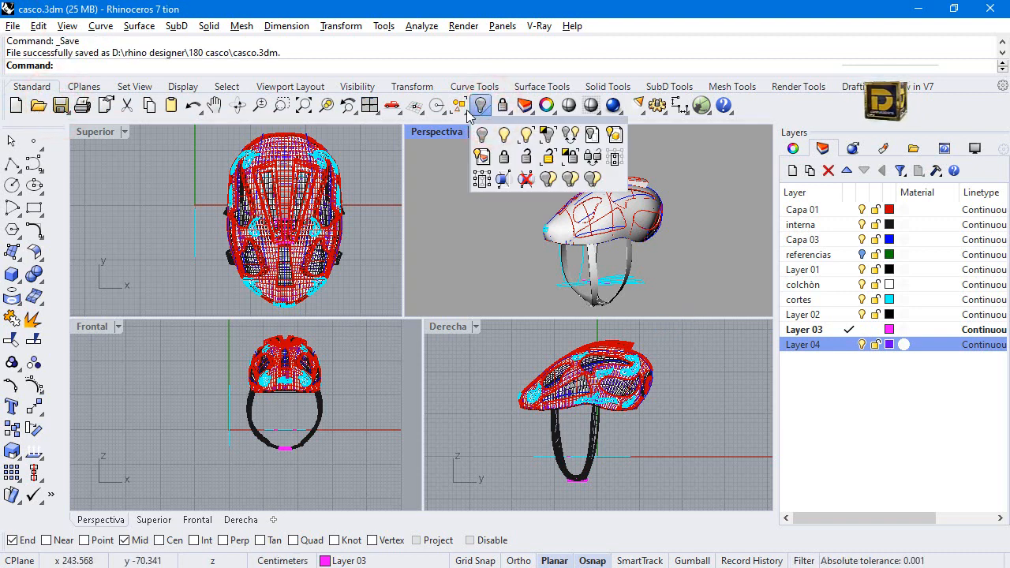
click(460, 105)
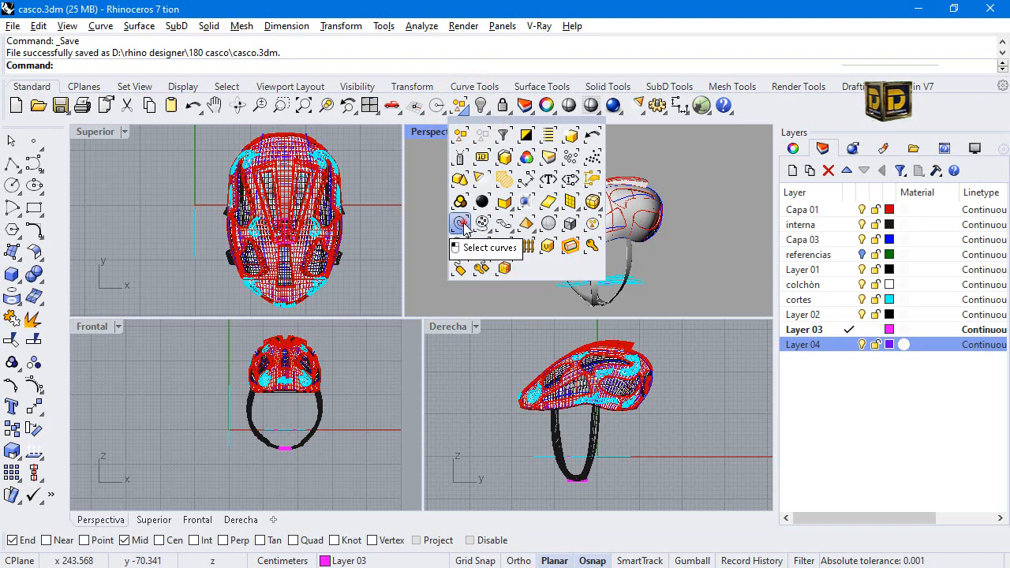
click(462, 223)
click(479, 106)
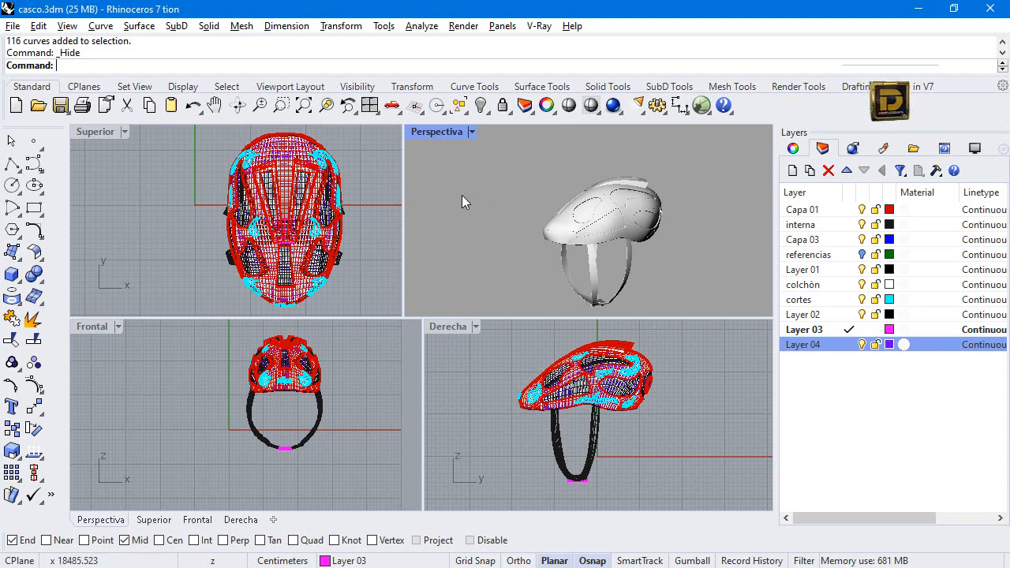
Export all the visible helmet surfaces and polysurfaces as a Rhino 5 3D model named rendercasco in the 180 casco folder.
drag(504, 163, 688, 324)
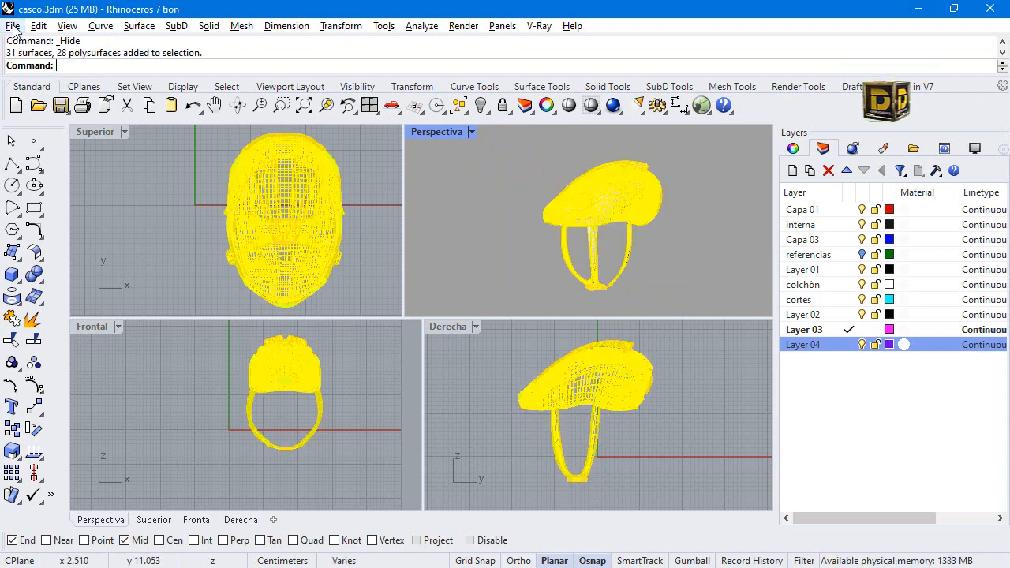
click(13, 25)
click(67, 245)
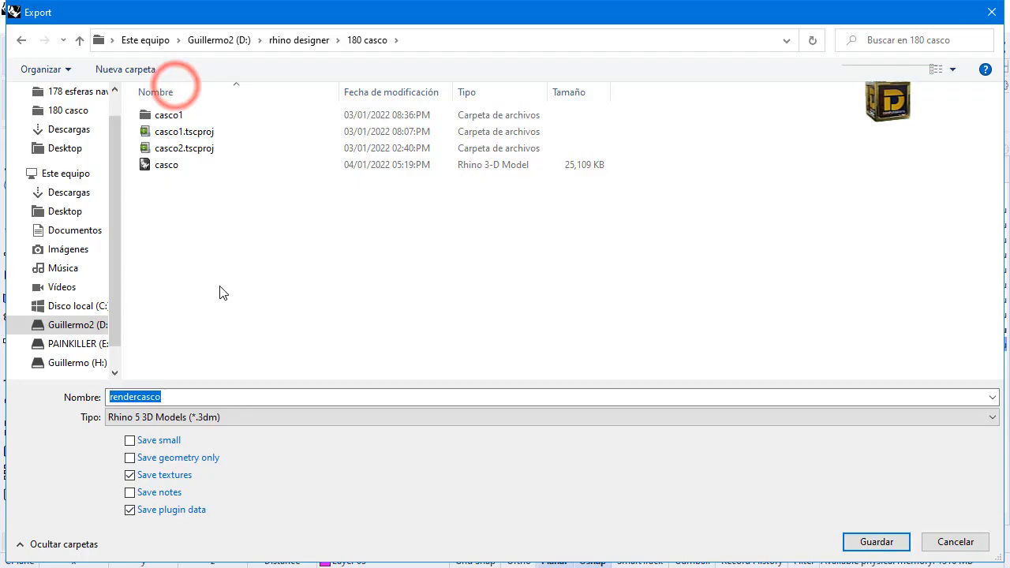
click(259, 324)
click(236, 397)
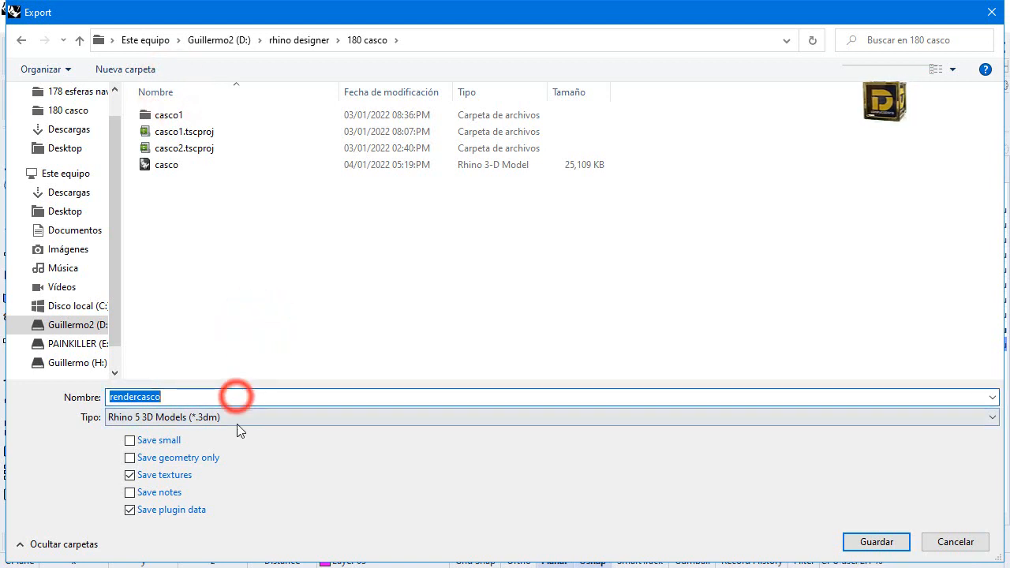
key(Return)
click(220, 386)
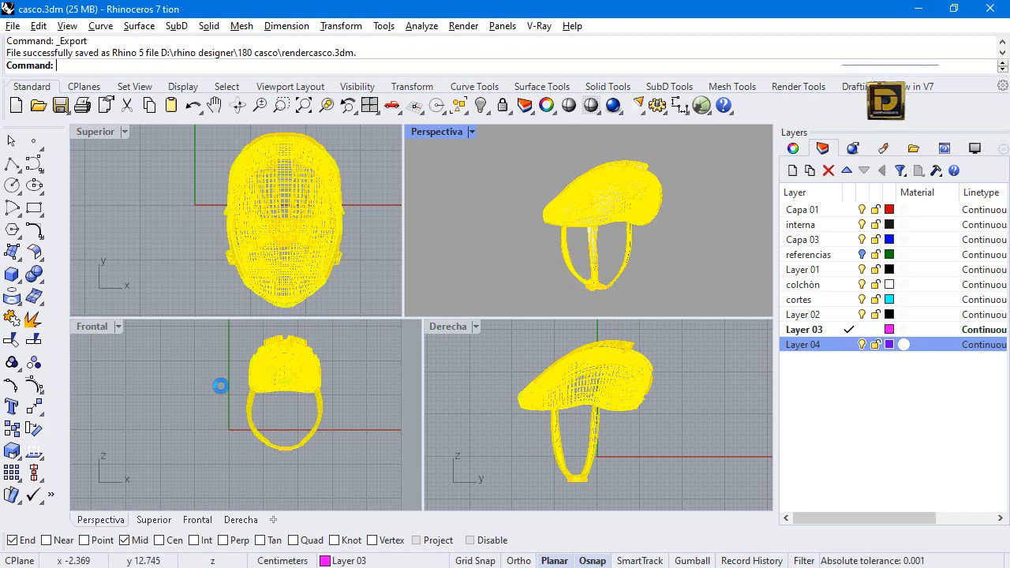